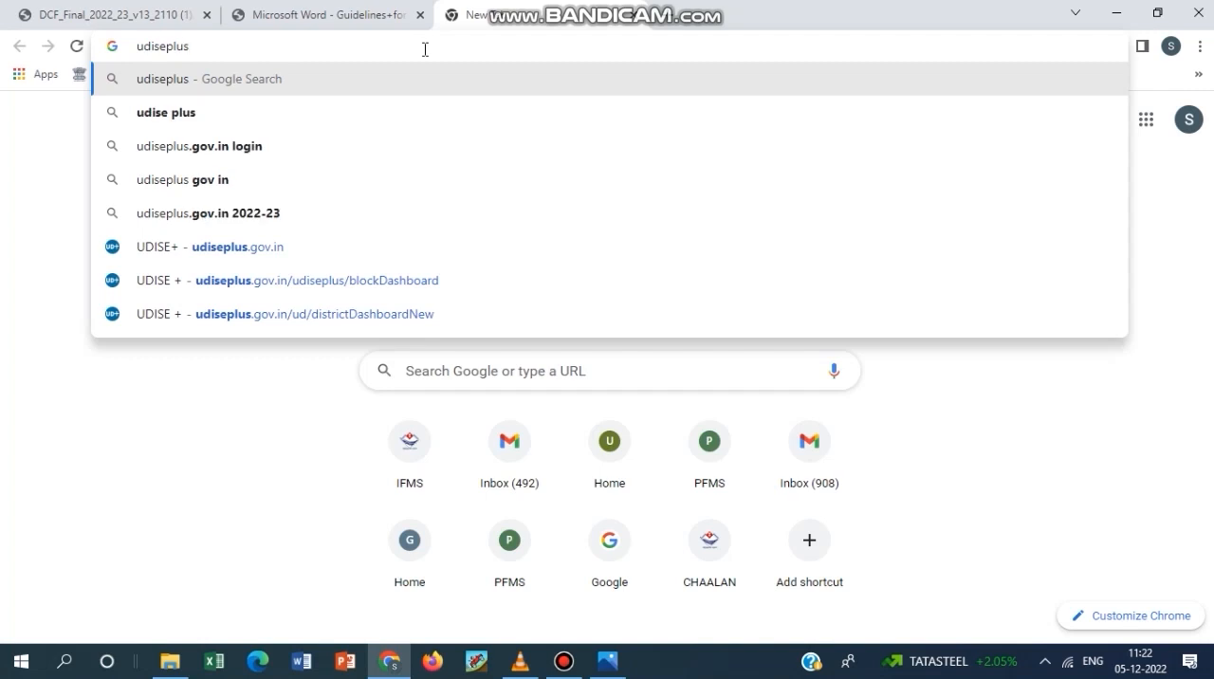
Open the udiseplus.gov.in website and view its available login options.
text(.in)
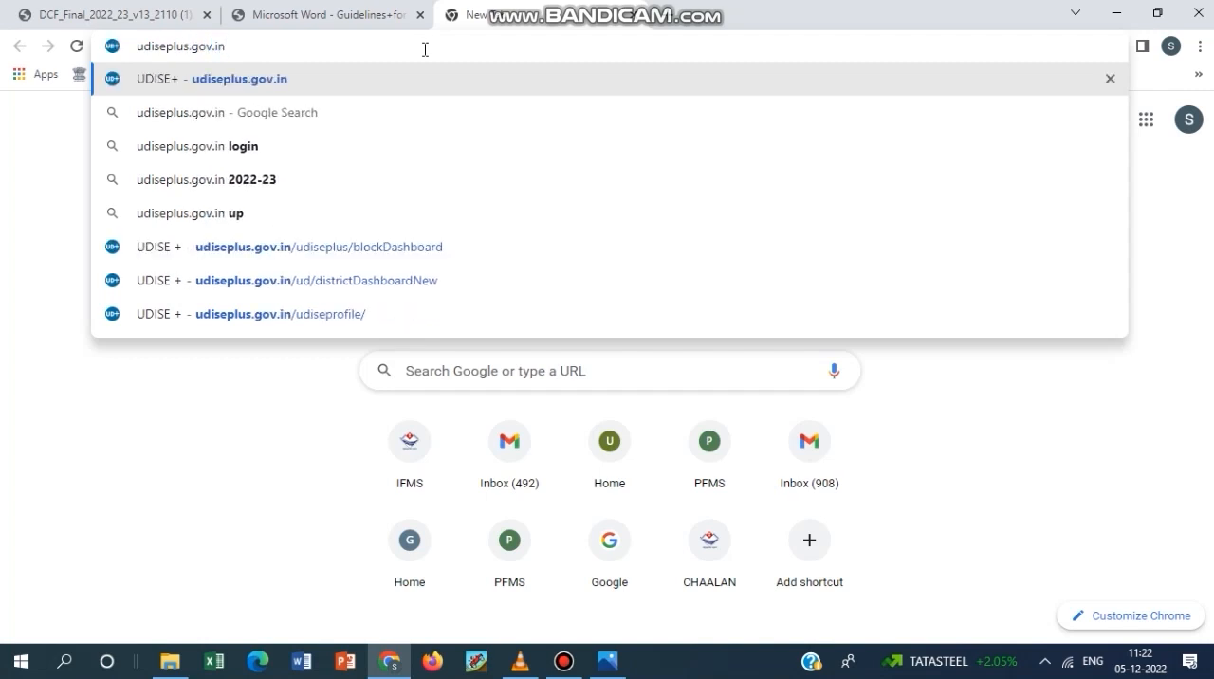
key(Return)
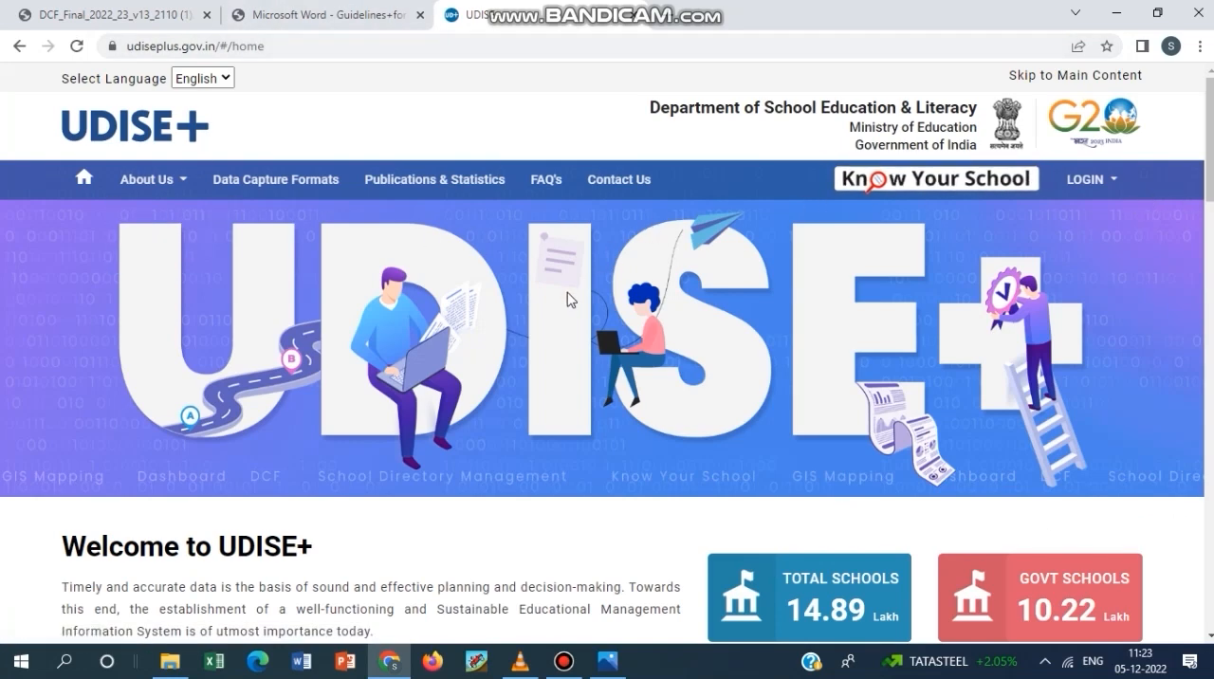
mouse_move(1115, 182)
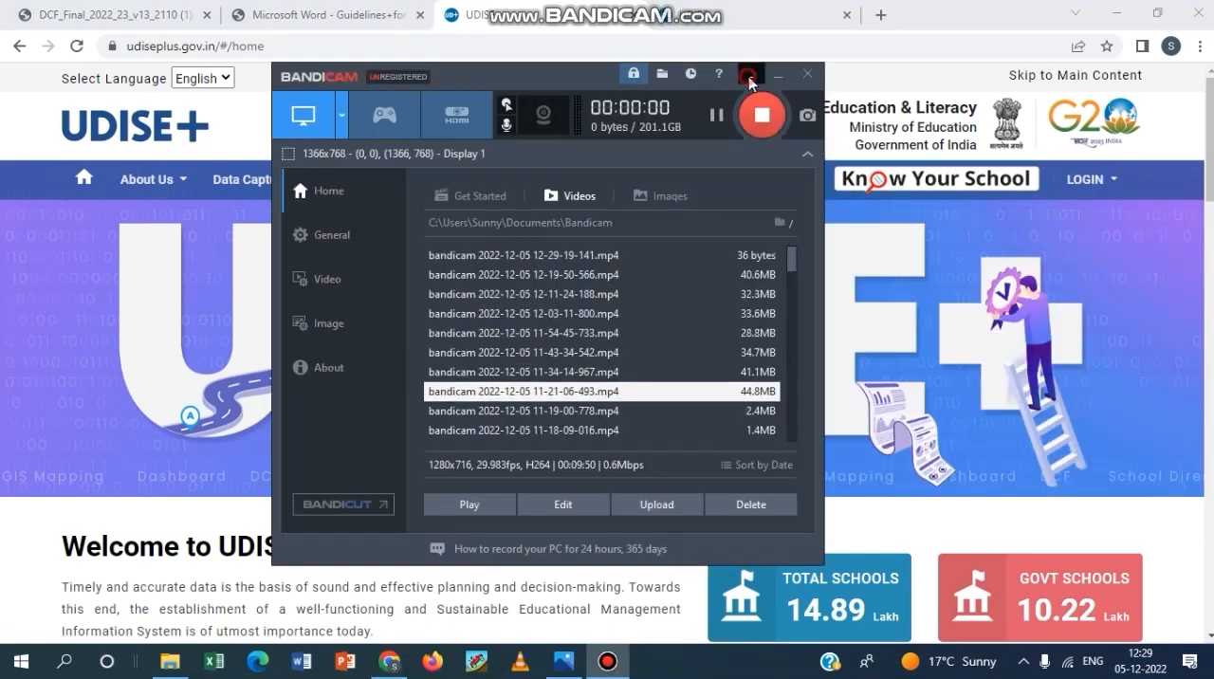
click(752, 74)
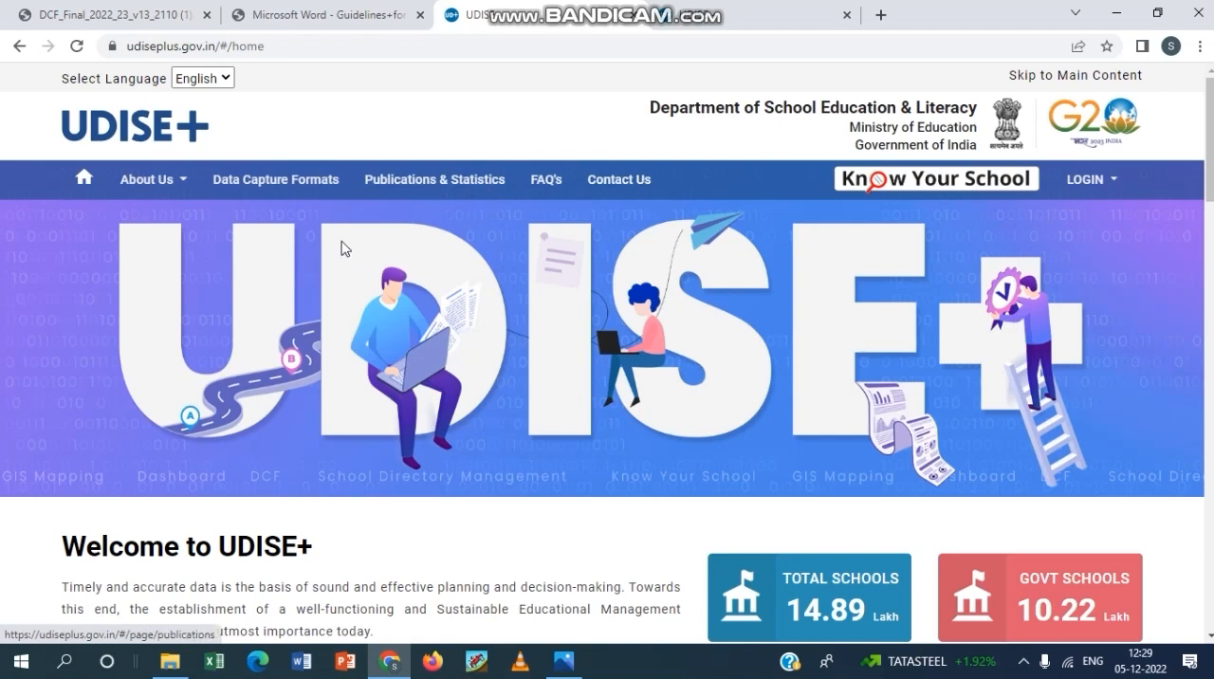
Download the AY 2022-23 Data Capture Format for Pre-Primary to Class-12 and the Guidelines for filling DCF.
click(284, 184)
scroll(382, 361, down, 2)
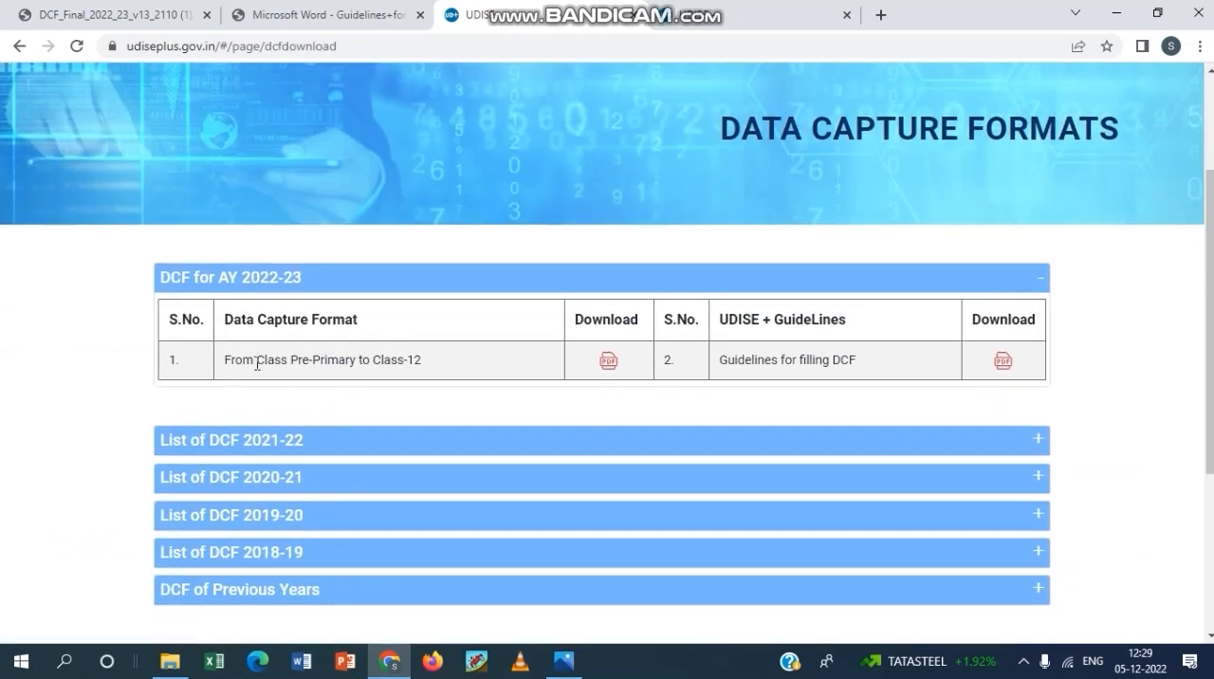
click(610, 362)
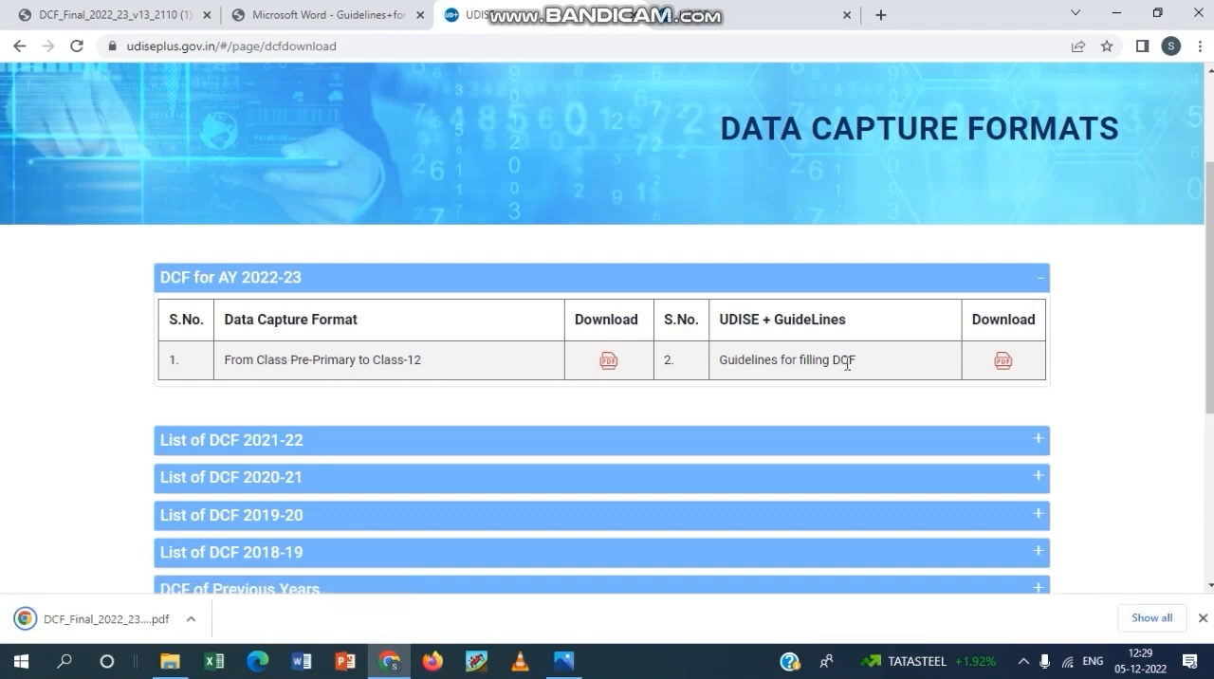
click(1003, 360)
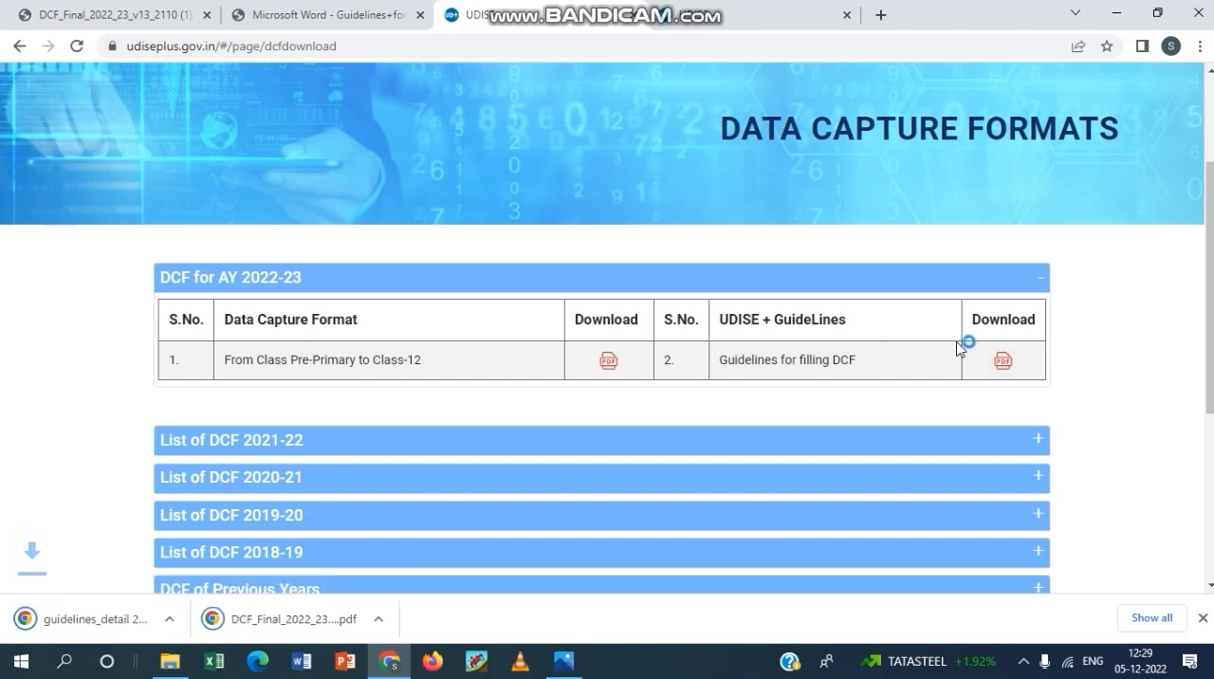
Look through the 2022-23 DCF form PDF to its last page, and browse the guidelines PDF for filling it.
click(173, 14)
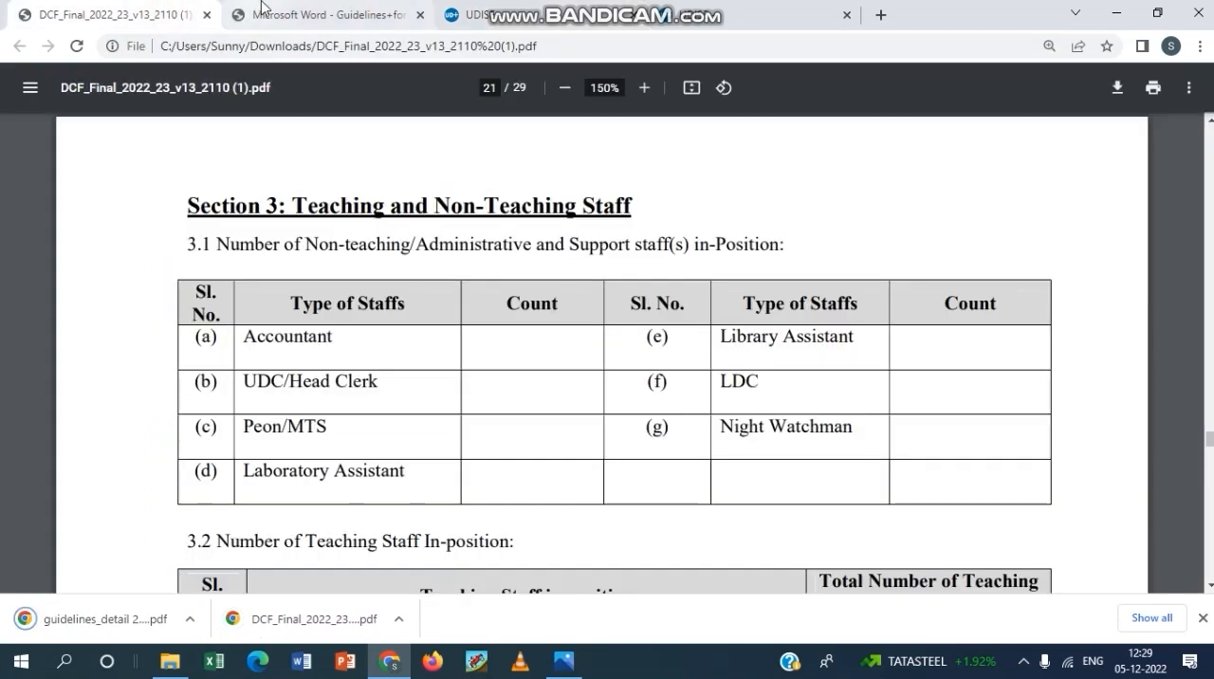
click(282, 14)
click(143, 12)
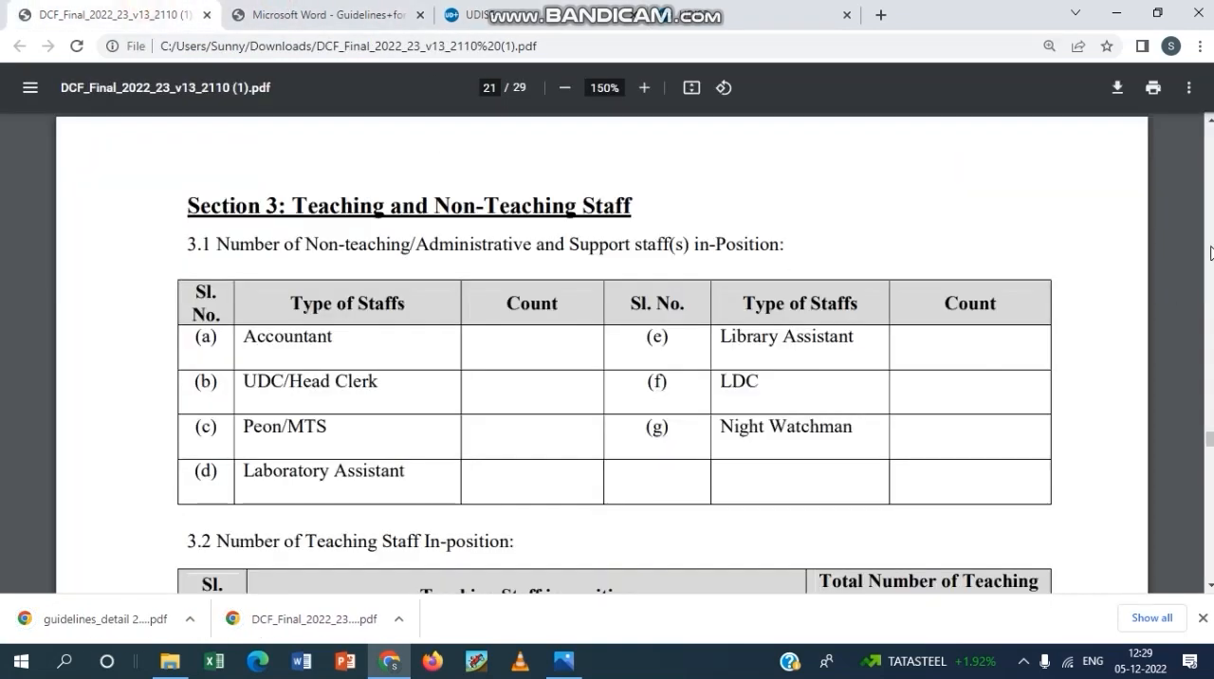
drag(1210, 439, 1192, 583)
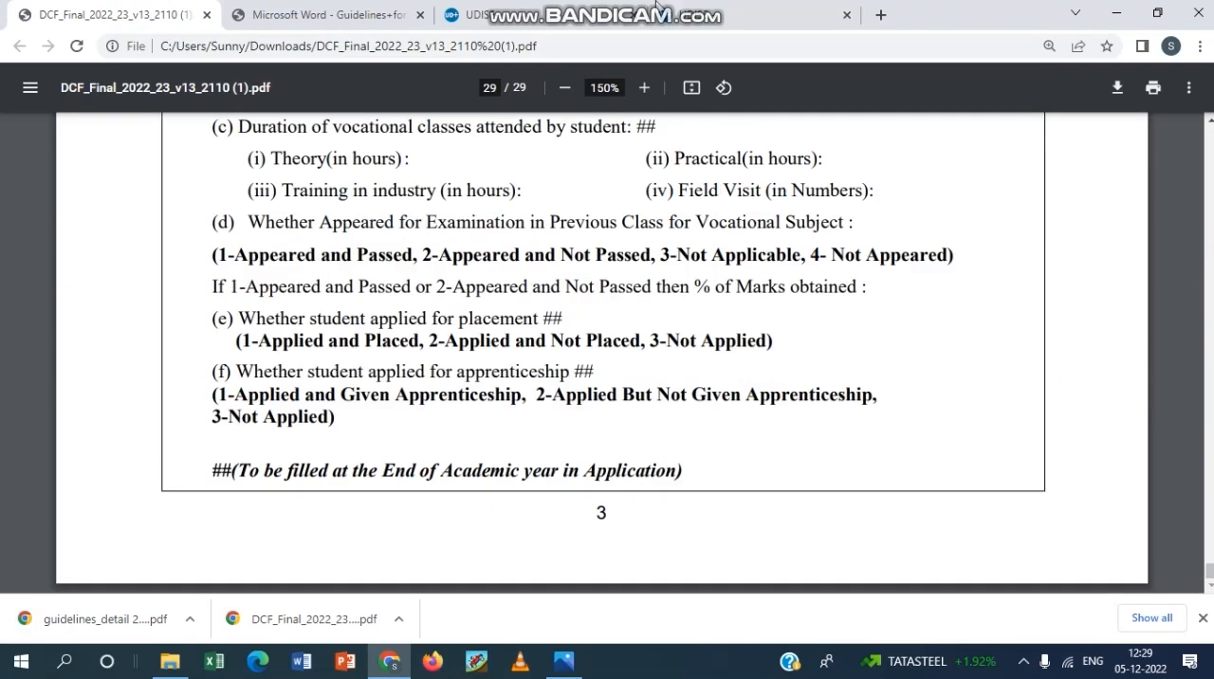
click(348, 16)
scroll(581, 434, down, 20)
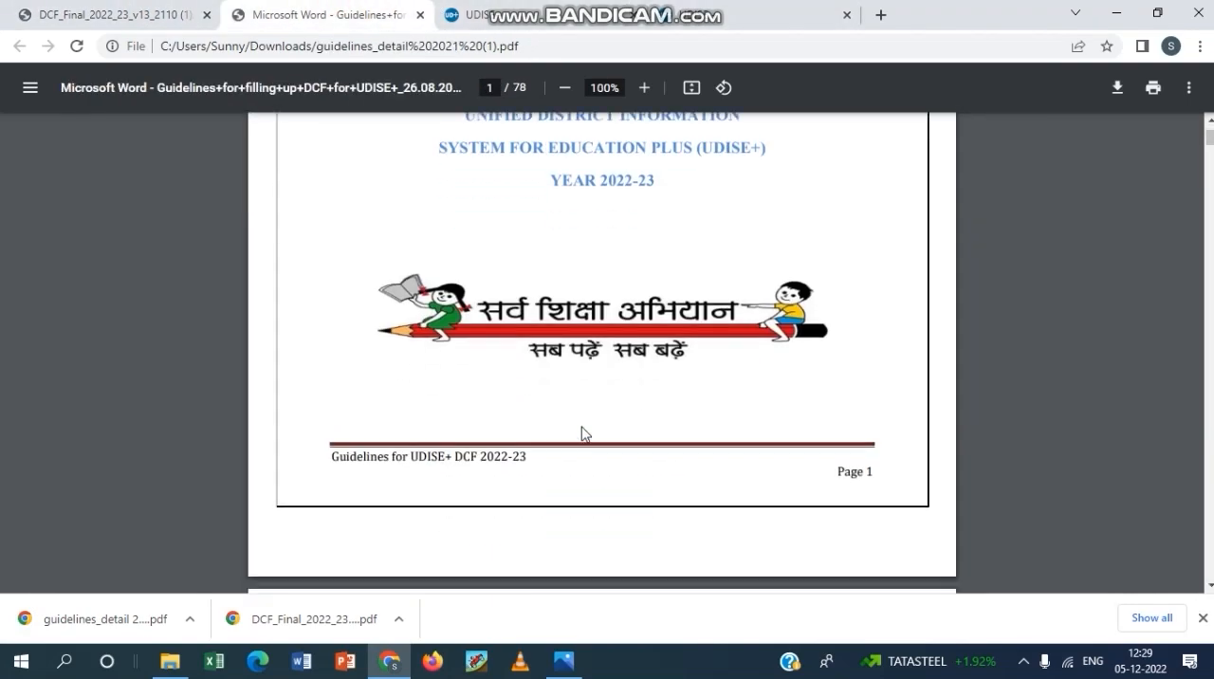
scroll(633, 429, down, 20)
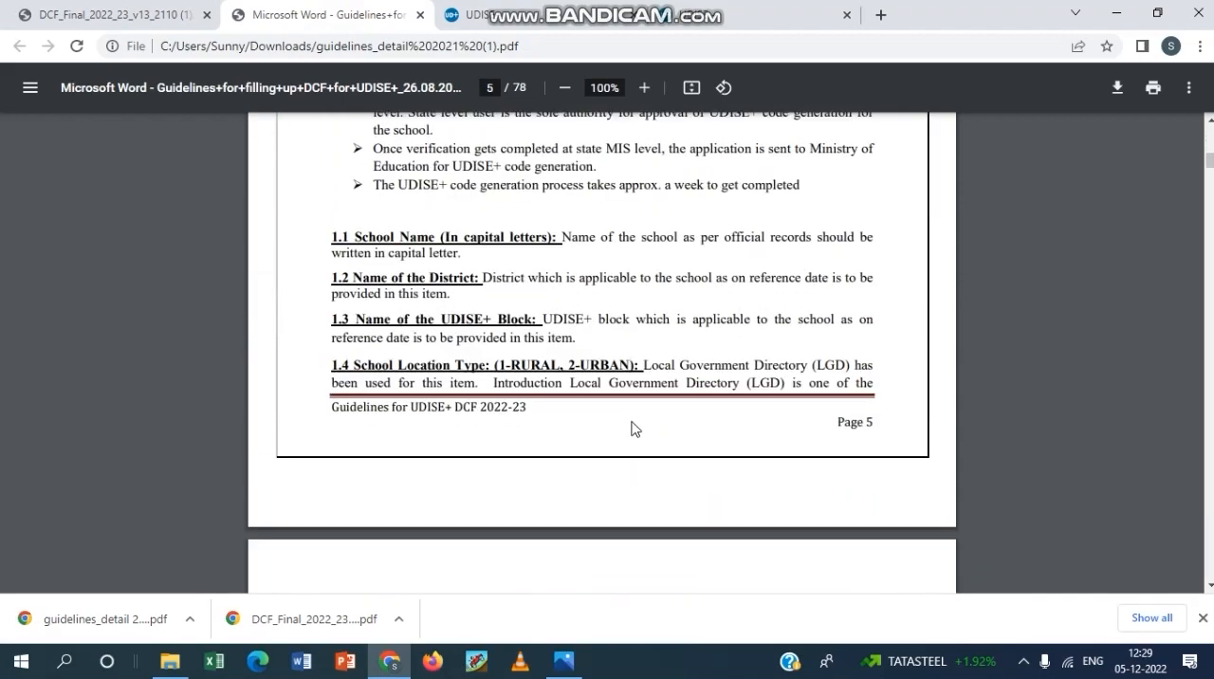
drag(1209, 168, 1013, 13)
click(533, 14)
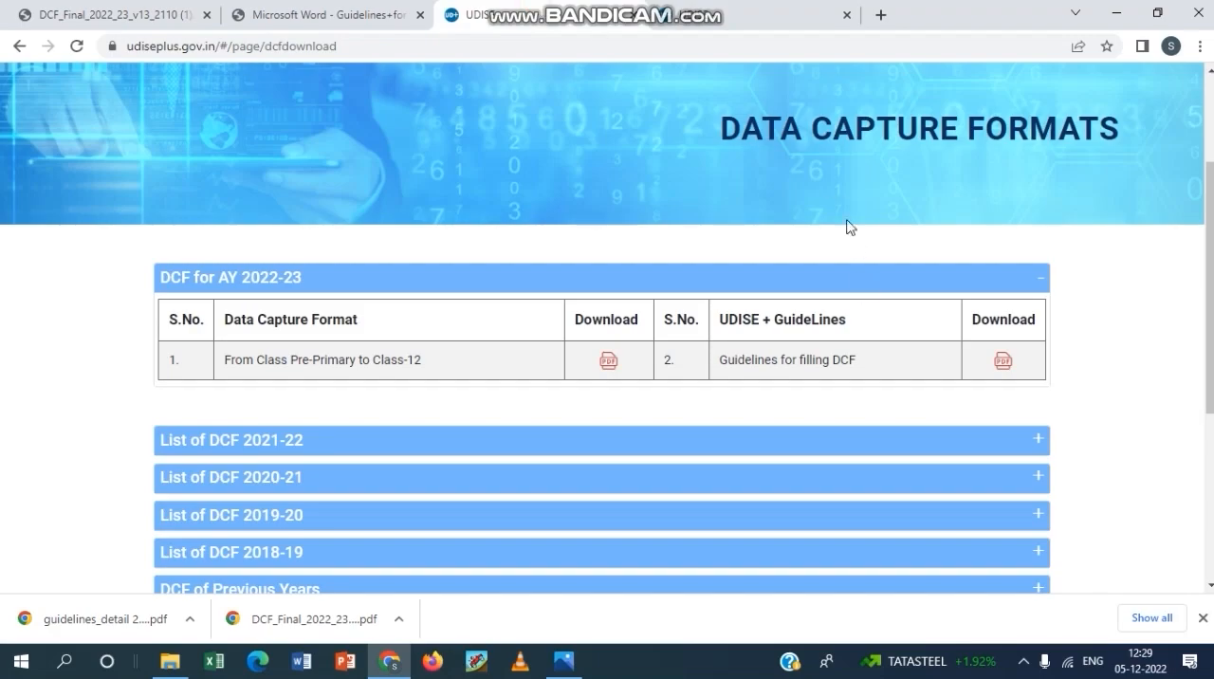
click(788, 12)
scroll(711, 356, up, 3)
click(64, 8)
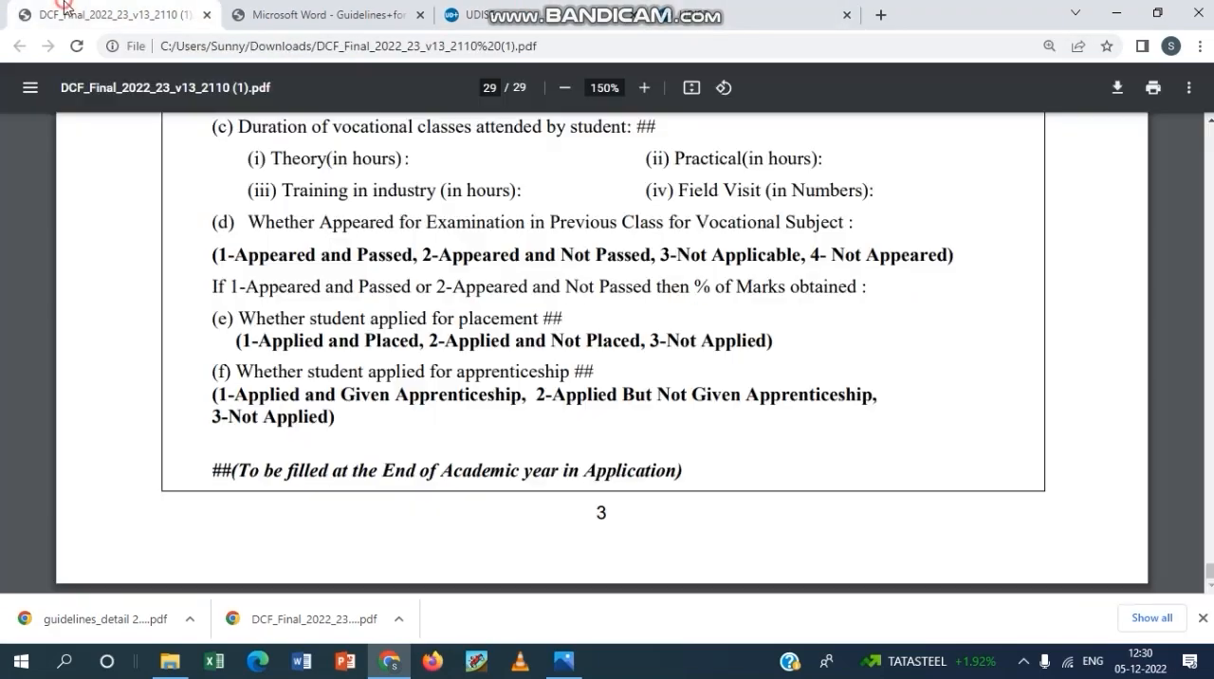
scroll(418, 382, up, 10)
Return to the UDISE+ home page and open the Data Entry login for AY 2021-22.
click(502, 14)
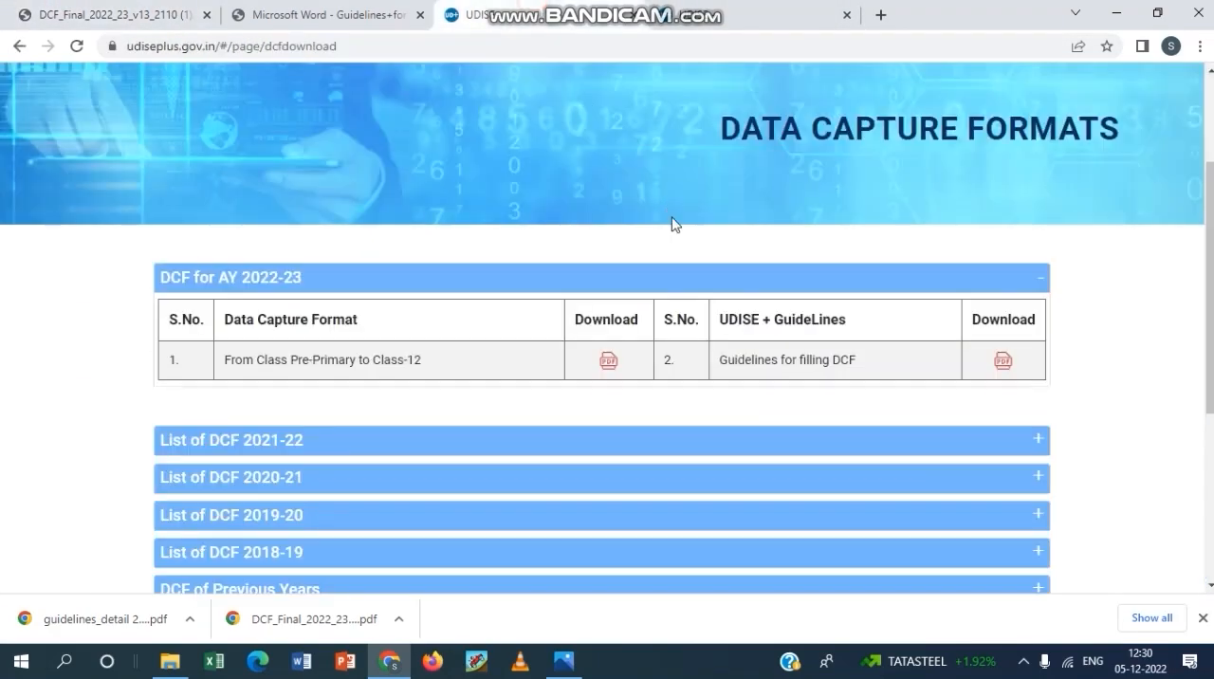
scroll(654, 190, up, 2)
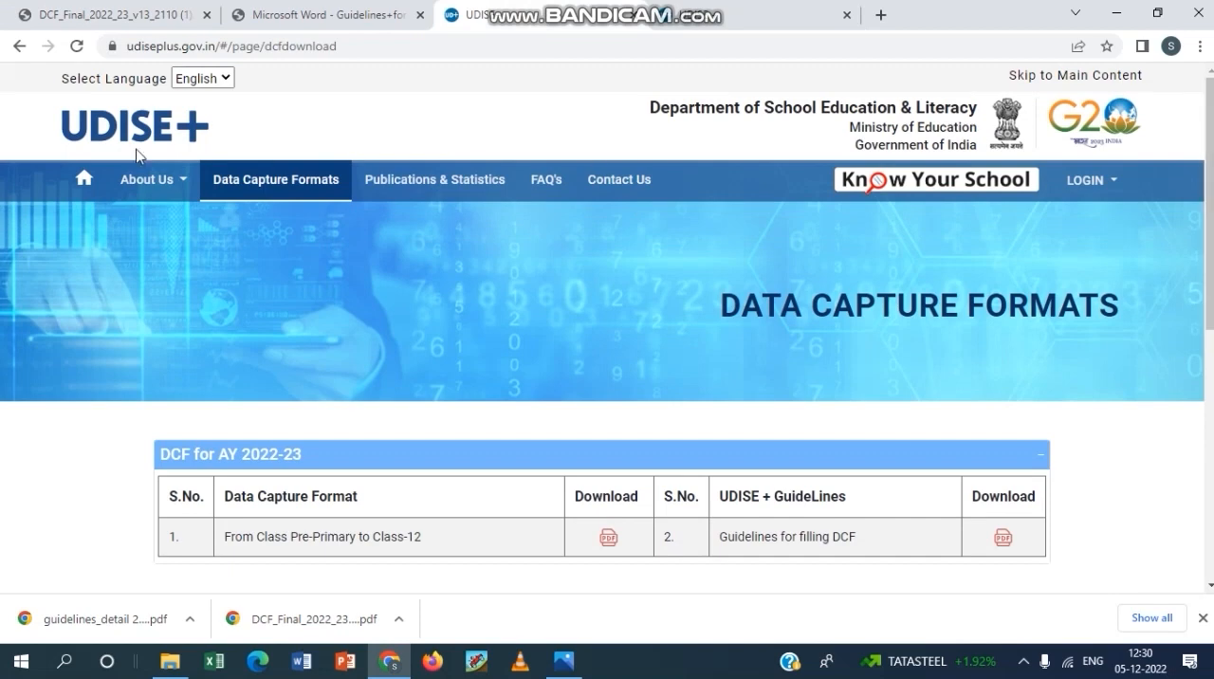
click(86, 179)
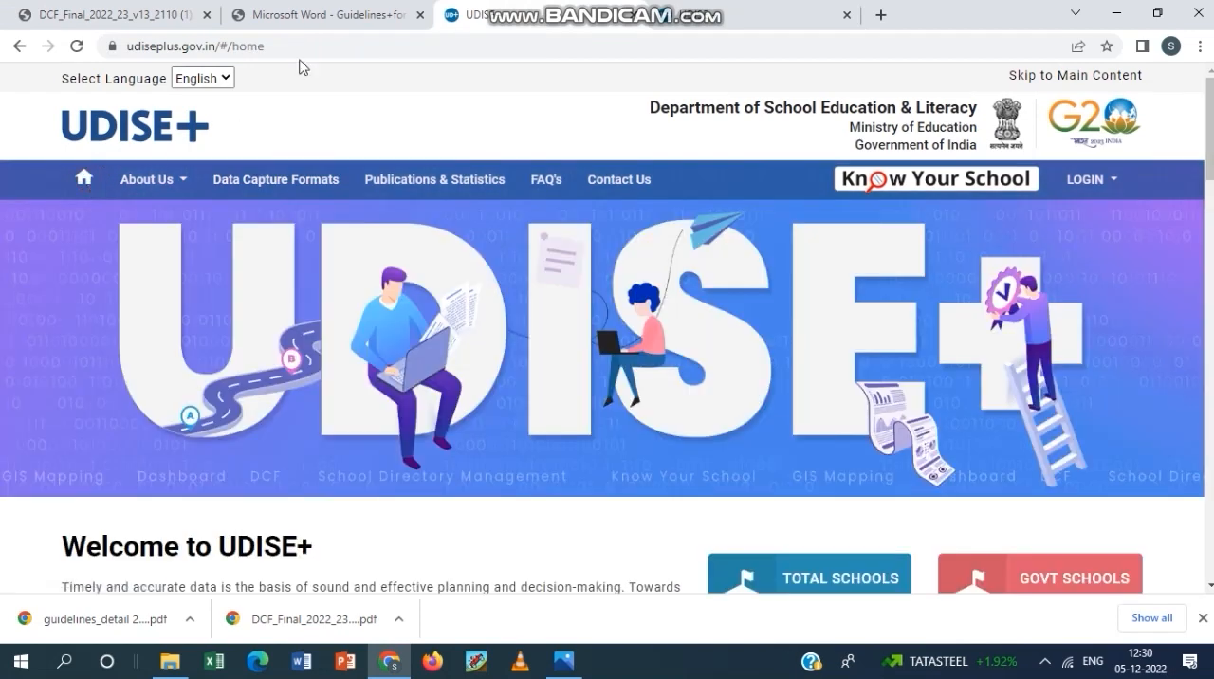
click(344, 12)
click(483, 14)
click(1108, 183)
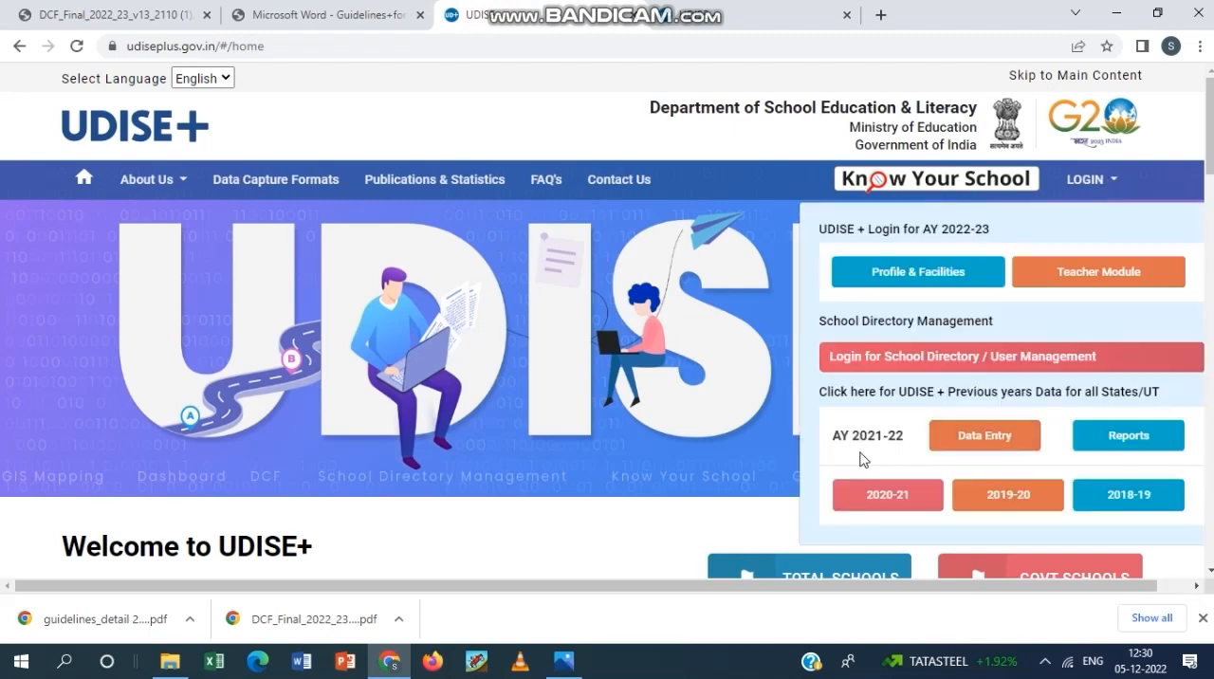
click(977, 444)
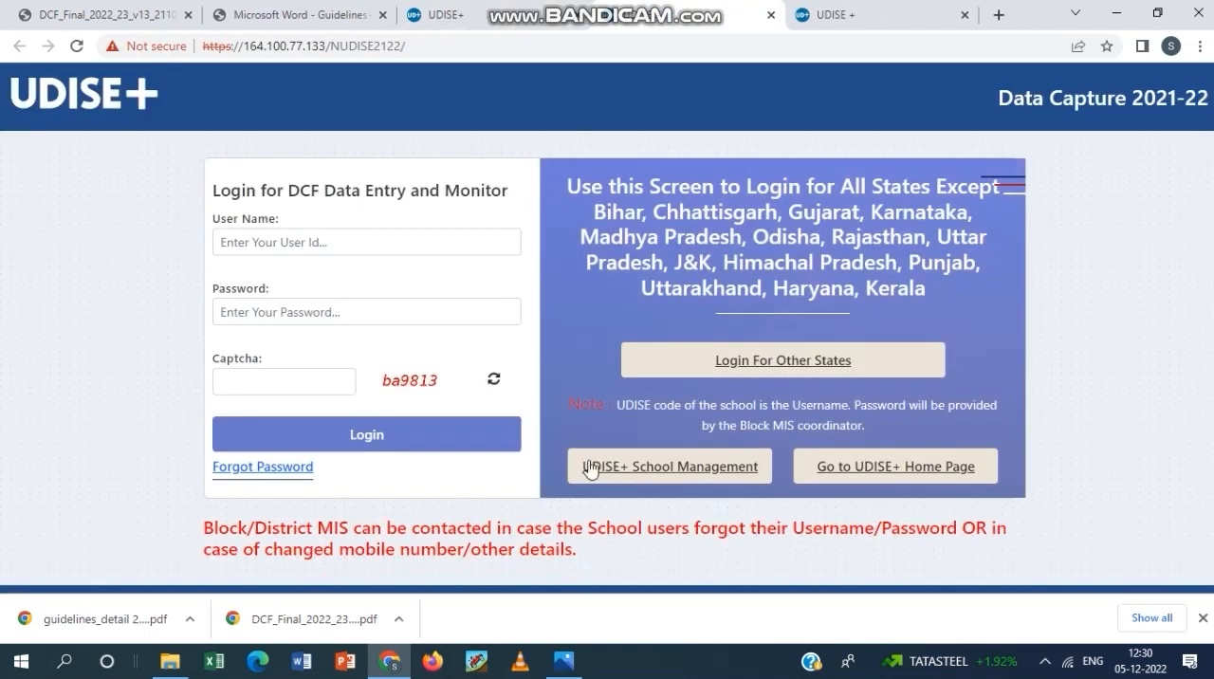
Start entering the school's UDISE code as the user name for the DCF data entry login.
click(302, 239)
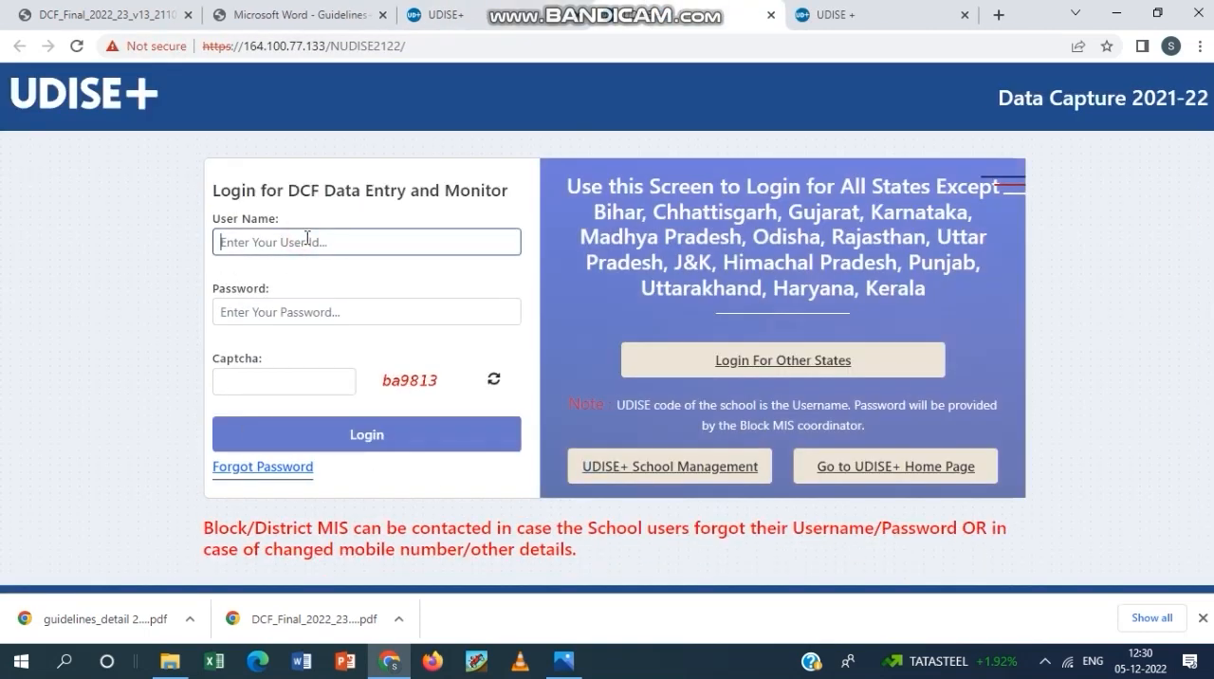
text(050)
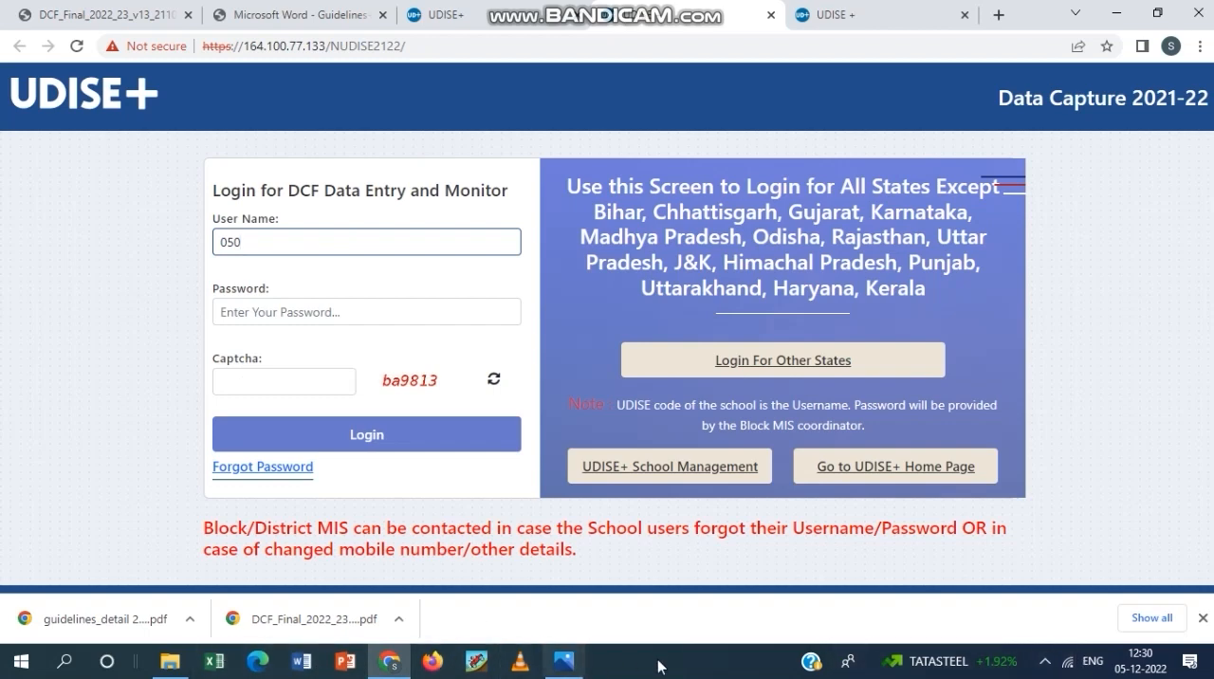
click(1044, 663)
click(1044, 661)
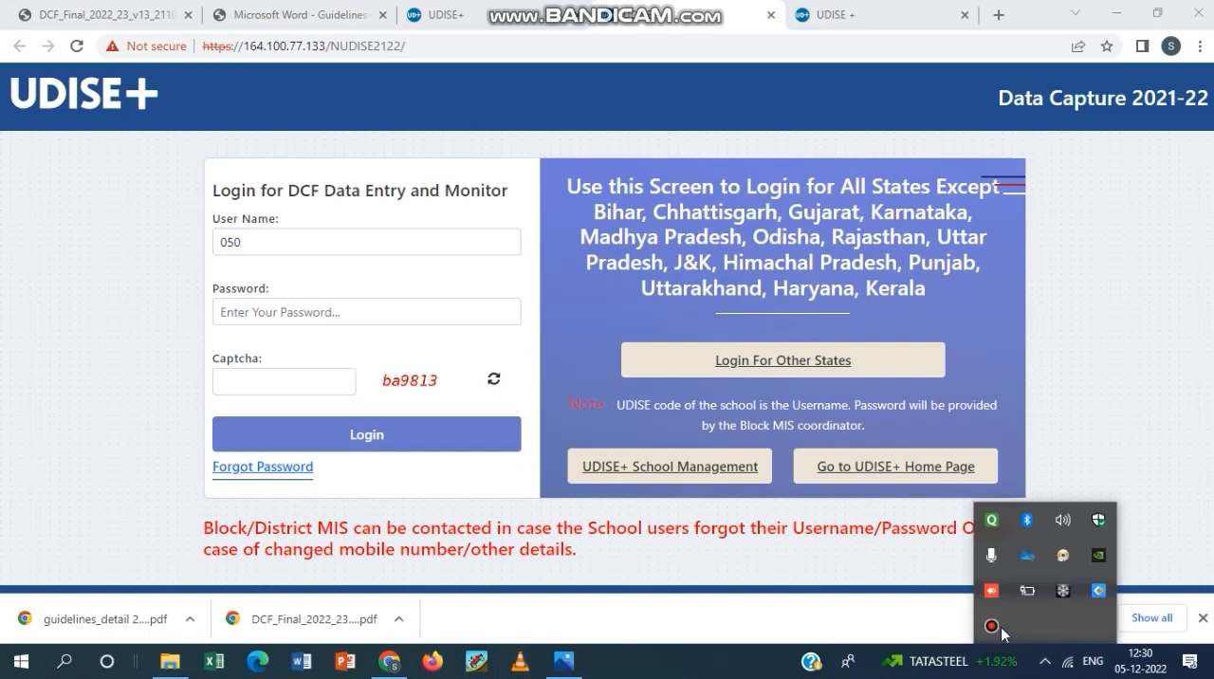
click(991, 625)
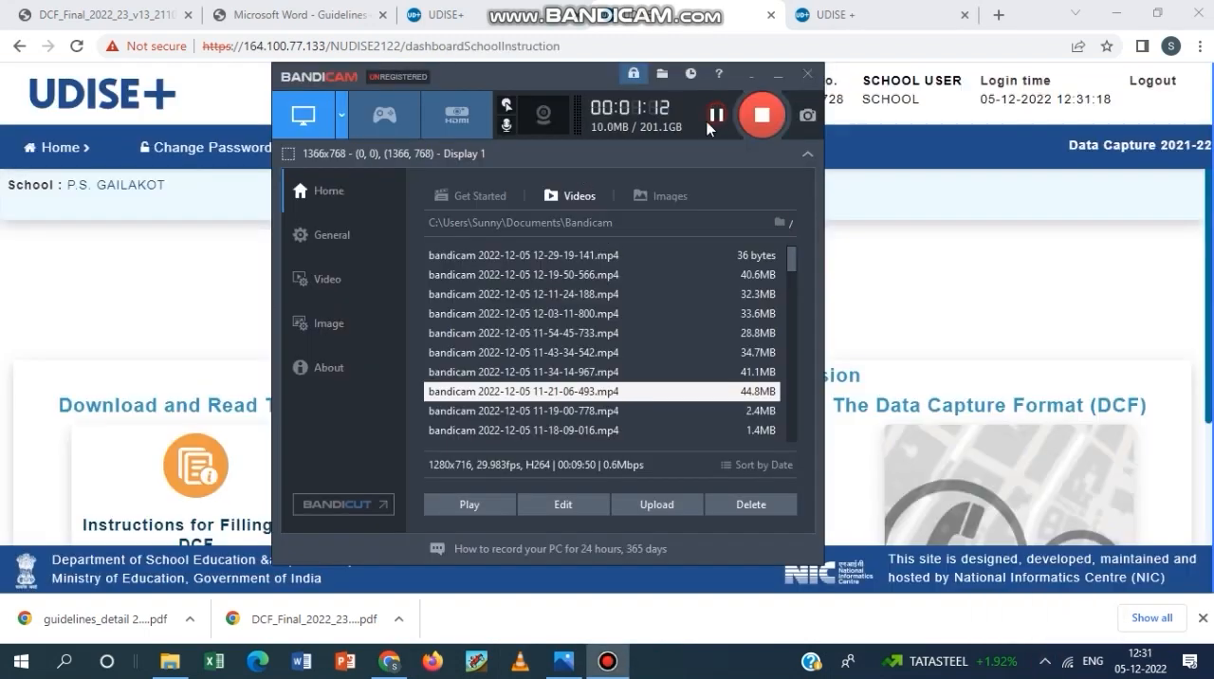
click(142, 266)
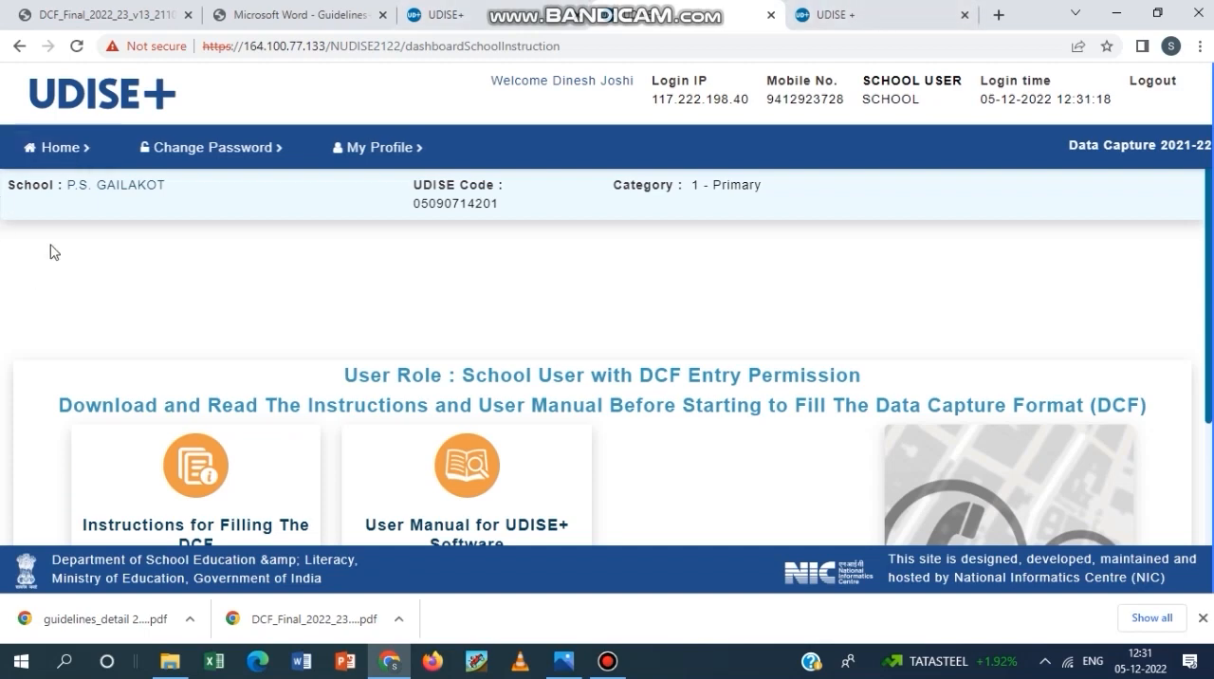
click(444, 15)
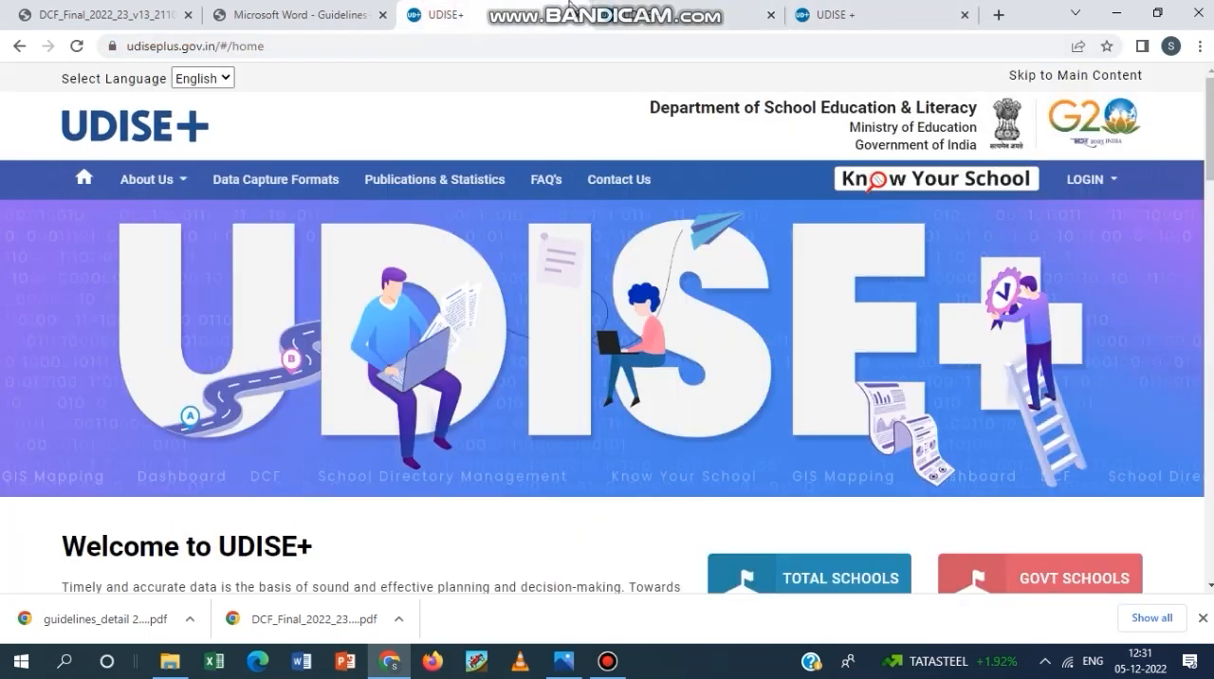
click(621, 7)
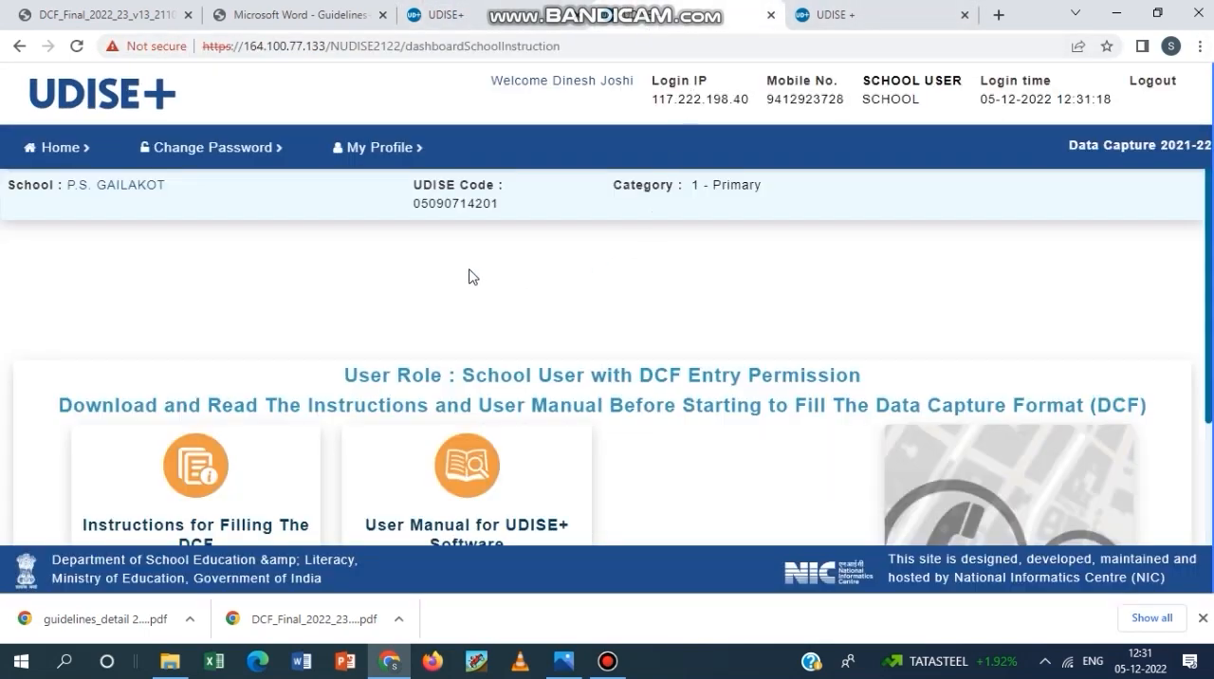
Open the school's 2021-22 DCF for filling the data and acknowledge the important notes.
scroll(346, 382, down, 2)
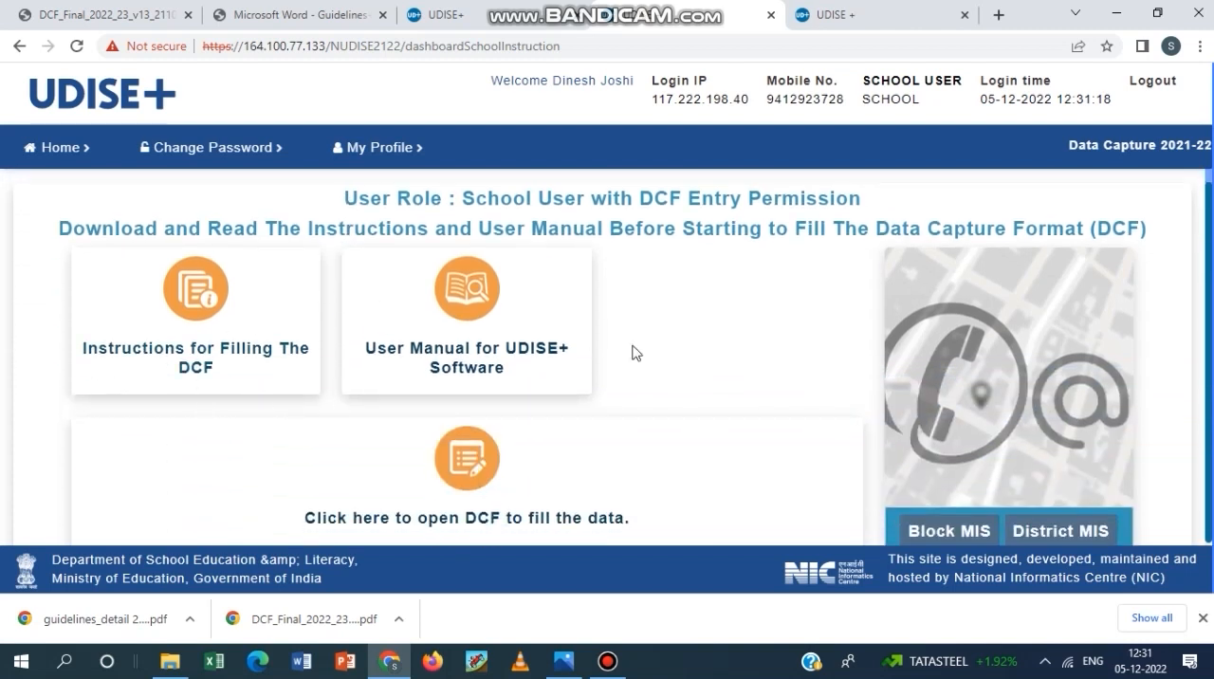
scroll(674, 441, up, 2)
scroll(675, 436, down, 3)
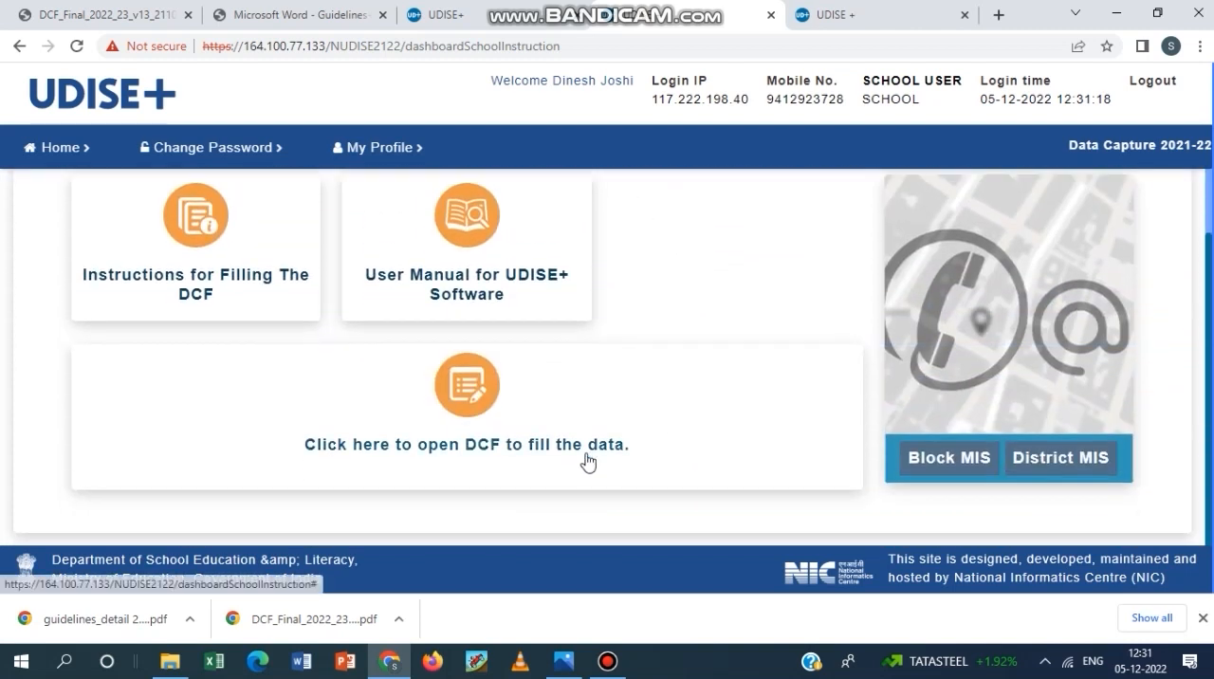
click(459, 446)
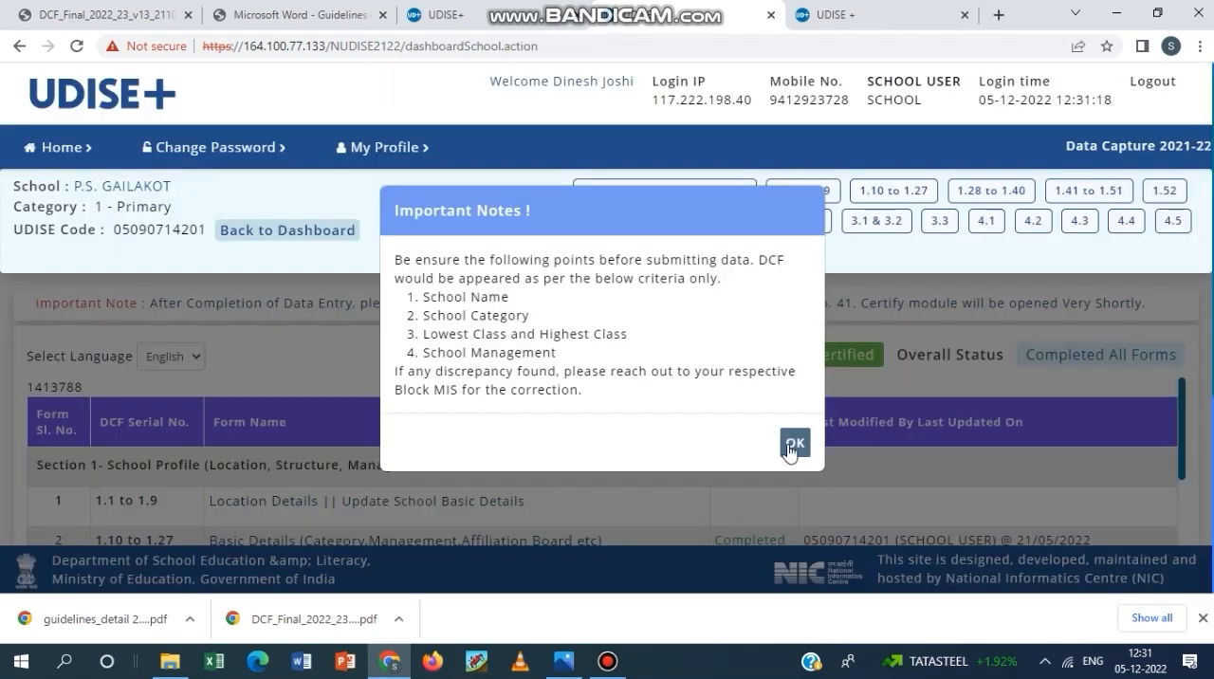
click(787, 448)
Download the School Report Card (SRC) from the Download DCF and School Report section and open its PDF.
scroll(360, 461, down, 5)
scroll(504, 368, down, 10)
scroll(509, 274, down, 5)
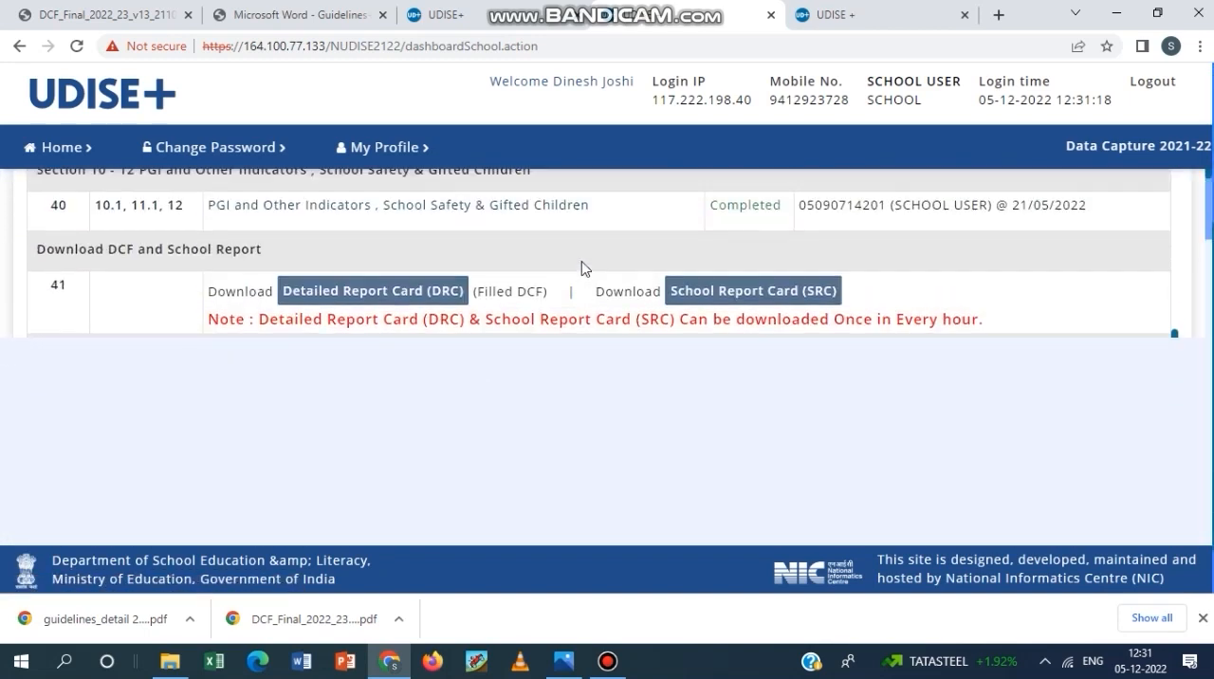
scroll(569, 269, down, 1)
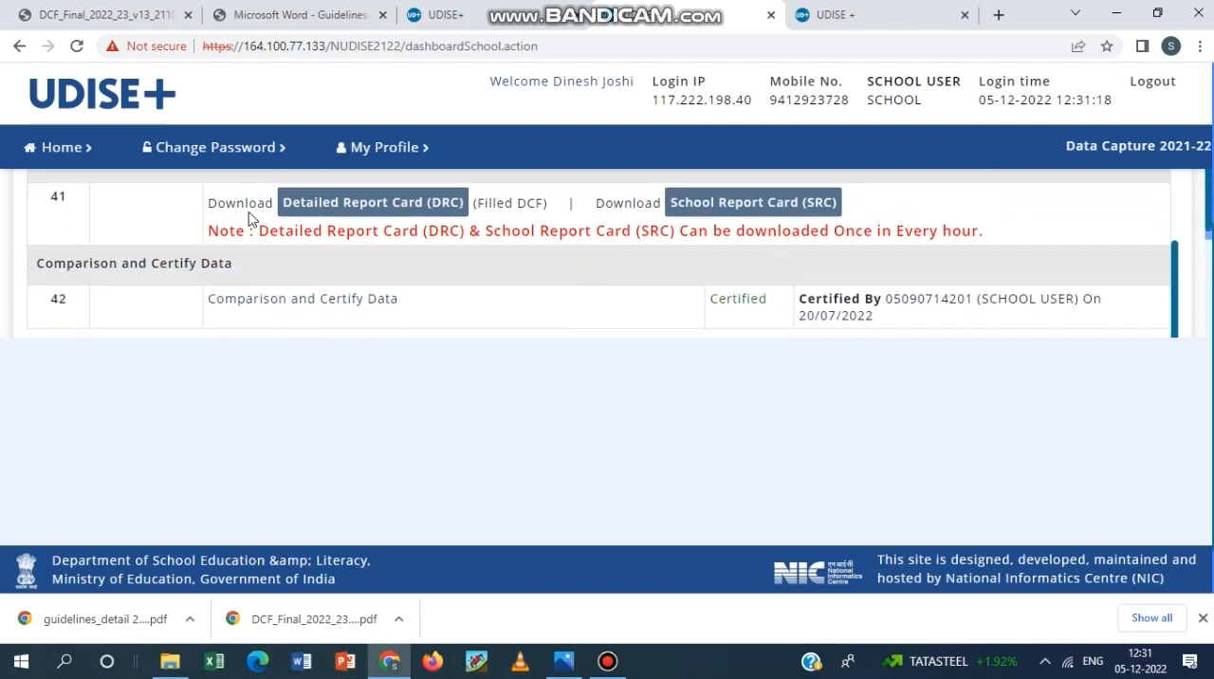
scroll(461, 228, up, 1)
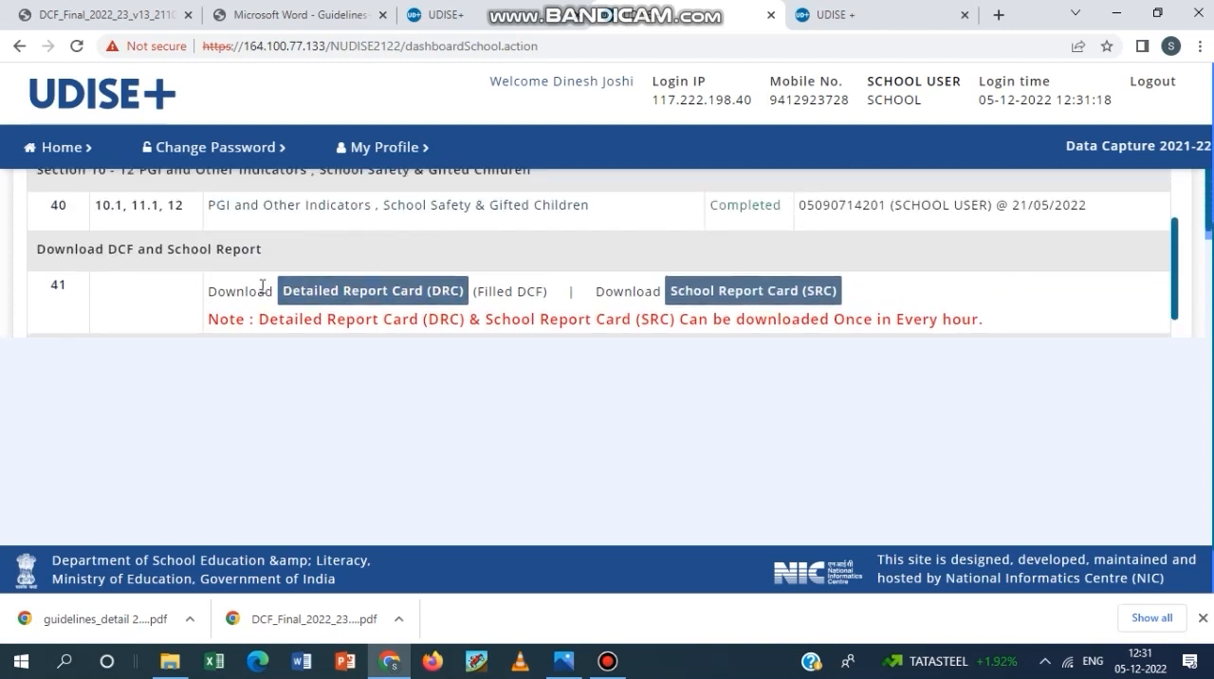
click(402, 300)
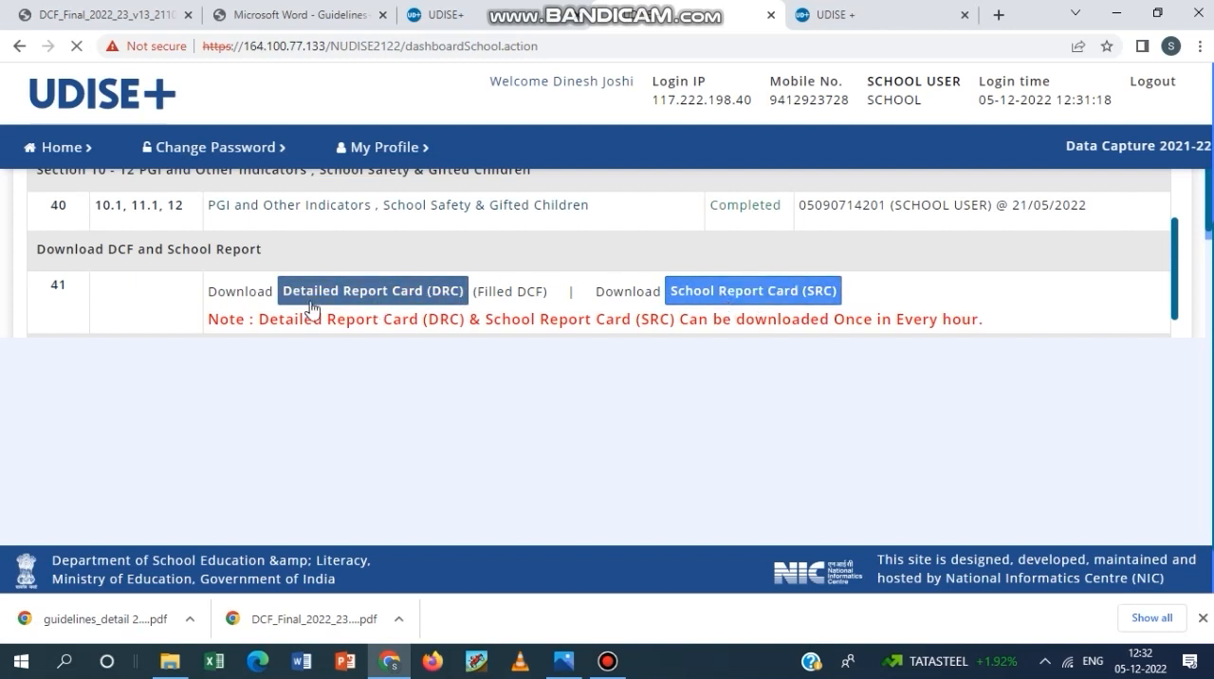
click(771, 299)
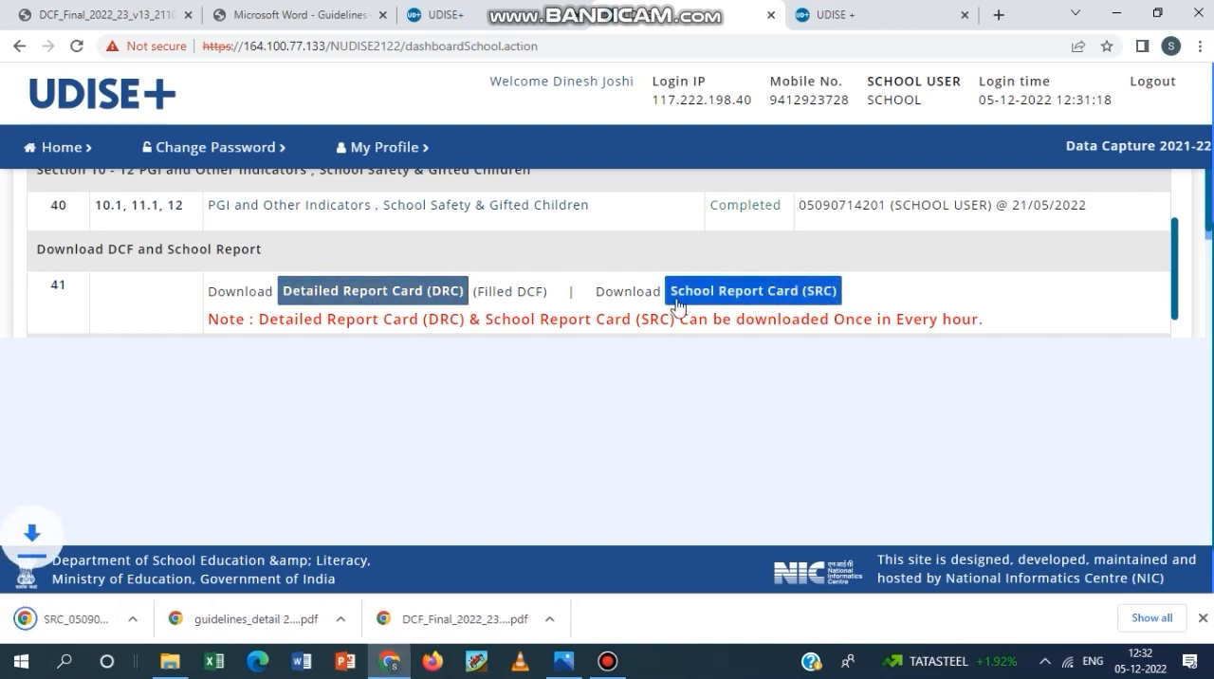
click(81, 618)
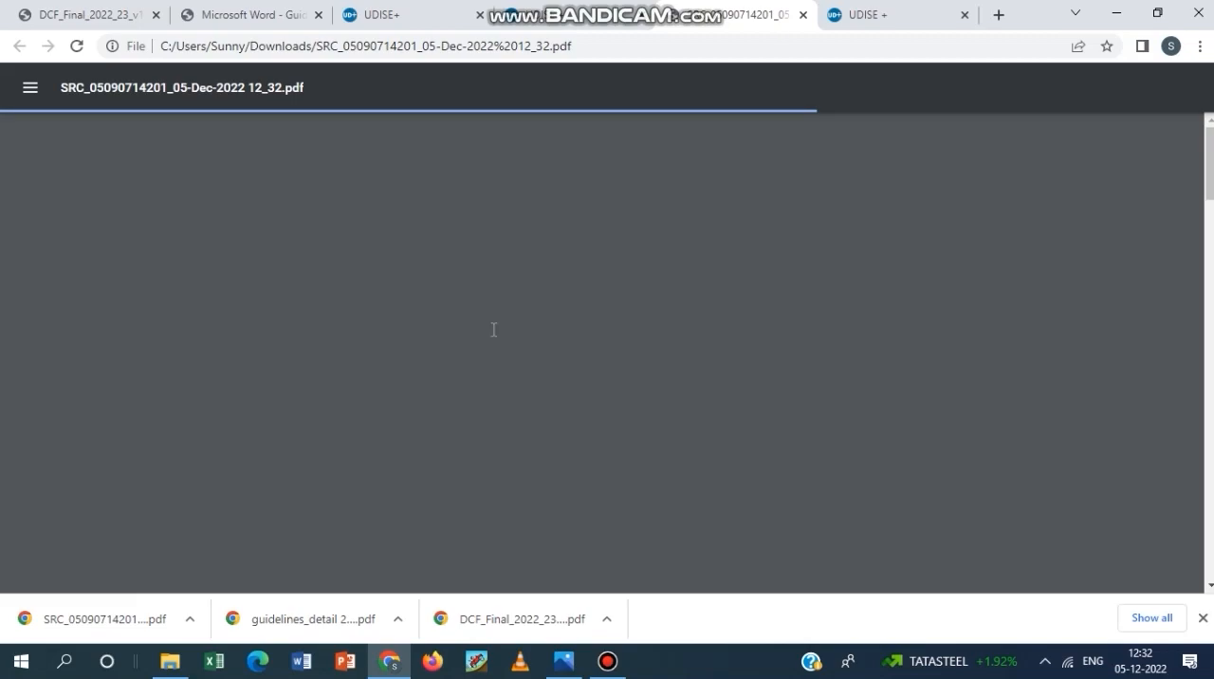
Look through the downloaded school report card PDF, then return to the 2021-22 DCF page and dismiss the download-limit notice.
scroll(621, 299, down, 2)
scroll(621, 300, down, 20)
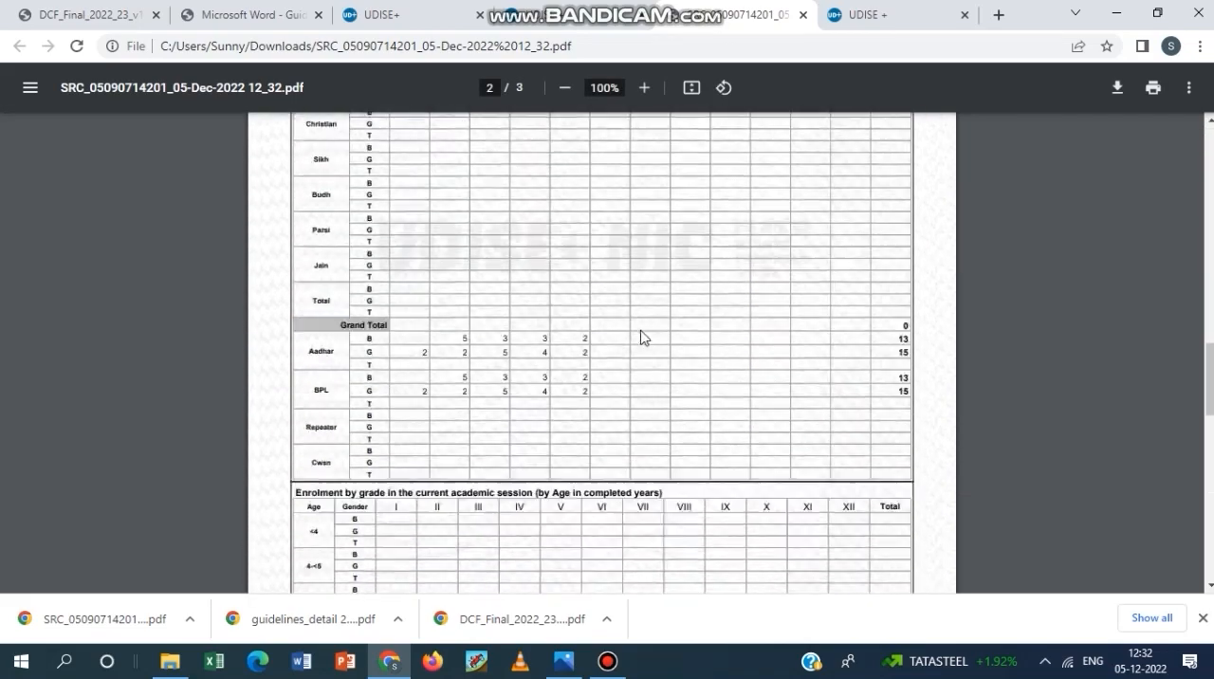
click(531, 13)
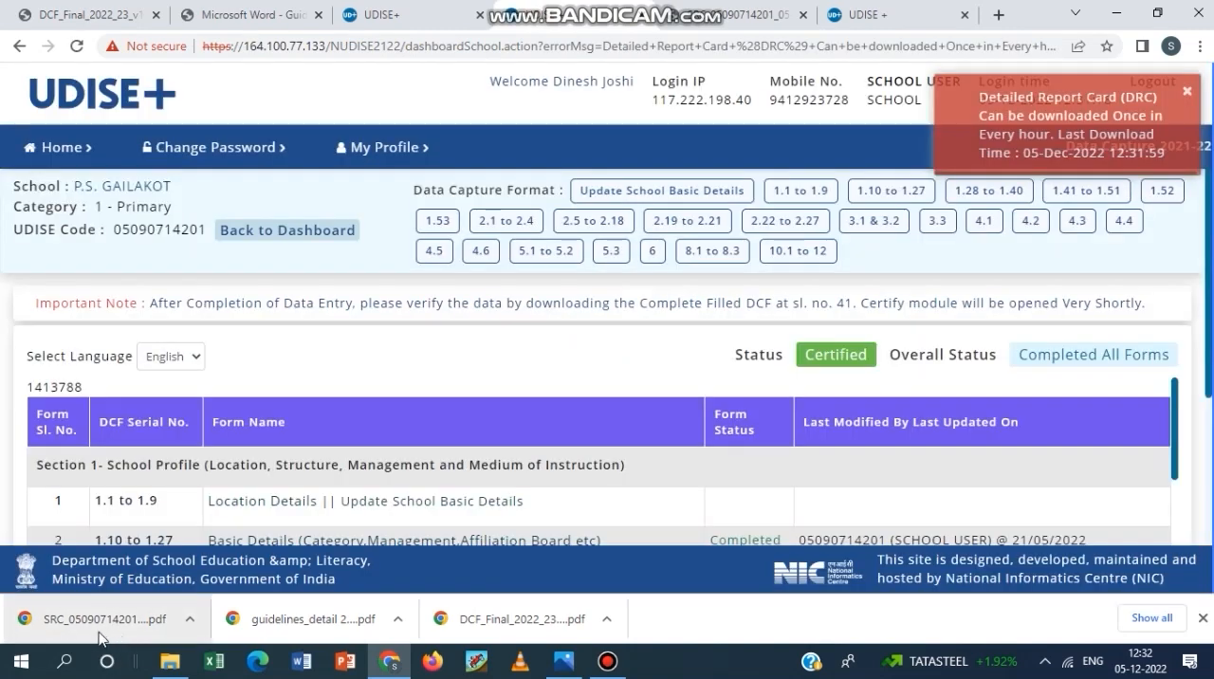
click(1188, 96)
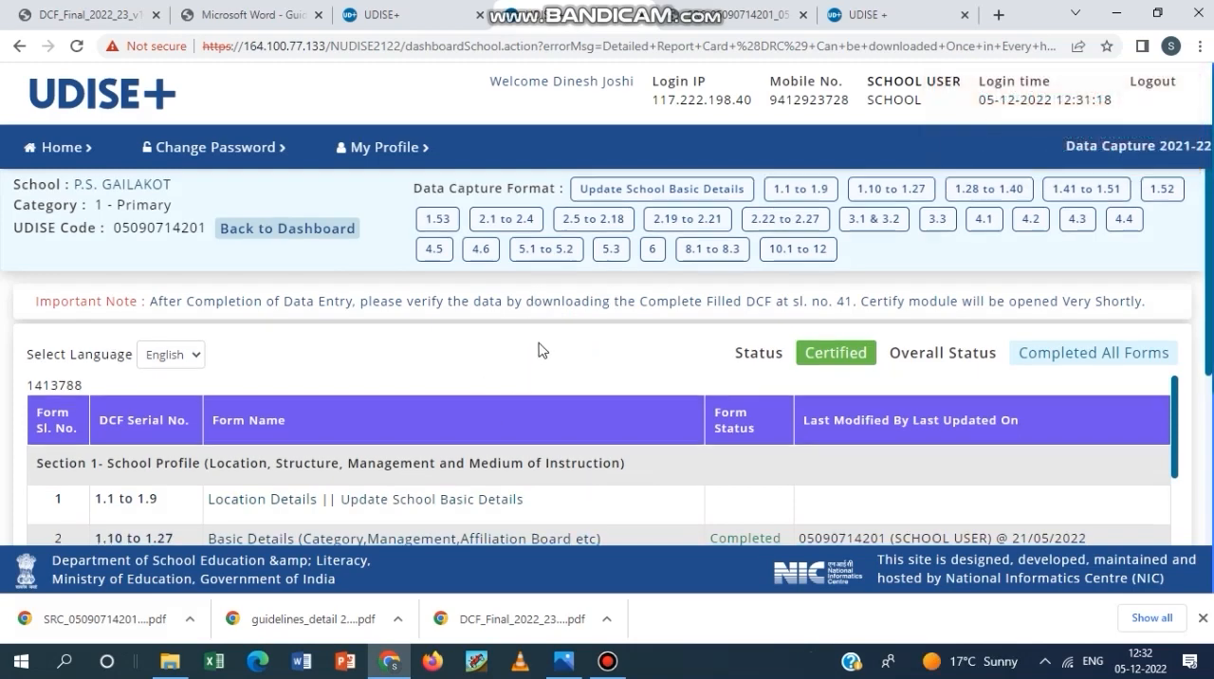
scroll(541, 350, down, 4)
scroll(534, 329, up, 4)
click(111, 11)
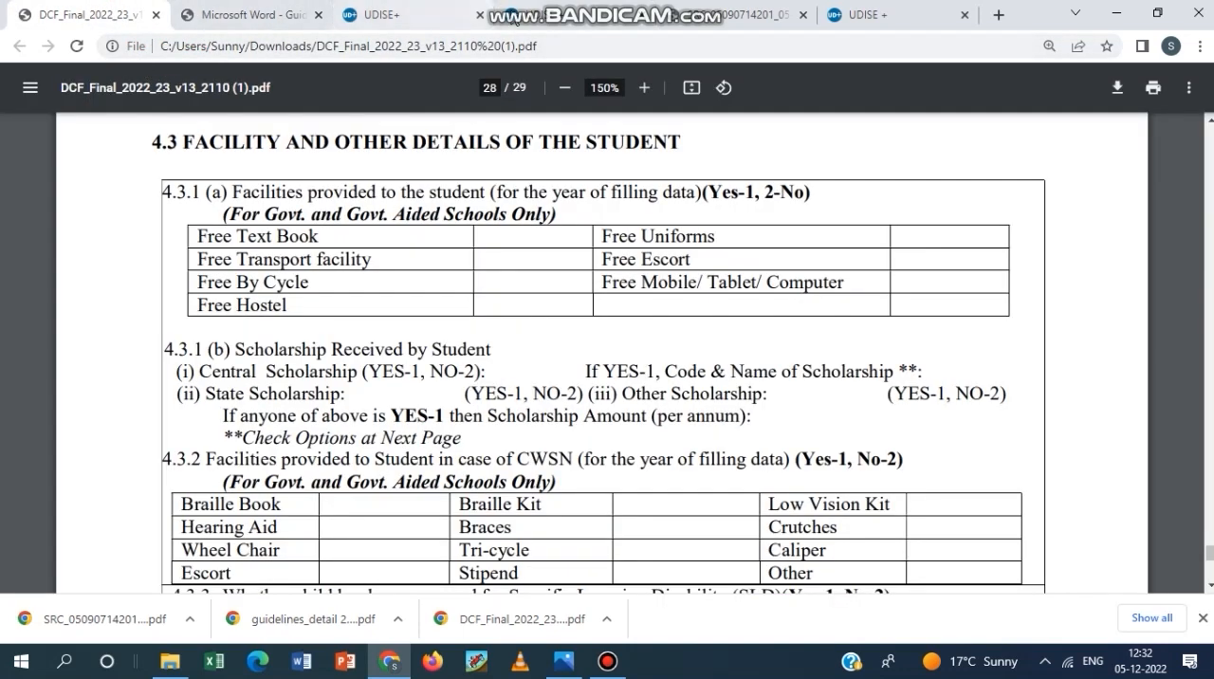
click(607, 661)
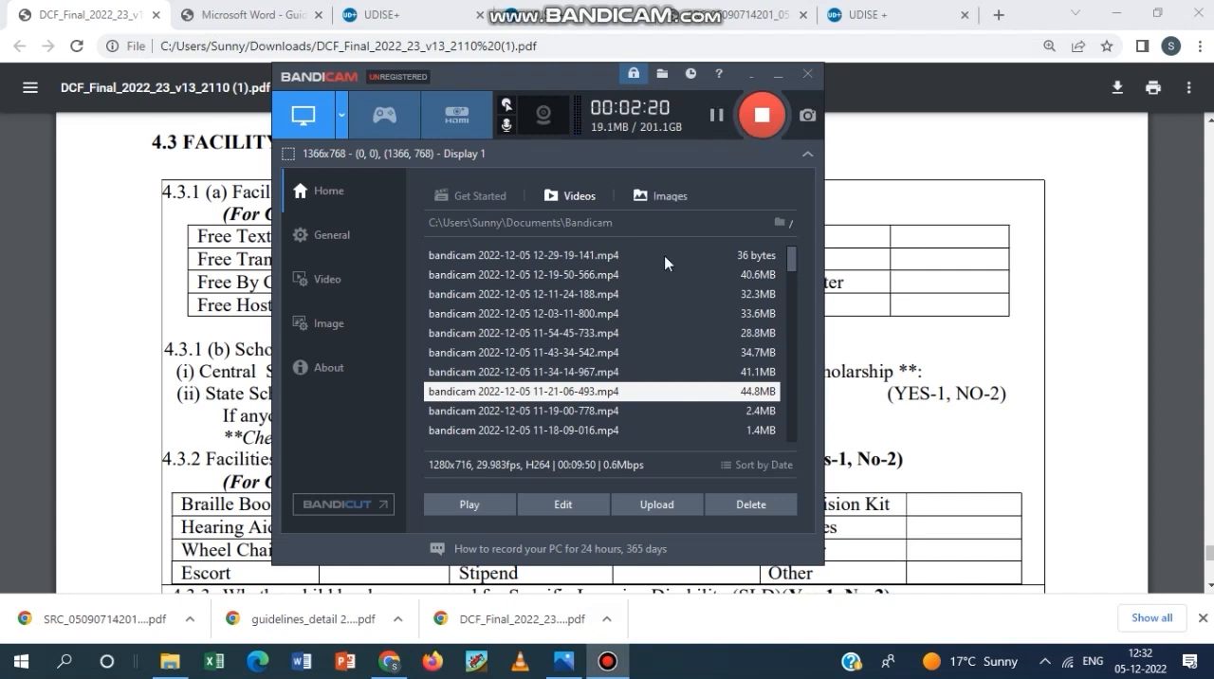
click(719, 115)
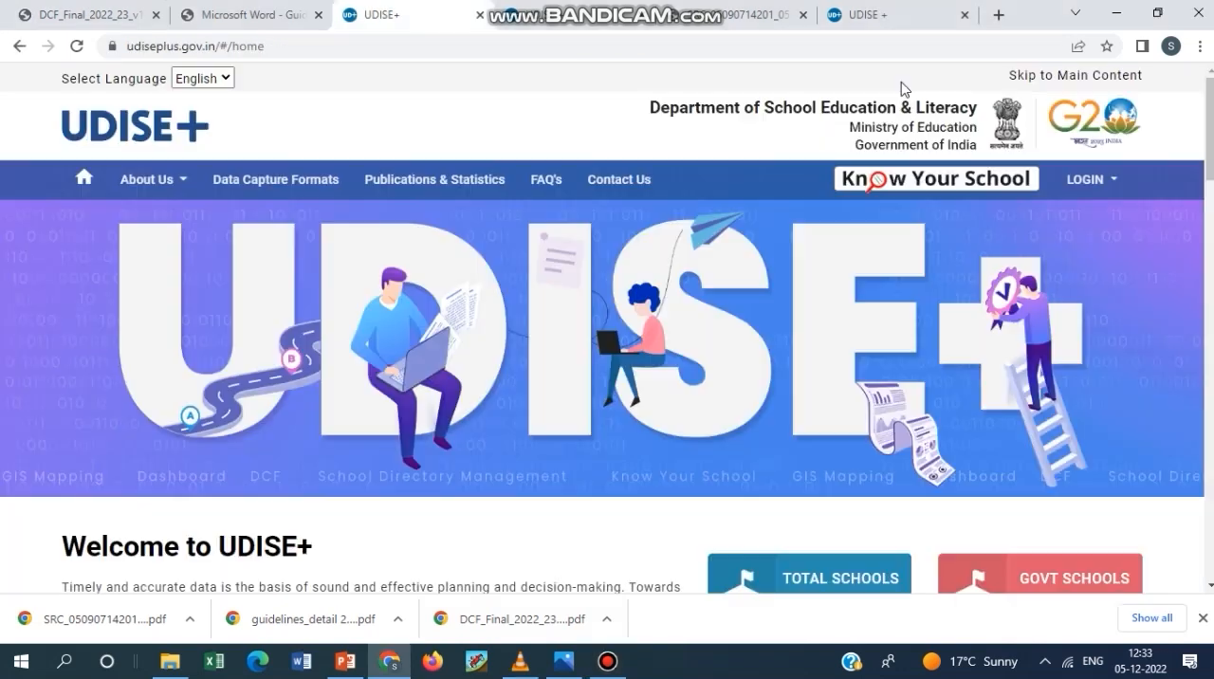
Open the Profile & Facilities login for AY 2022-23 from the UDISE+ home page.
click(1084, 179)
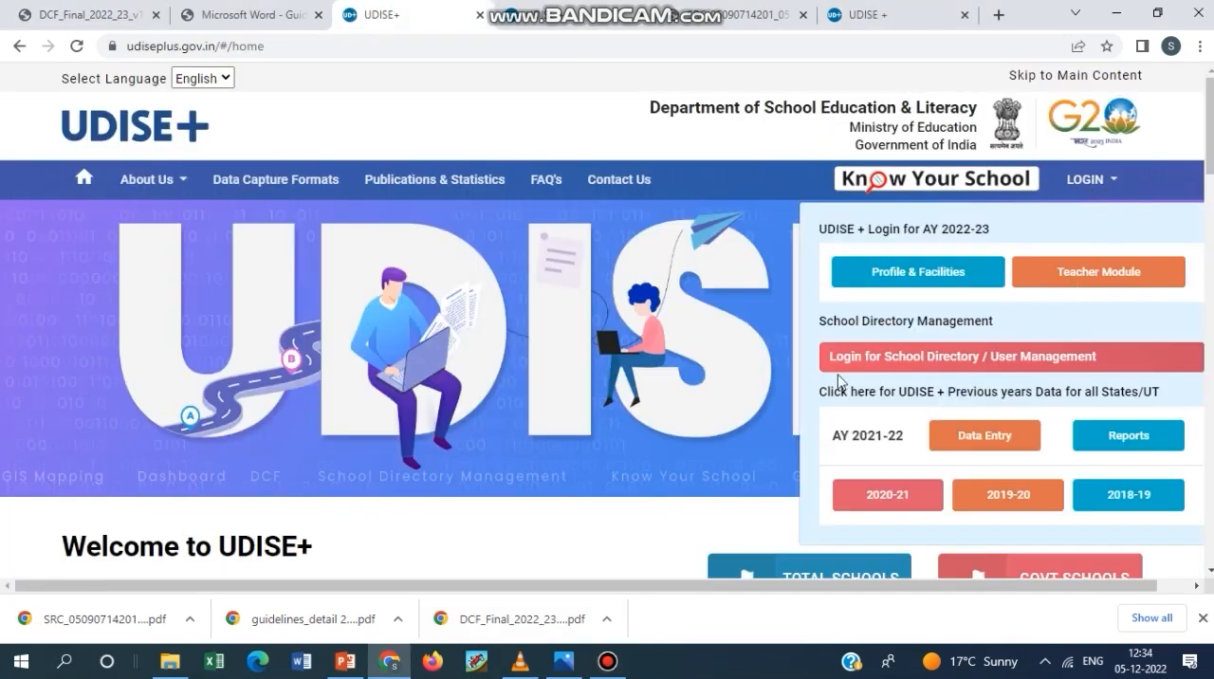
mouse_move(1092, 182)
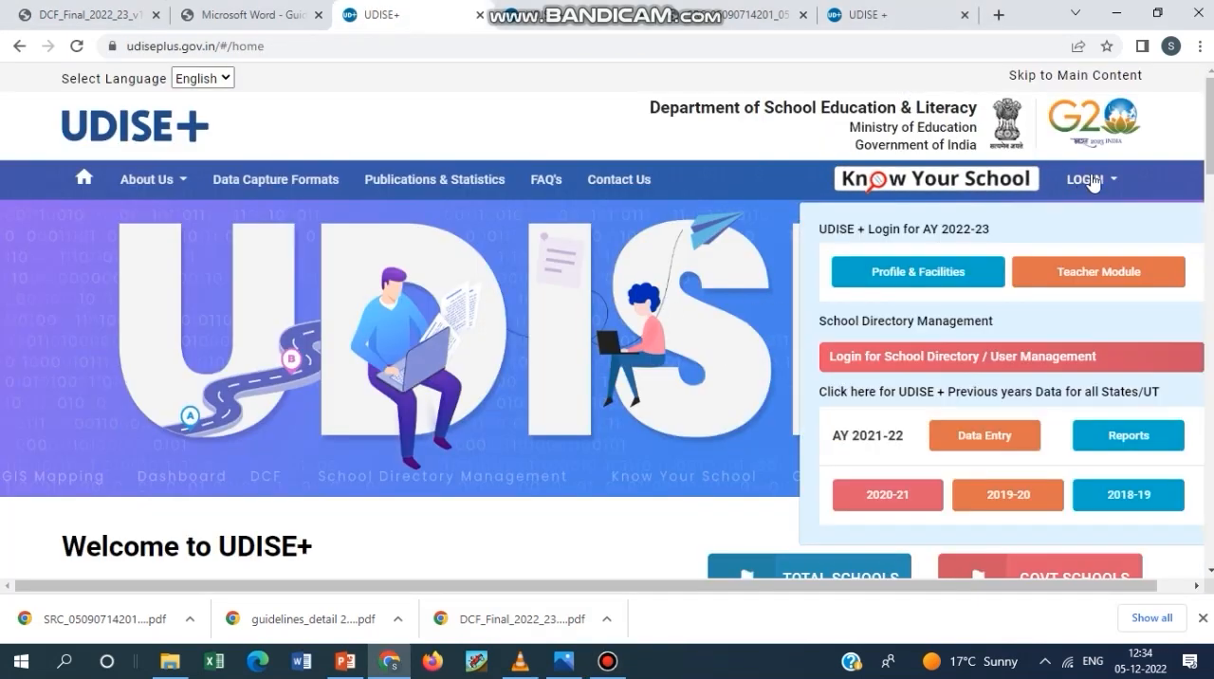
click(913, 277)
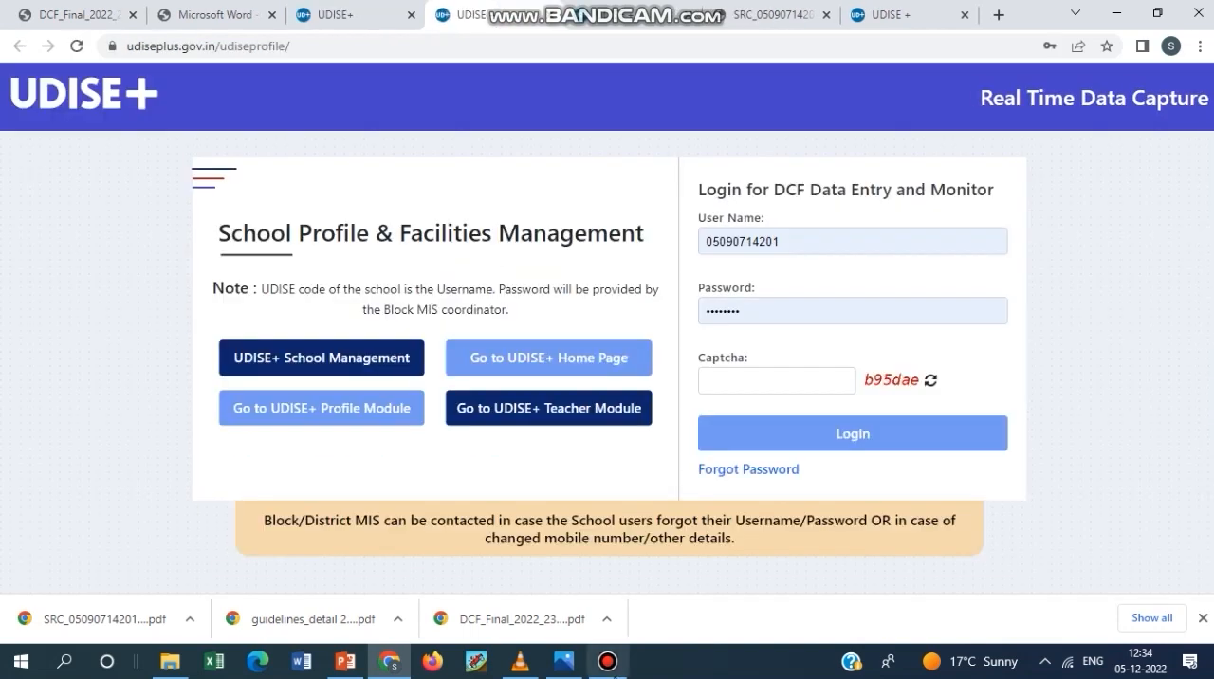
click(608, 661)
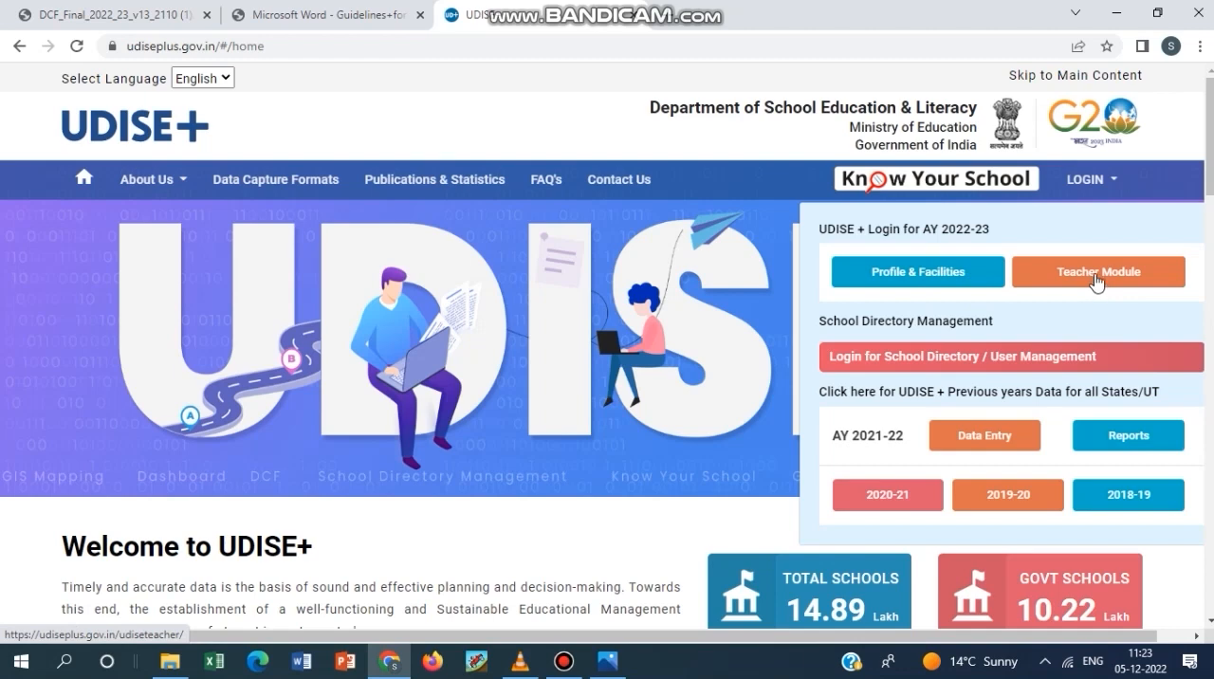
click(927, 283)
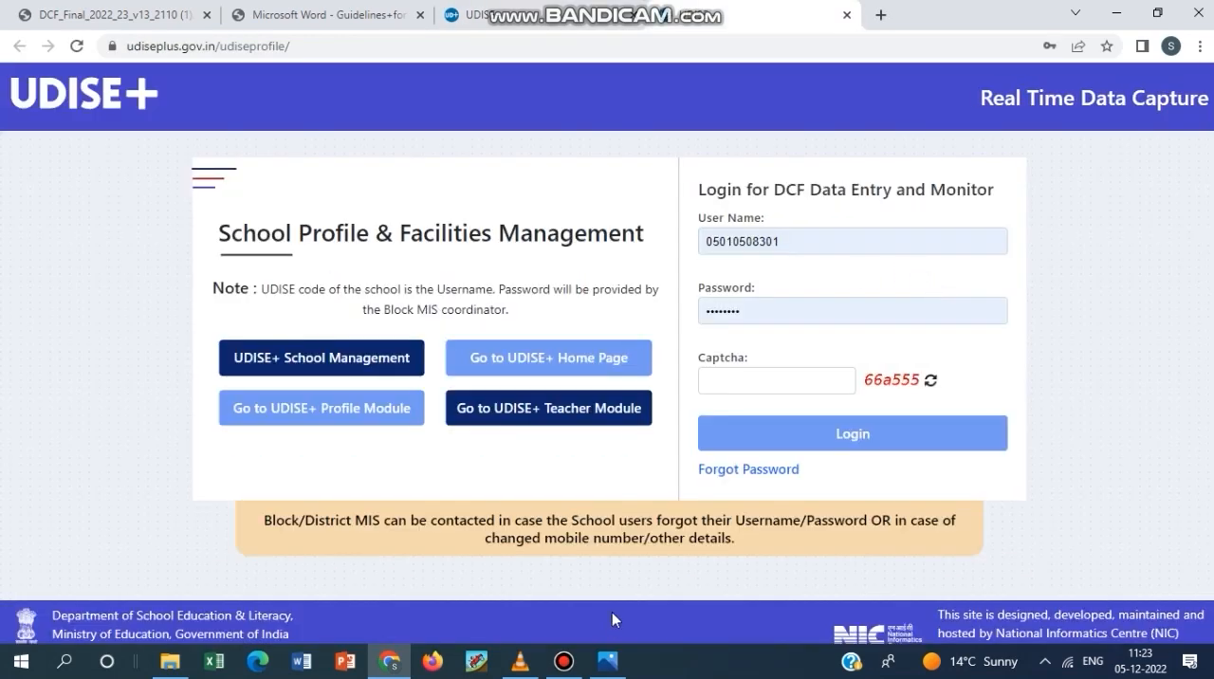
click(564, 663)
click(563, 663)
Log in to DCF Data Entry and Monitor with the saved user name and password, entering the displayed captcha code.
click(851, 239)
click(1079, 267)
click(813, 238)
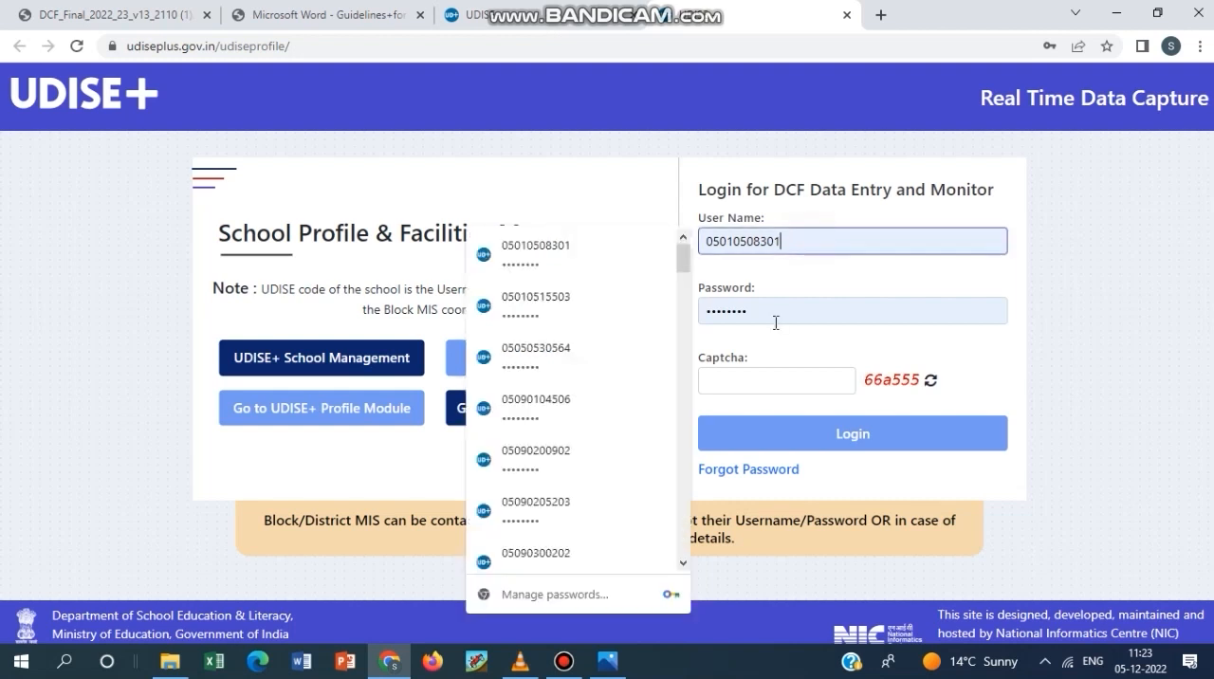
click(778, 309)
click(785, 376)
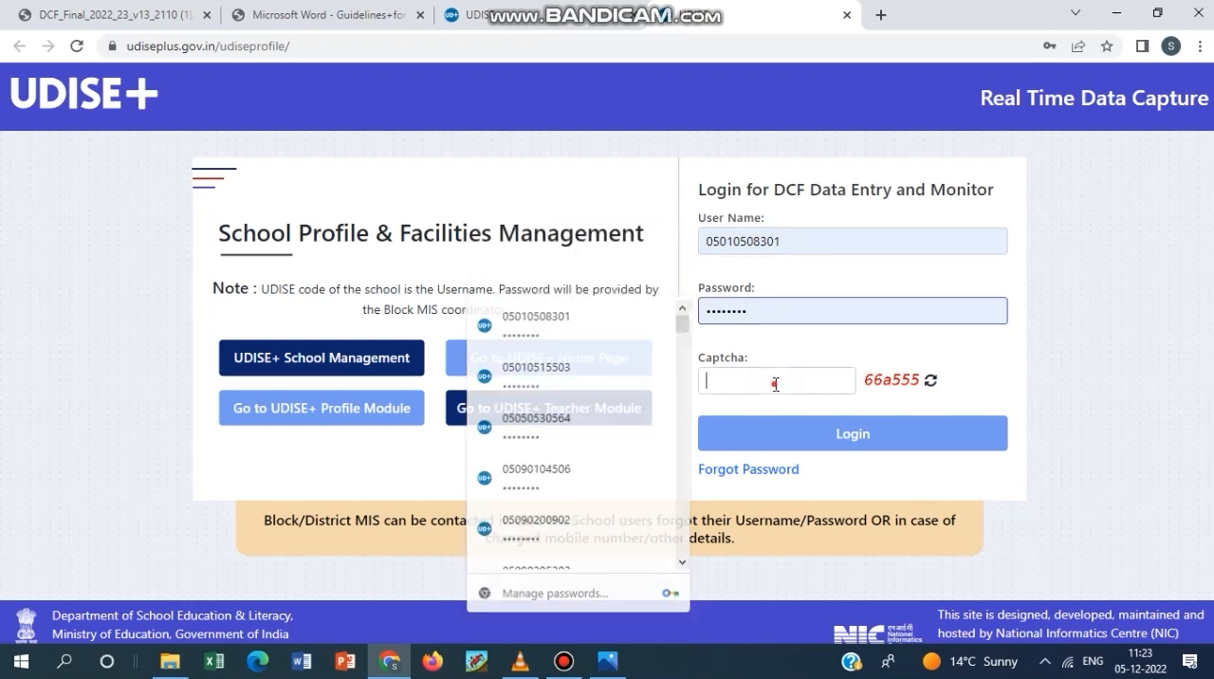
text(66a555)
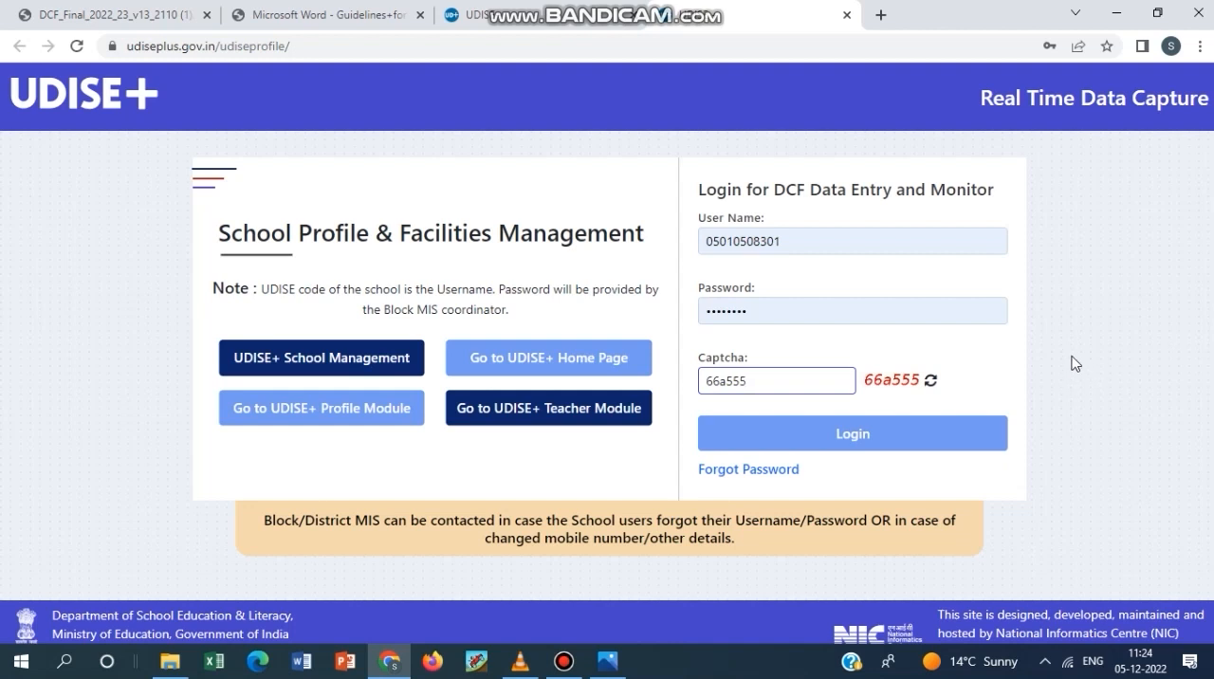
click(834, 436)
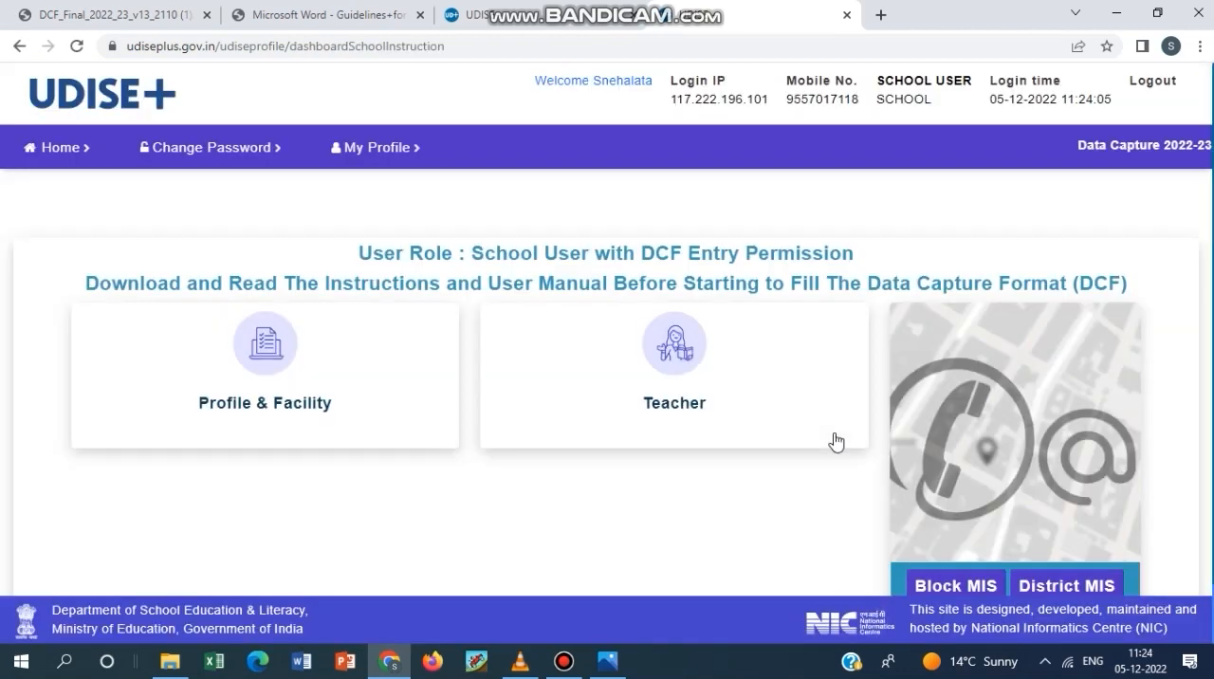
Open the school's Profile & Facility section for 2022-23 and acknowledge the important notes.
scroll(157, 469, down, 1)
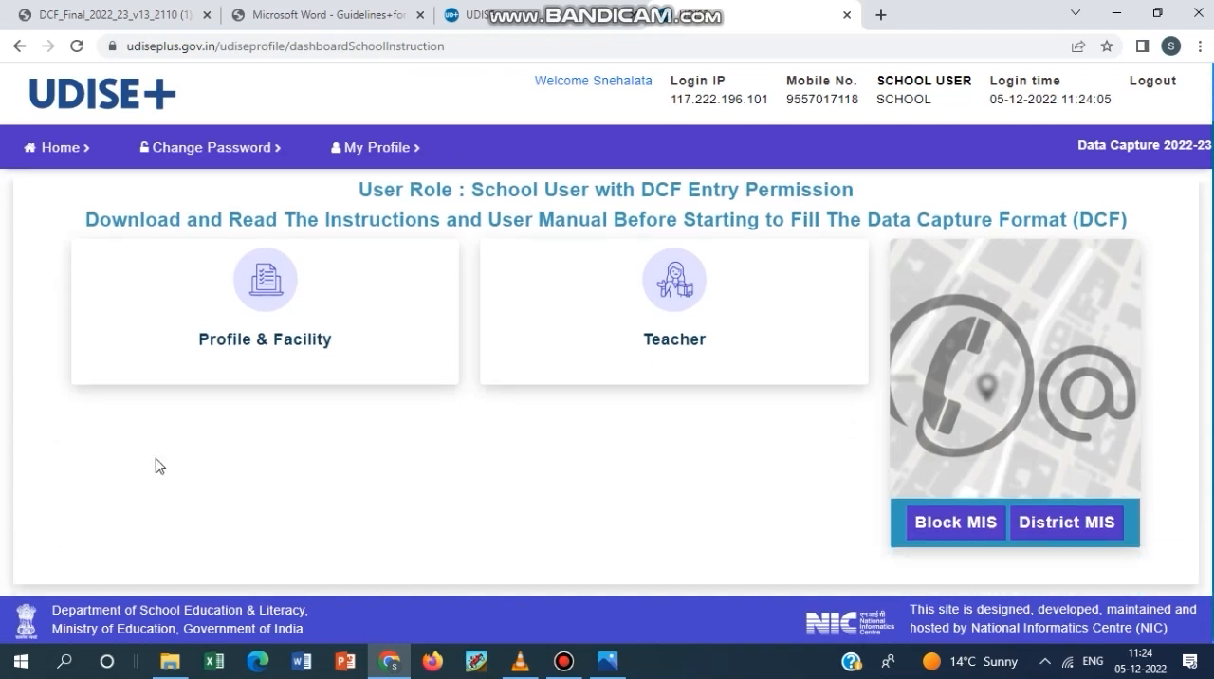
scroll(157, 469, up, 1)
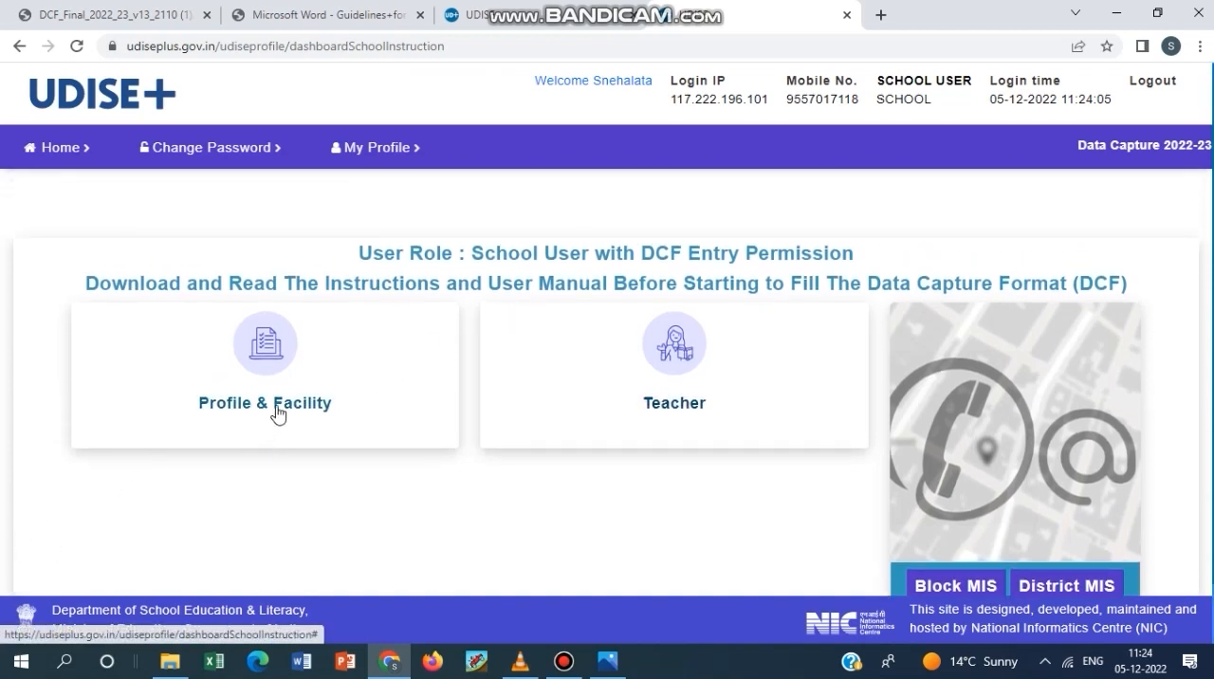
click(269, 349)
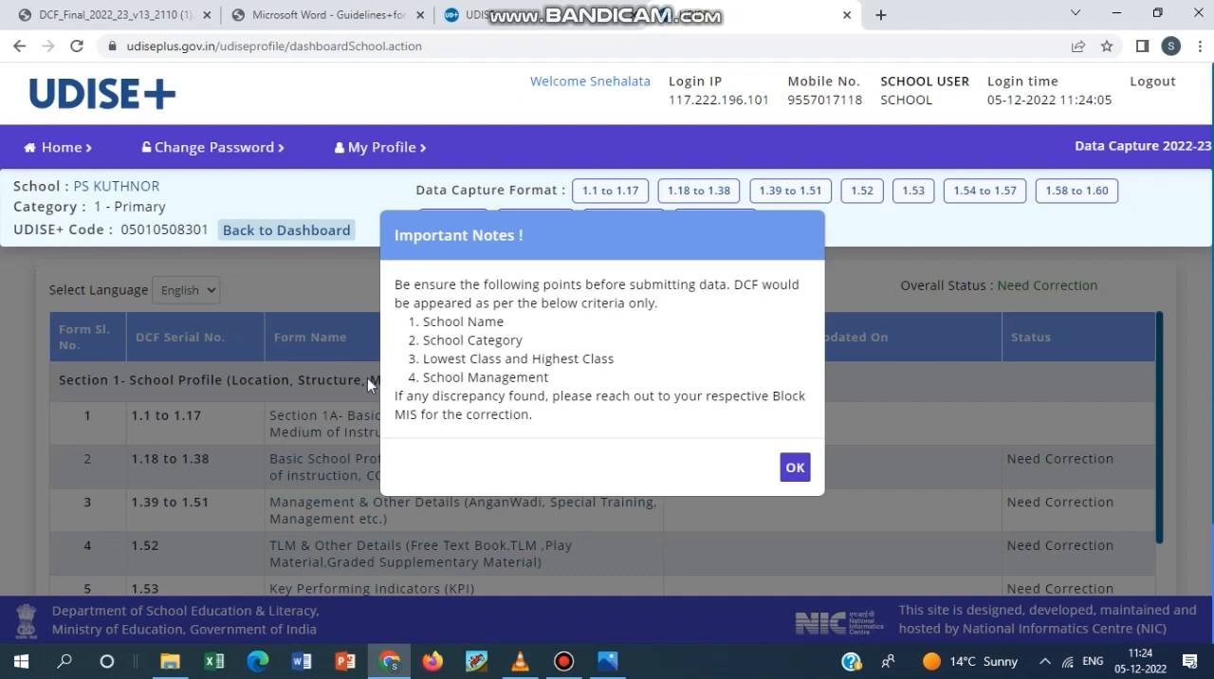
click(795, 467)
Look over the list of DCF forms and open Section 1A, Basic School Profile (1.1 to 1.17).
scroll(626, 451, down, 5)
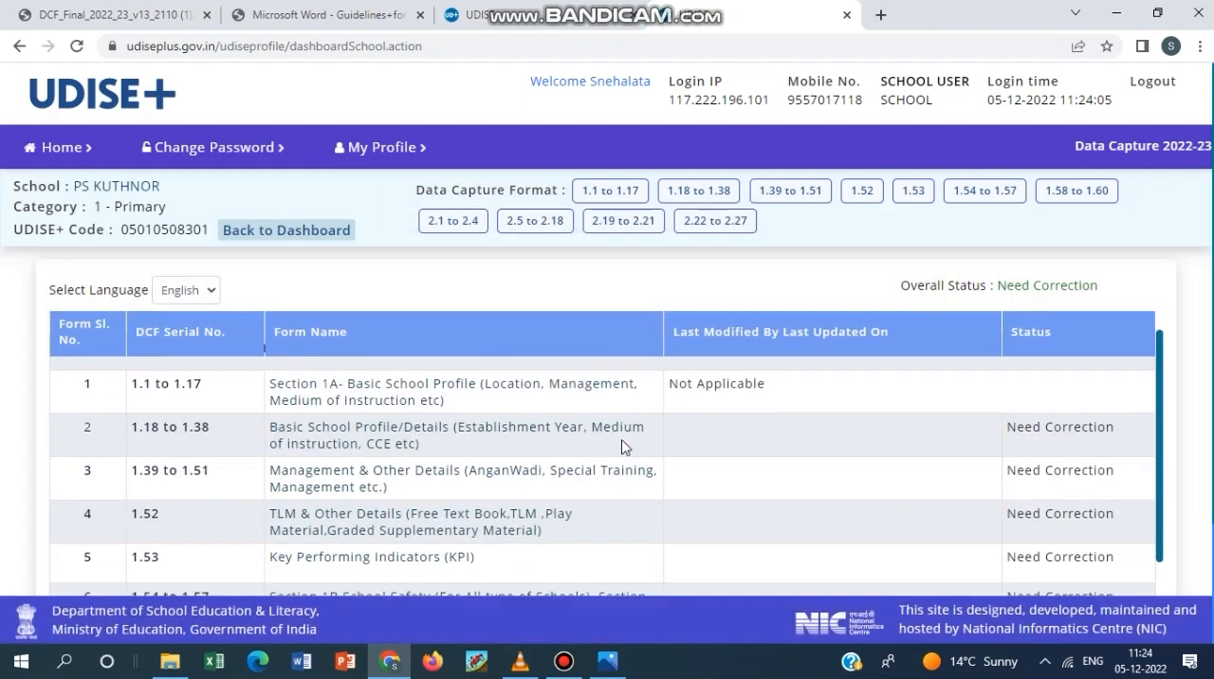
scroll(676, 462, down, 2)
scroll(566, 426, up, 5)
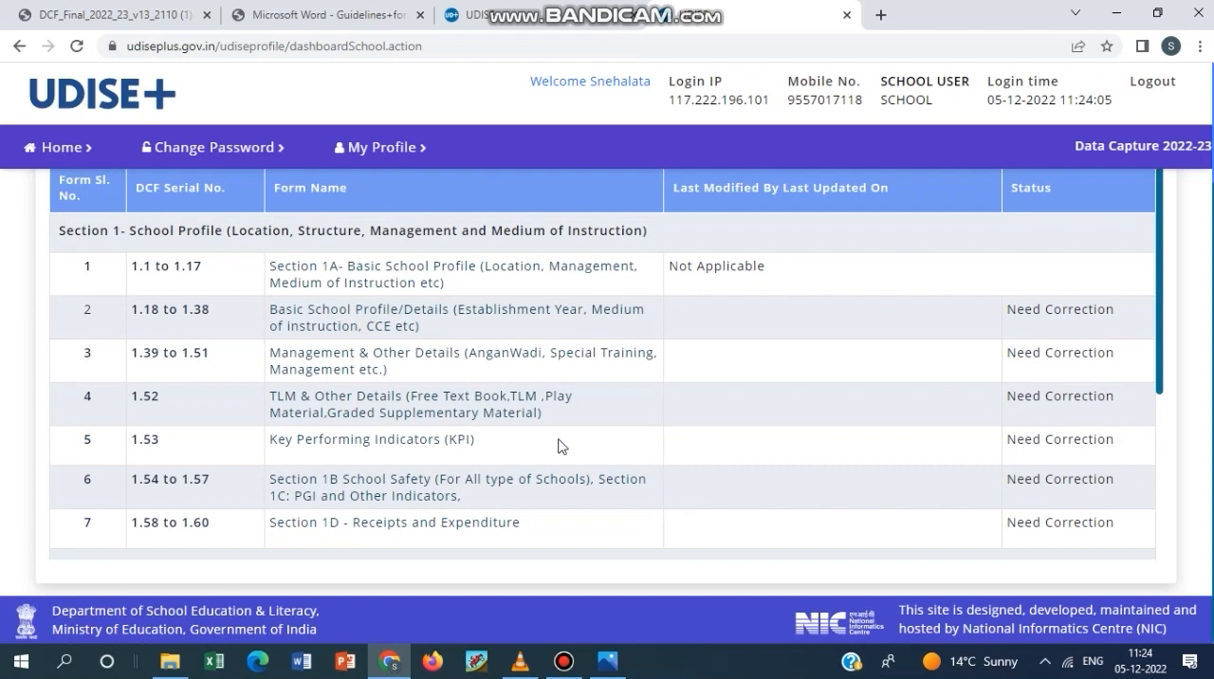
scroll(557, 442, up, 1)
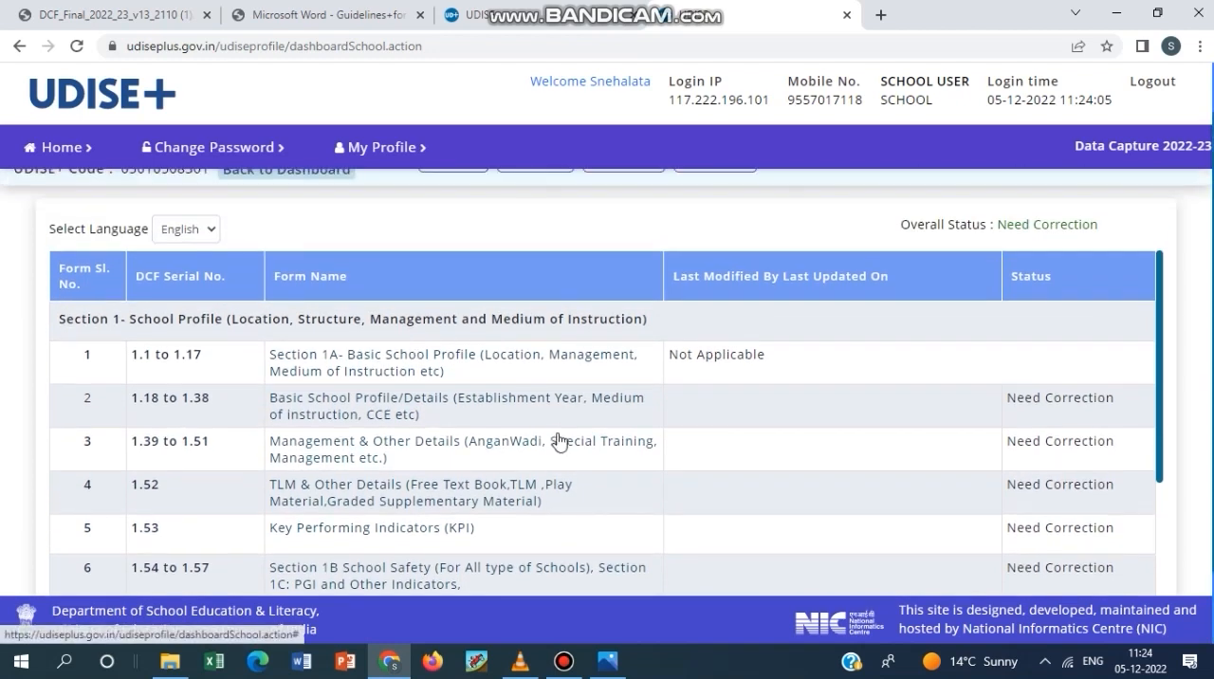
scroll(546, 428, up, 1)
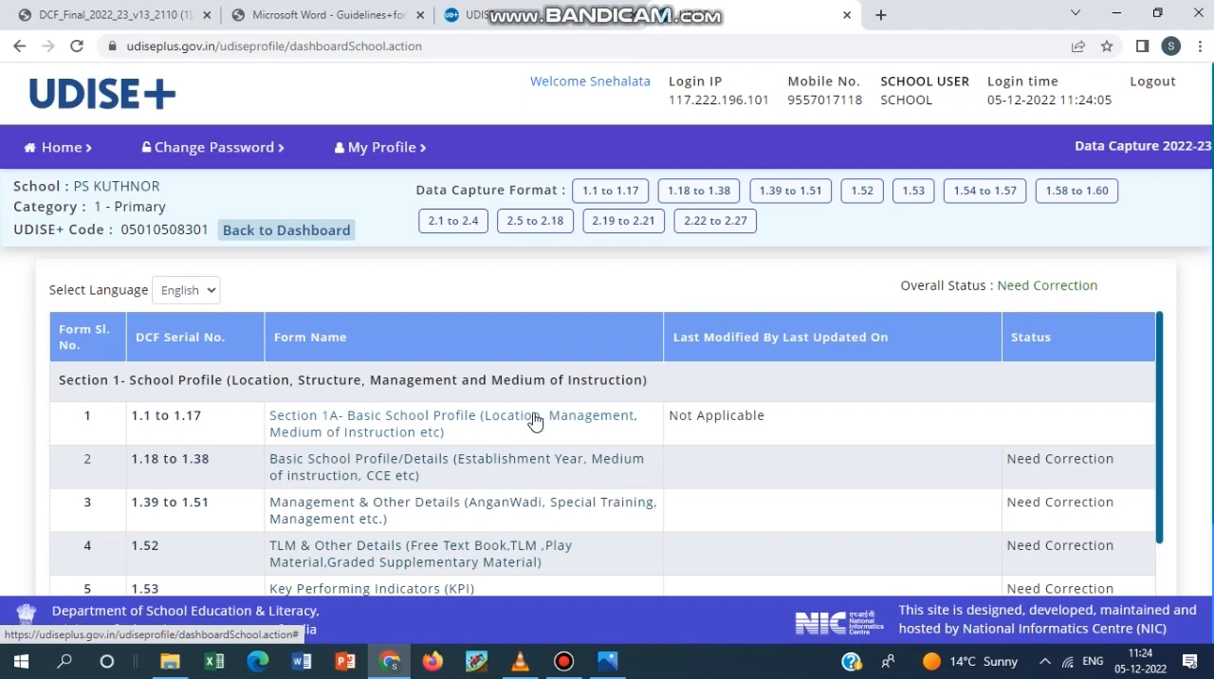
click(477, 427)
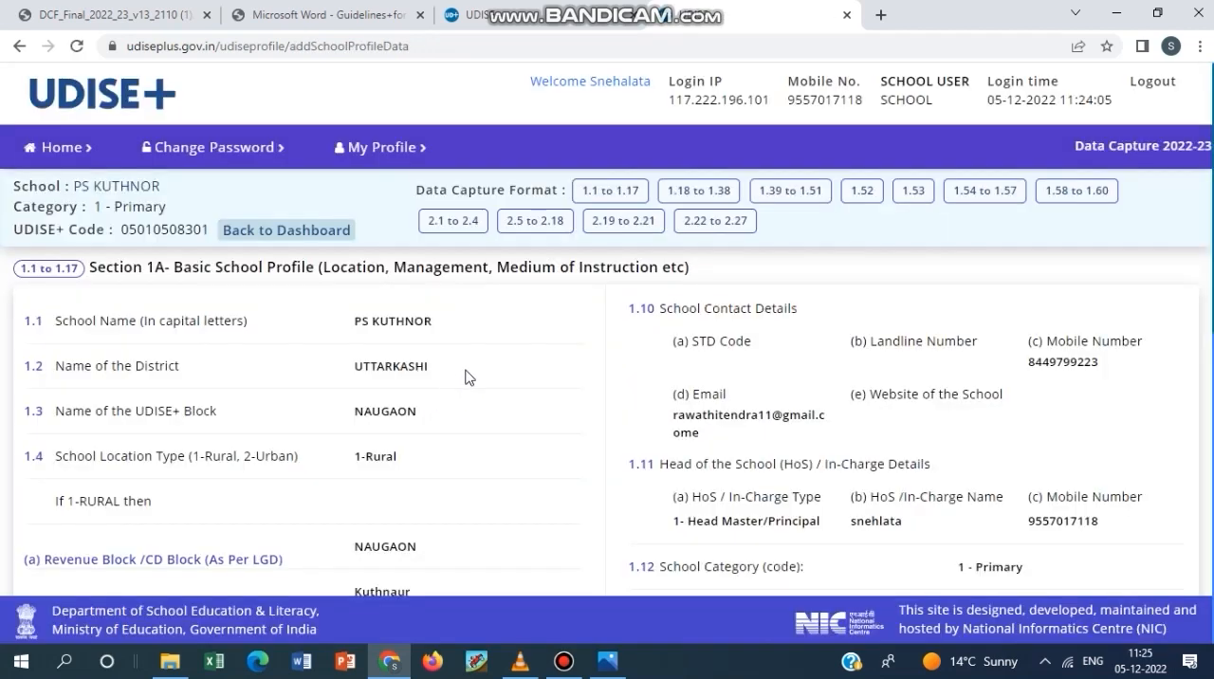
Review the Section 1A entries, covering location, contact details including the e-mail, head of school, classes and management.
scroll(465, 377, down, 1)
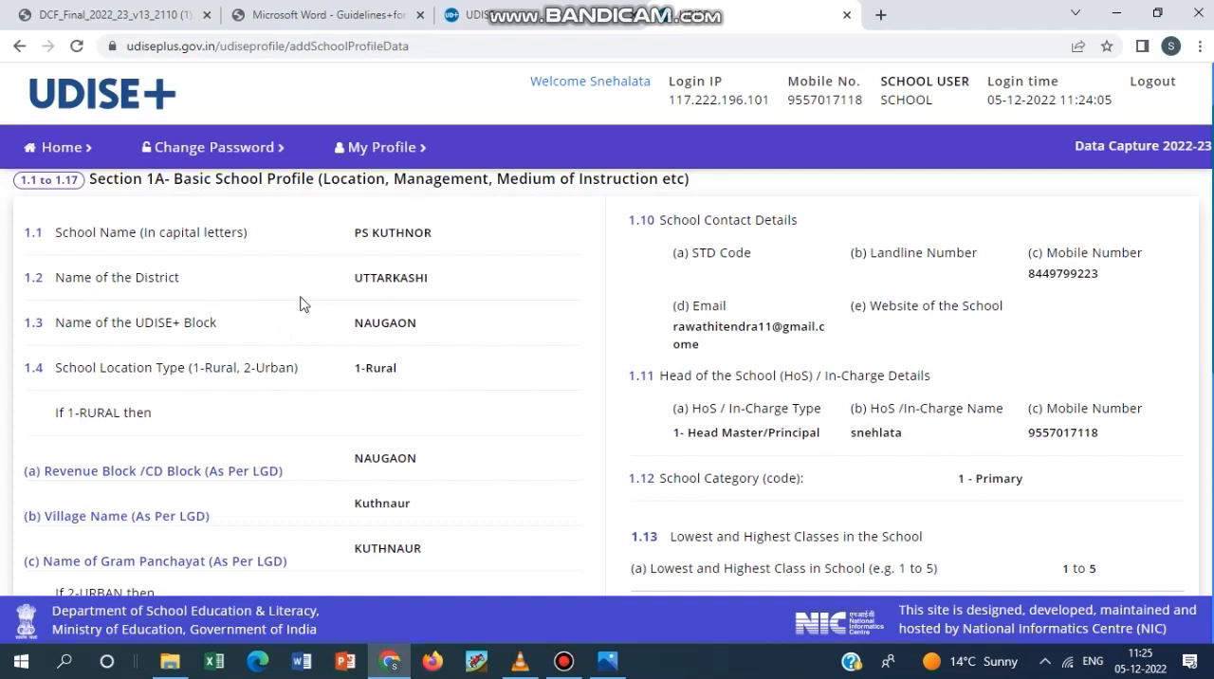
scroll(448, 402, down, 2)
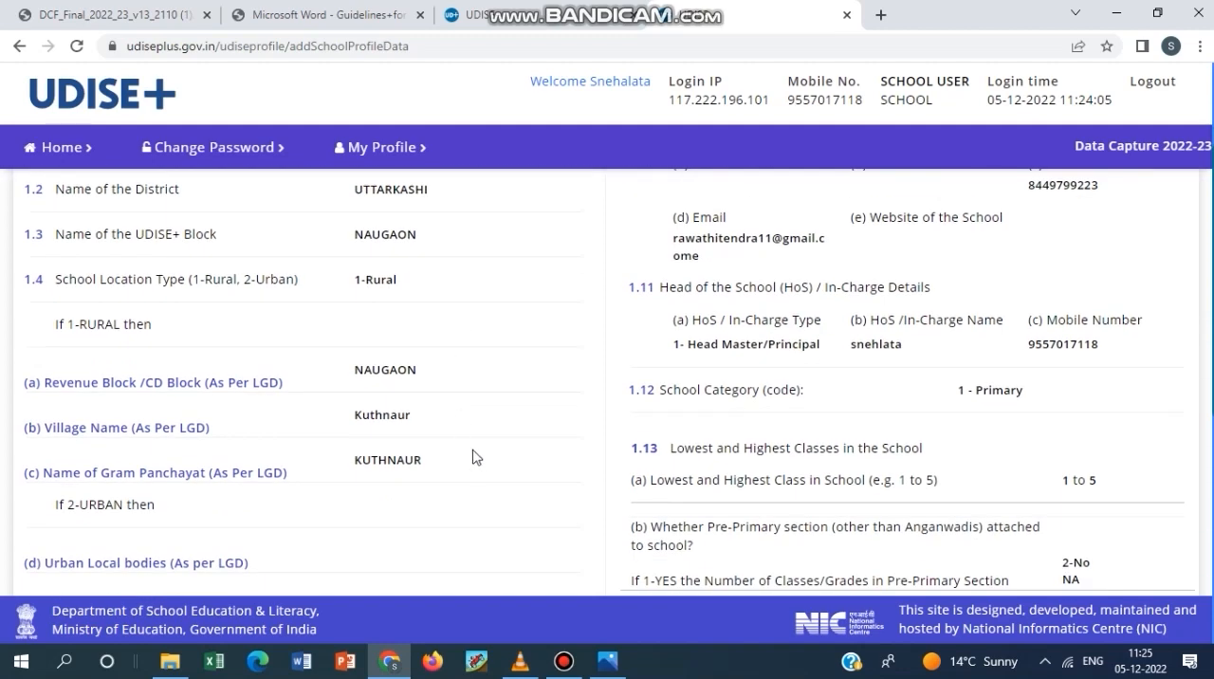
scroll(485, 458, up, 3)
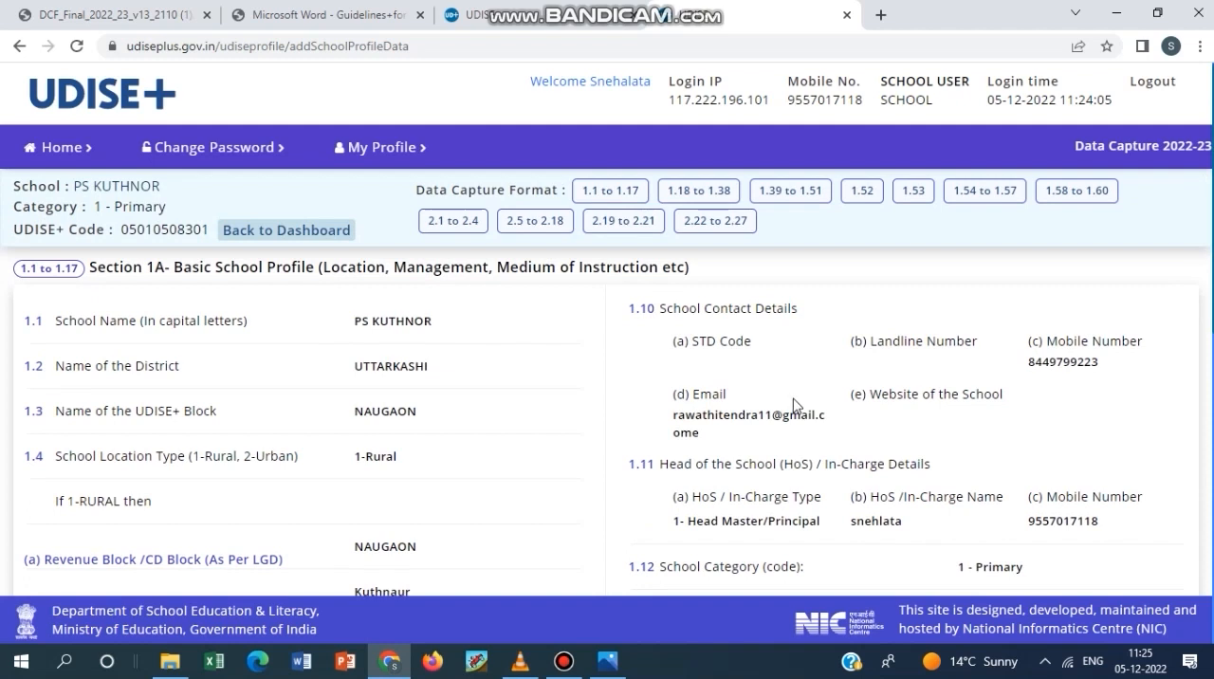
scroll(795, 405, down, 1)
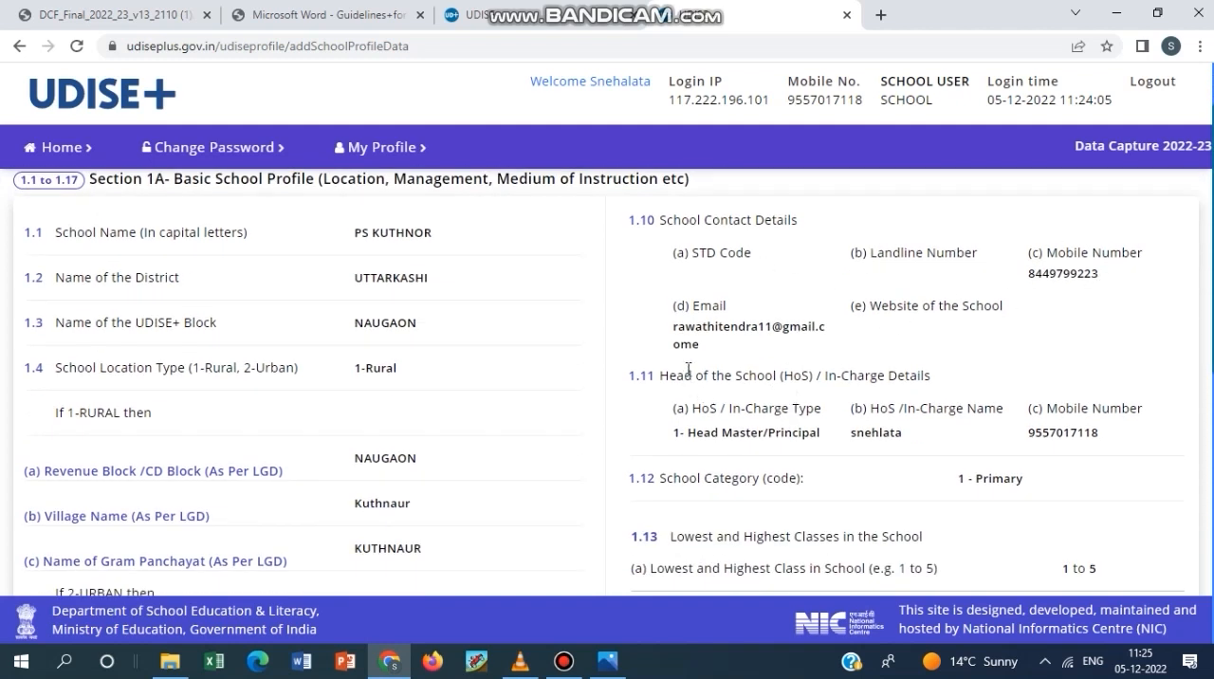
drag(707, 352, 672, 326)
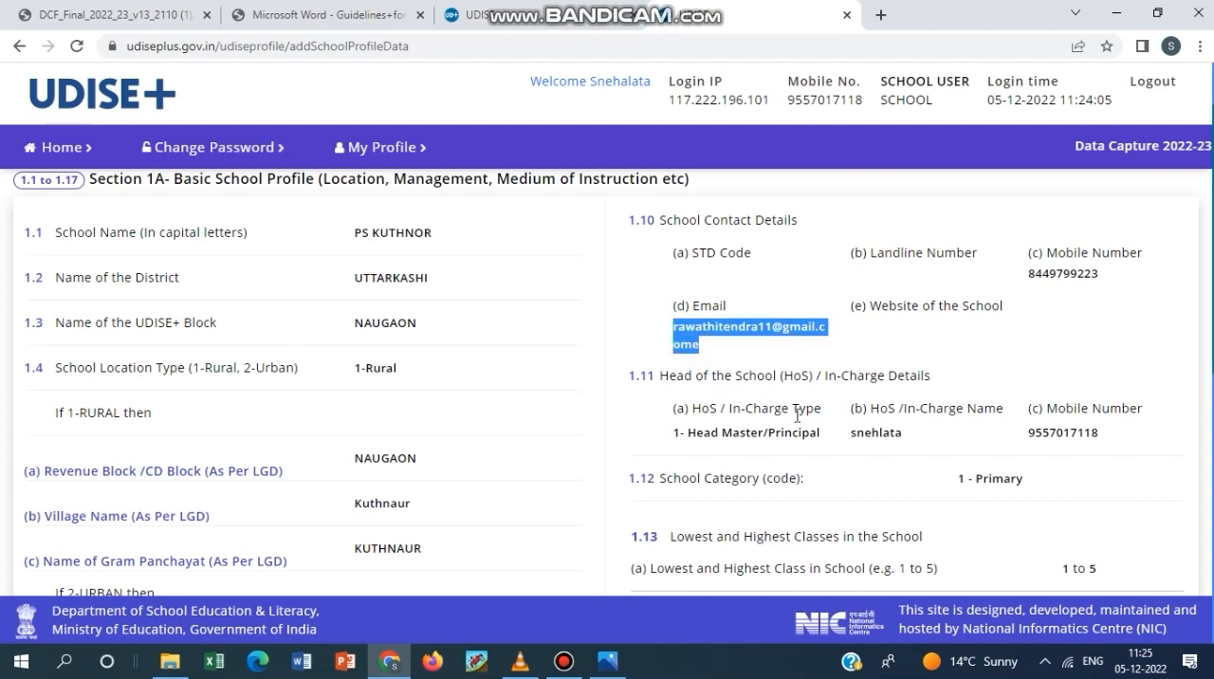
scroll(795, 418, down, 1)
scroll(797, 417, down, 3)
scroll(797, 417, down, 3)
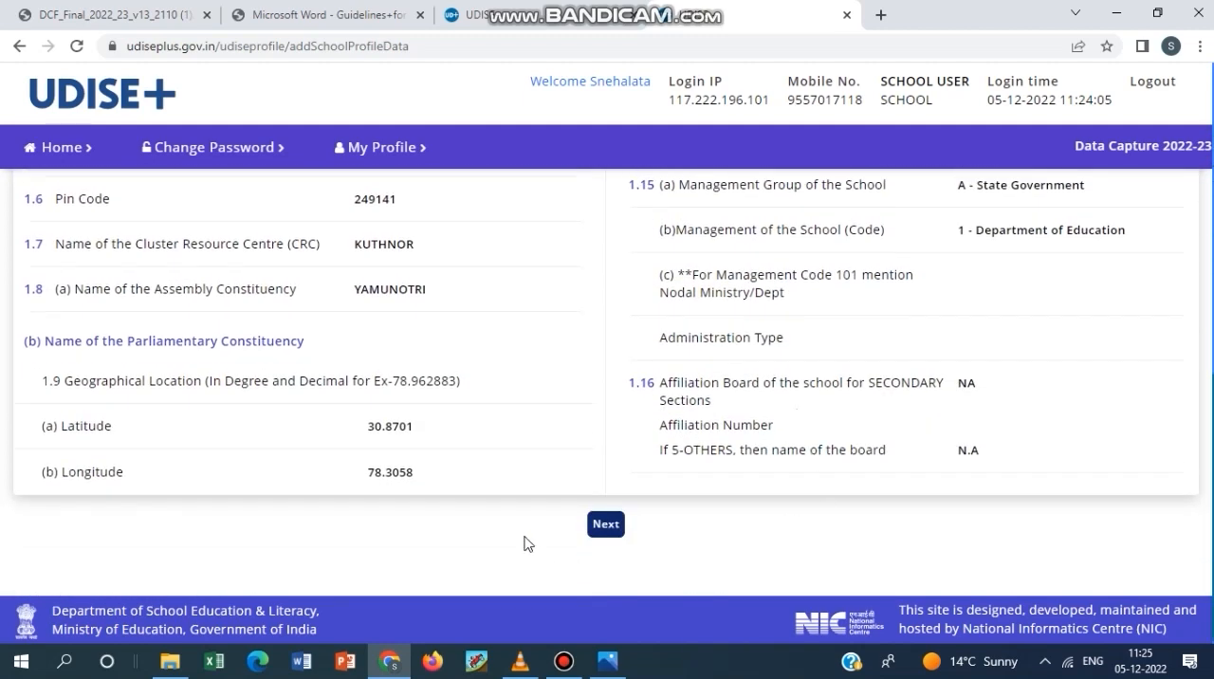
scroll(504, 471, up, 1)
scroll(503, 472, up, 3)
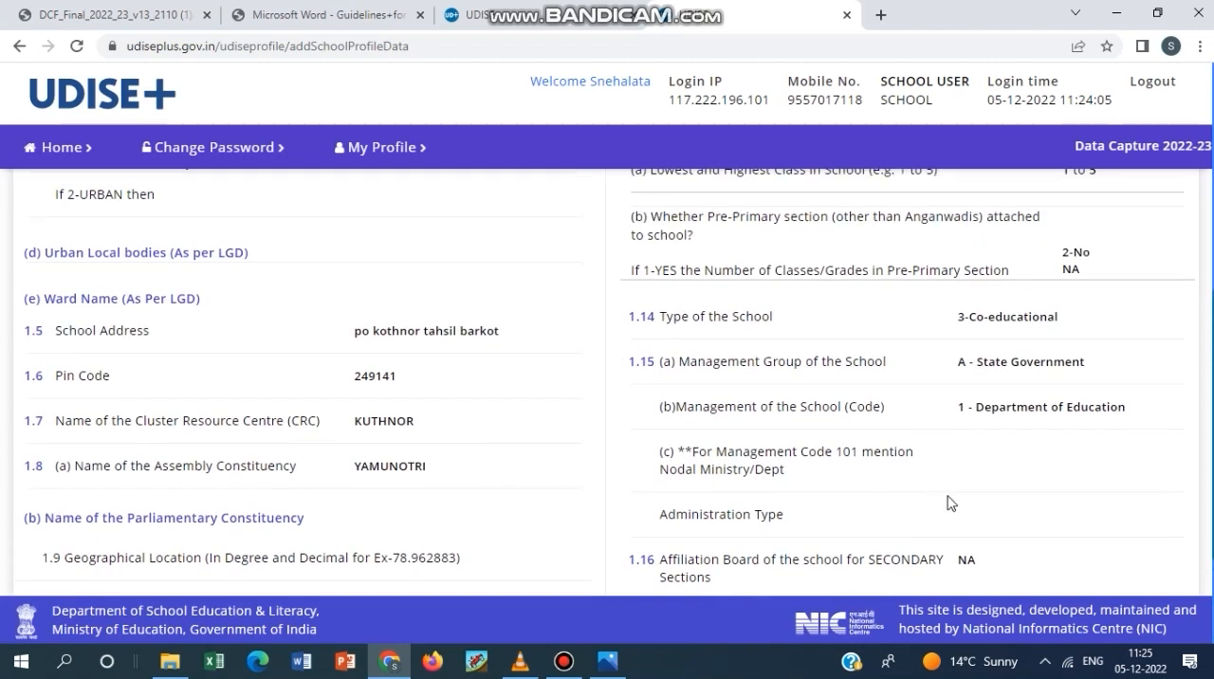
scroll(952, 517, up, 4)
scroll(931, 474, up, 3)
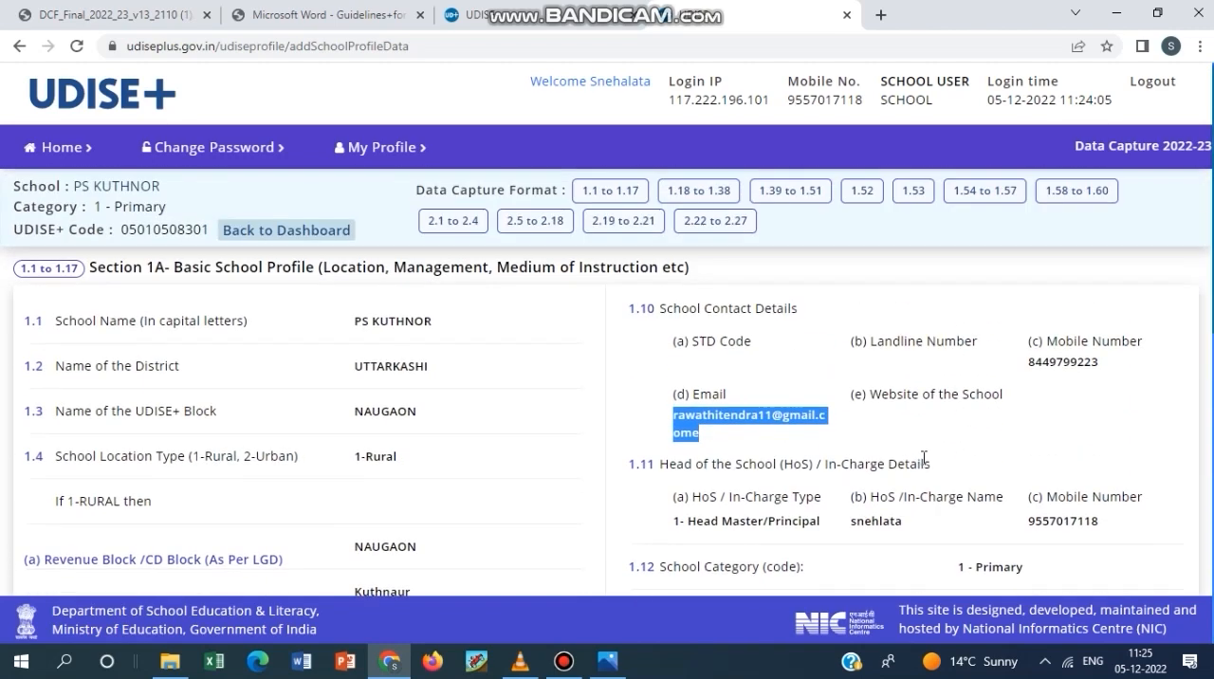
Return to the school dashboard and bring up the list of Section 1 School Profile forms.
click(268, 237)
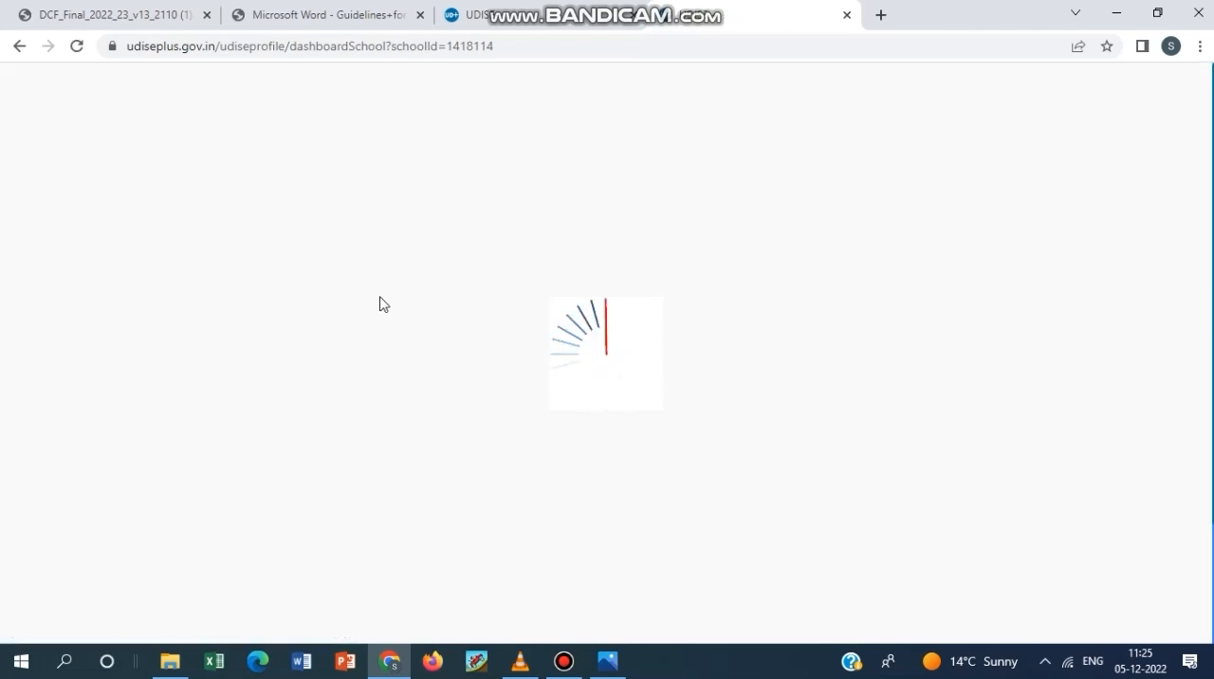
scroll(771, 398, down, 1)
scroll(1021, 376, up, 1)
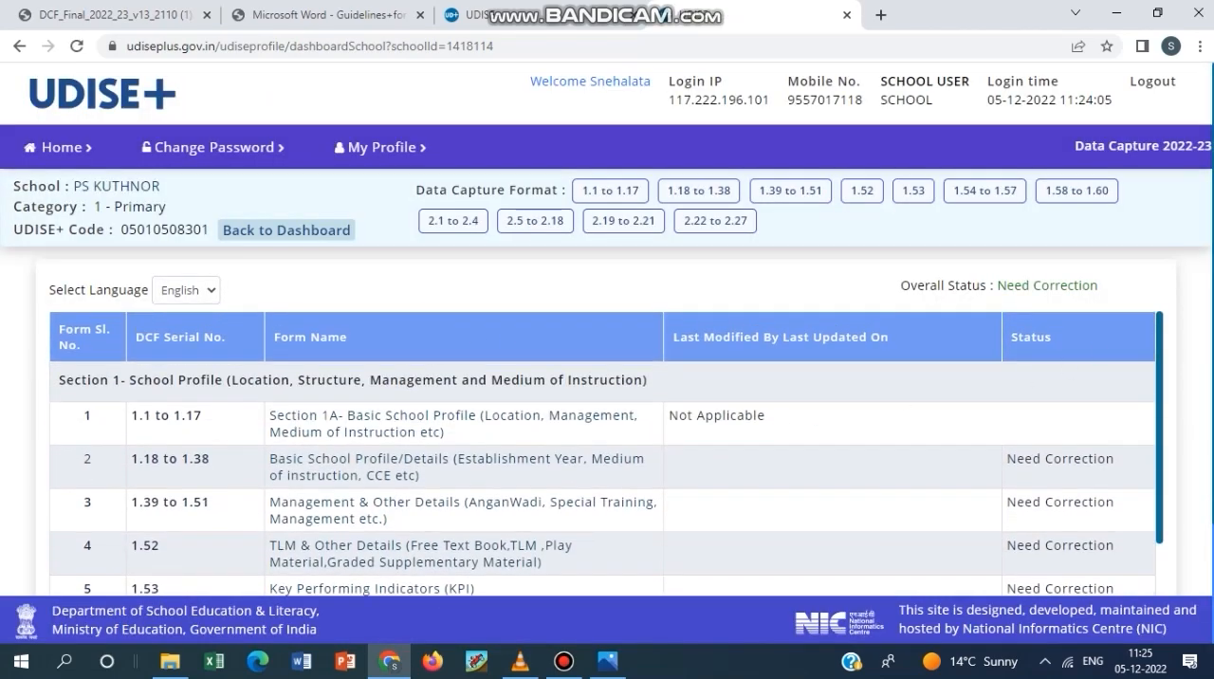
scroll(607, 379, down, 1)
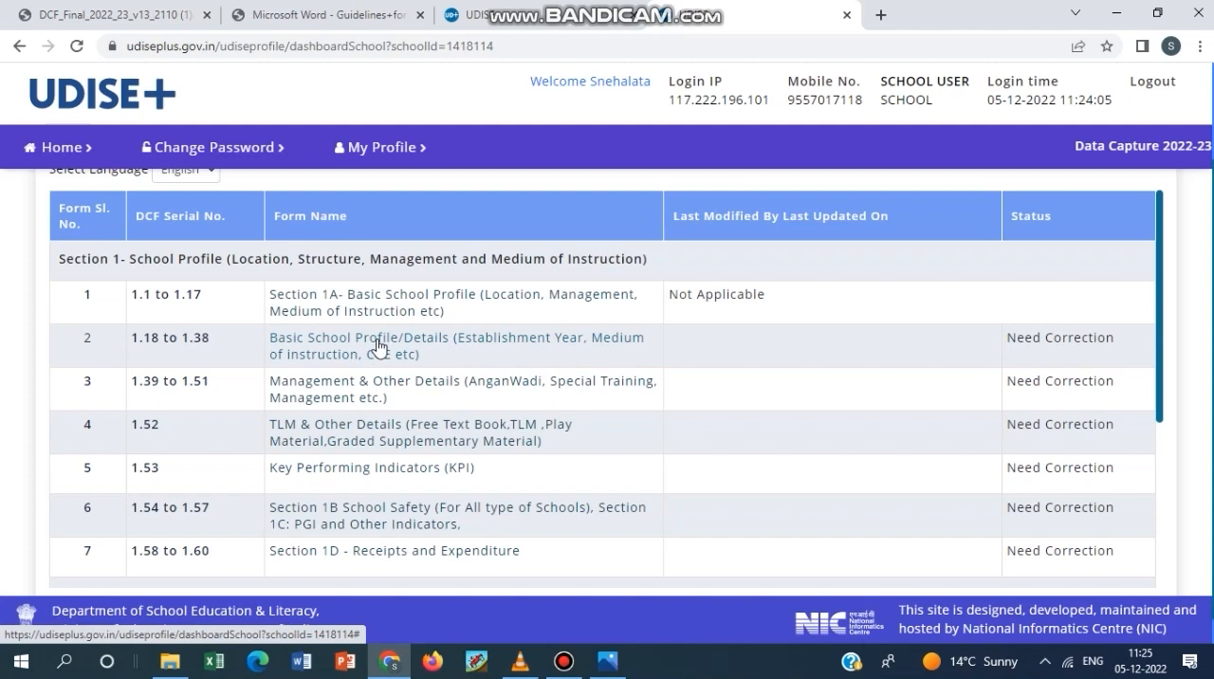
click(566, 664)
click(569, 669)
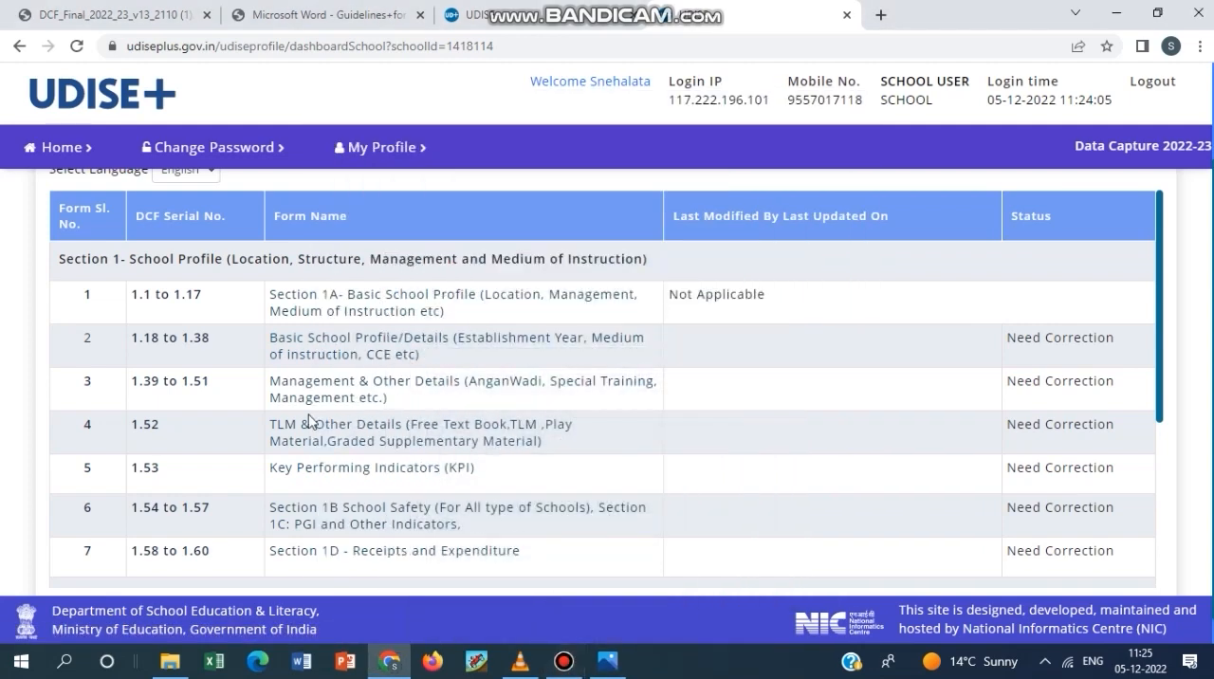
click(564, 663)
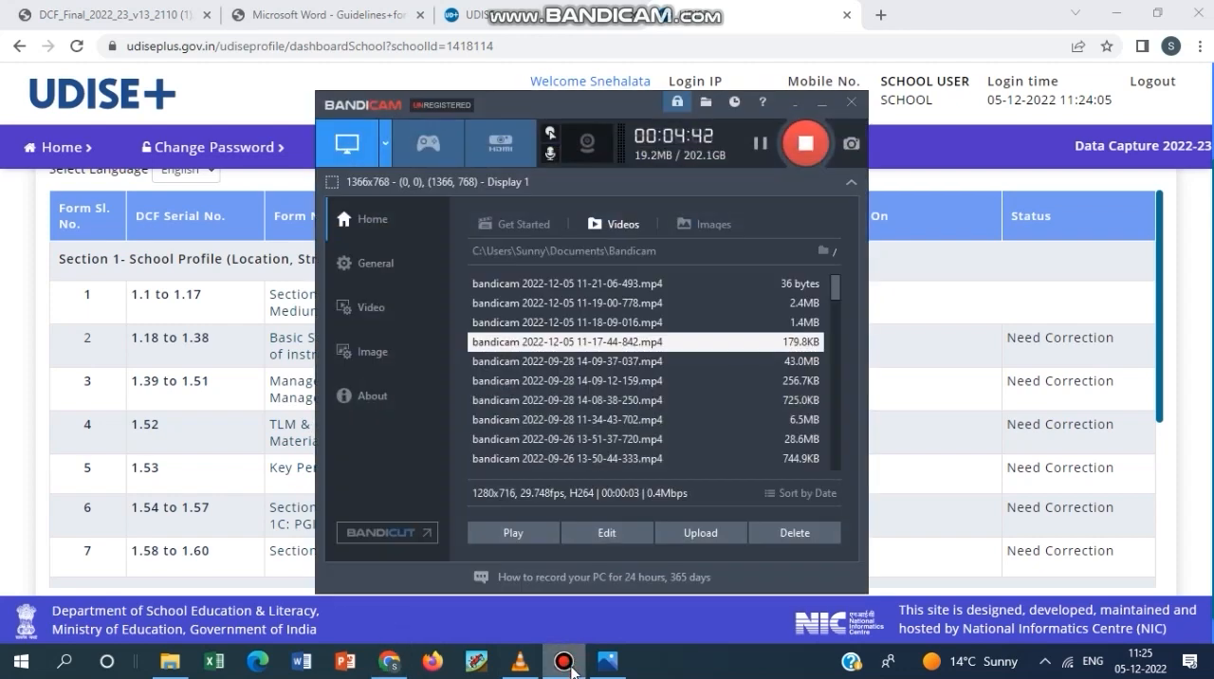
click(568, 668)
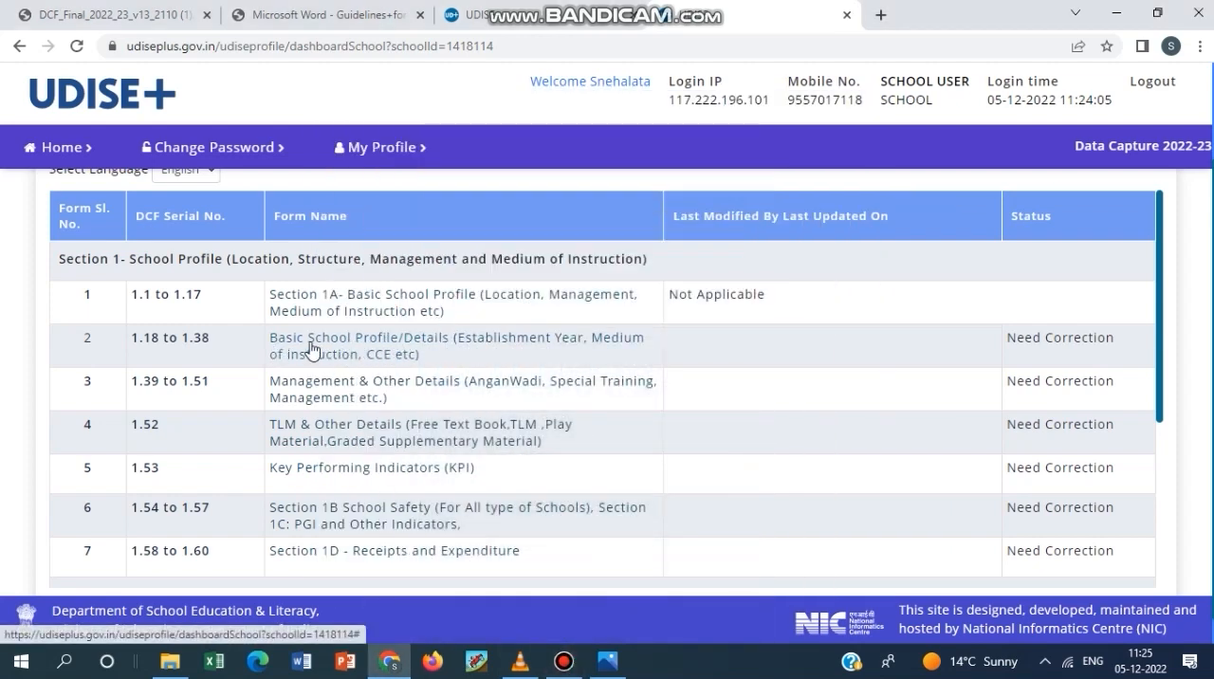
Open the Basic School Profile/Details form (1.18 to 1.38) and look over its opening questions.
click(442, 339)
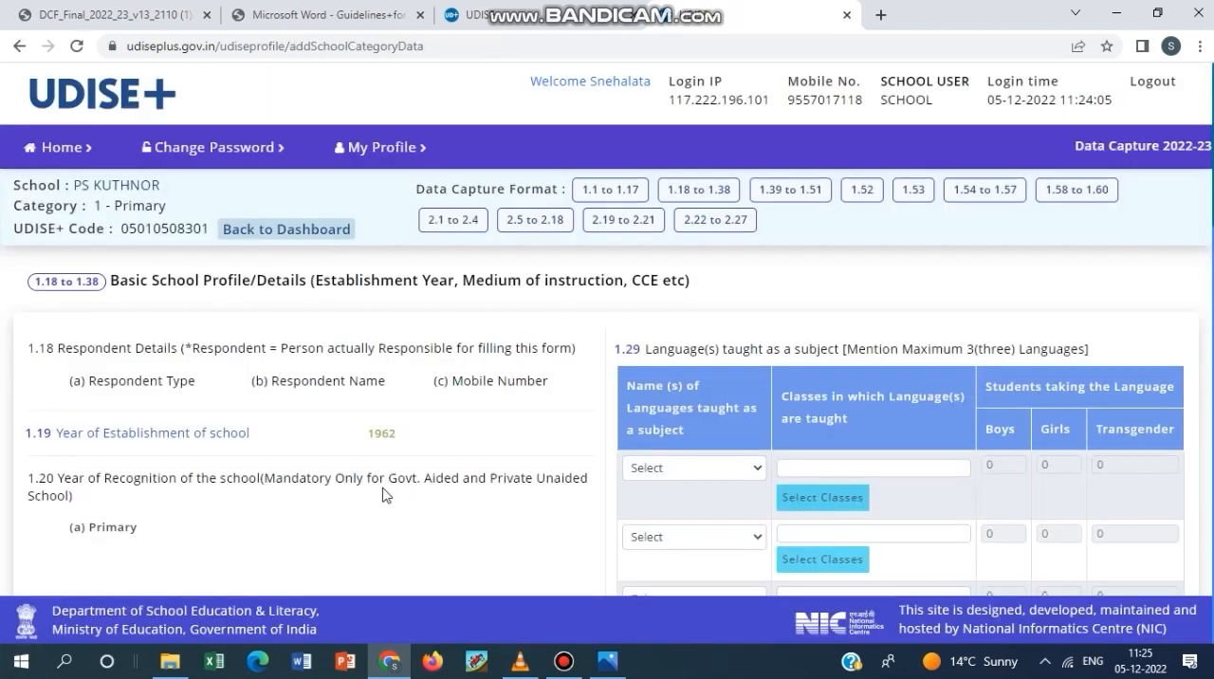
scroll(401, 329, up, 1)
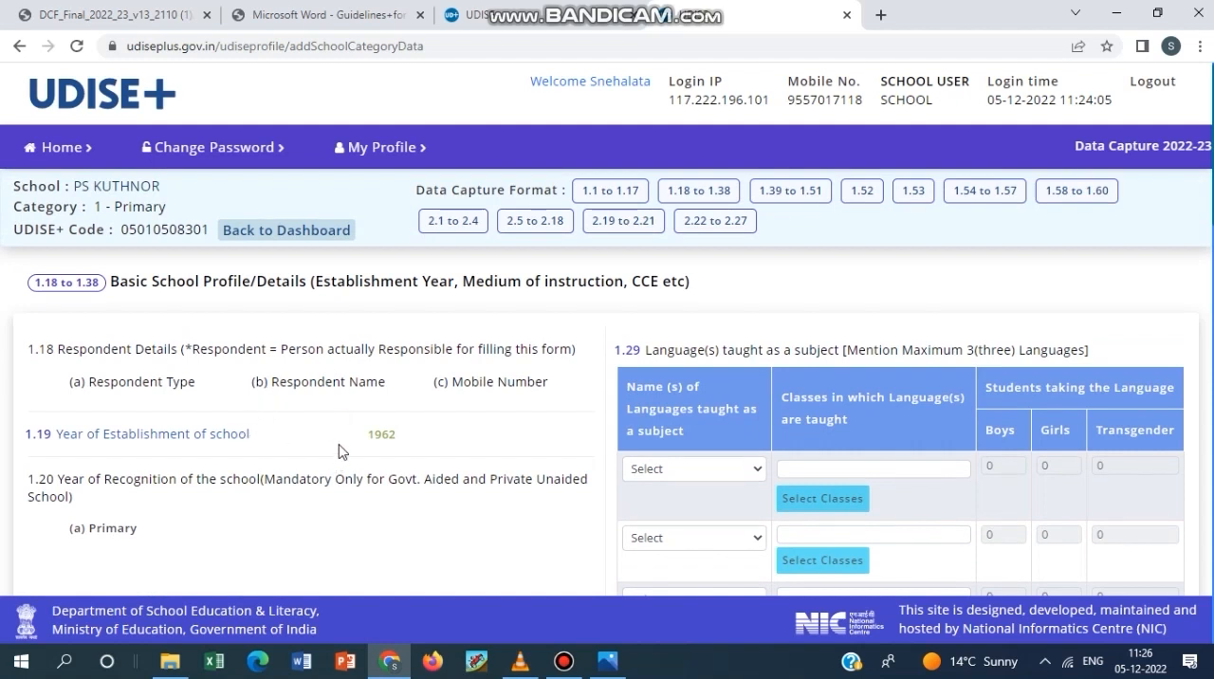
scroll(341, 452, down, 1)
scroll(342, 451, down, 3)
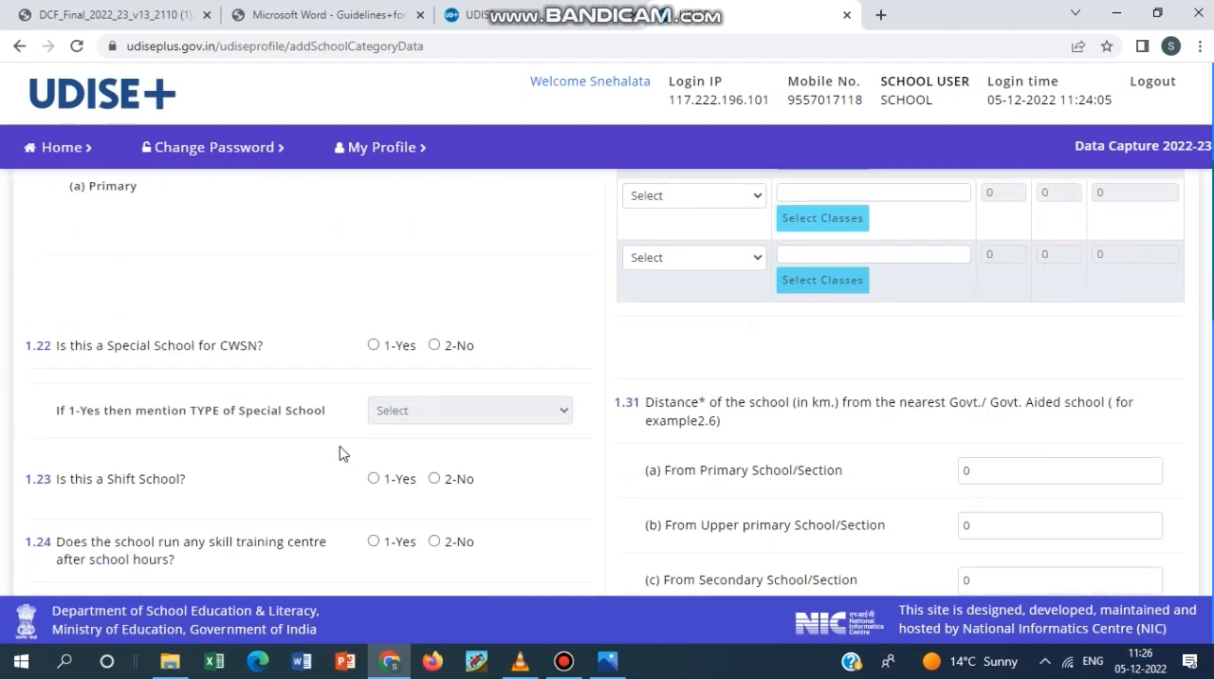
scroll(342, 452, up, 3)
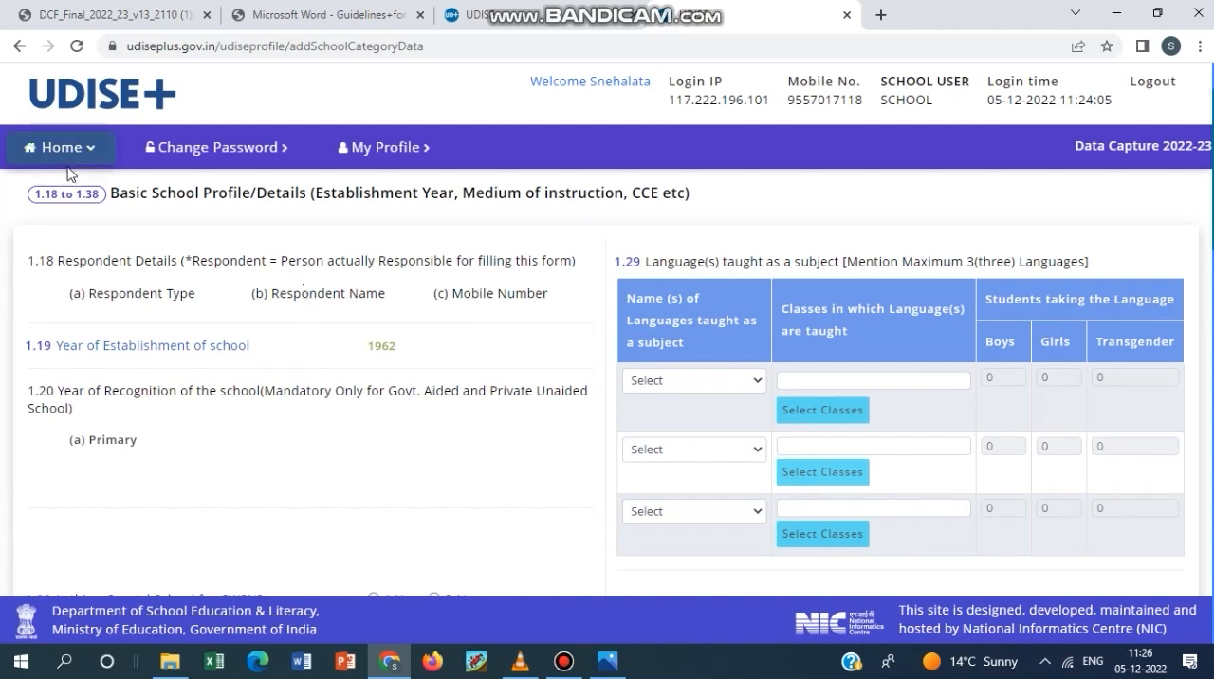
click(563, 661)
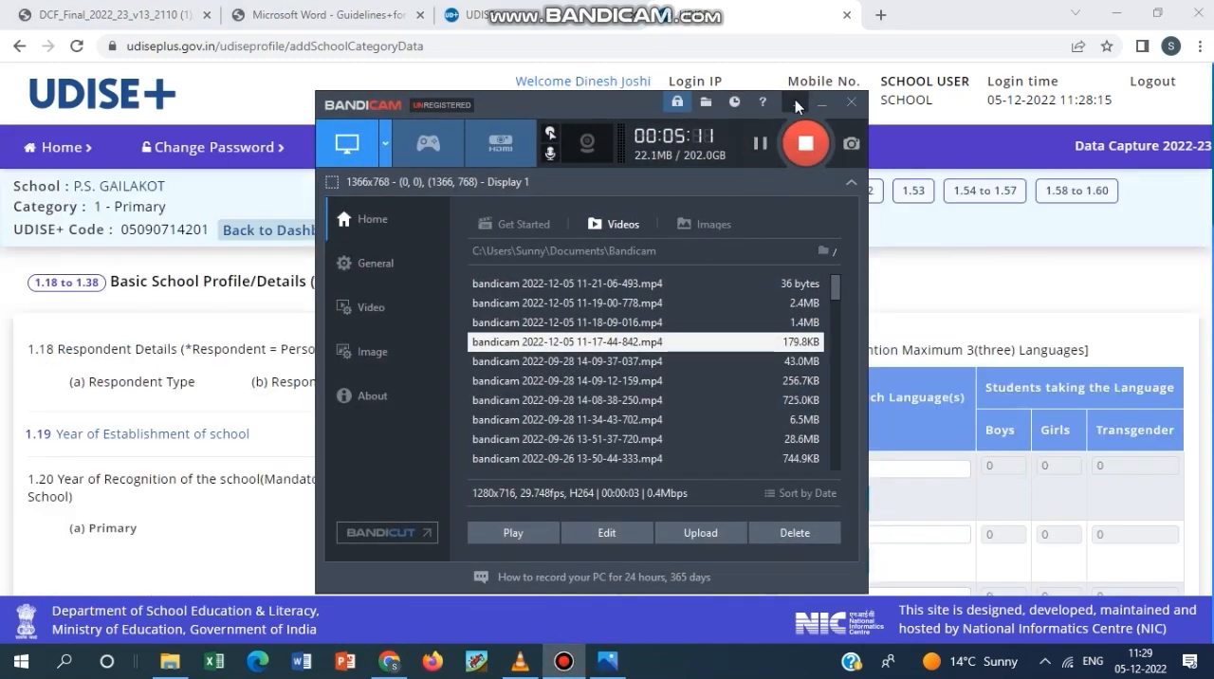
click(797, 103)
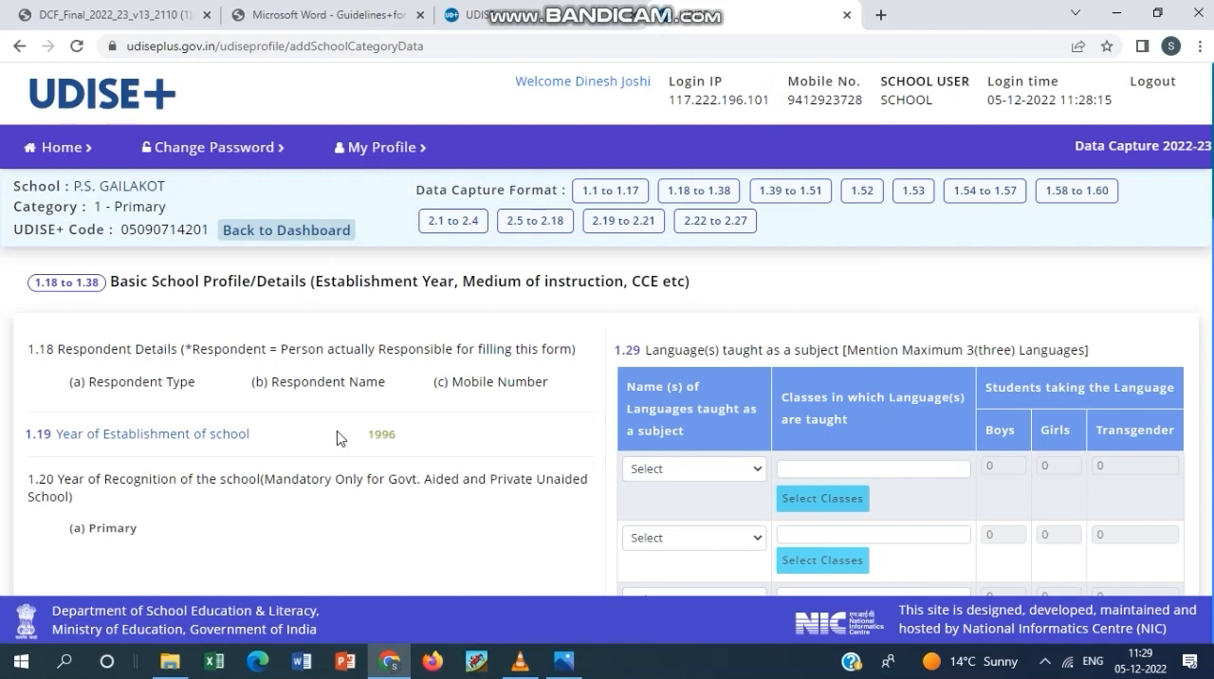
Examine questions 1.18 to 1.22 on respondent details, year of establishment, year of recognition and special school for CWSN.
scroll(342, 438, down, 2)
scroll(340, 434, up, 1)
scroll(341, 441, down, 1)
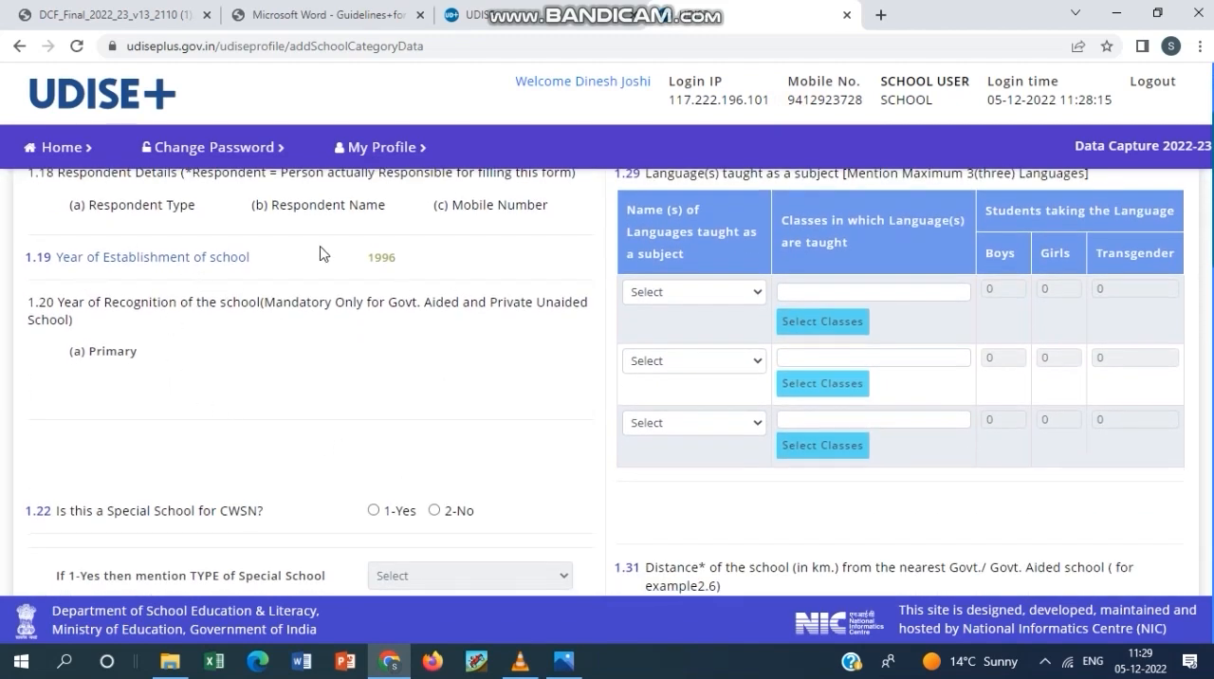
scroll(409, 335, down, 1)
scroll(409, 331, up, 1)
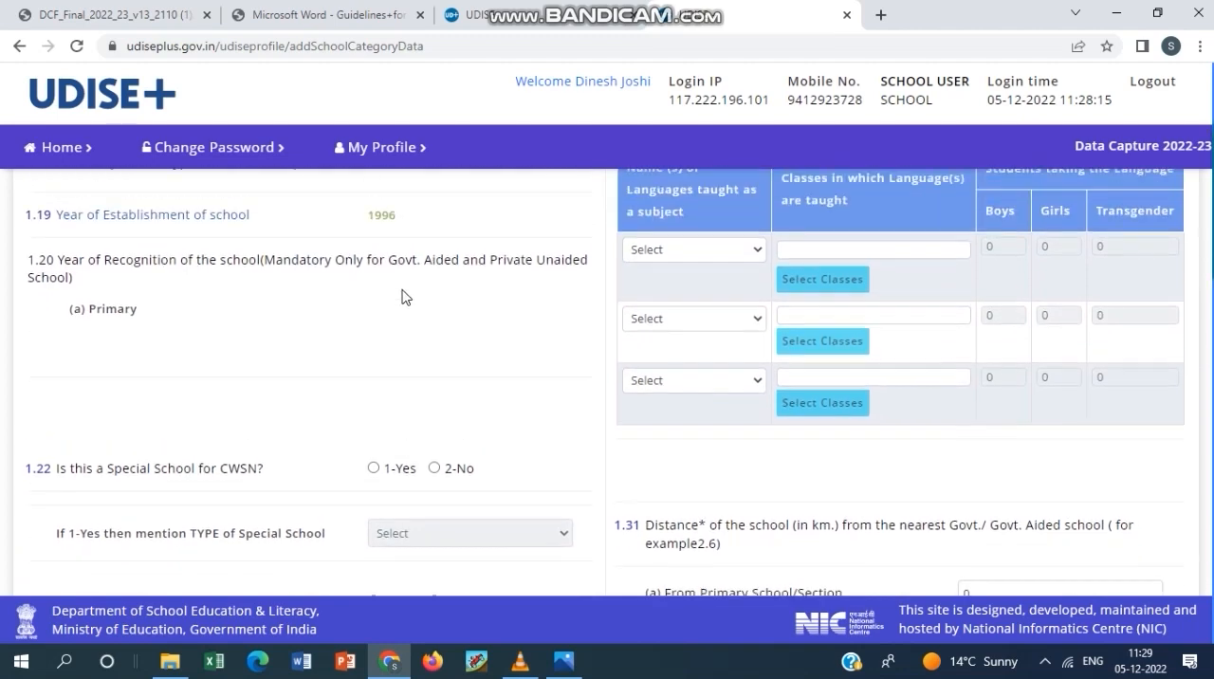
scroll(360, 356, down, 1)
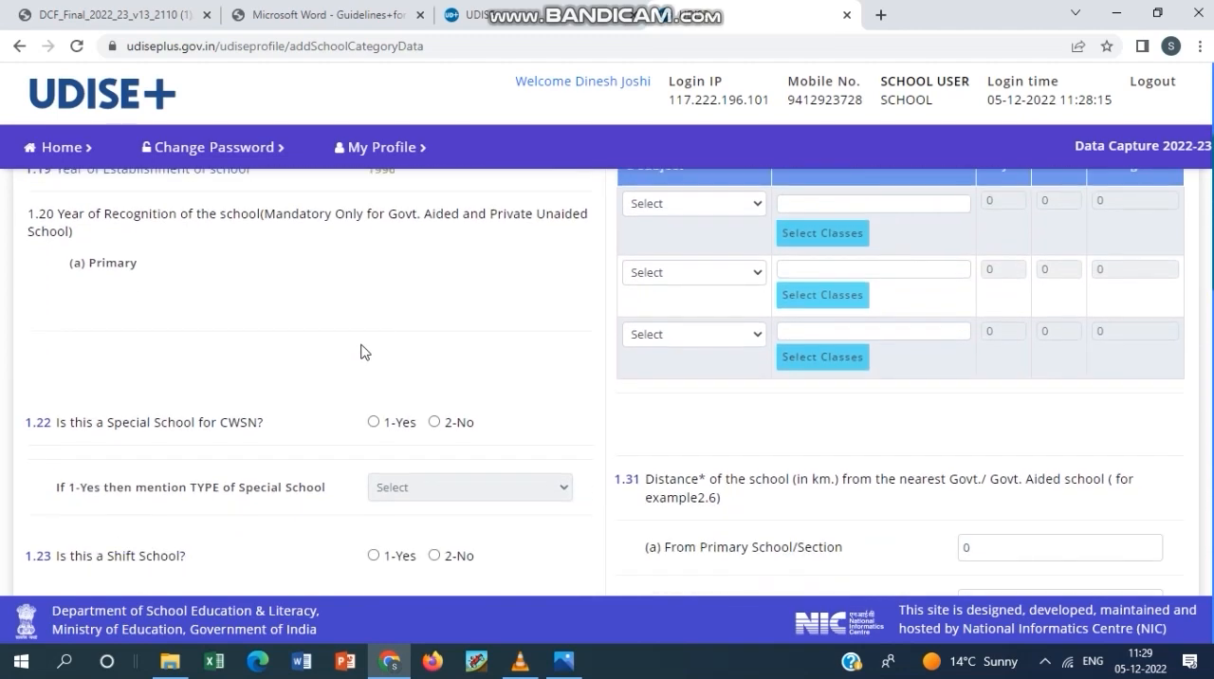
scroll(408, 320, down, 1)
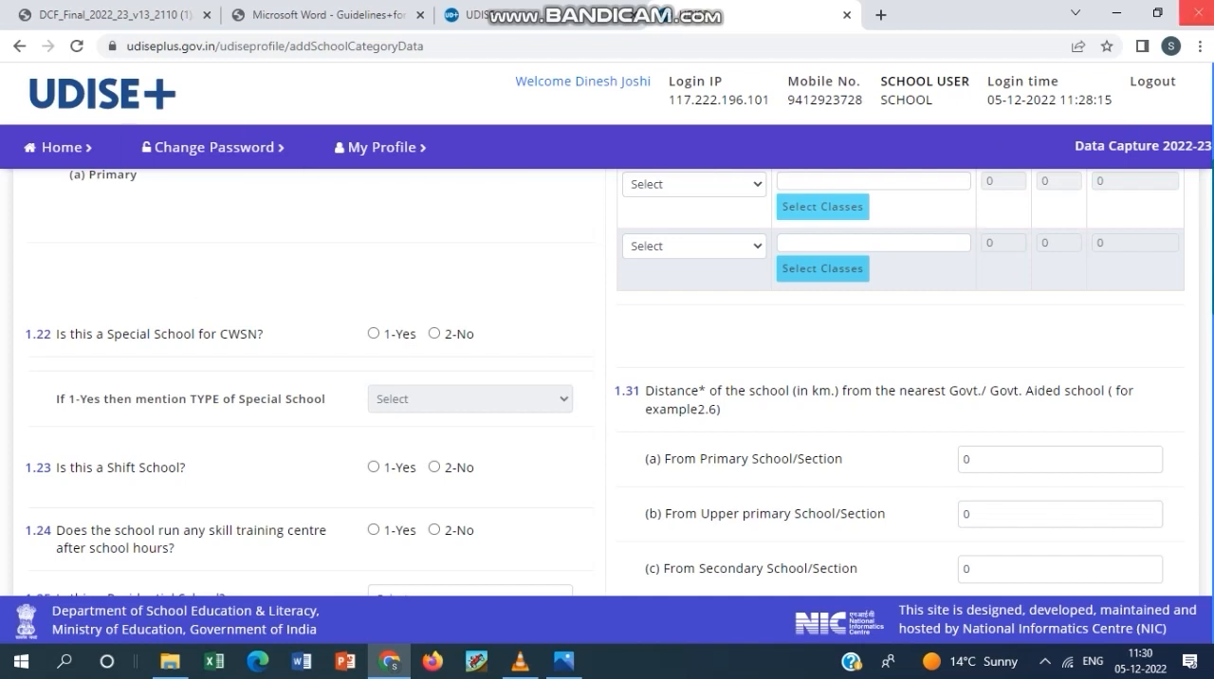
Examine questions 1.23 to 1.28 on shift school, skill training centre, residential facilities, minority management, mother tongue and medium of instruction.
scroll(326, 487, down, 2)
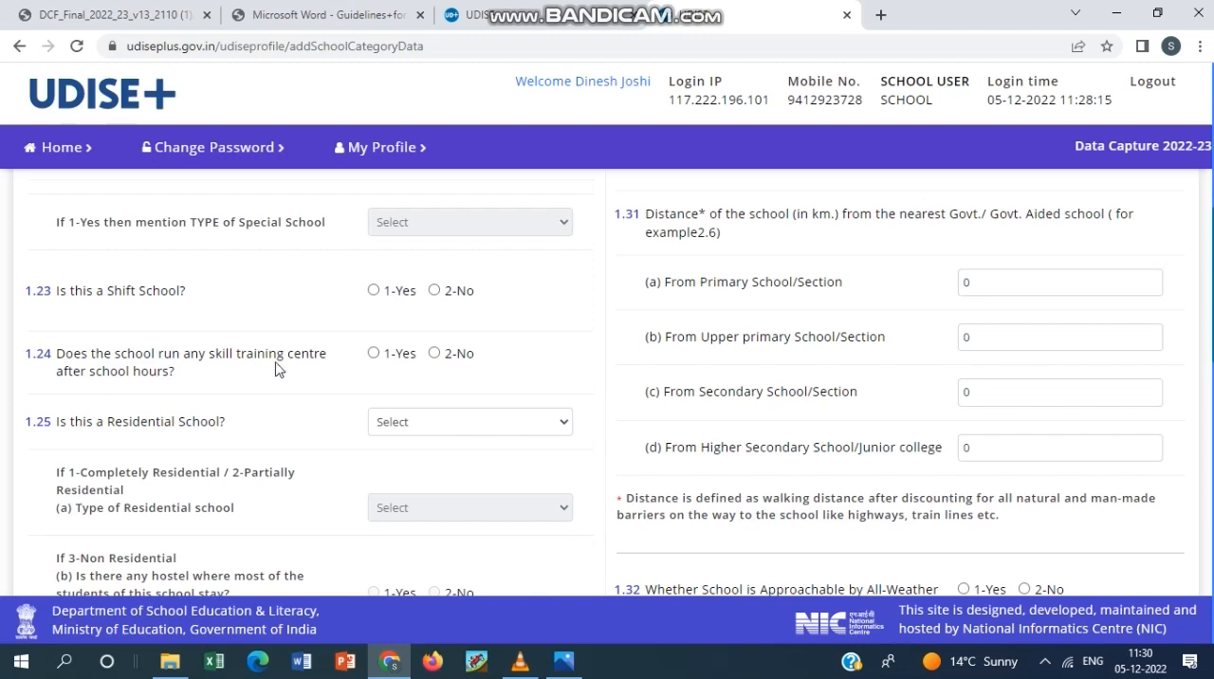
scroll(200, 470, down, 2)
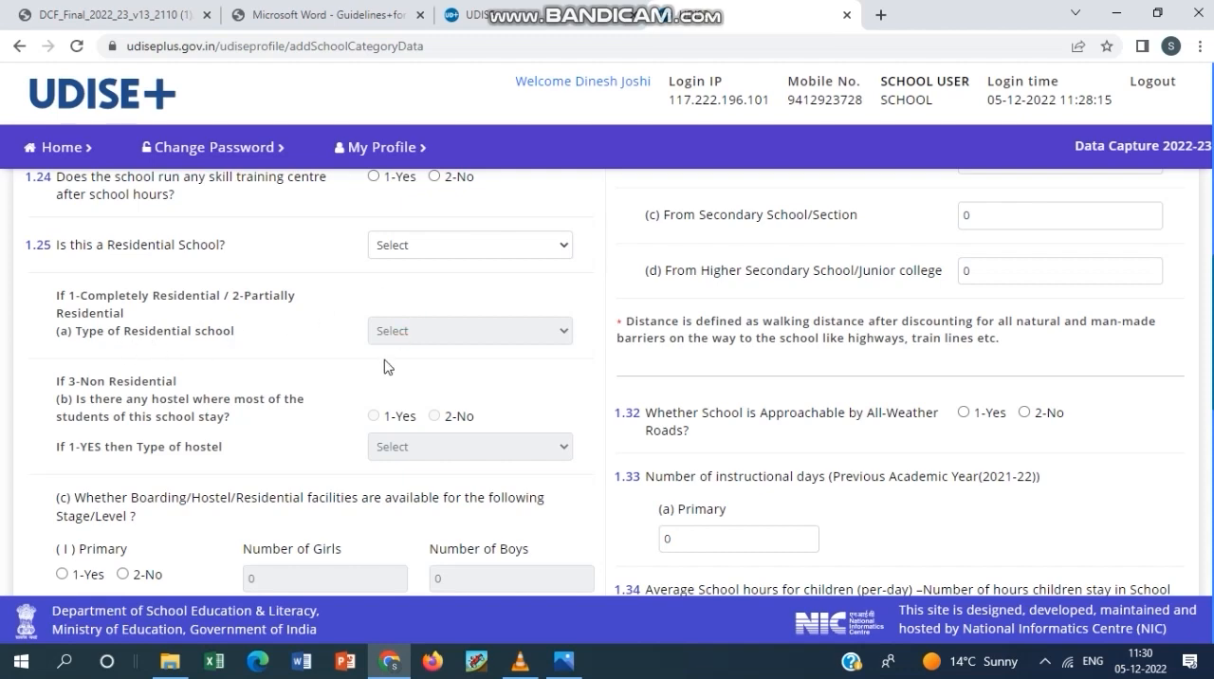
scroll(336, 414, down, 1)
scroll(337, 414, down, 1)
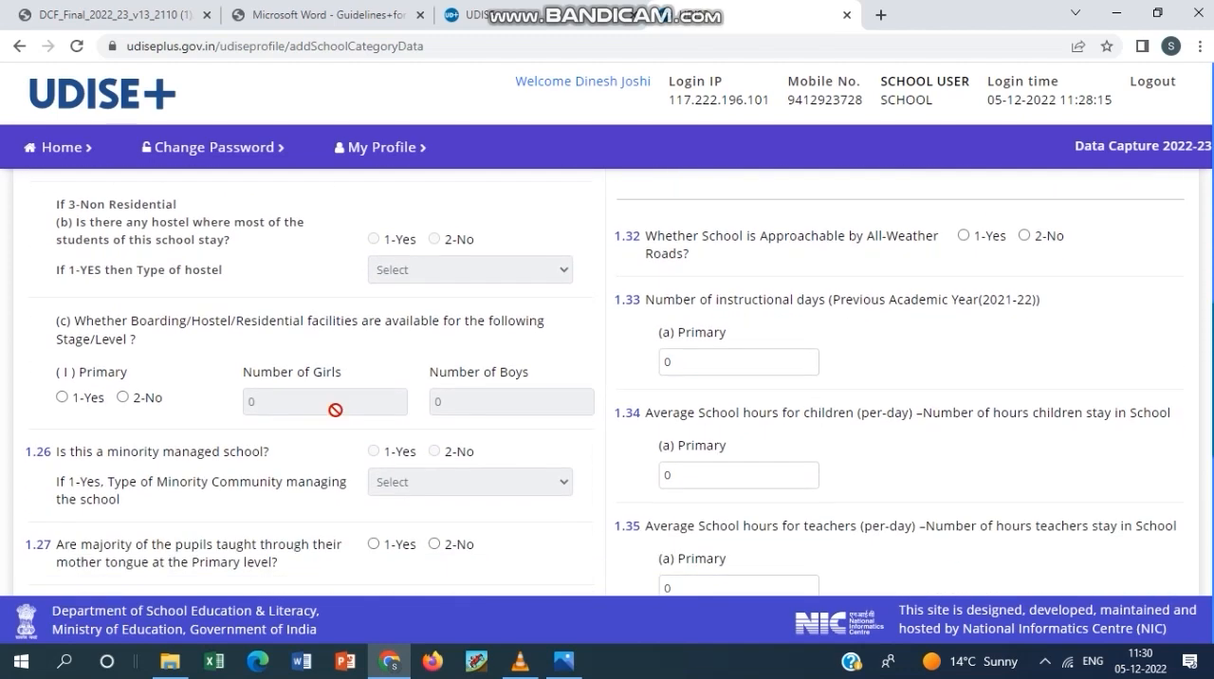
scroll(313, 428, up, 1)
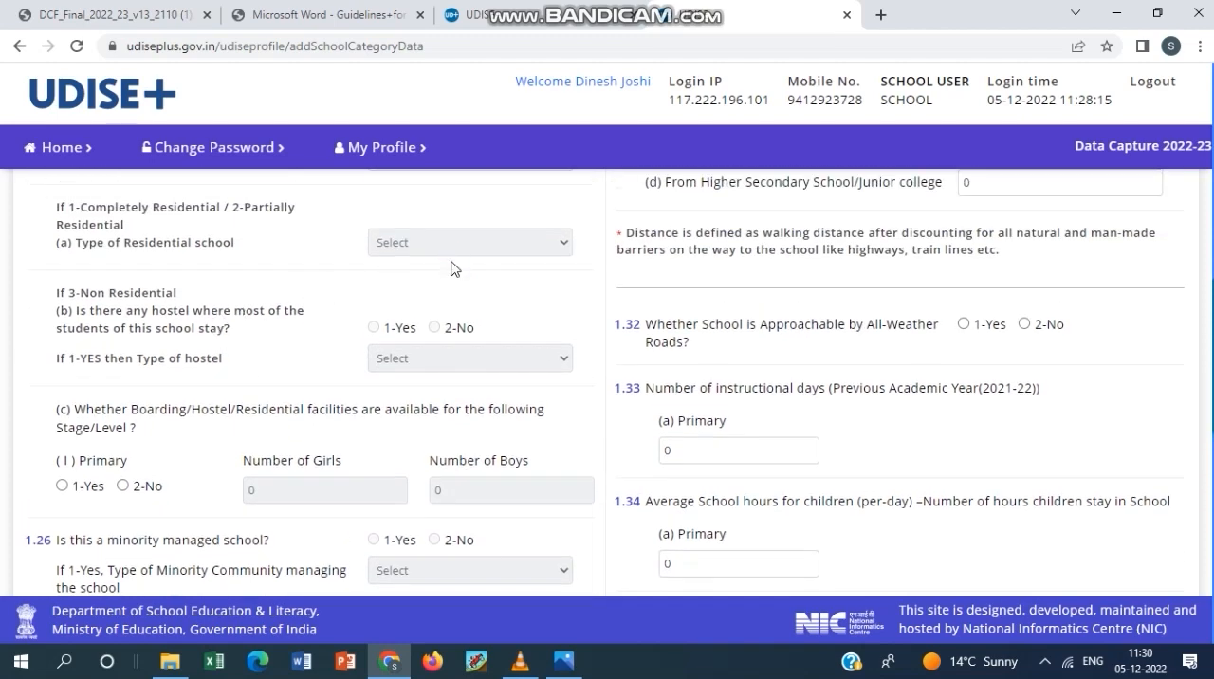
scroll(409, 375, up, 1)
scroll(433, 403, down, 3)
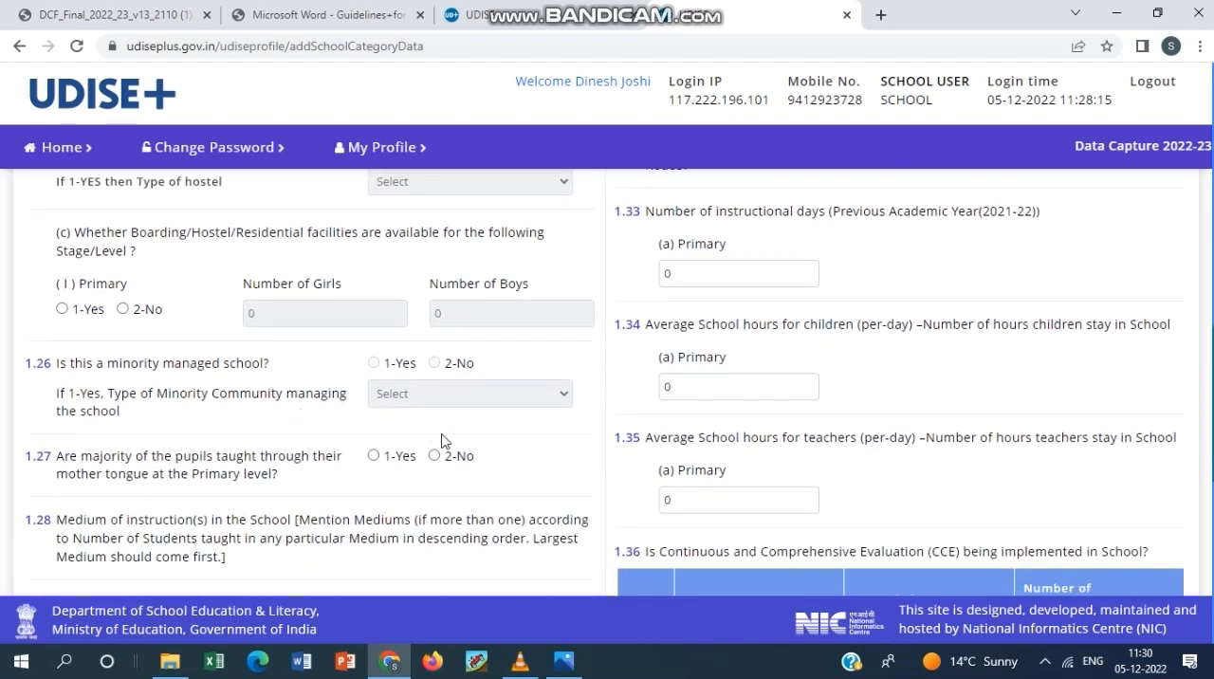
scroll(138, 474, down, 1)
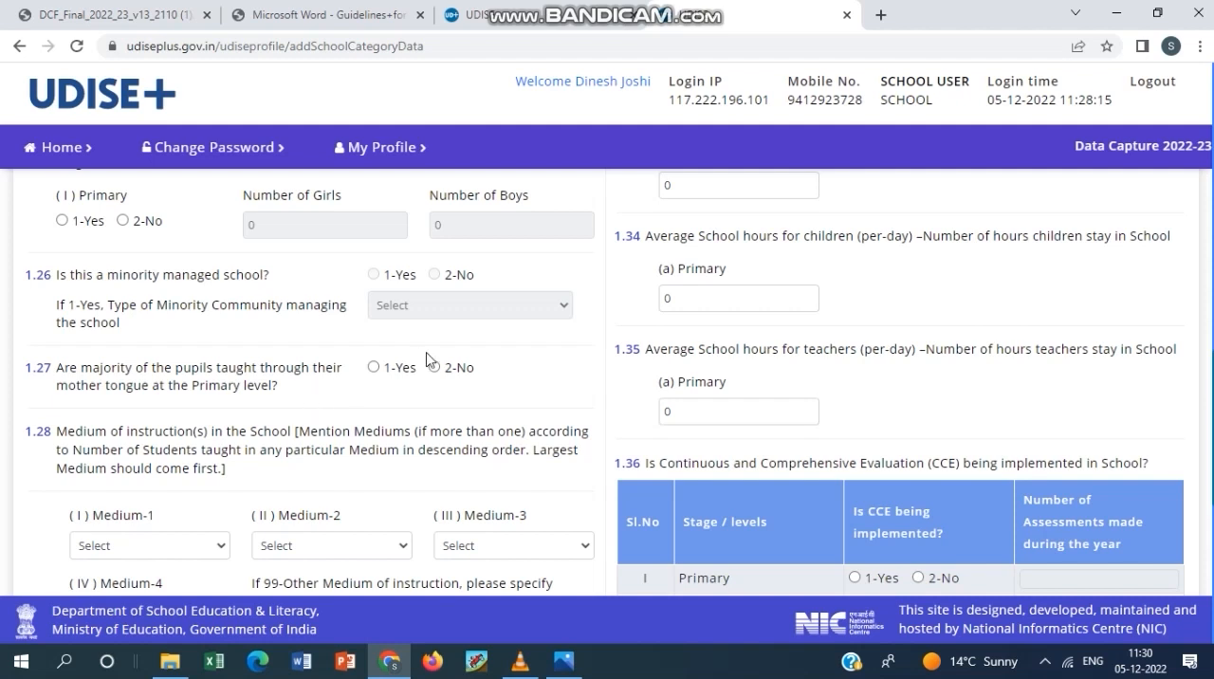
scroll(126, 427, down, 1)
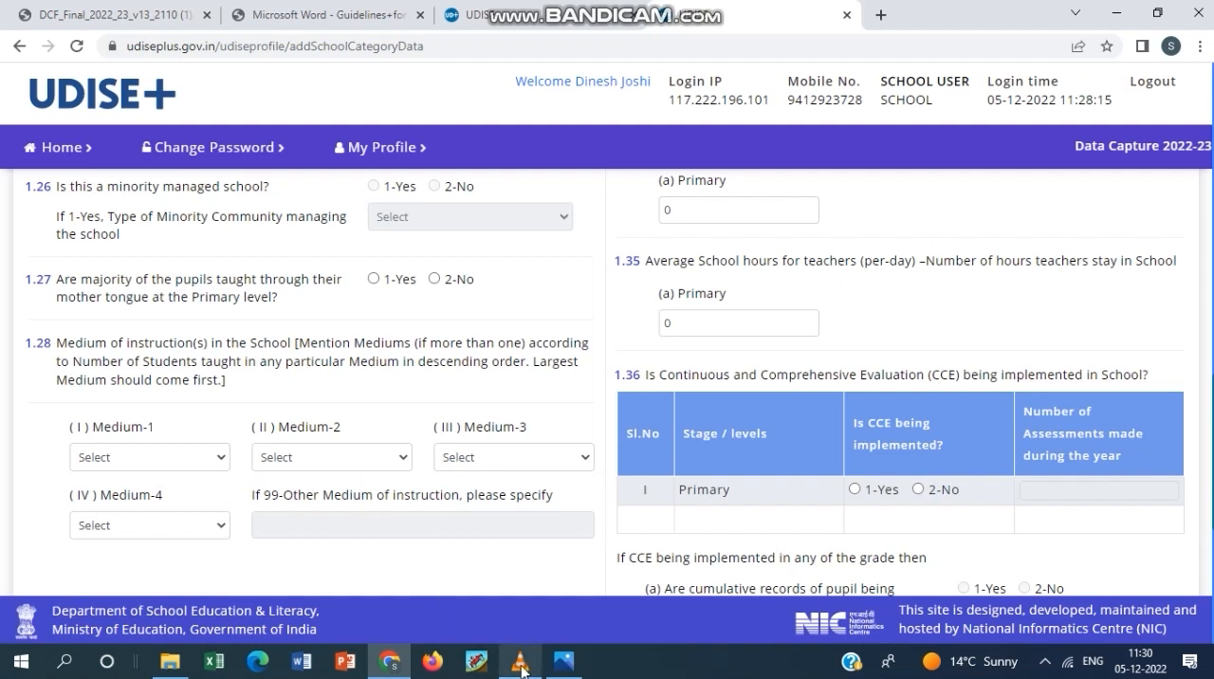
click(1044, 661)
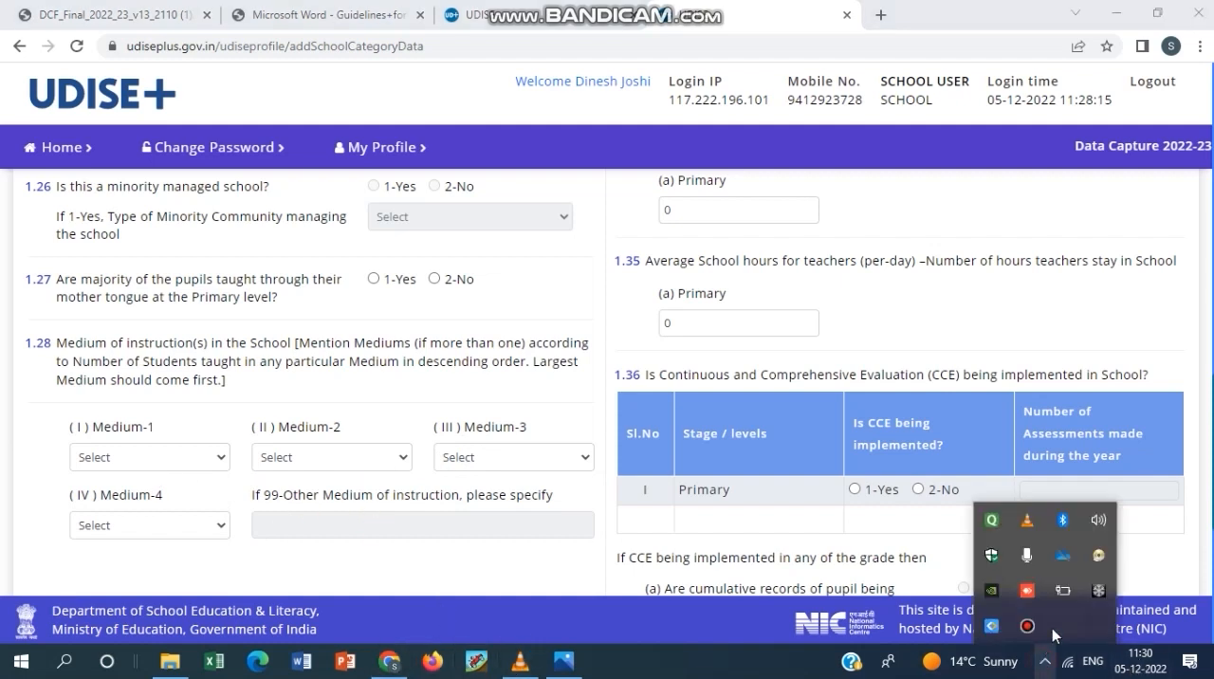
click(1027, 625)
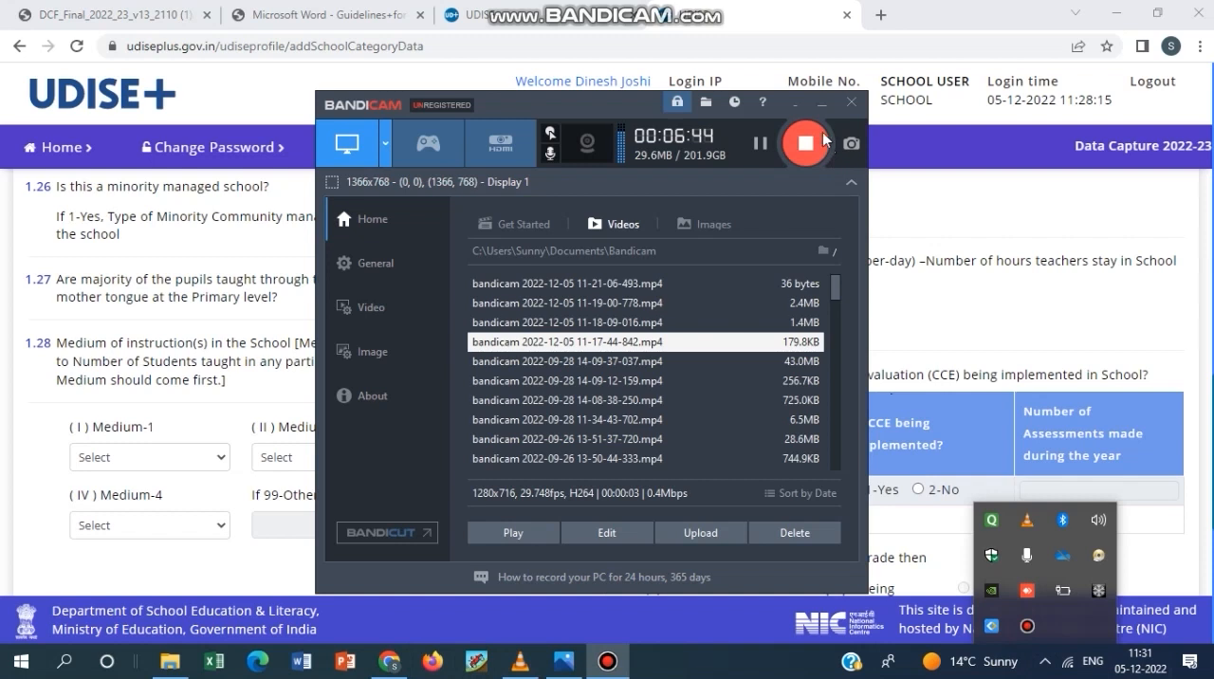
click(795, 102)
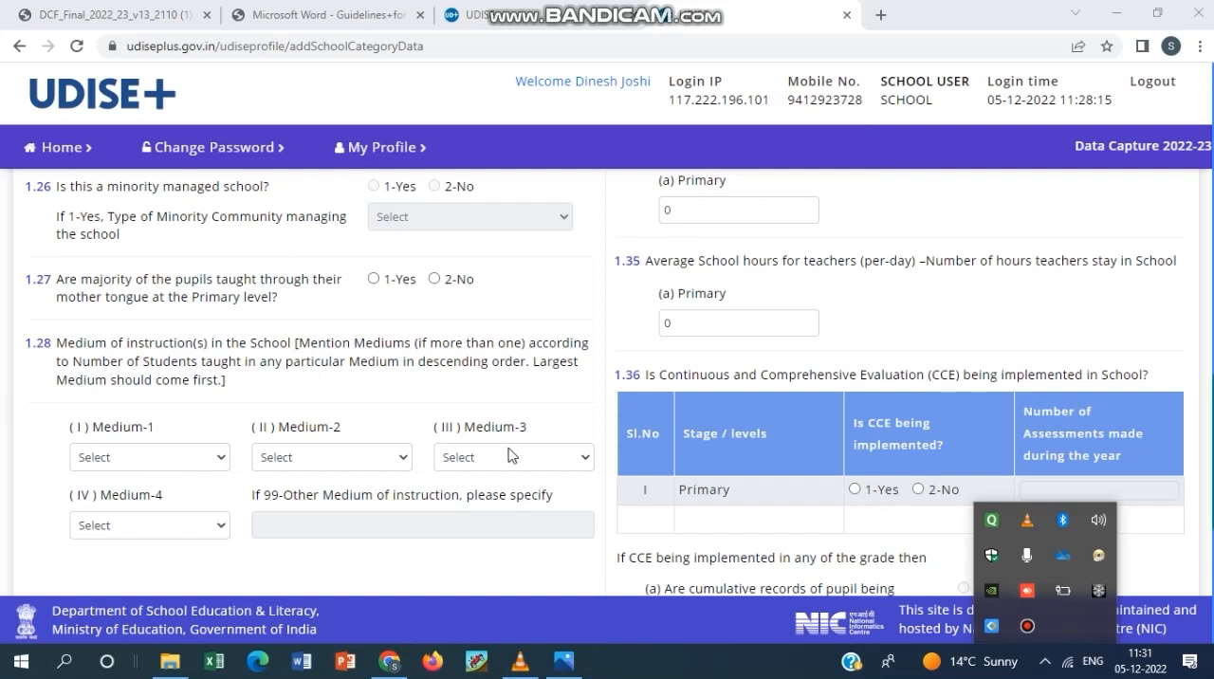
Set the first language taught as a subject in 1.29 to 04-Hindi, with classes 1, 2 and 3.
scroll(463, 474, up, 6)
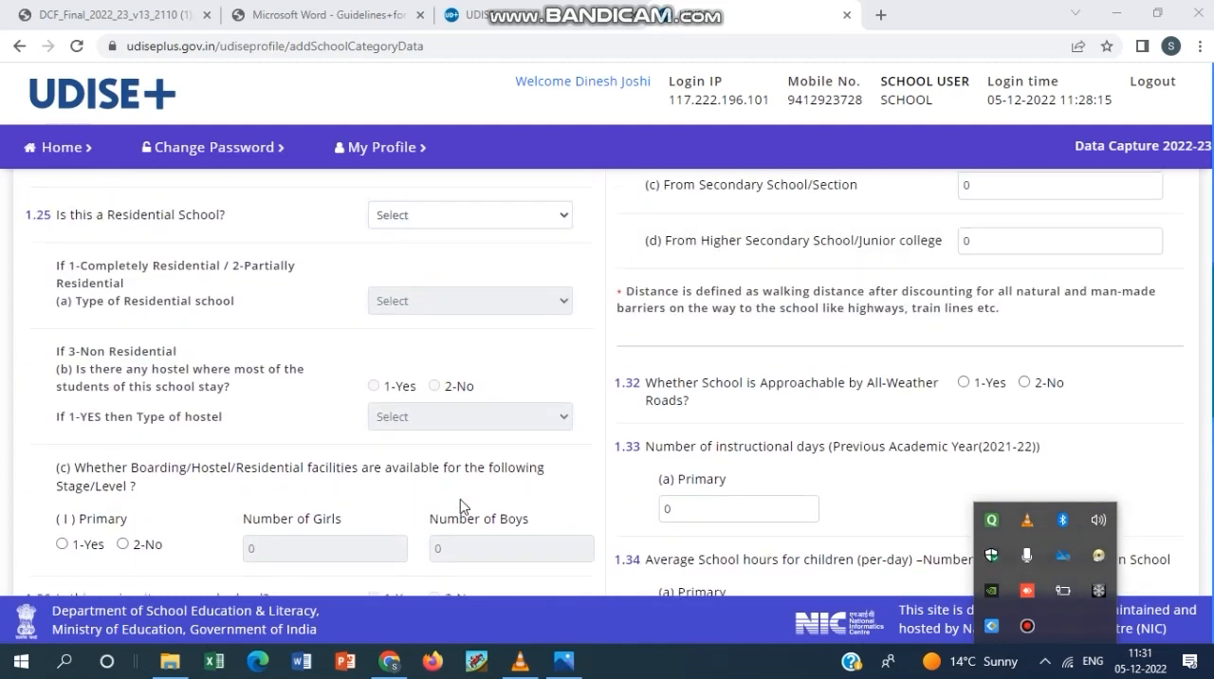
scroll(459, 508, up, 6)
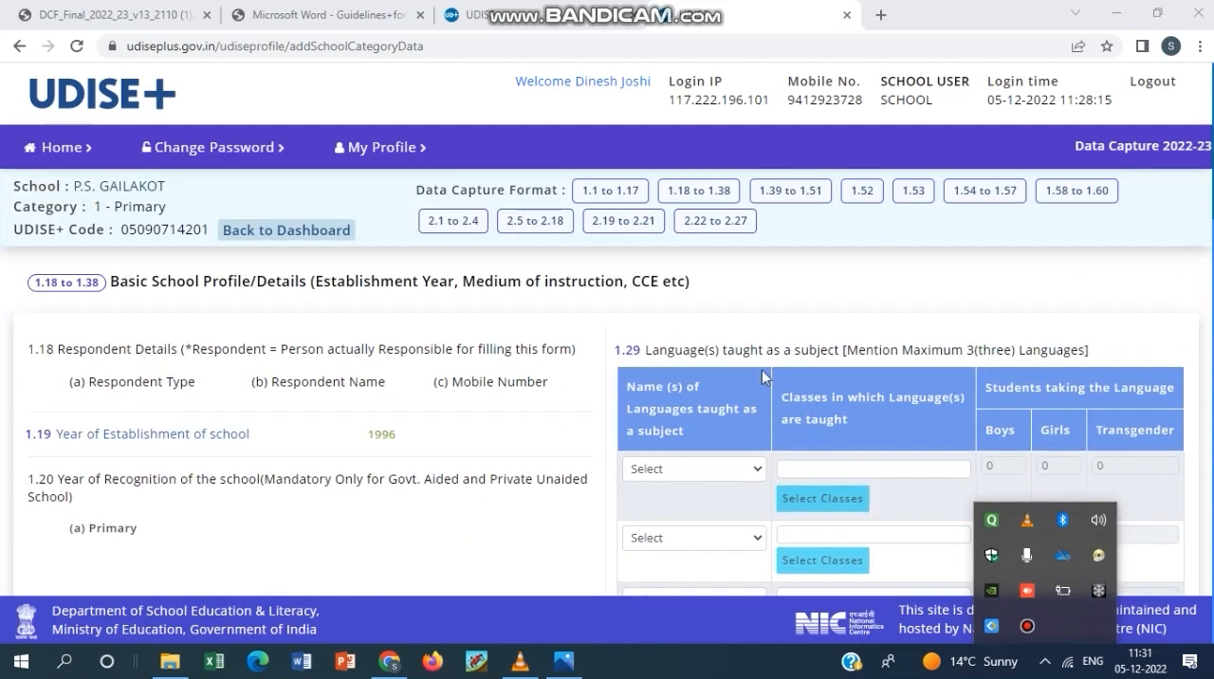
scroll(762, 378, down, 1)
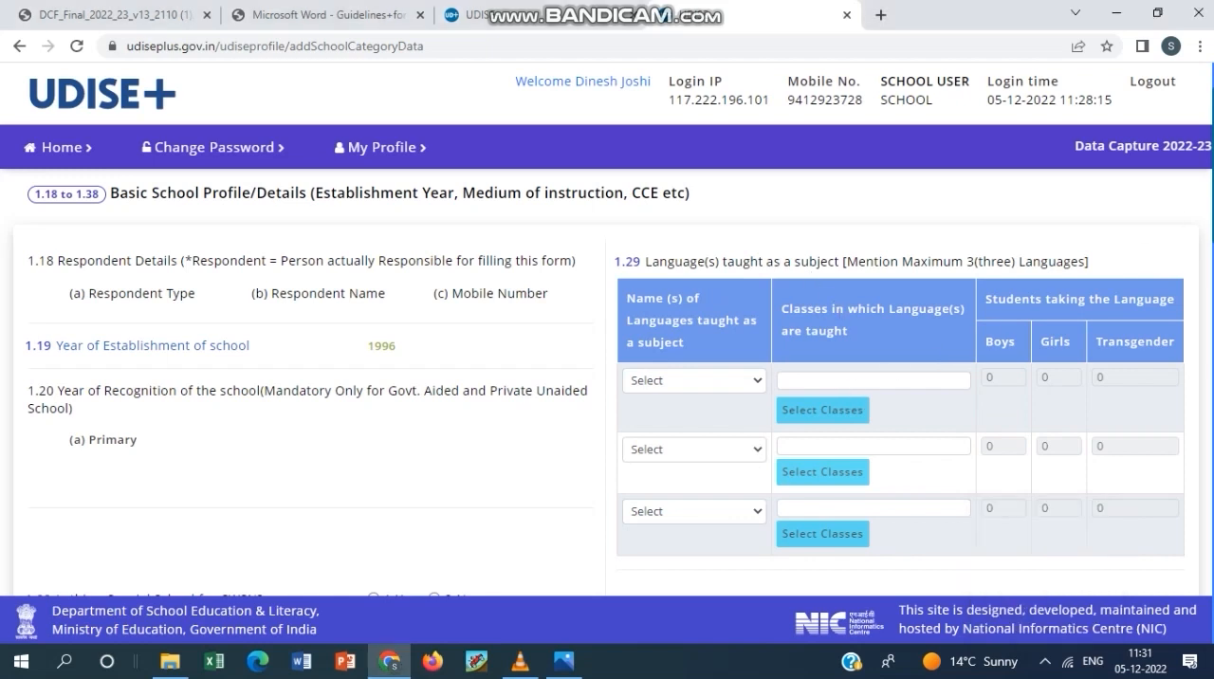
scroll(745, 366, down, 1)
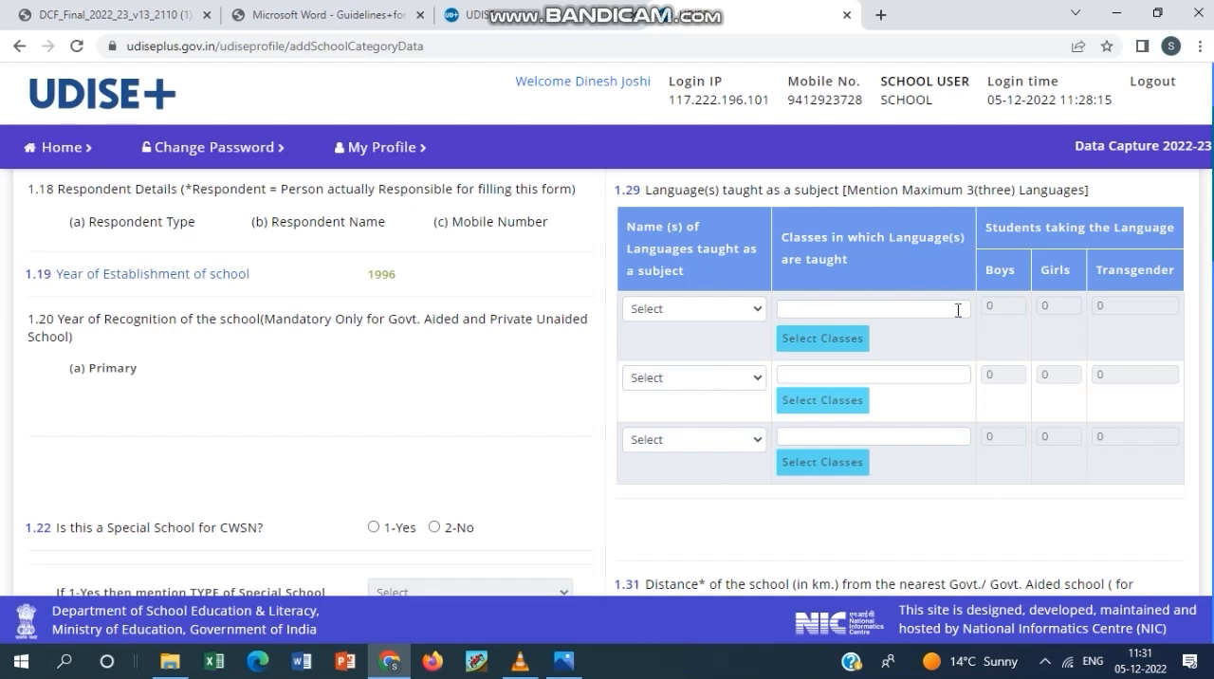
click(763, 315)
click(718, 363)
click(787, 341)
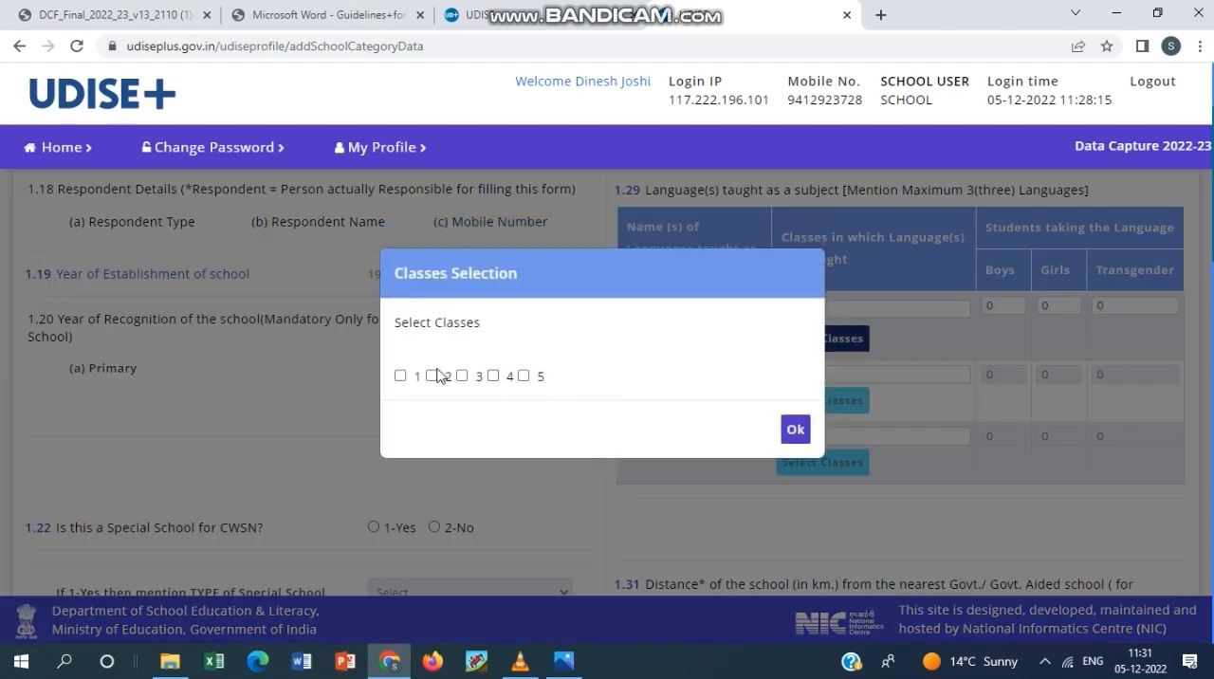
click(401, 376)
click(431, 376)
click(462, 376)
click(799, 432)
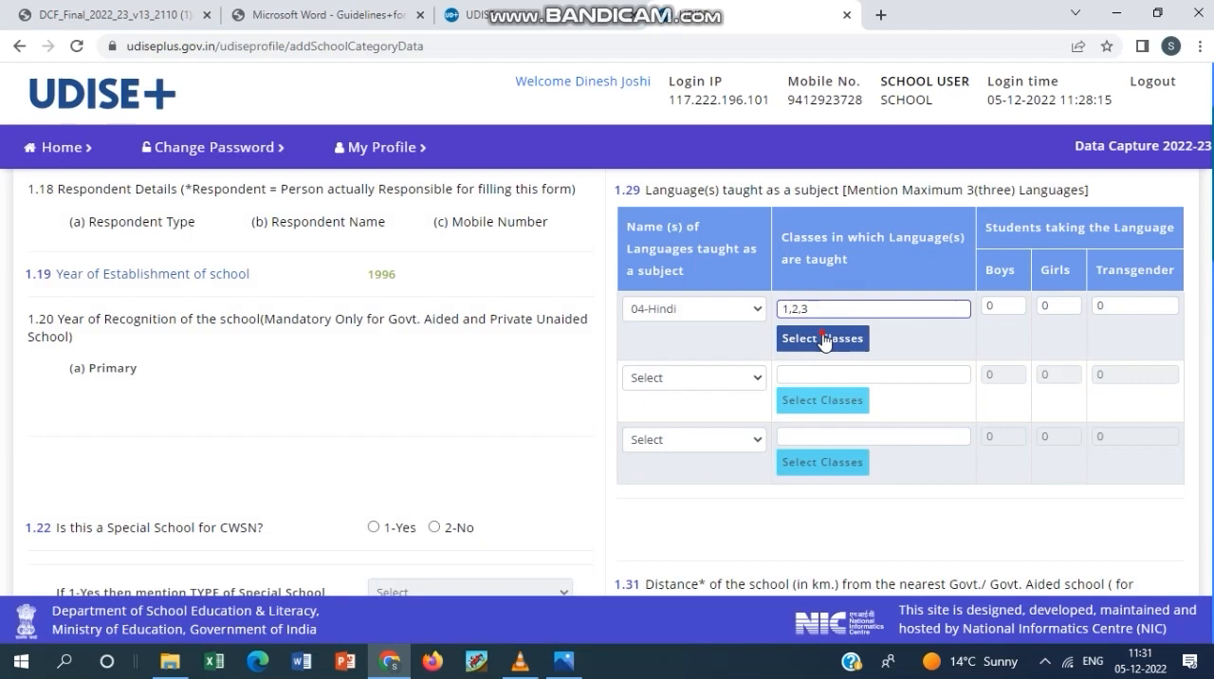
Add classes 4 and 5 to the classes in which Hindi is taught.
click(823, 340)
click(497, 375)
click(524, 376)
click(794, 428)
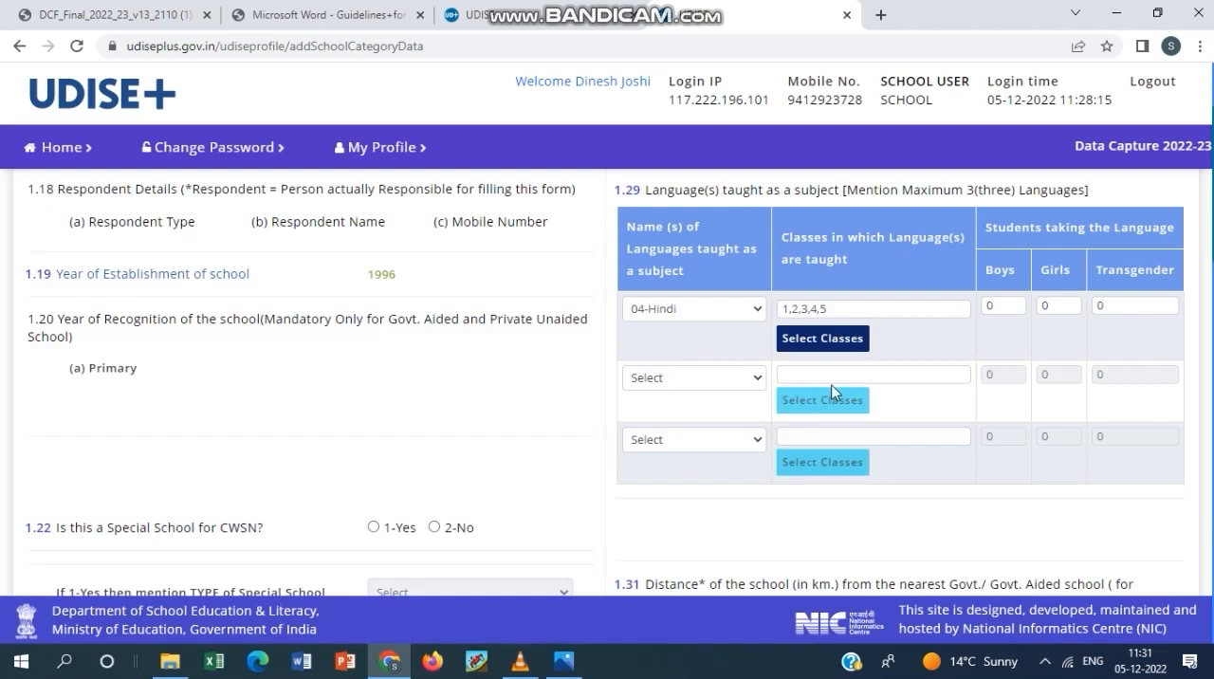
Check the boys and girls fields for Hindi, and review question 1.31 on distances from the nearest government schools.
click(996, 305)
click(1059, 305)
scroll(803, 434, down, 2)
scroll(740, 463, down, 1)
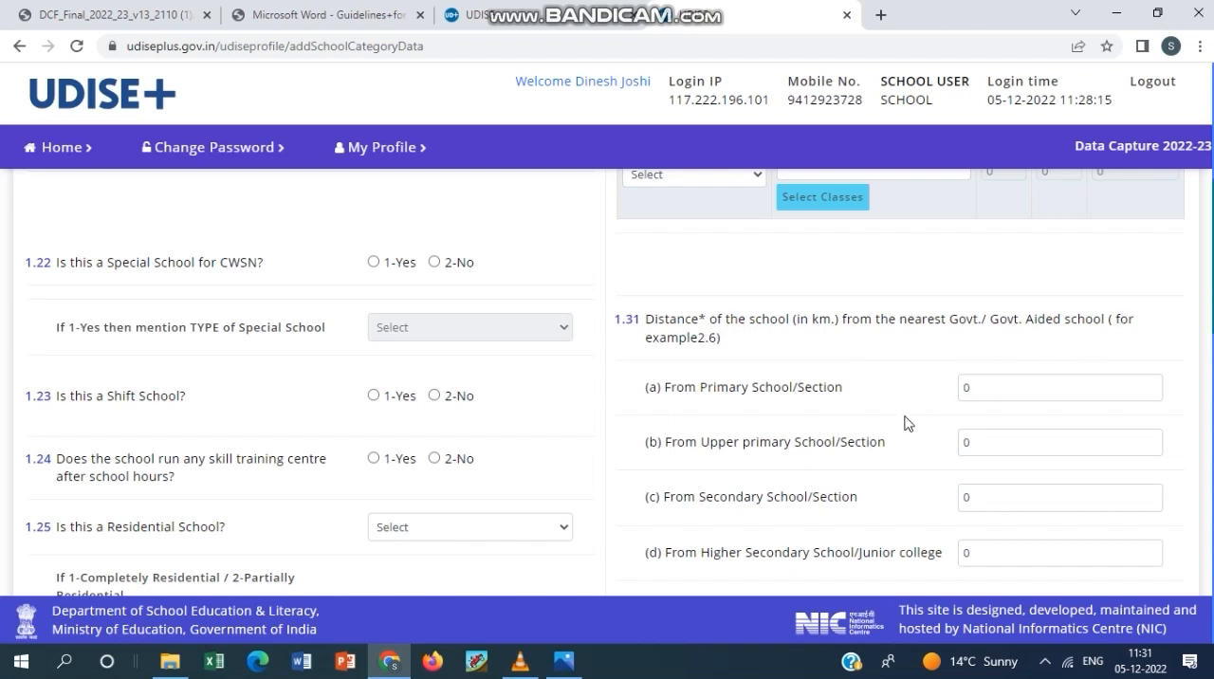
scroll(903, 427, down, 1)
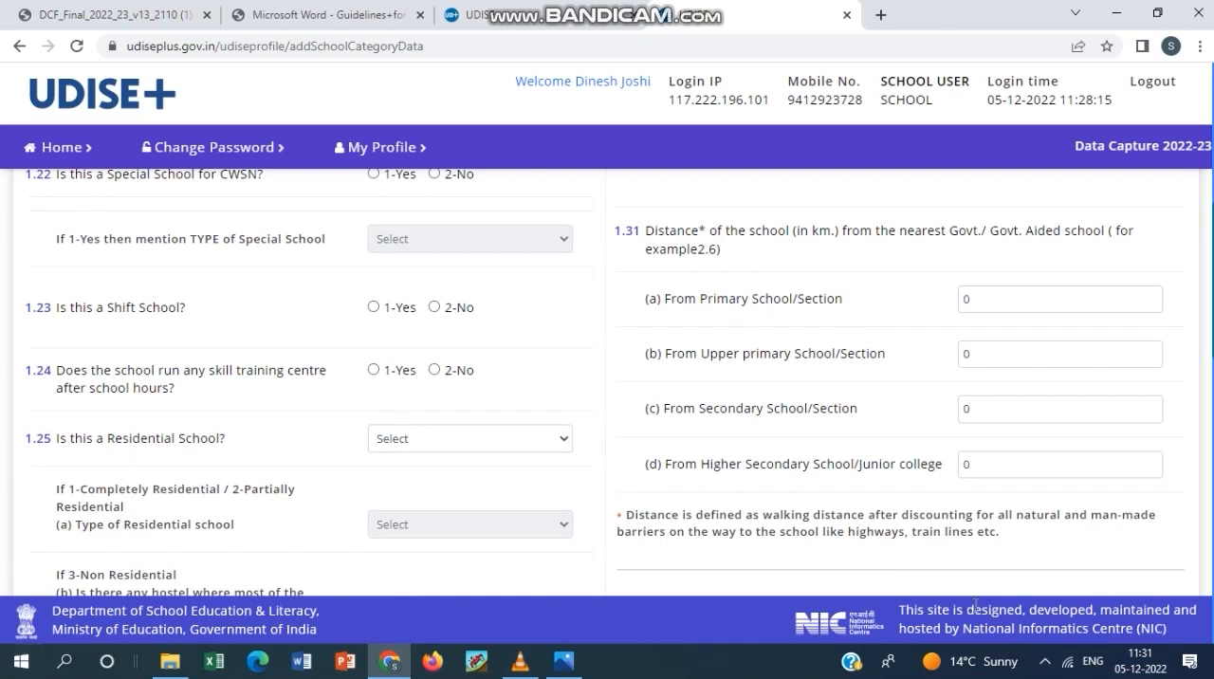
scroll(1013, 539, down, 4)
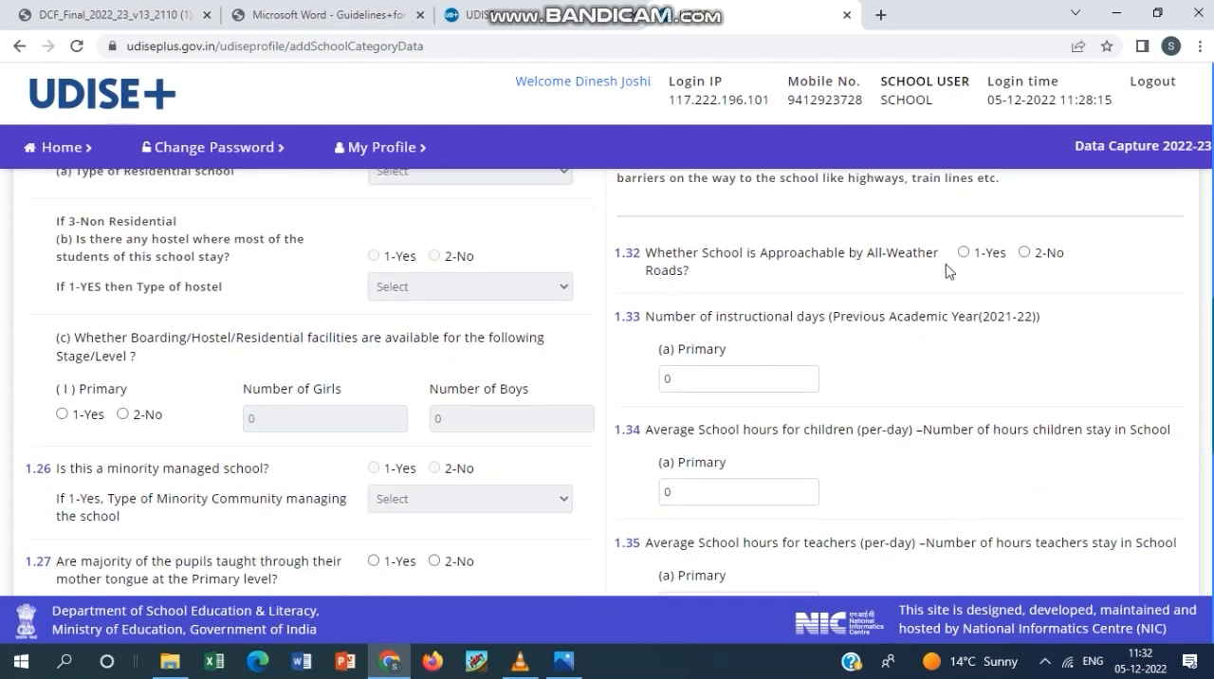
click(1047, 662)
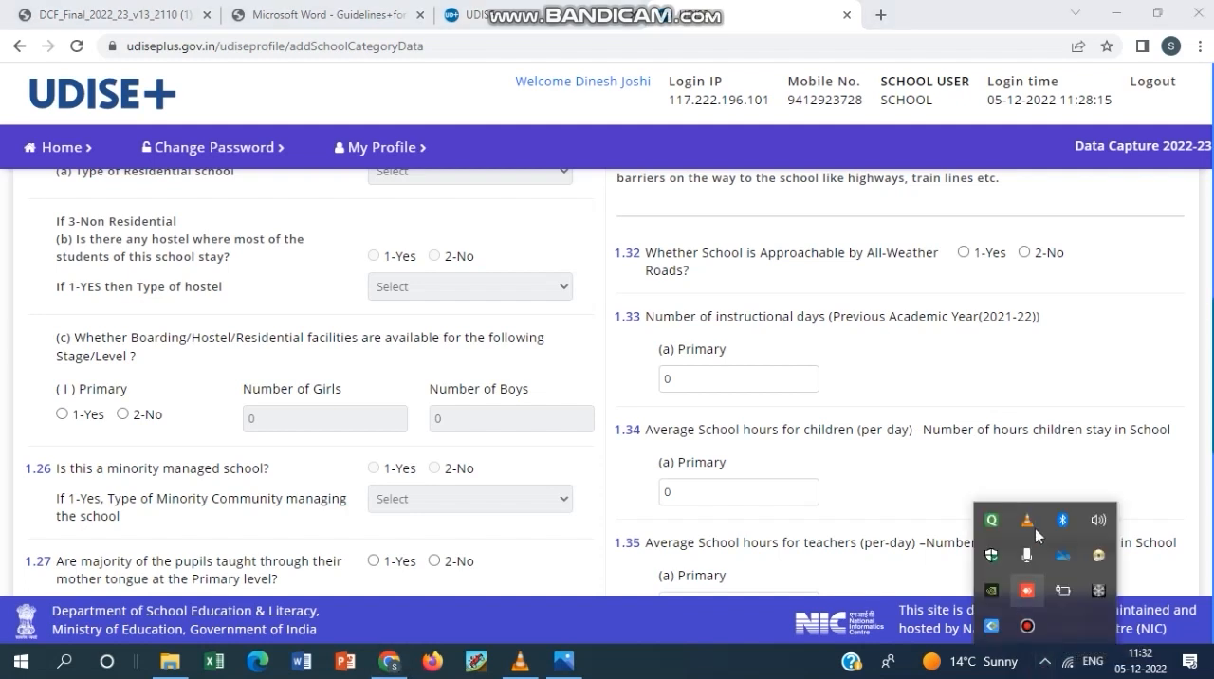
click(1037, 624)
drag(608, 105, 220, 57)
Review questions 1.32 to 1.35 on all-weather roads, instructional days, and school hours for children and teachers.
scroll(804, 259, down, 2)
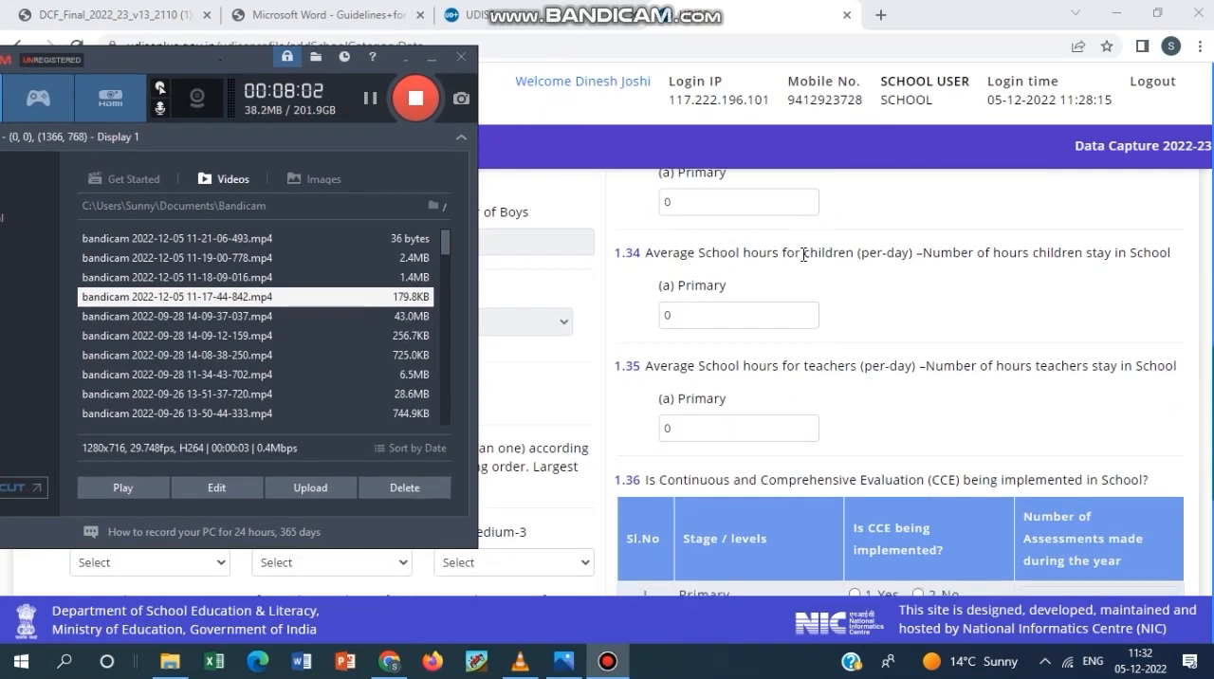
scroll(803, 276, up, 2)
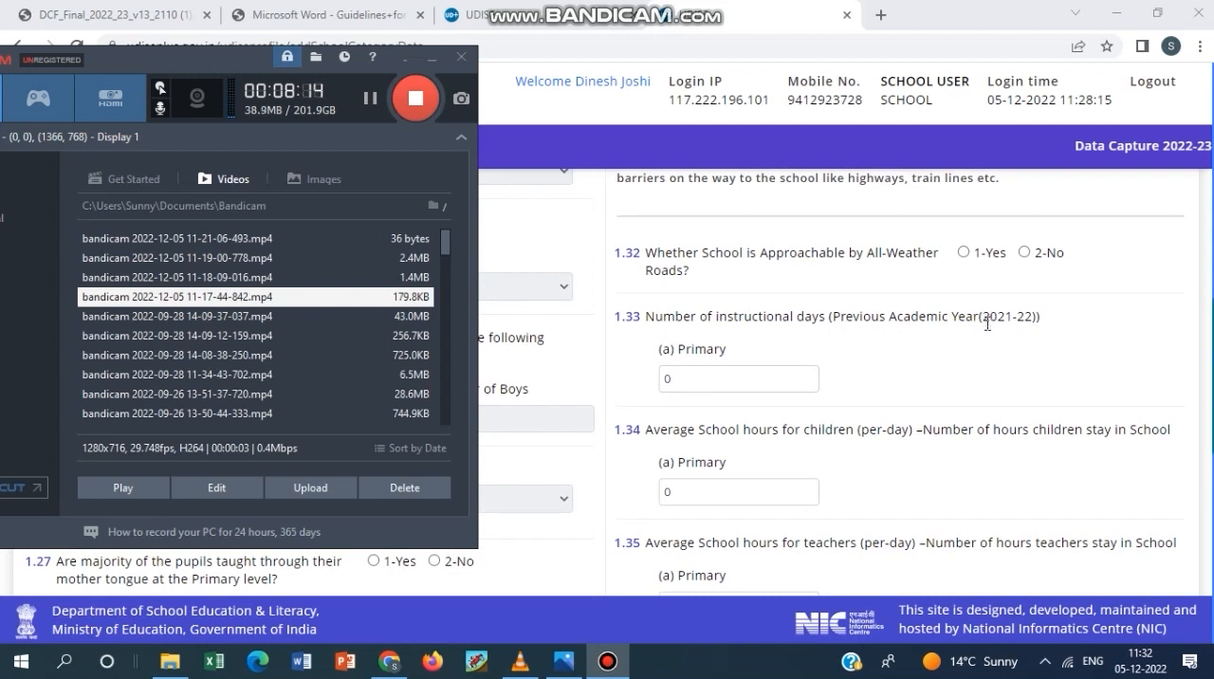
Set the average daily school hours for primary children in question 1.34 to 5.30.
click(734, 377)
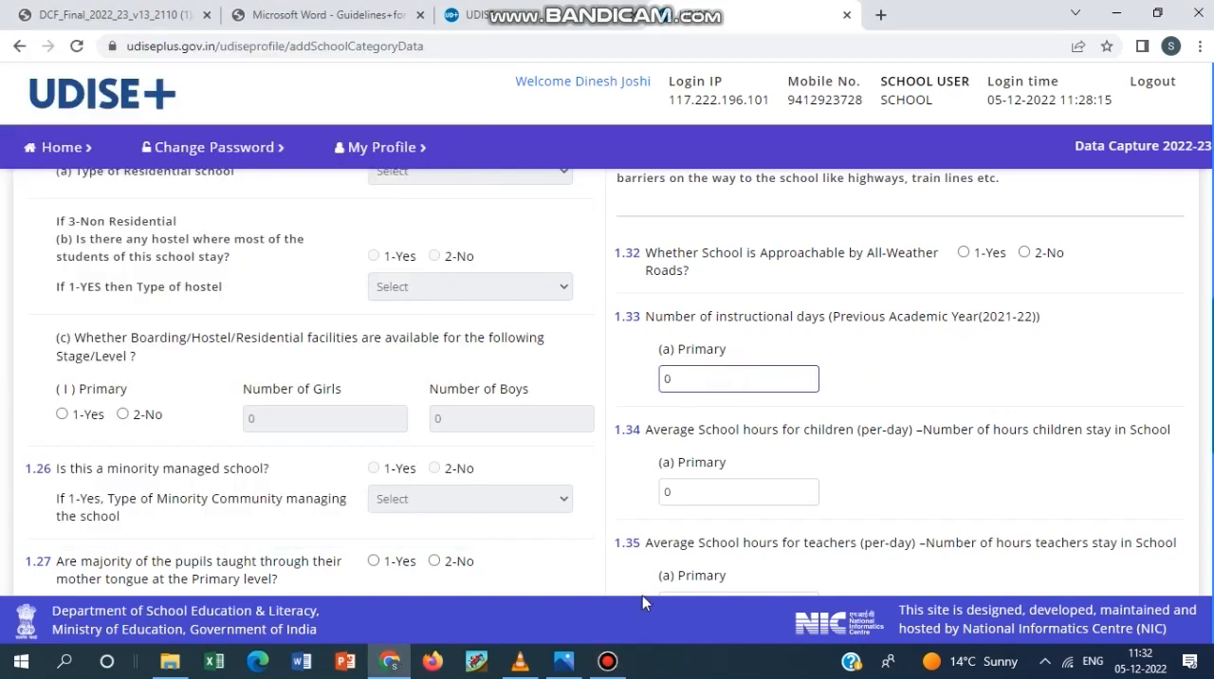
click(607, 661)
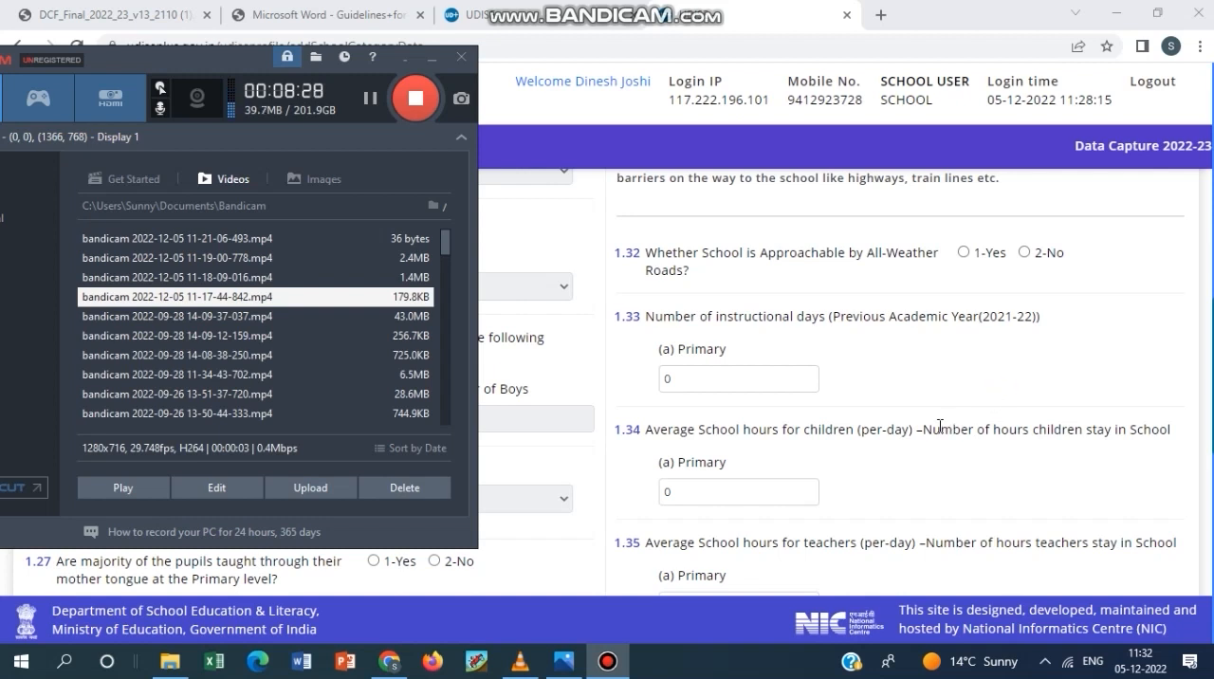
click(818, 485)
drag(815, 490, 647, 488)
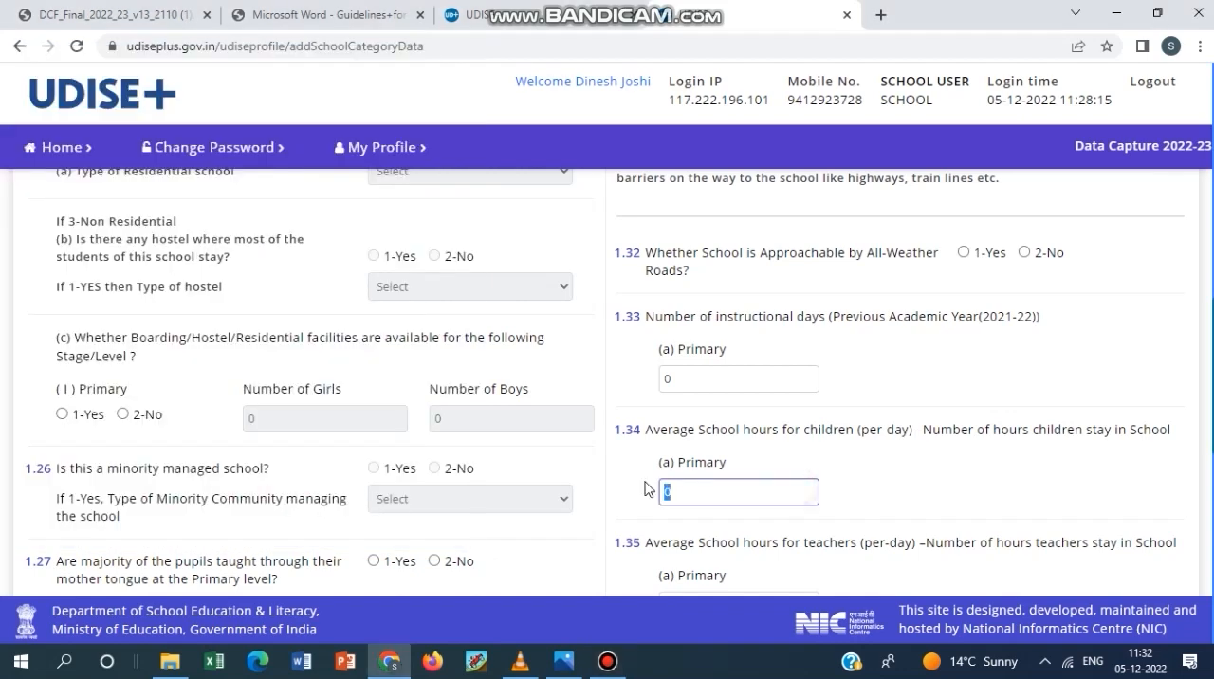
text(5.30)
click(607, 660)
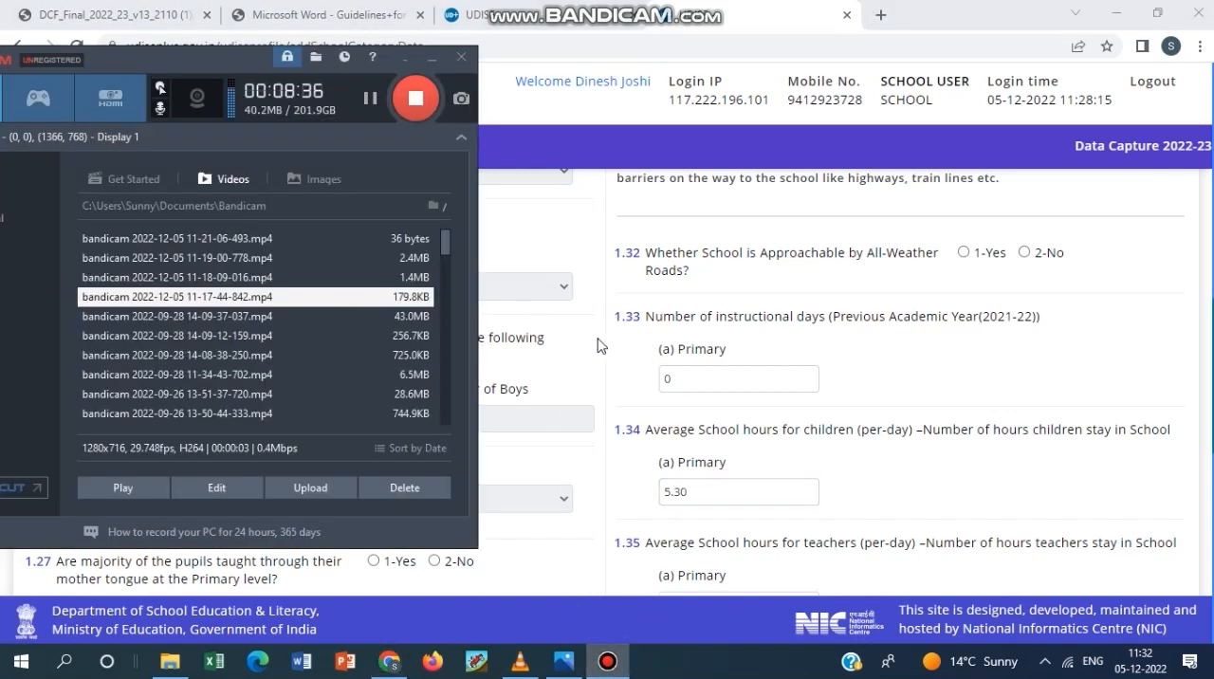
Review questions 1.35 to 1.37 on teachers' school hours, CCE implementation and the month options for the academic session's start.
scroll(955, 427, down, 2)
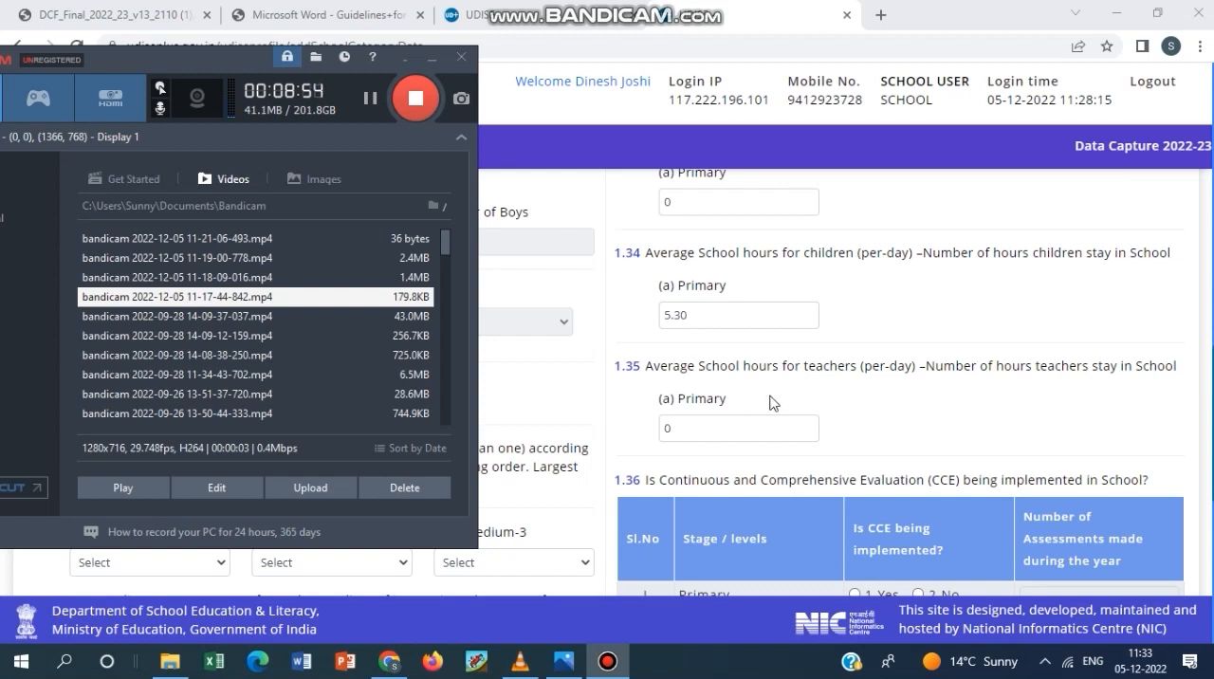
scroll(770, 395, down, 3)
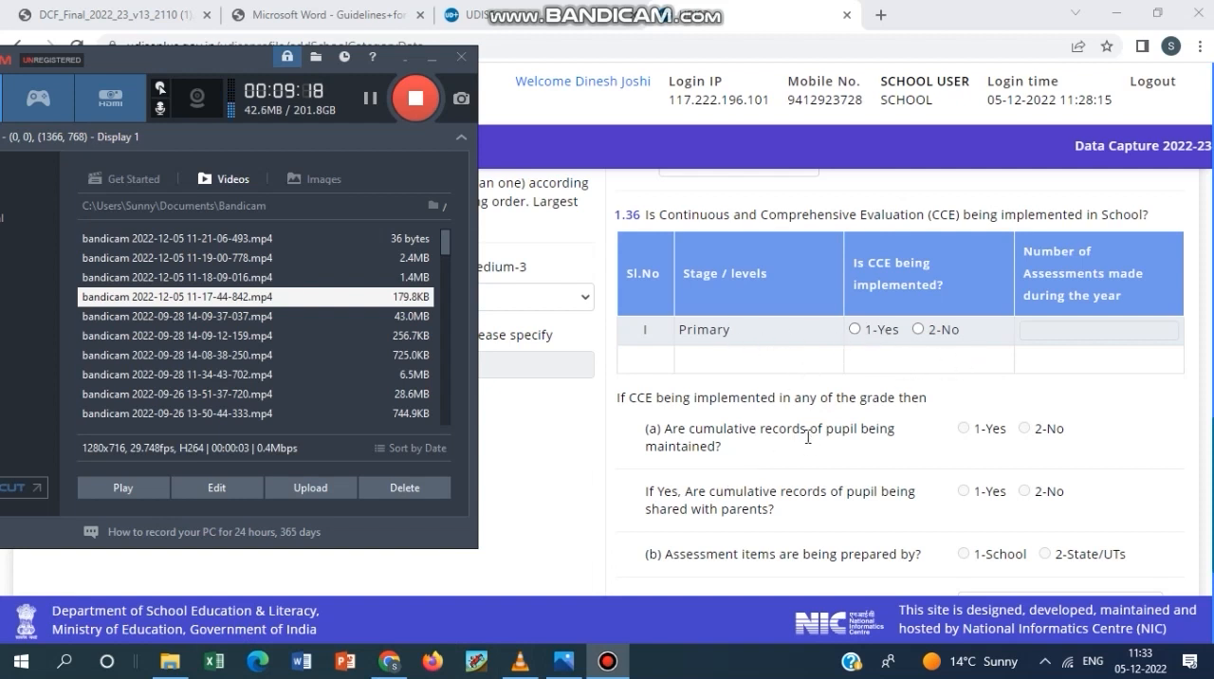
scroll(783, 451, down, 1)
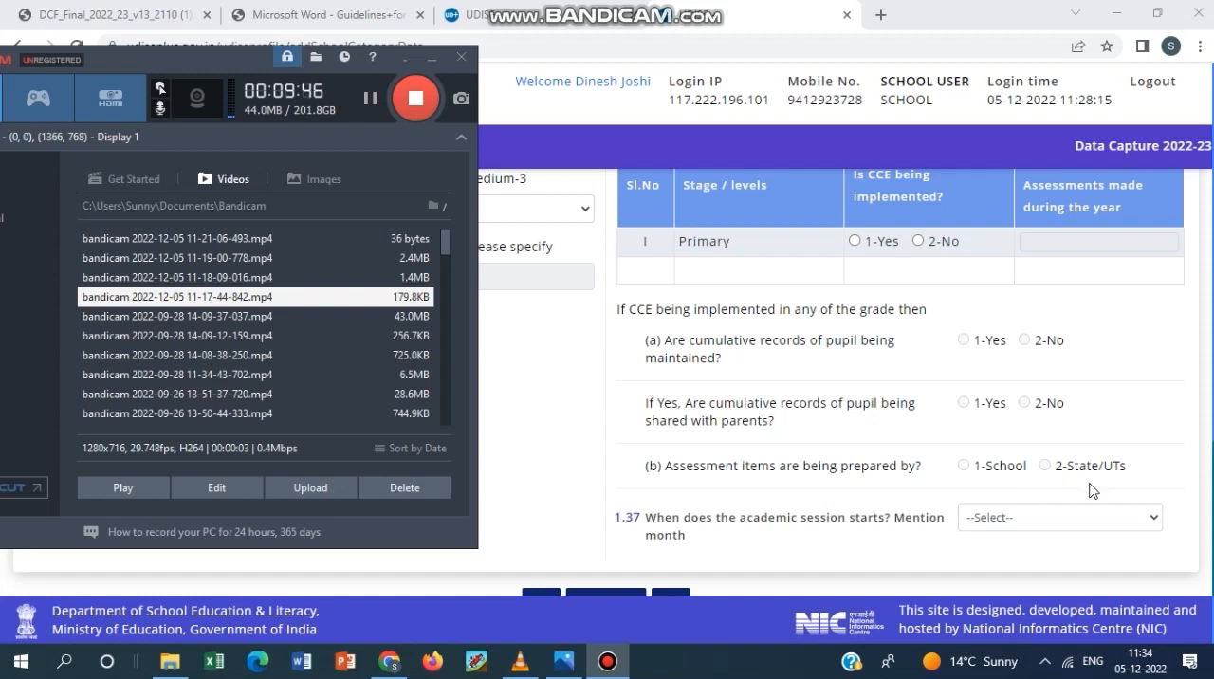
click(372, 99)
click(1146, 344)
scroll(1143, 349, down, 1)
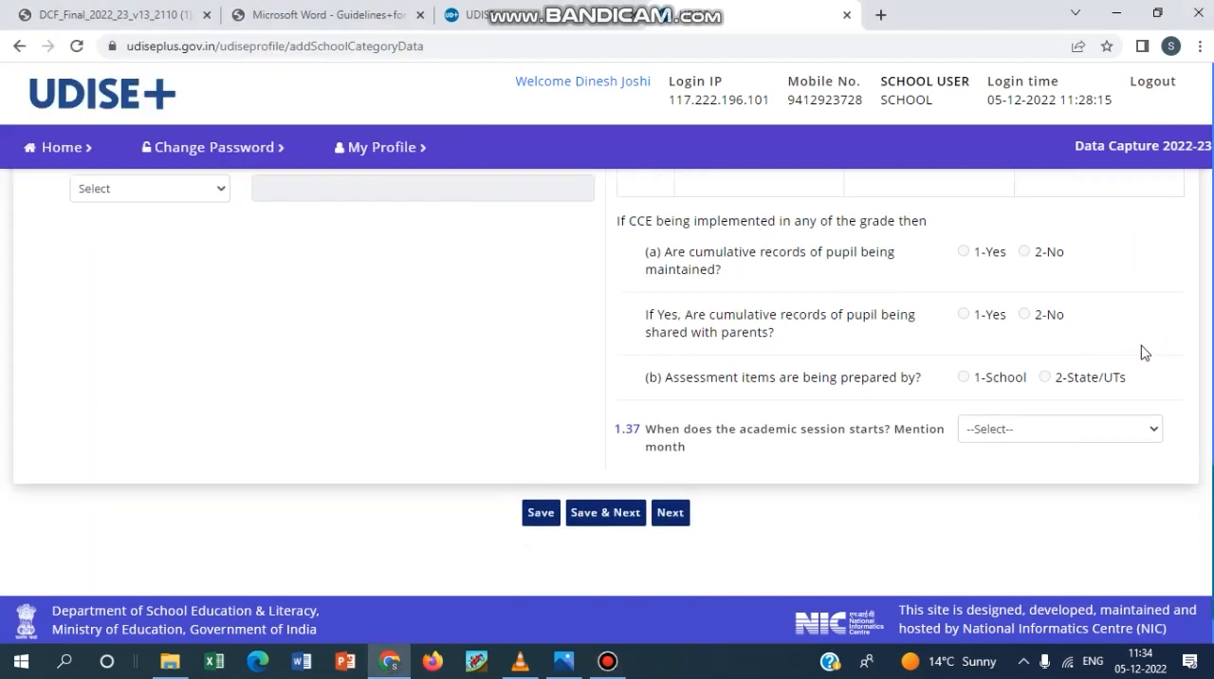
click(607, 664)
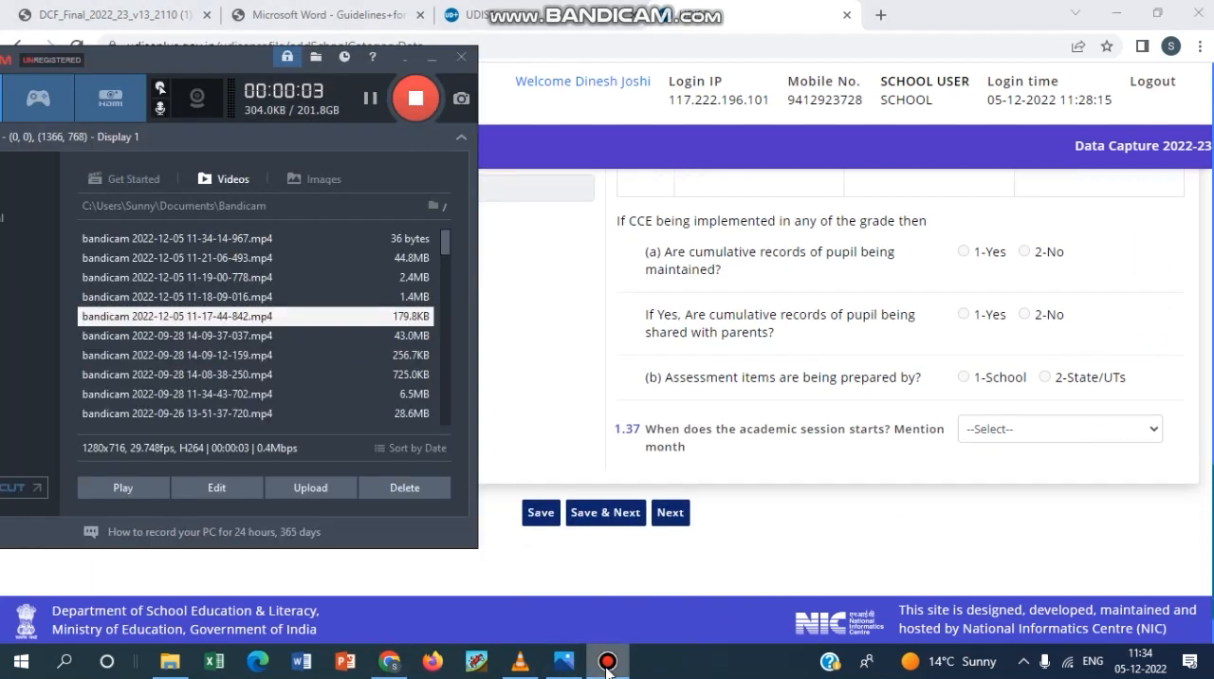
click(607, 663)
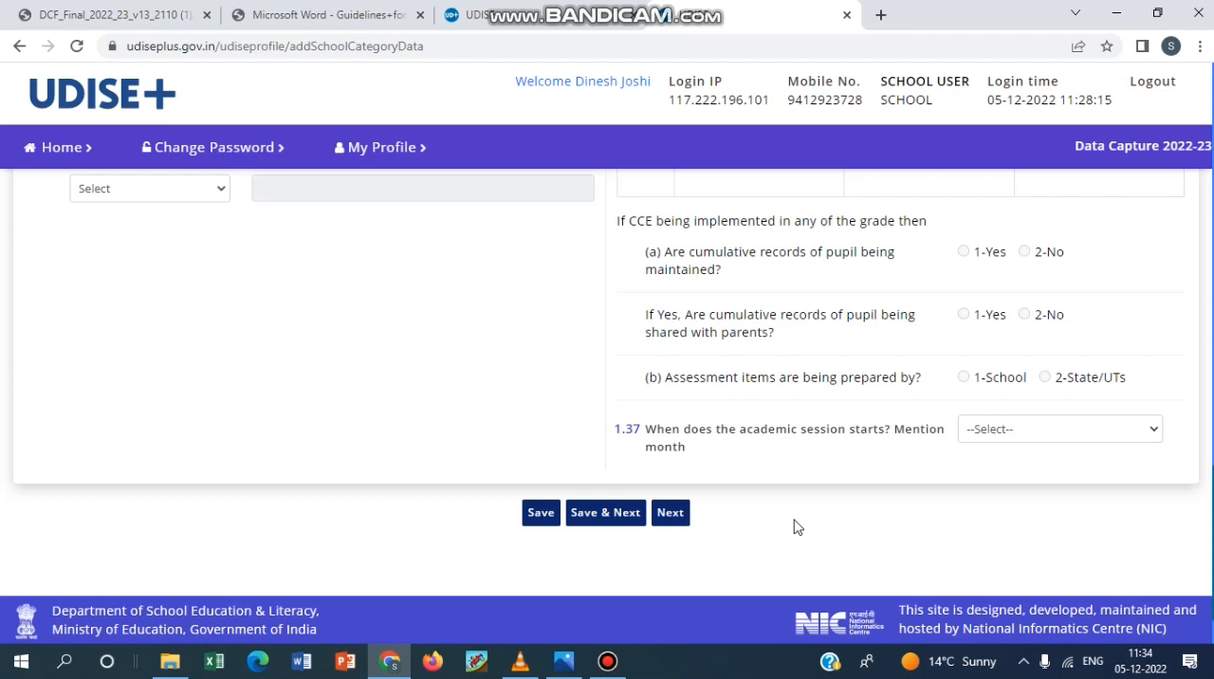
click(1009, 432)
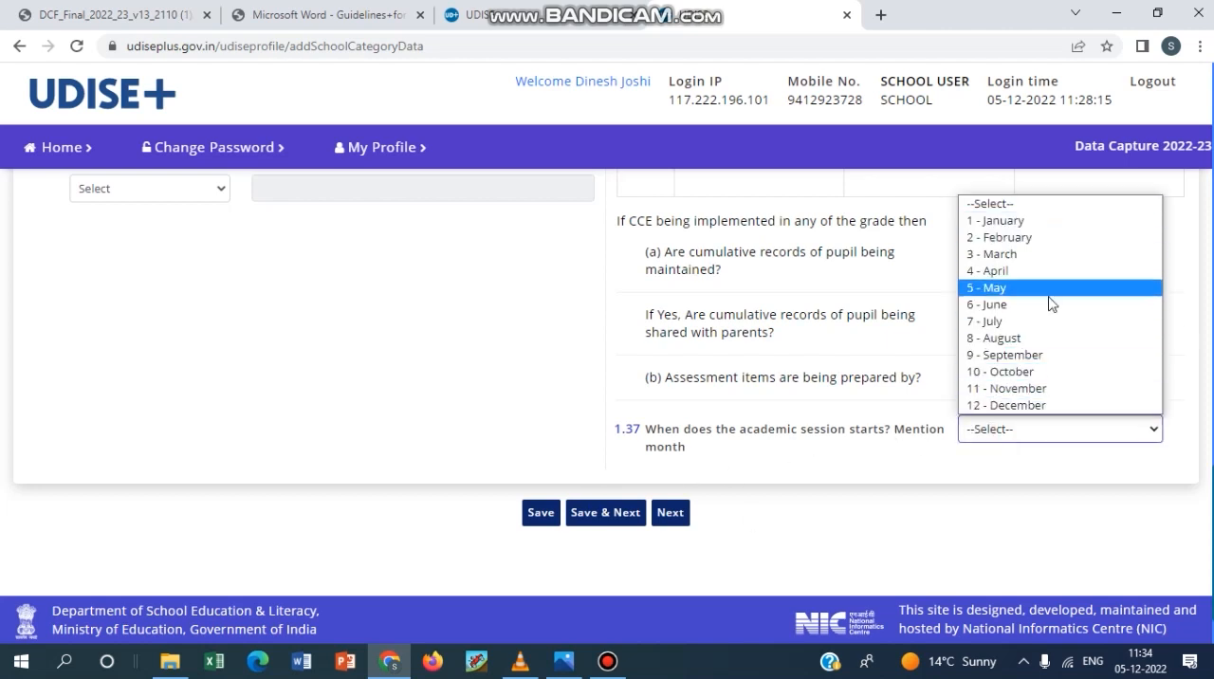
click(856, 566)
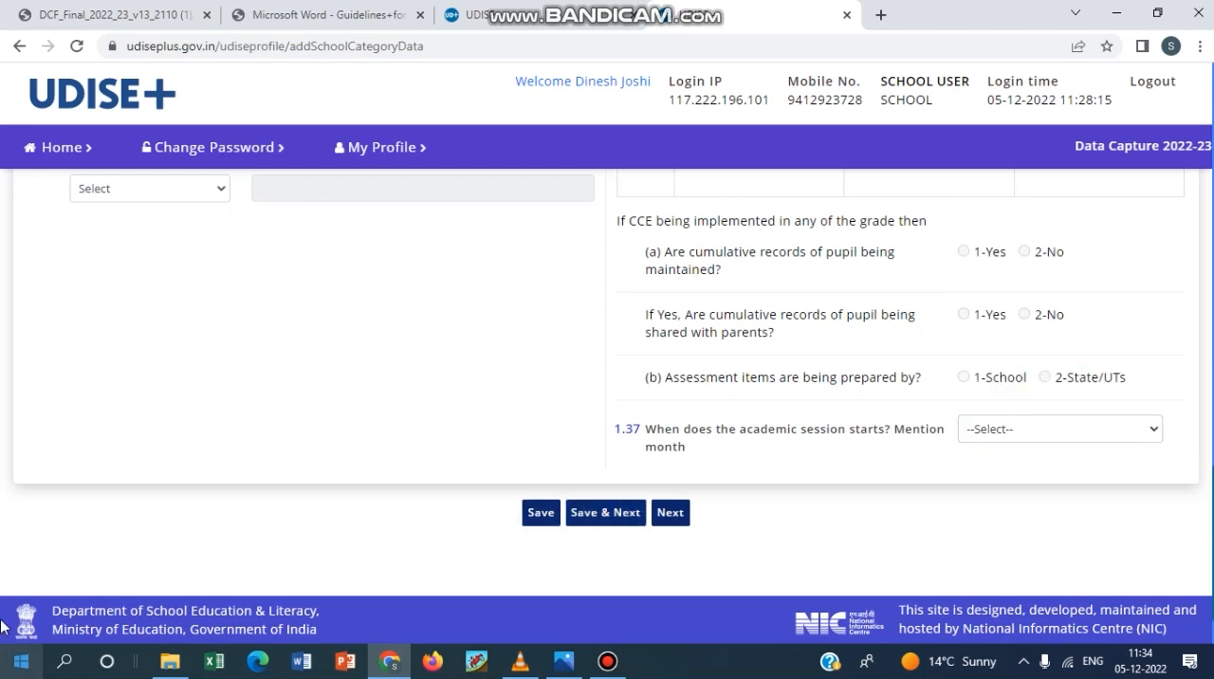
Open the 1.39 to 1.51 Management & Other Details form of the Data Capture Format.
scroll(859, 474, up, 15)
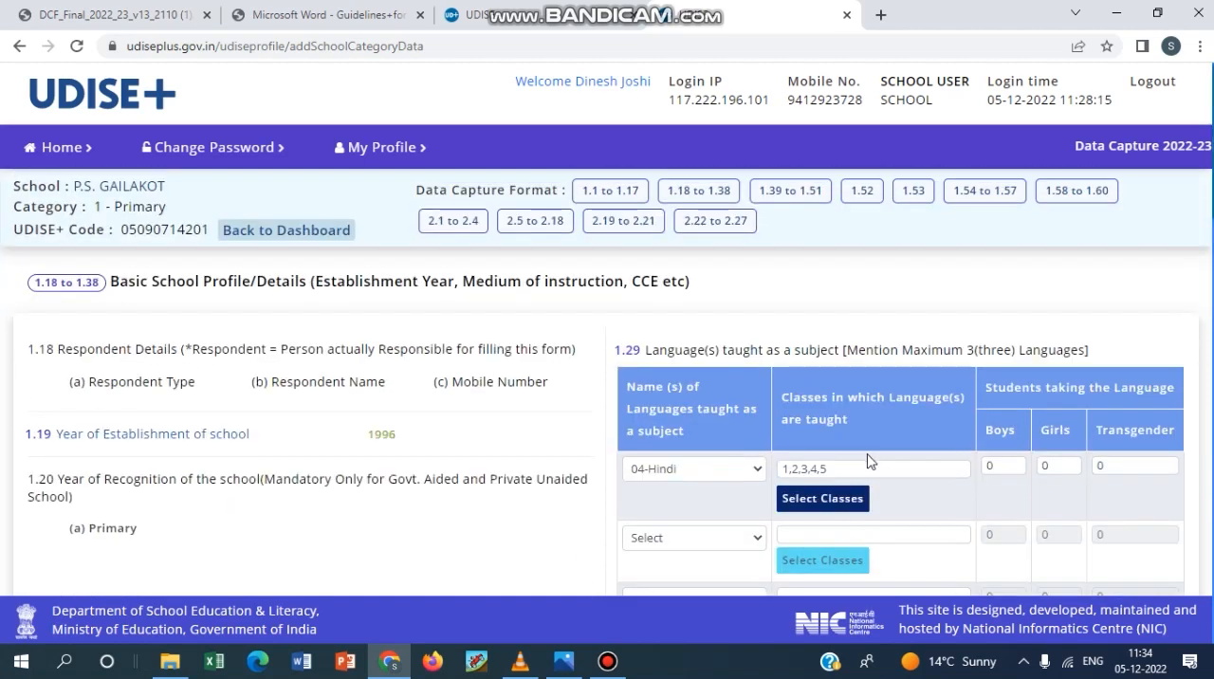
click(795, 193)
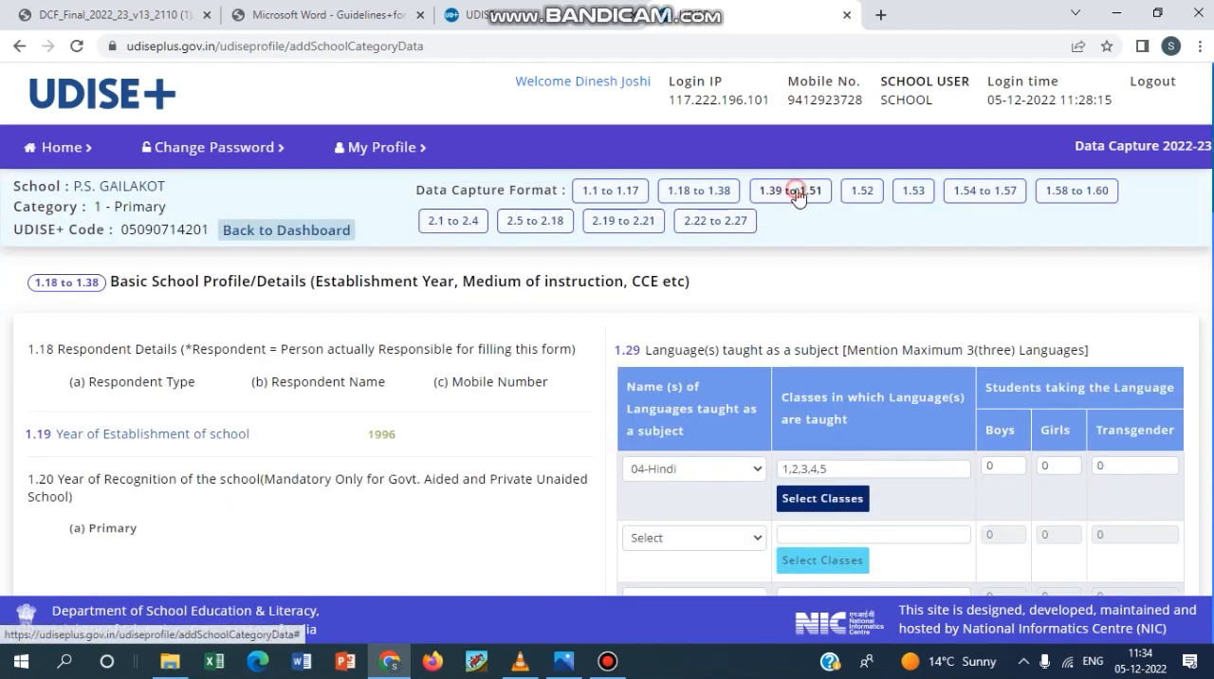
scroll(740, 334, down, 2)
scroll(740, 334, up, 2)
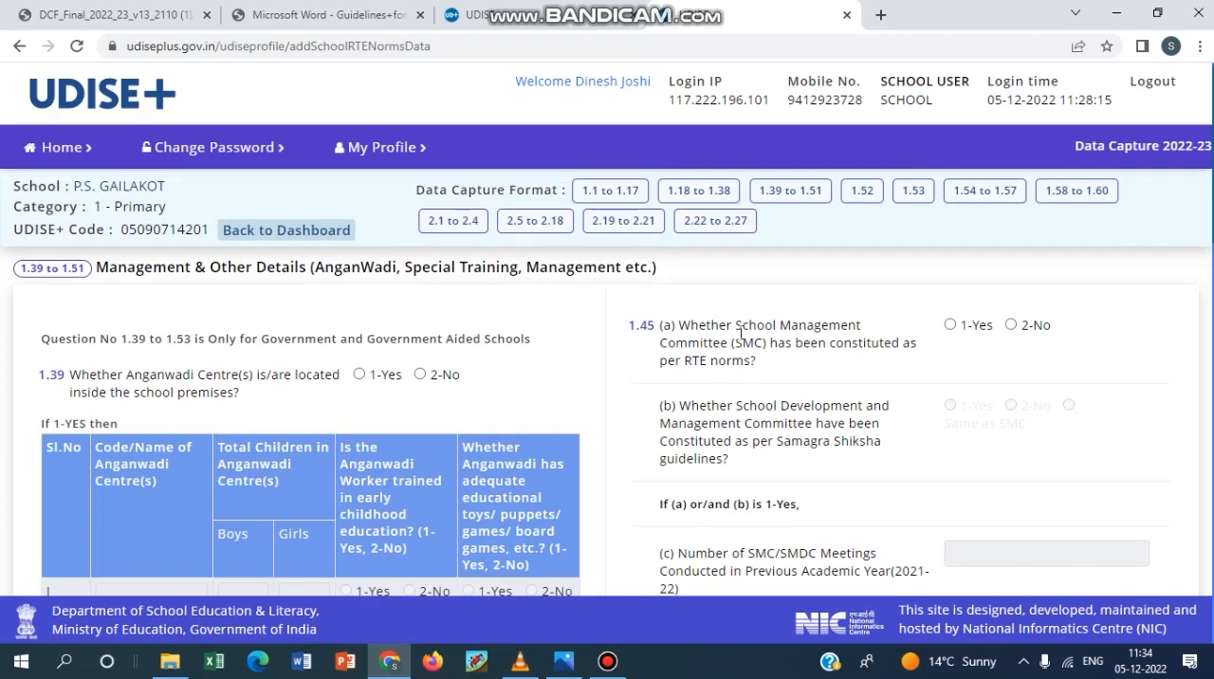
Answer 1-Yes to question 1.39 on Anganwadi Centres inside the school premises and activate the first centre's code/name field.
scroll(741, 334, down, 1)
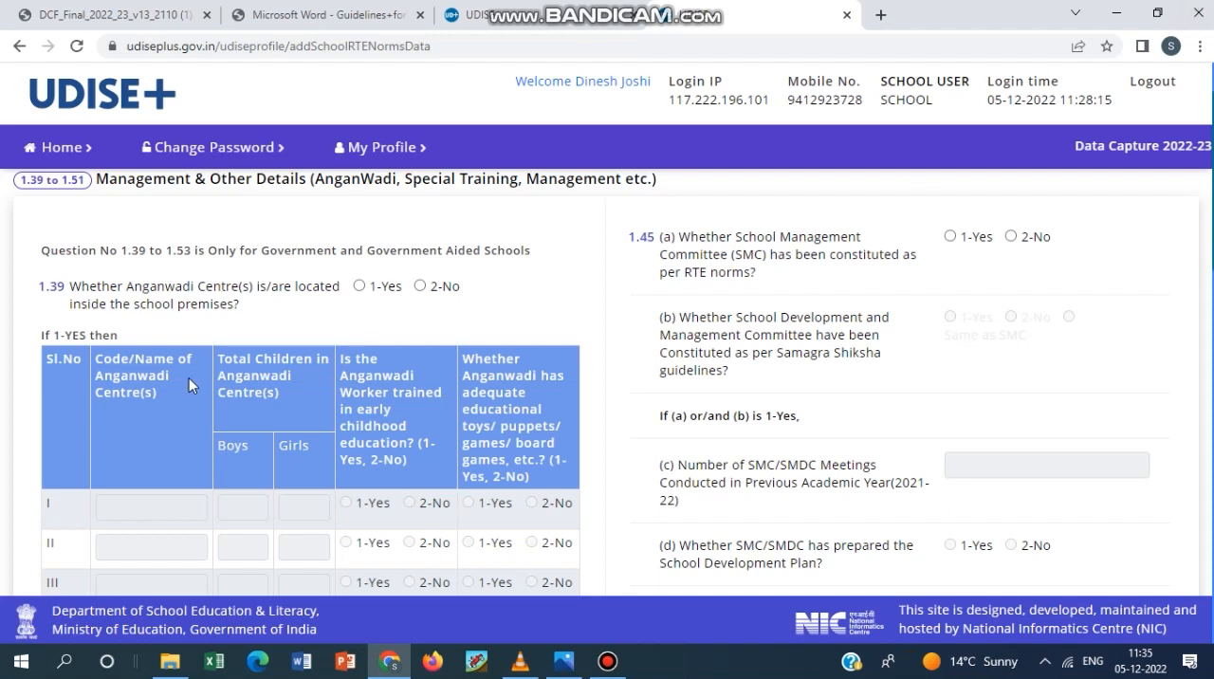
scroll(402, 288, down, 1)
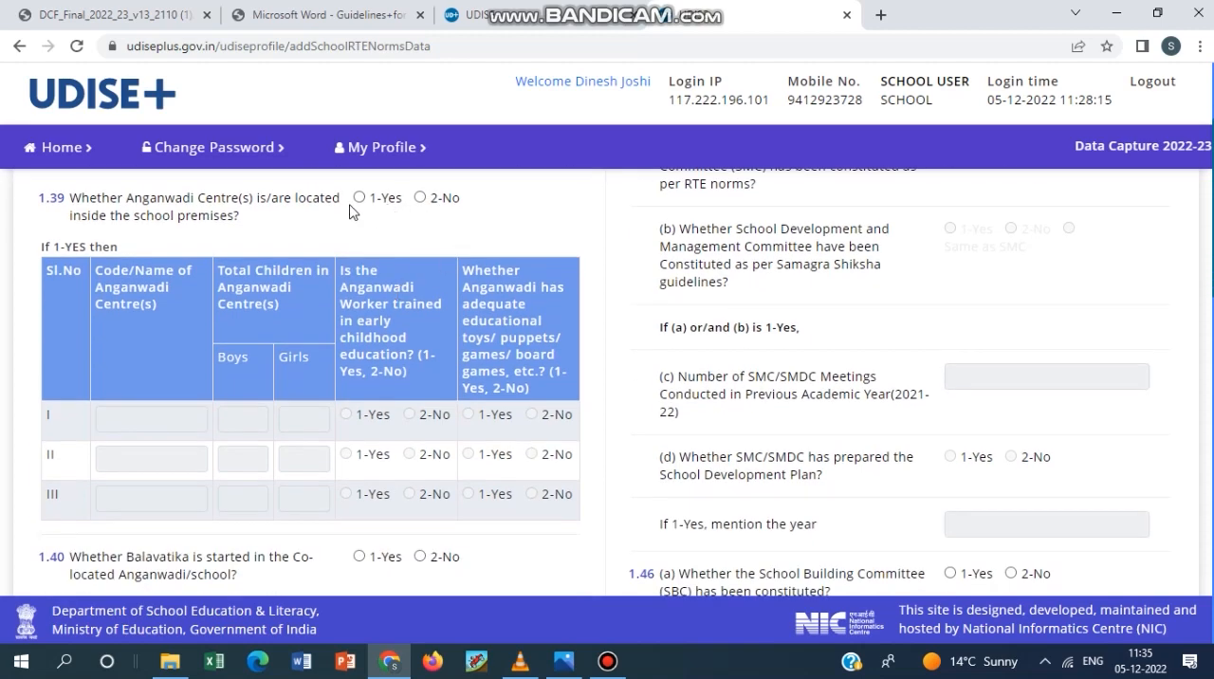
click(361, 199)
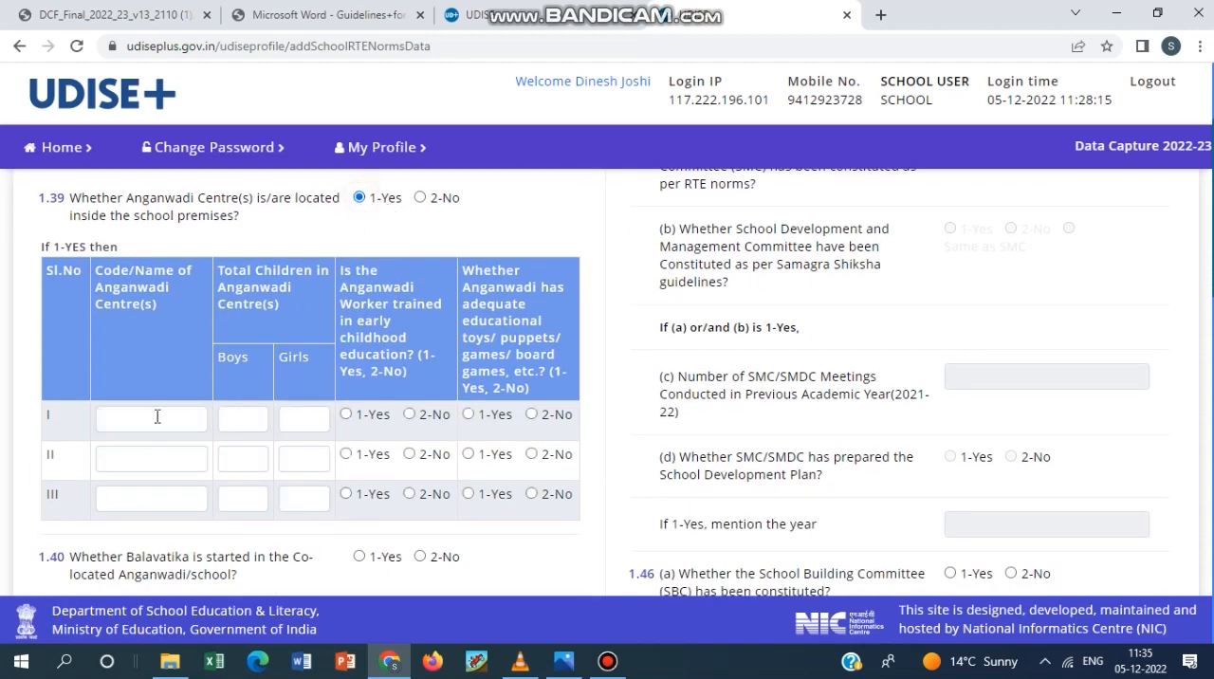
scroll(157, 417, down, 1)
click(133, 328)
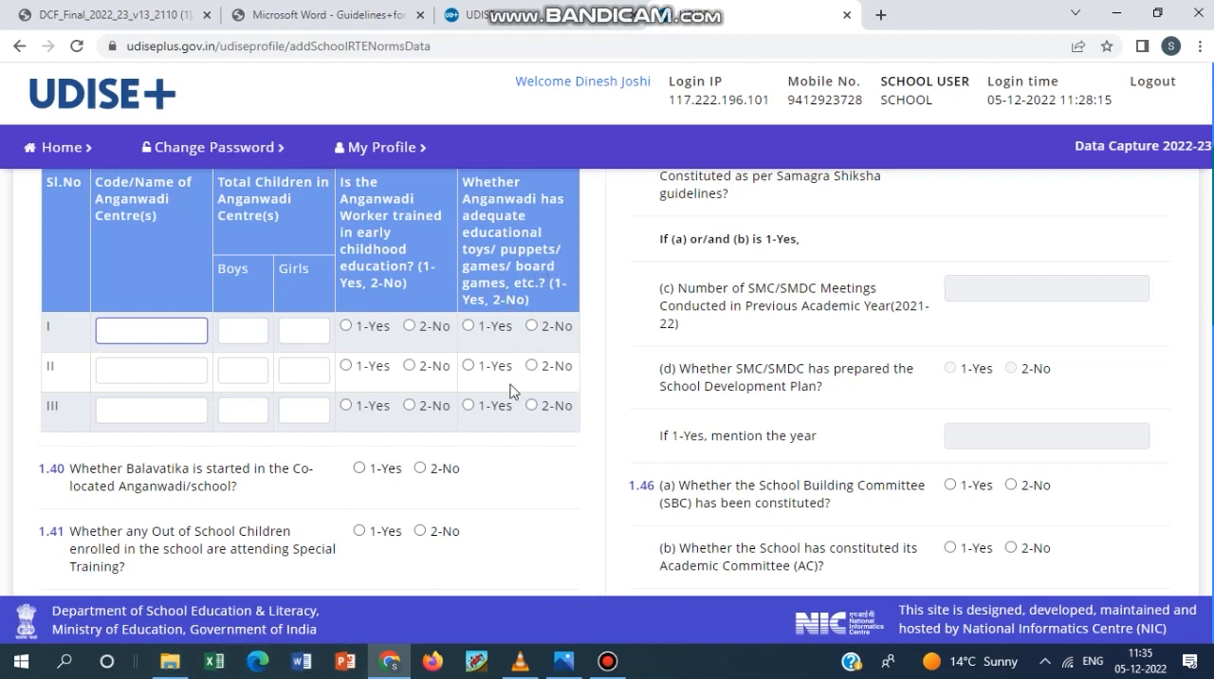
mouse_move(598, 675)
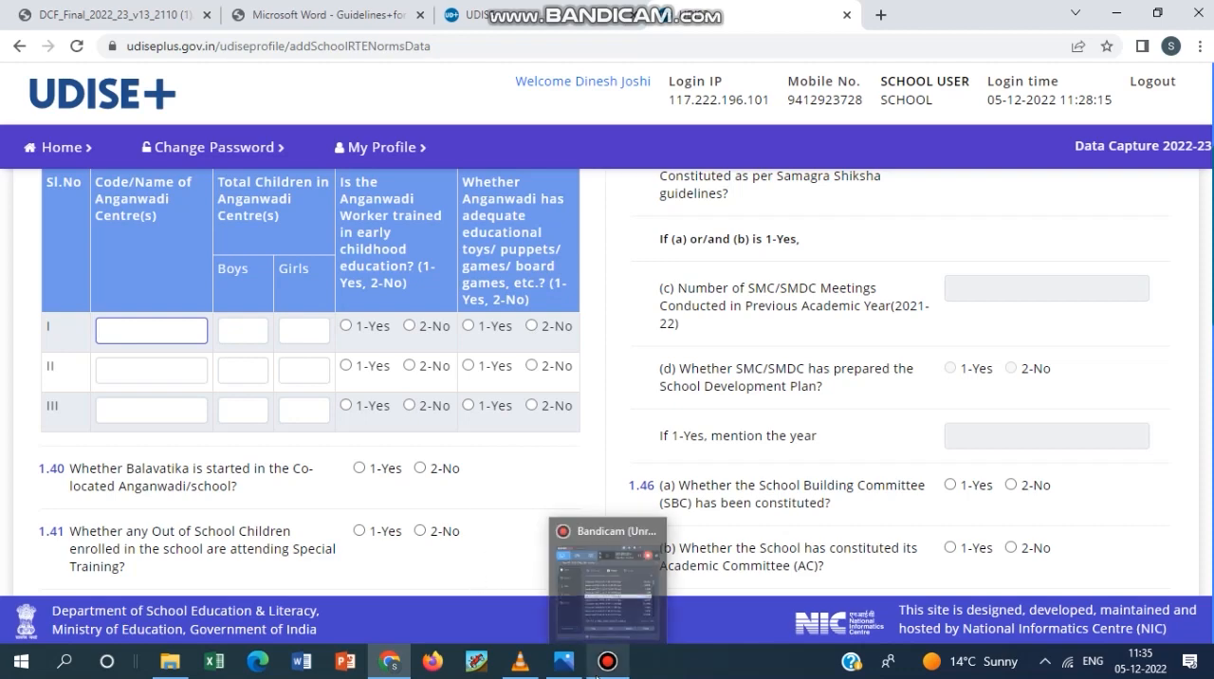
click(603, 672)
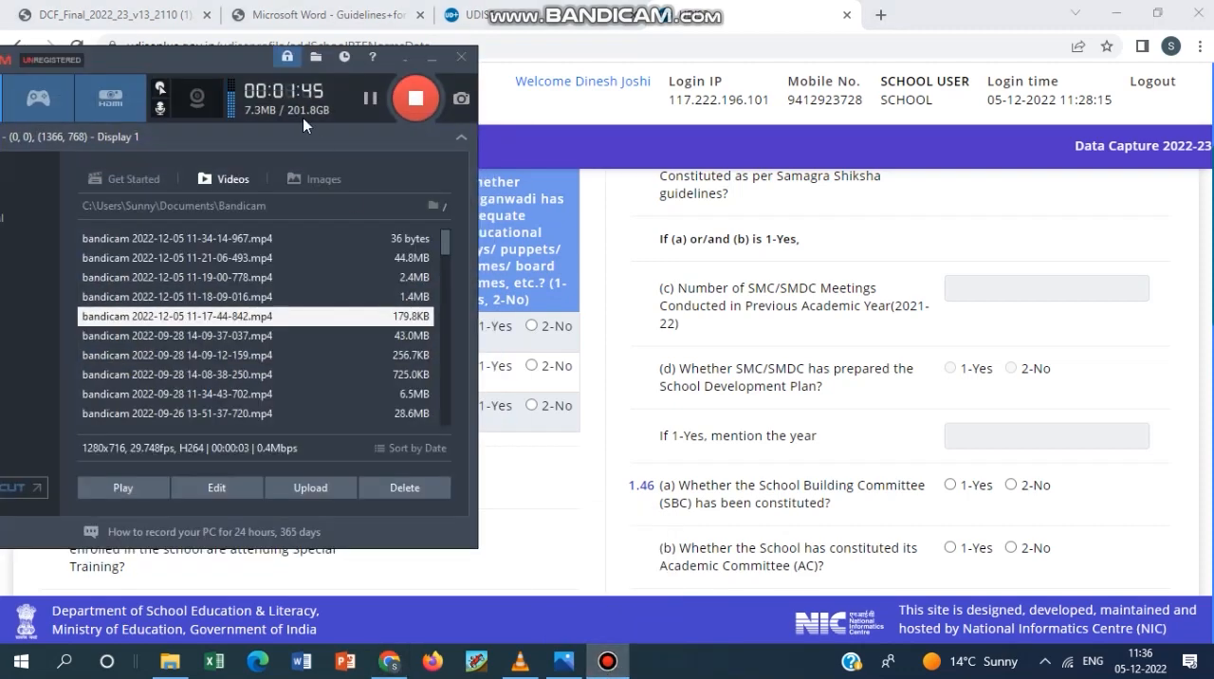
drag(196, 59, 888, 66)
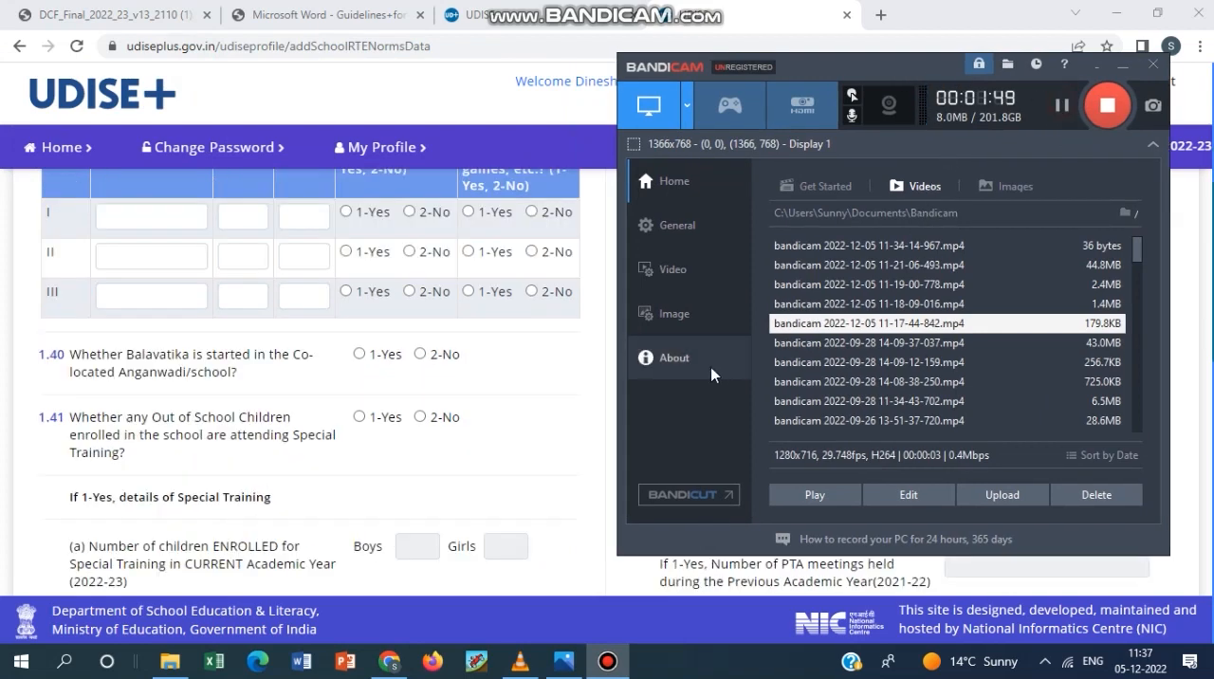
click(527, 392)
Review the Anganwadi centre table under 1.39 and question 1.40 on Balavatika in the co-located Anganwadi/school.
scroll(558, 322, up, 3)
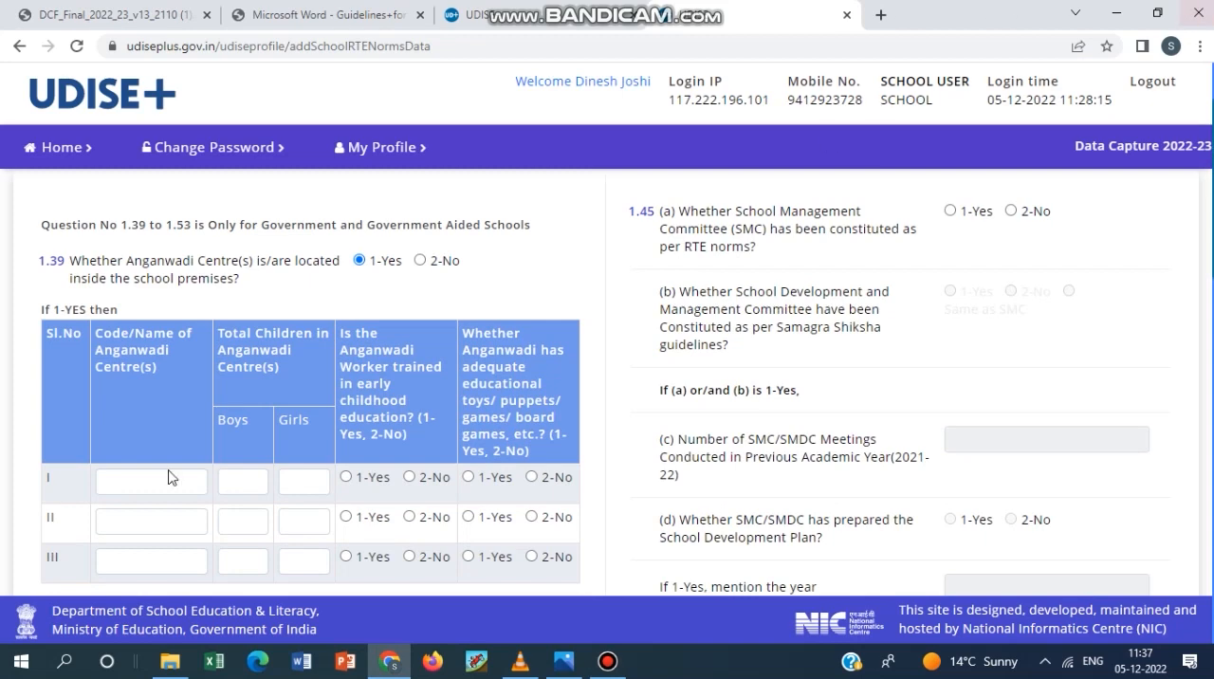
scroll(344, 335, down, 2)
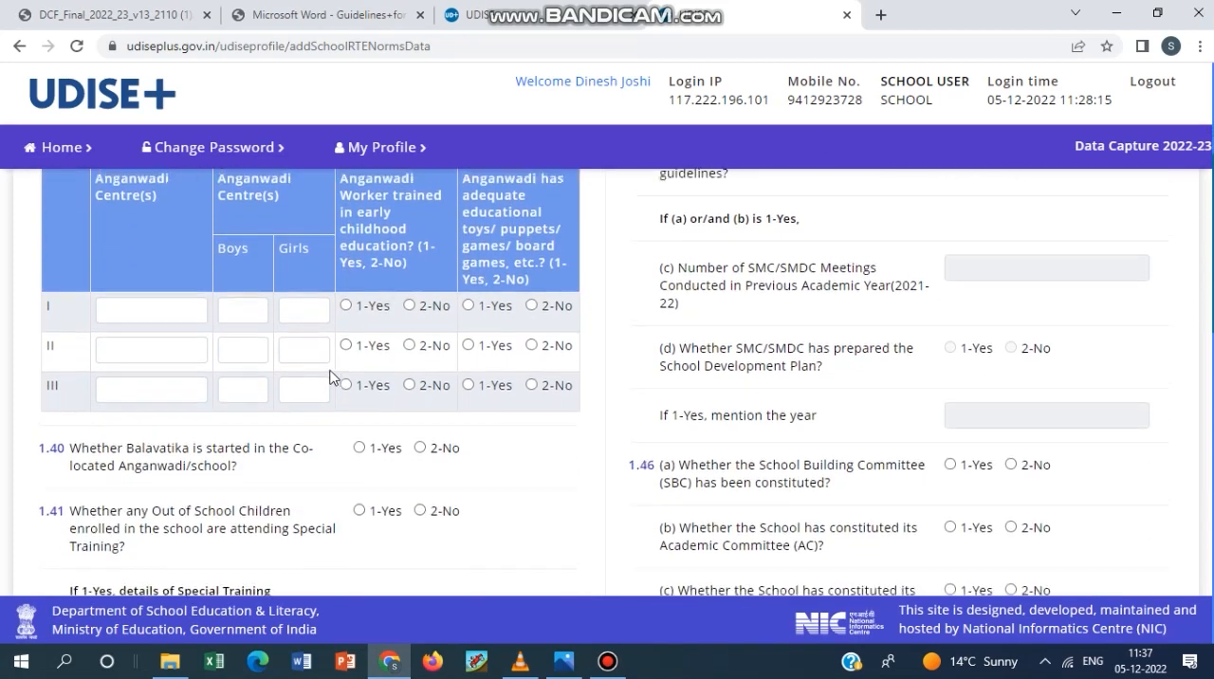
scroll(195, 461, up, 1)
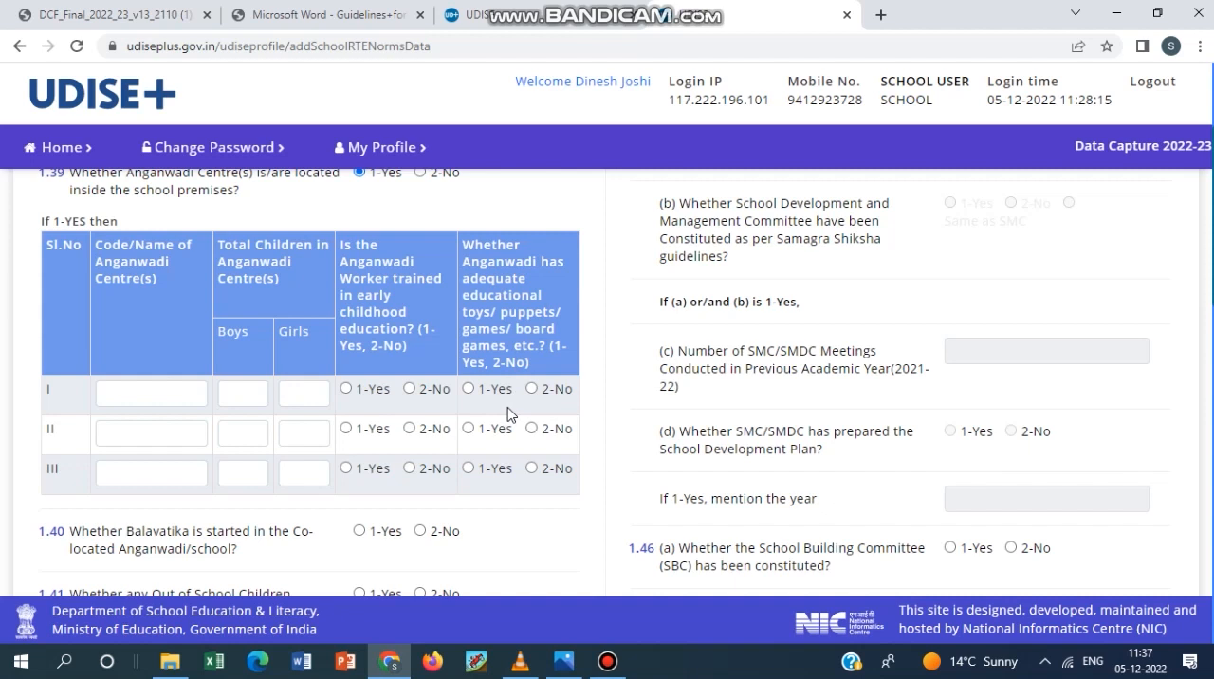
scroll(508, 417, down, 1)
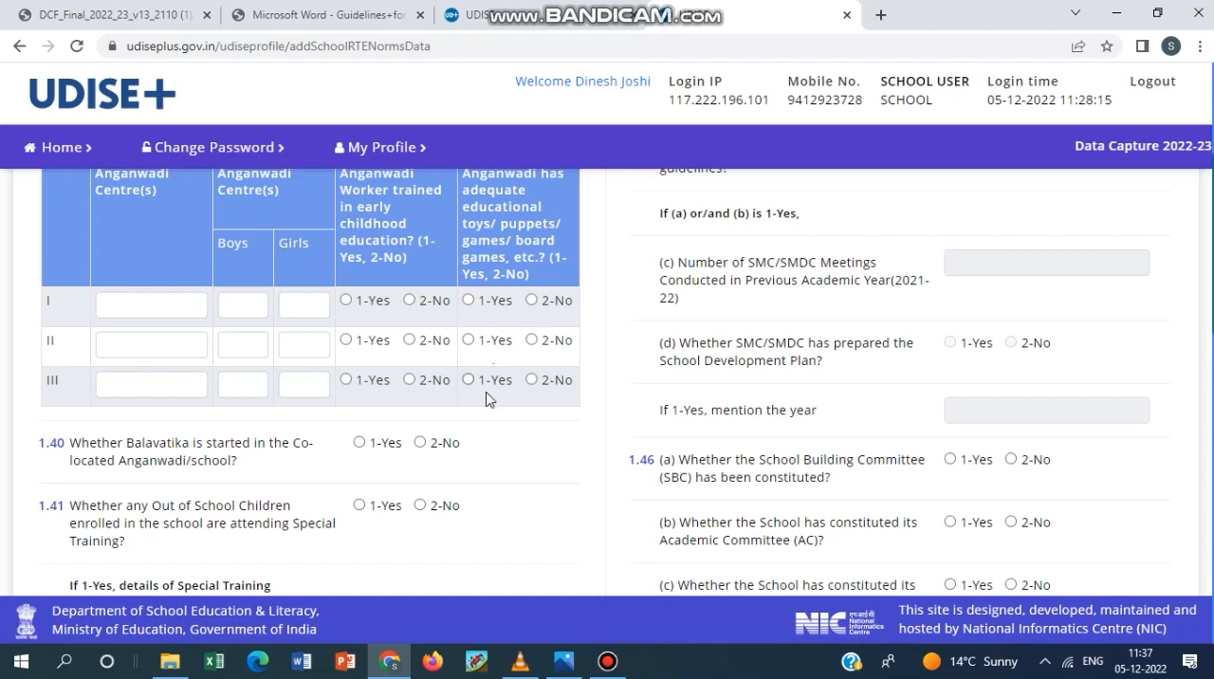
scroll(483, 420, down, 1)
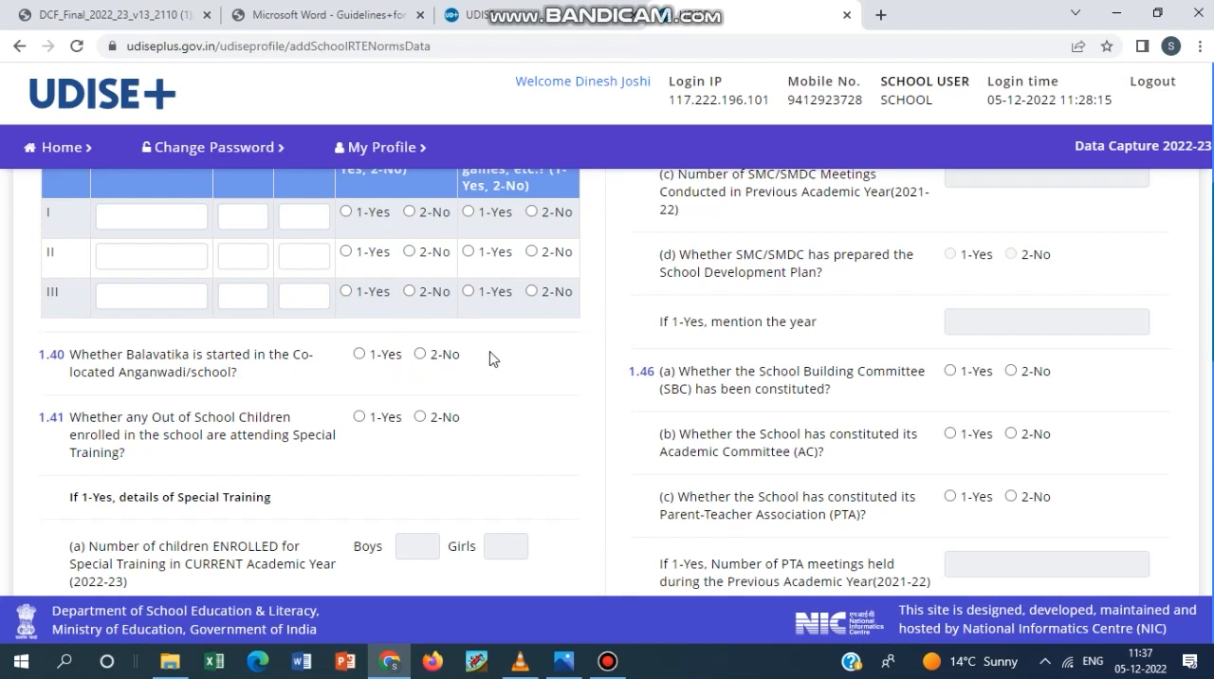
Review question 1.41 on Special Training with its sub-items (a) to (f), and questions 1.42 to 1.44 on remedial teaching, learning enhancement and school visits.
scroll(490, 356, down, 1)
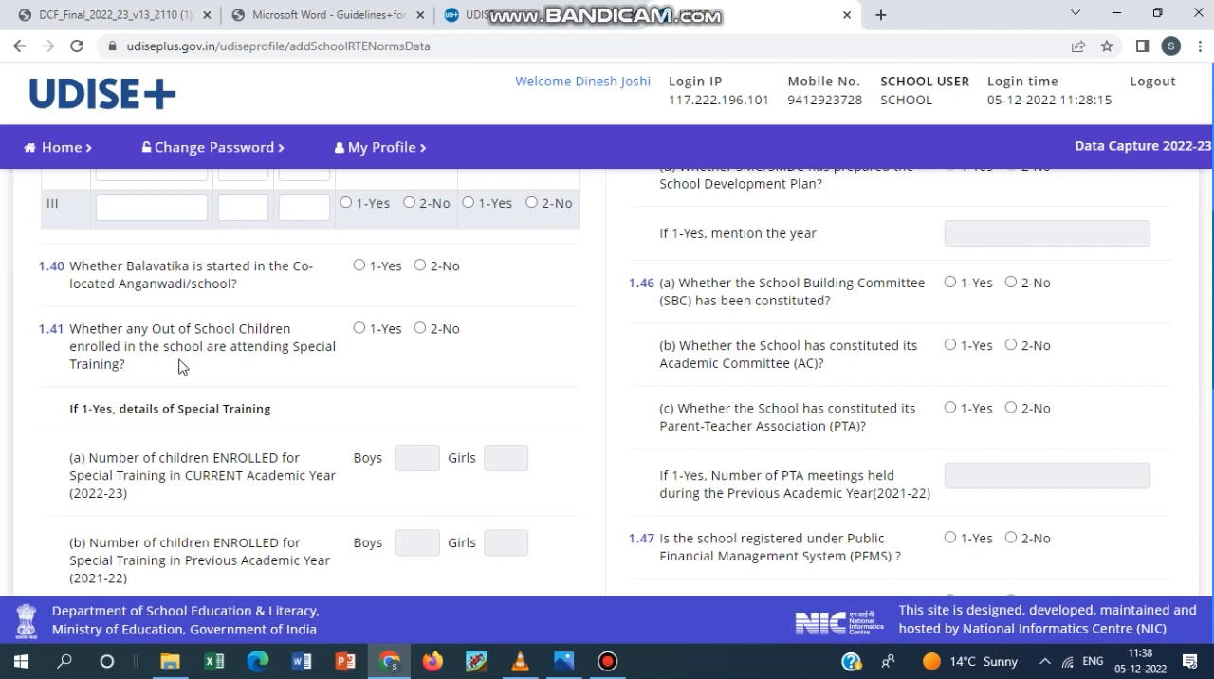
scroll(184, 390, down, 2)
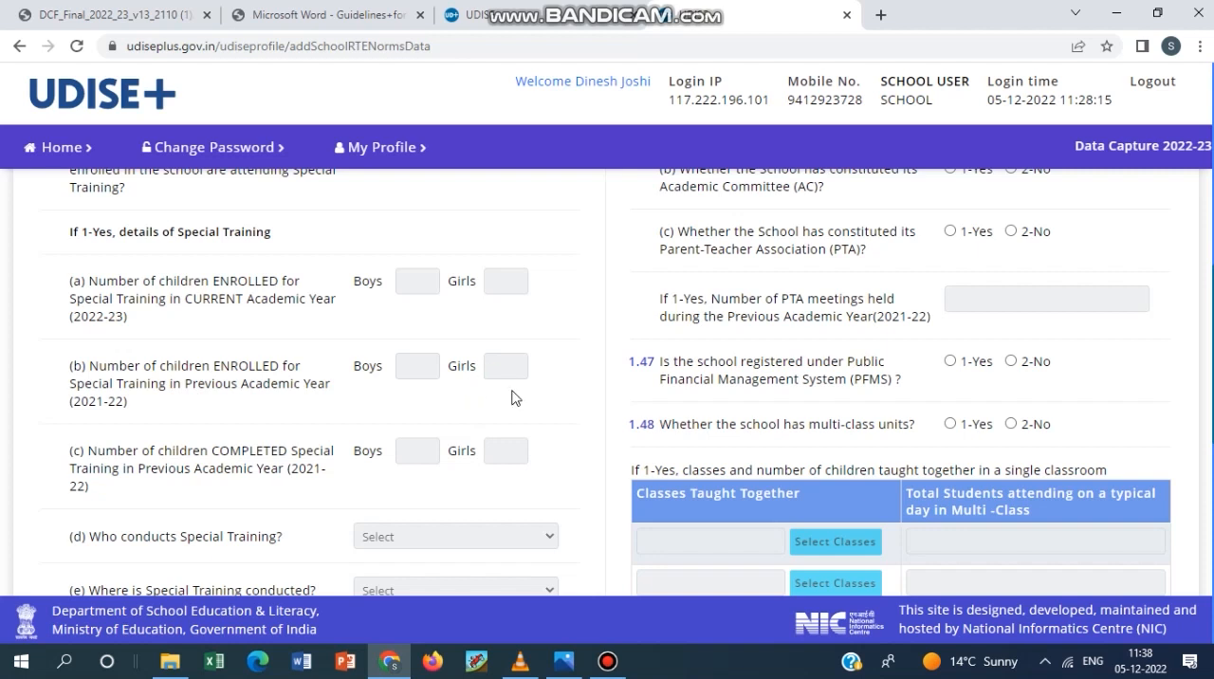
scroll(515, 401, down, 1)
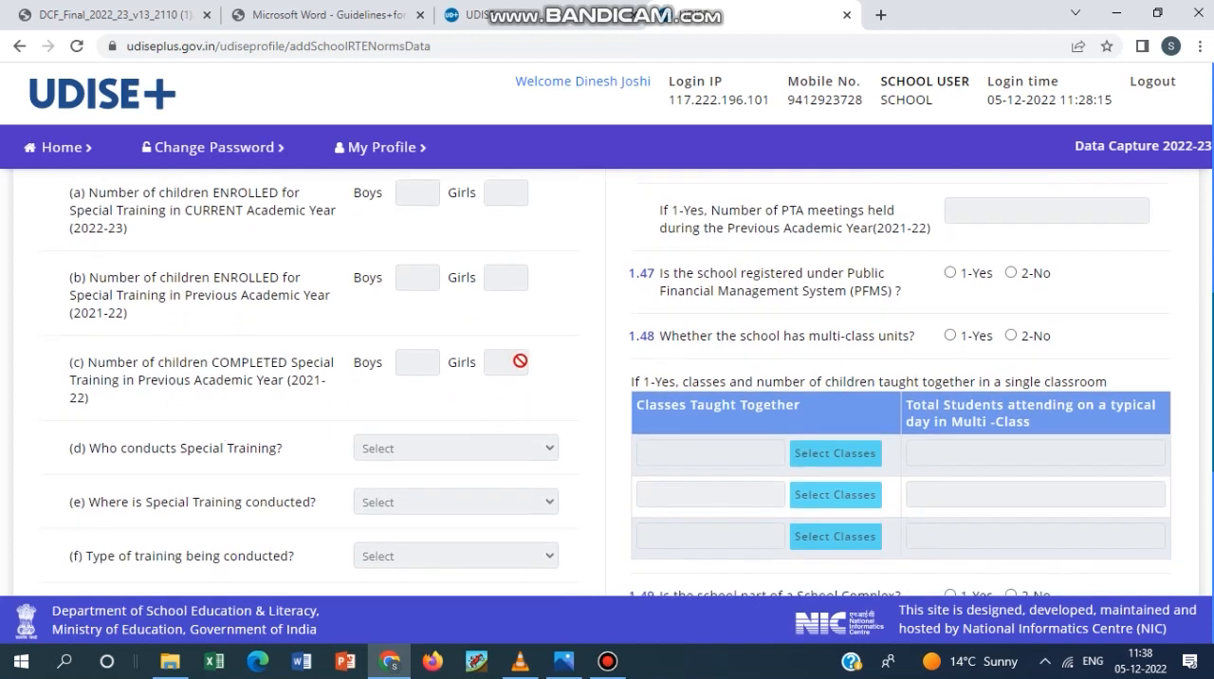
scroll(510, 423, down, 2)
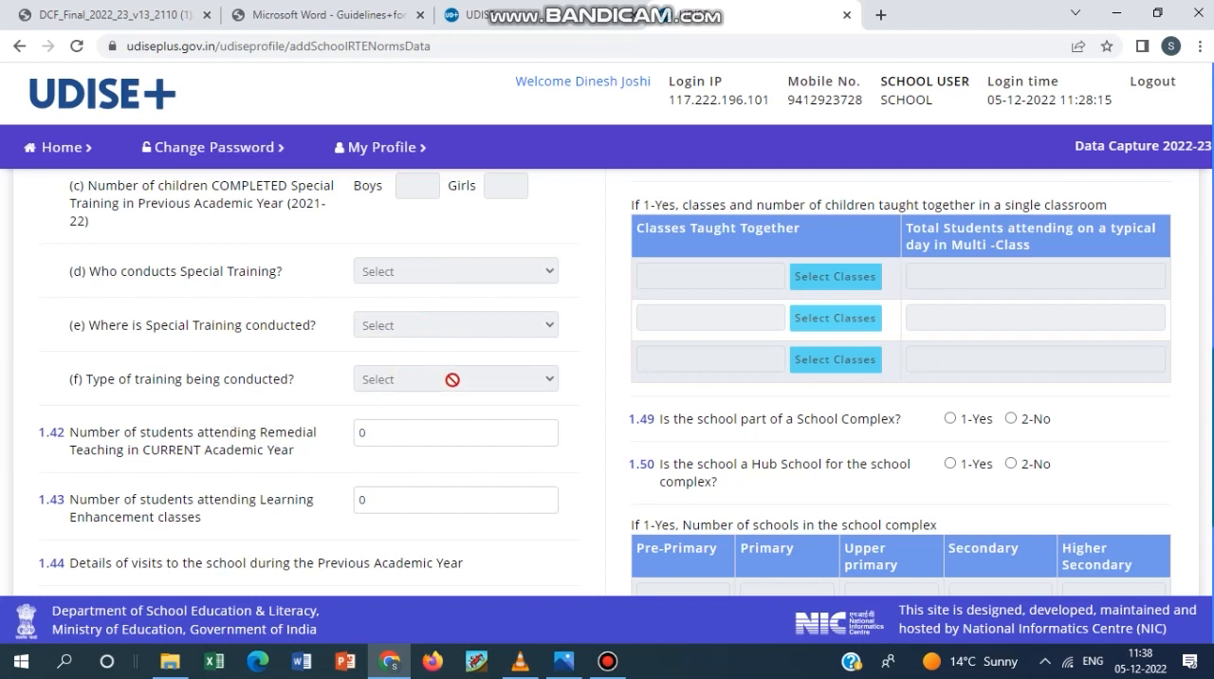
scroll(437, 402, down, 1)
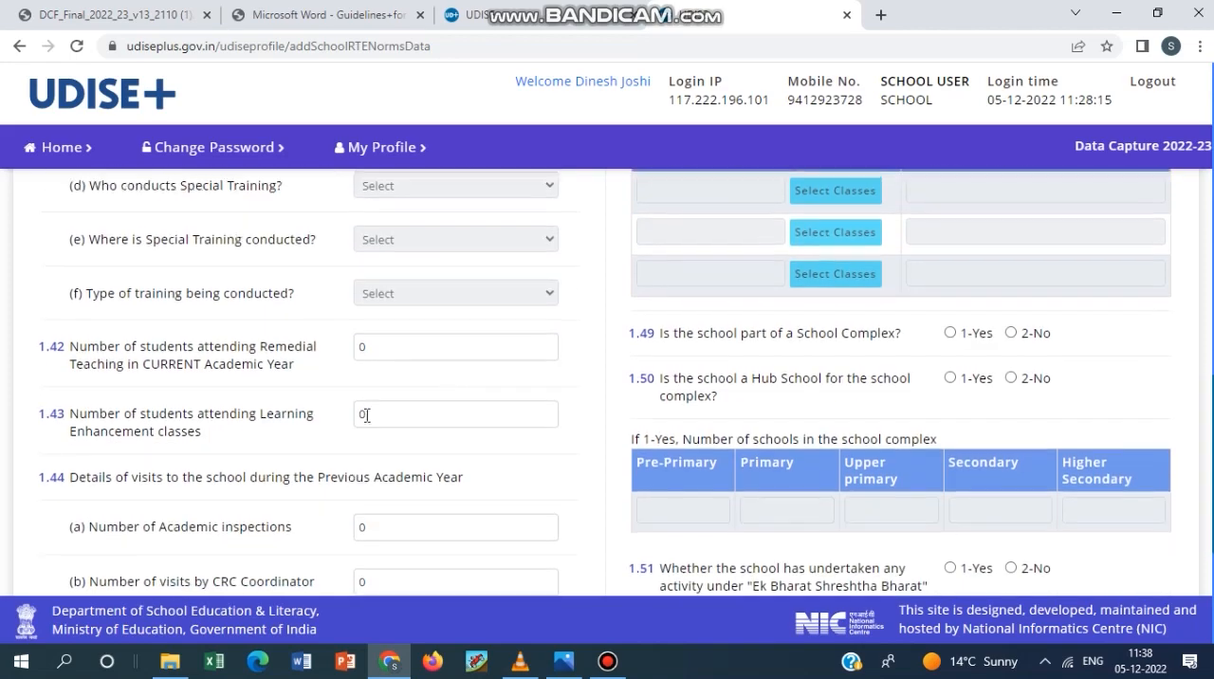
scroll(365, 414, up, 3)
scroll(366, 415, up, 2)
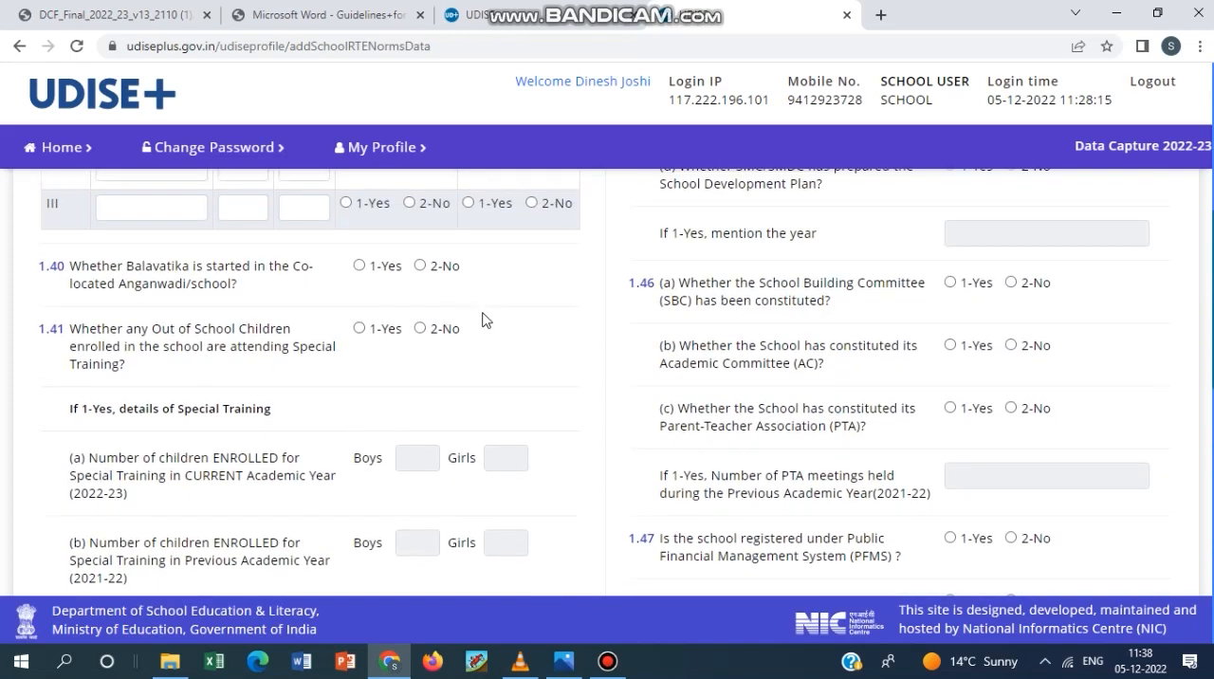
scroll(424, 444, down, 5)
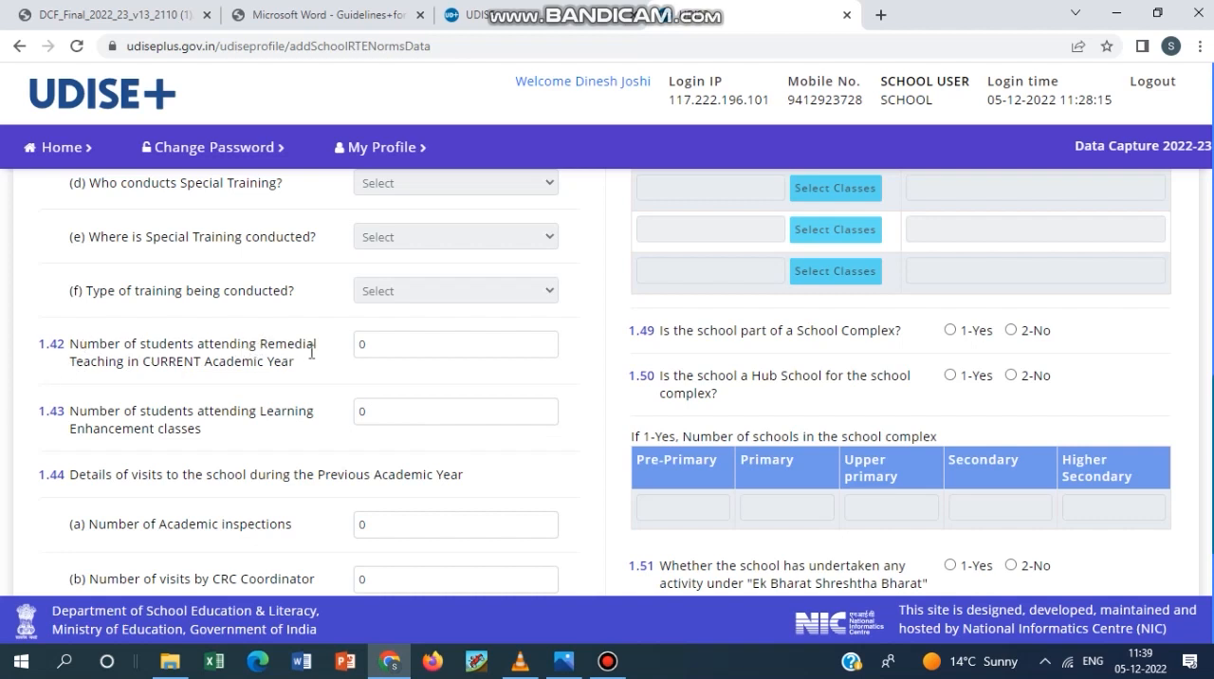
click(610, 666)
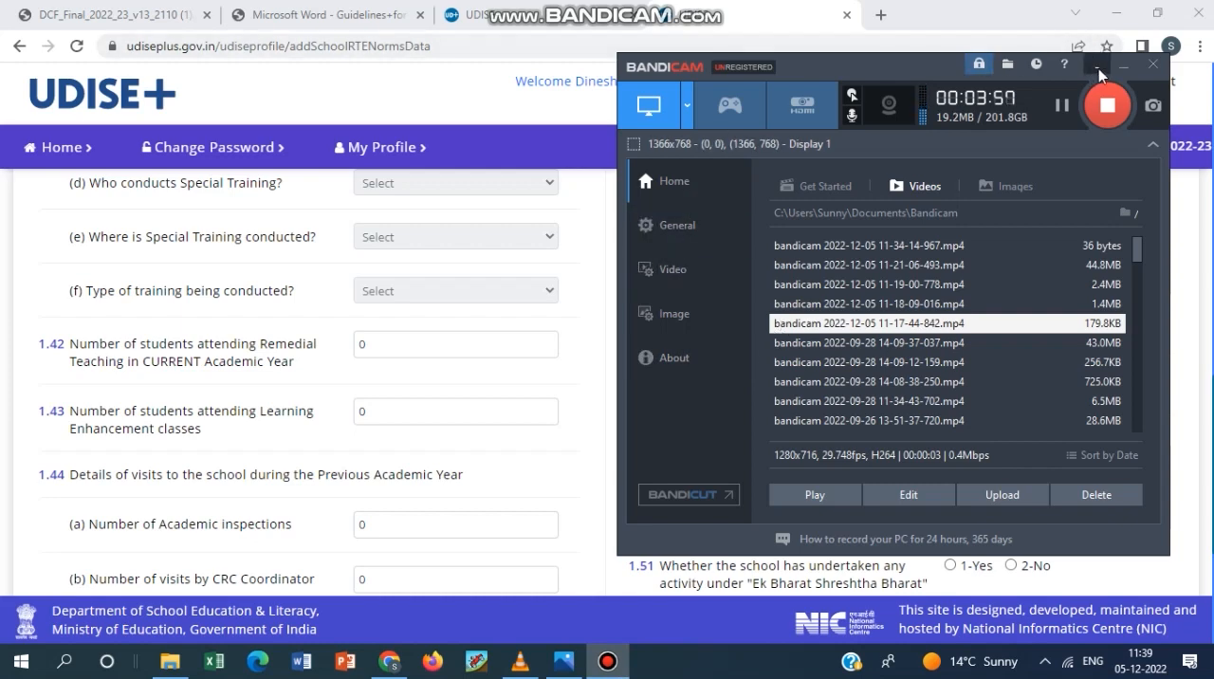
Go to the entry fields of 1.42 on Remedial Teaching and 1.43 on Learning Enhancement classes, with the recorder window minimized.
click(1123, 65)
click(449, 347)
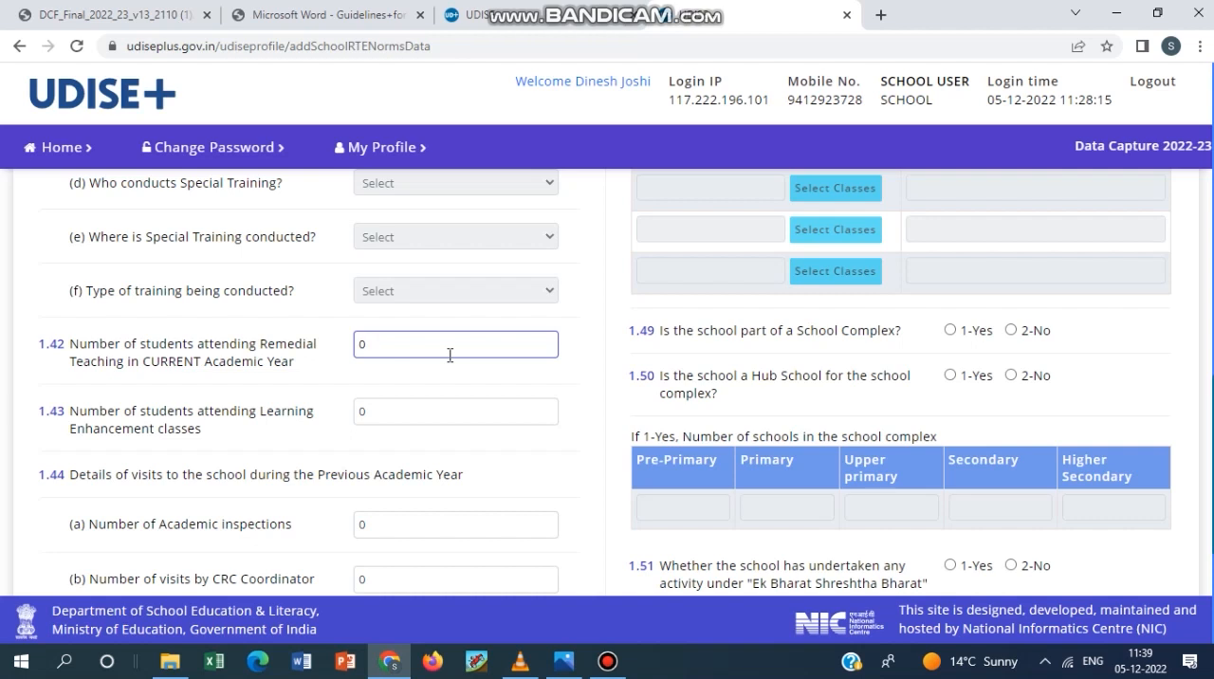
click(367, 409)
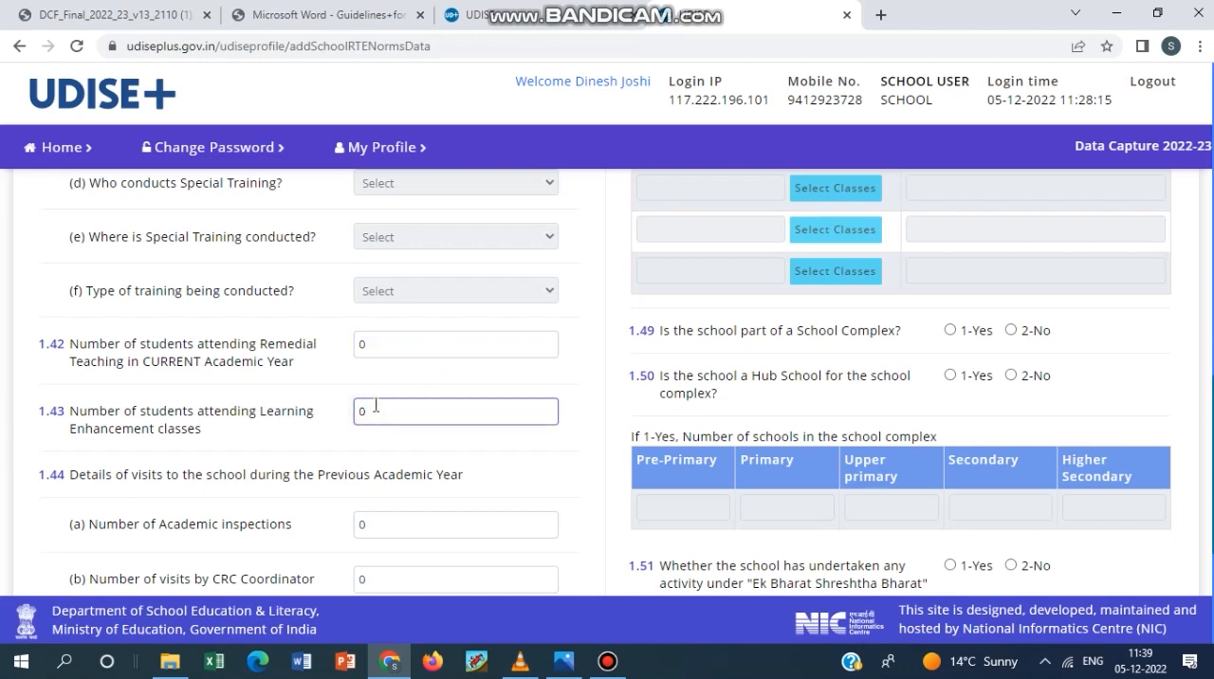
scroll(328, 346, down, 2)
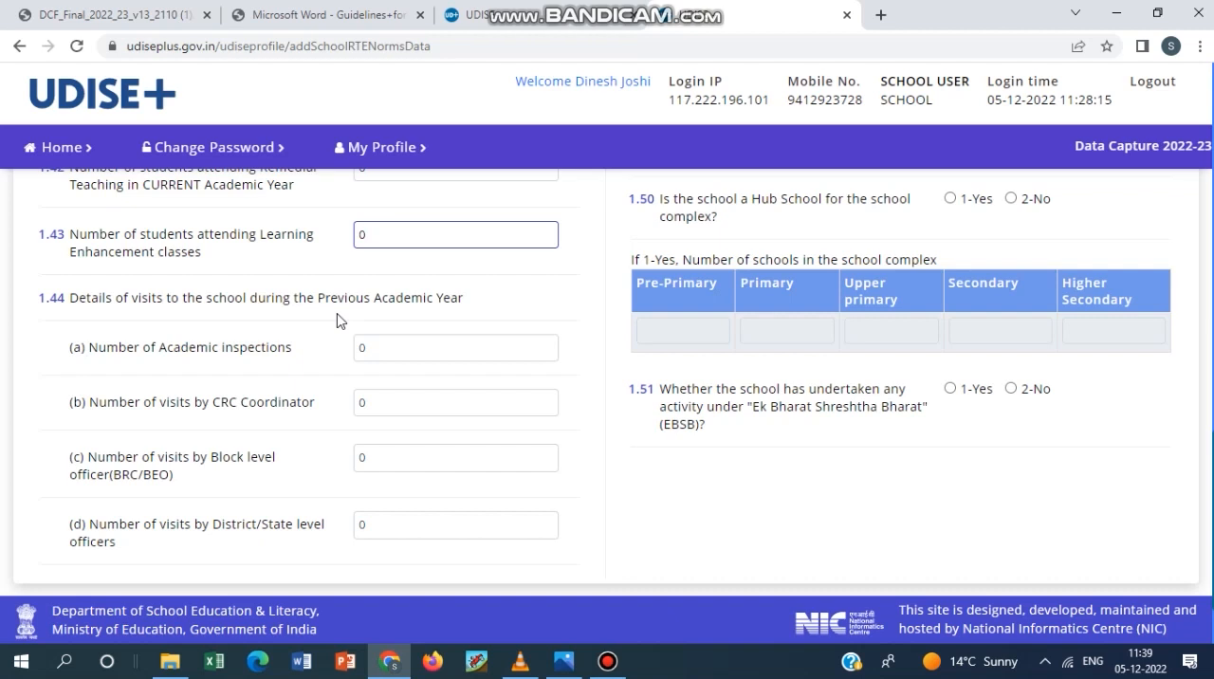
Go through the 1.44 visit-count fields (a) to (d): academic inspections, CRC Coordinator, block level and District/State level officers.
click(384, 349)
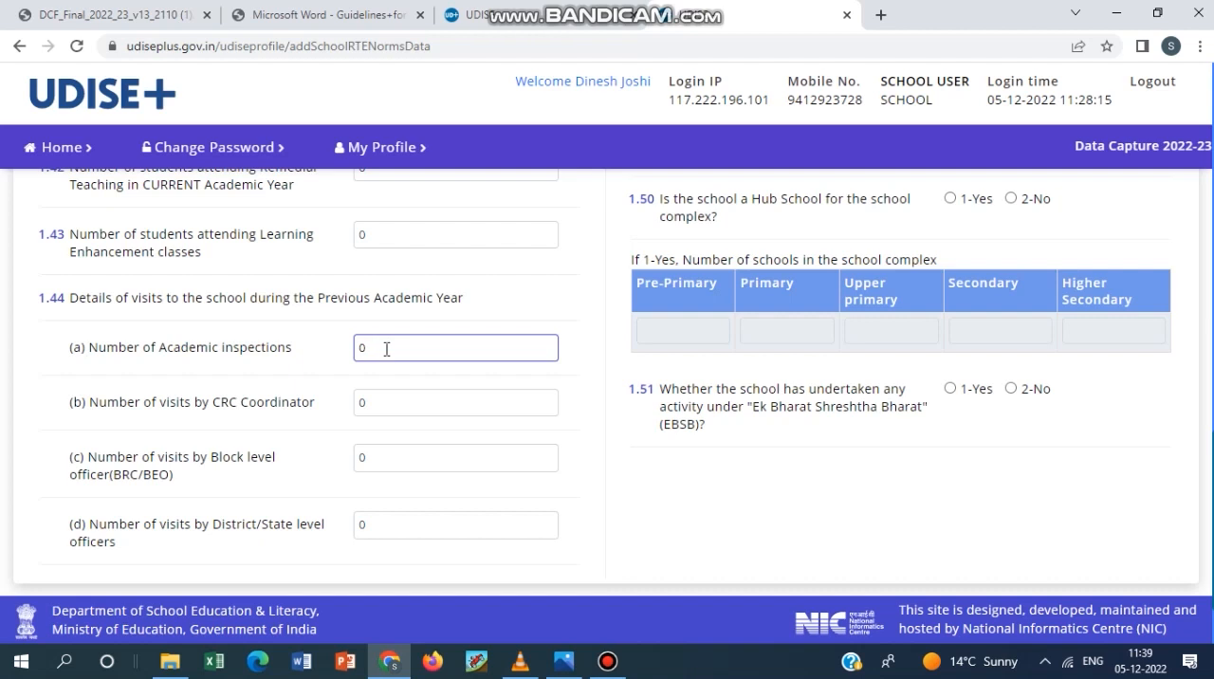
click(395, 402)
click(393, 449)
scroll(393, 448, down, 1)
click(385, 438)
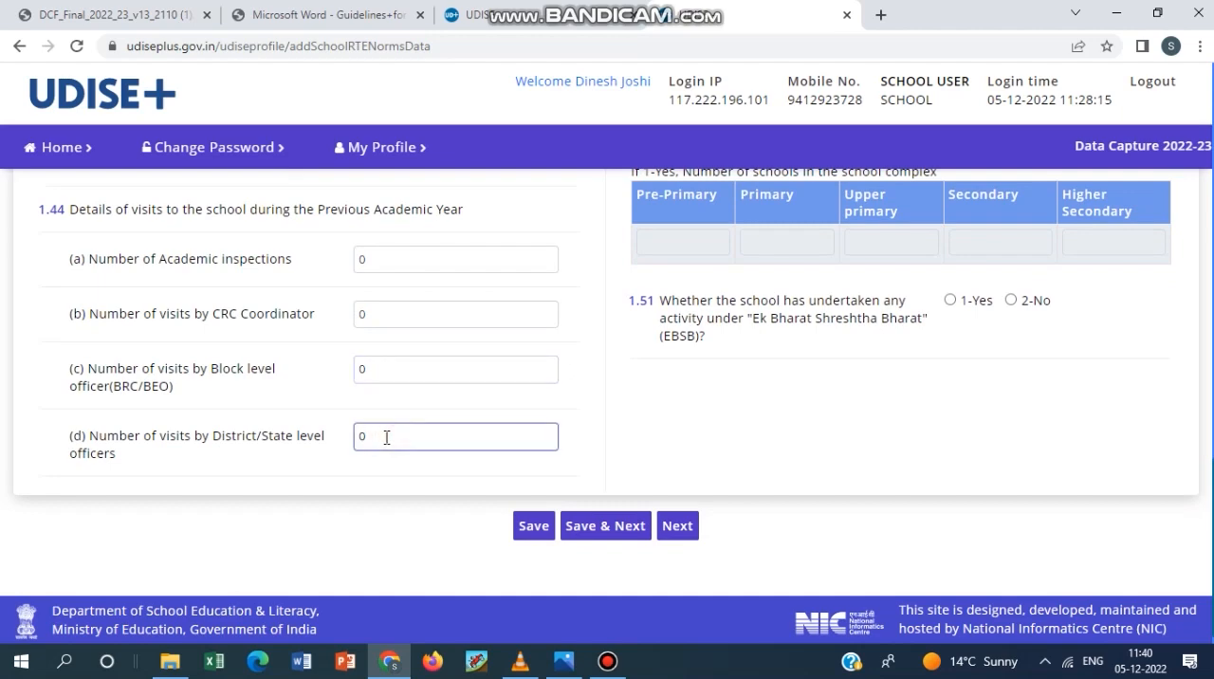
Answer 1-Yes to question 1.45 (a) on the School Management Committee being constituted as per RTE norms.
scroll(389, 444, up, 7)
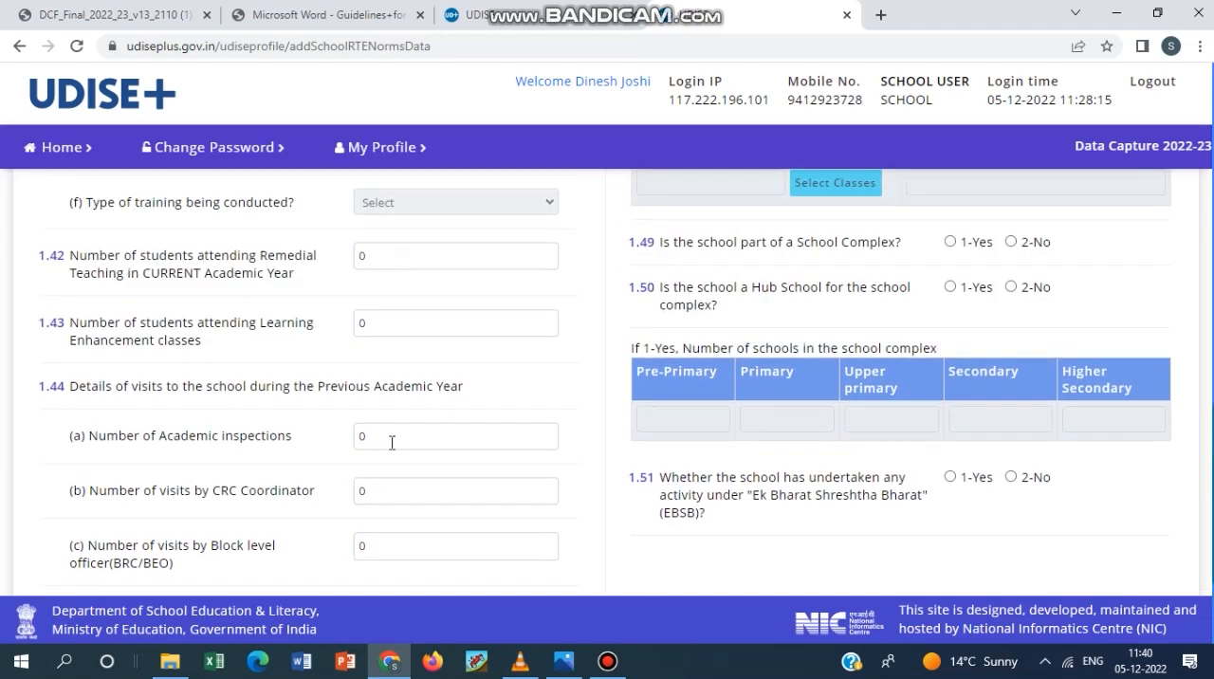
scroll(392, 452, up, 8)
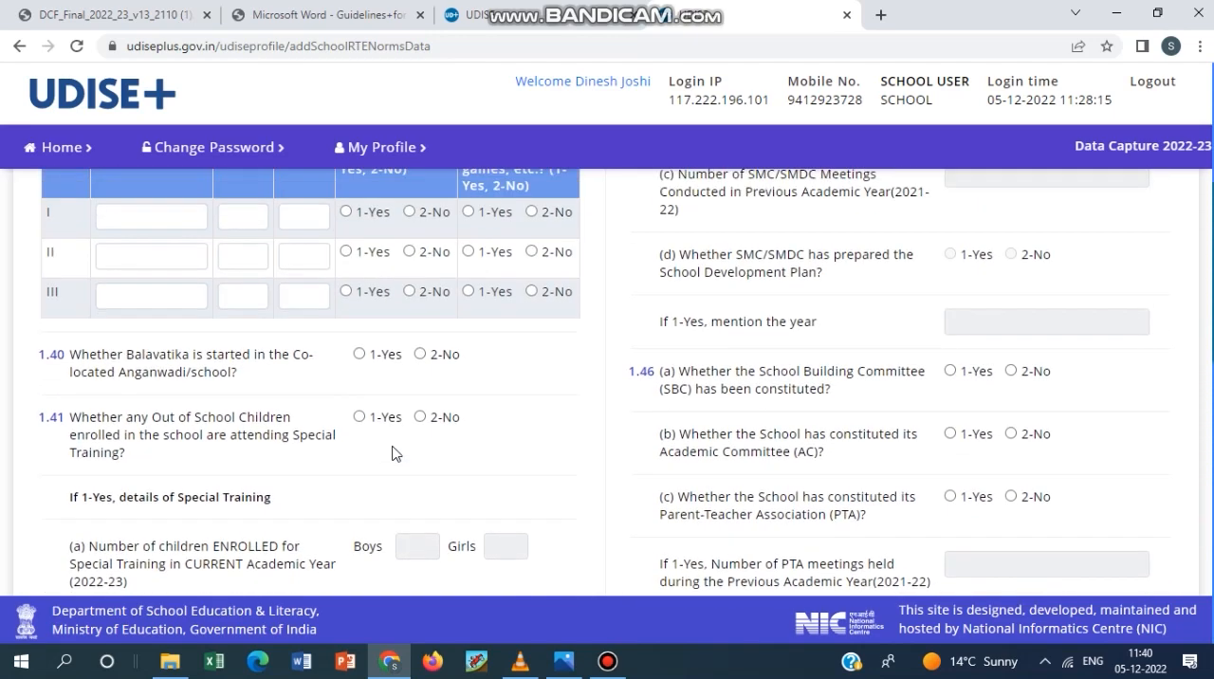
scroll(629, 455, down, 1)
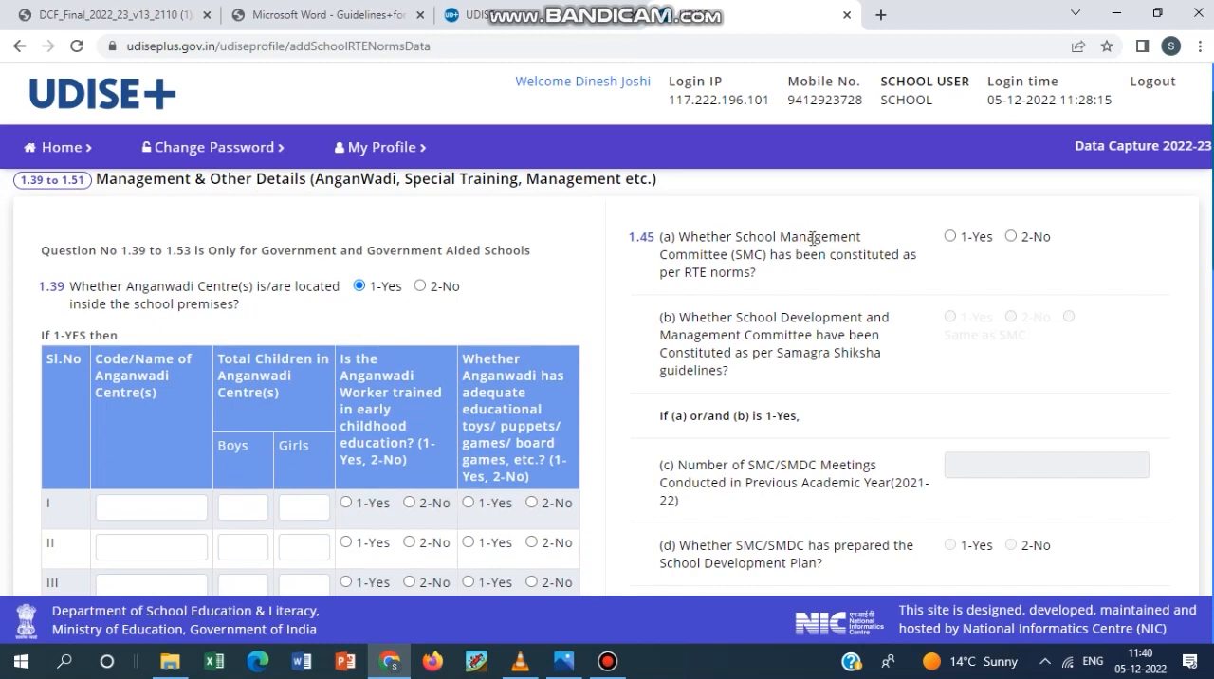
scroll(797, 297, up, 1)
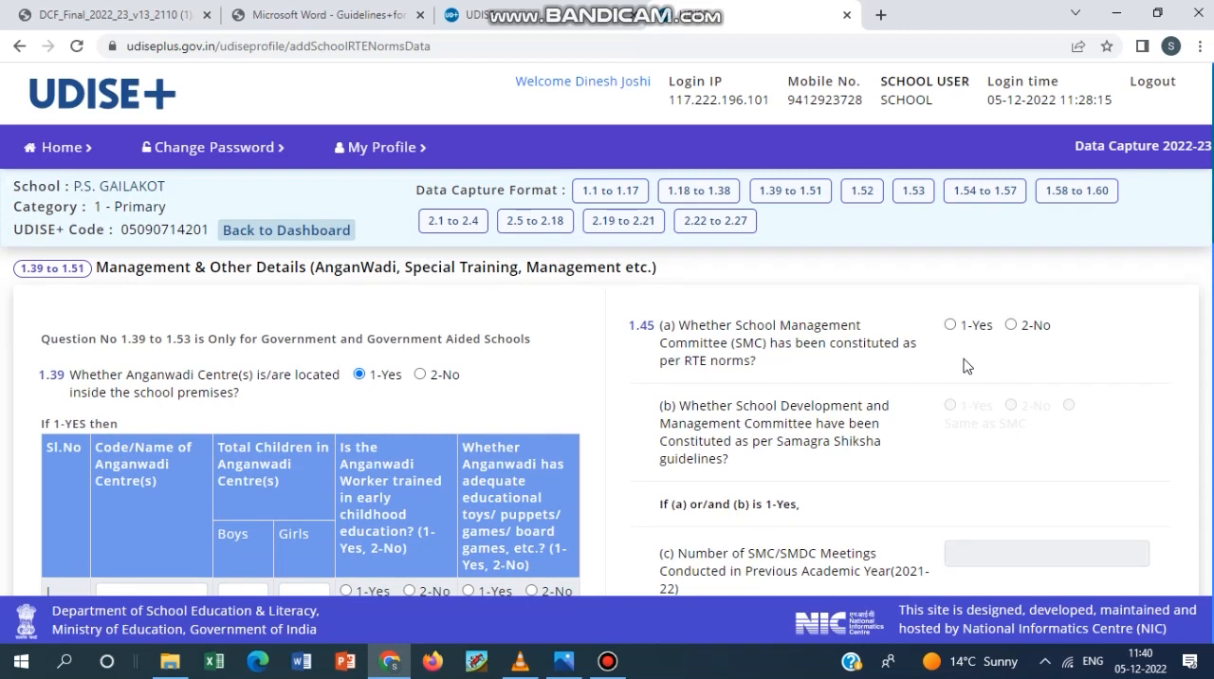
click(950, 325)
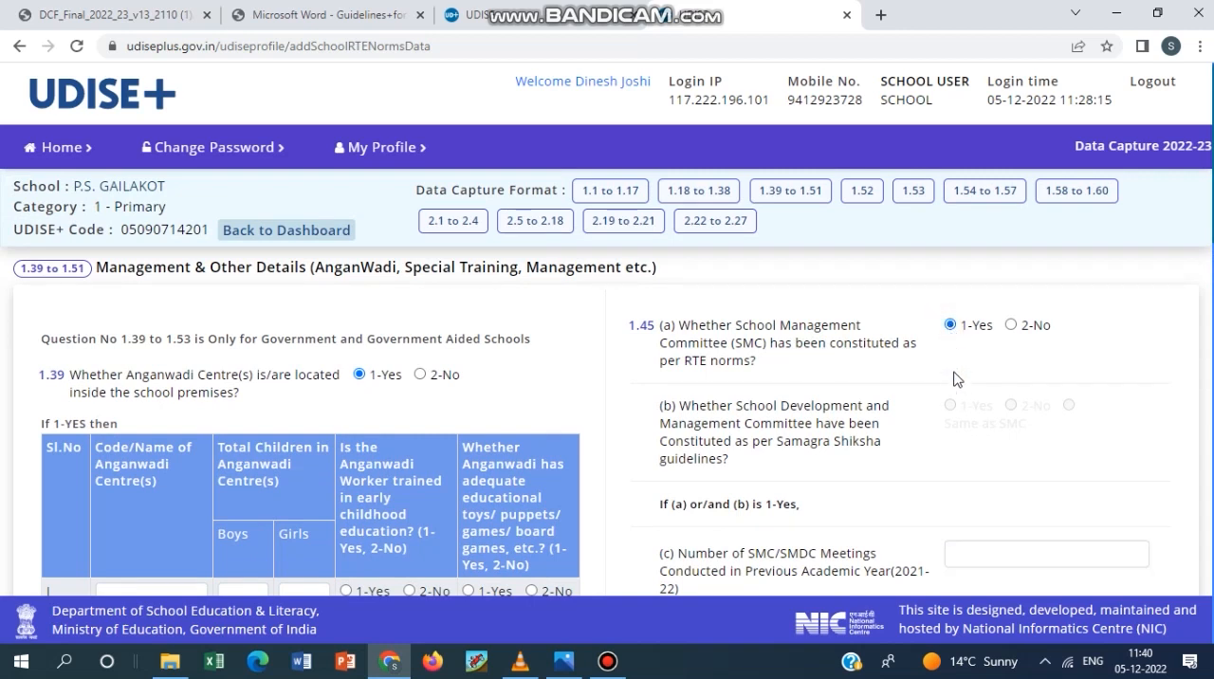
Examine 1.45 (b) on the School Development and Management Committee and the dependent items (c) and (d) that follow it.
scroll(956, 389, down, 1)
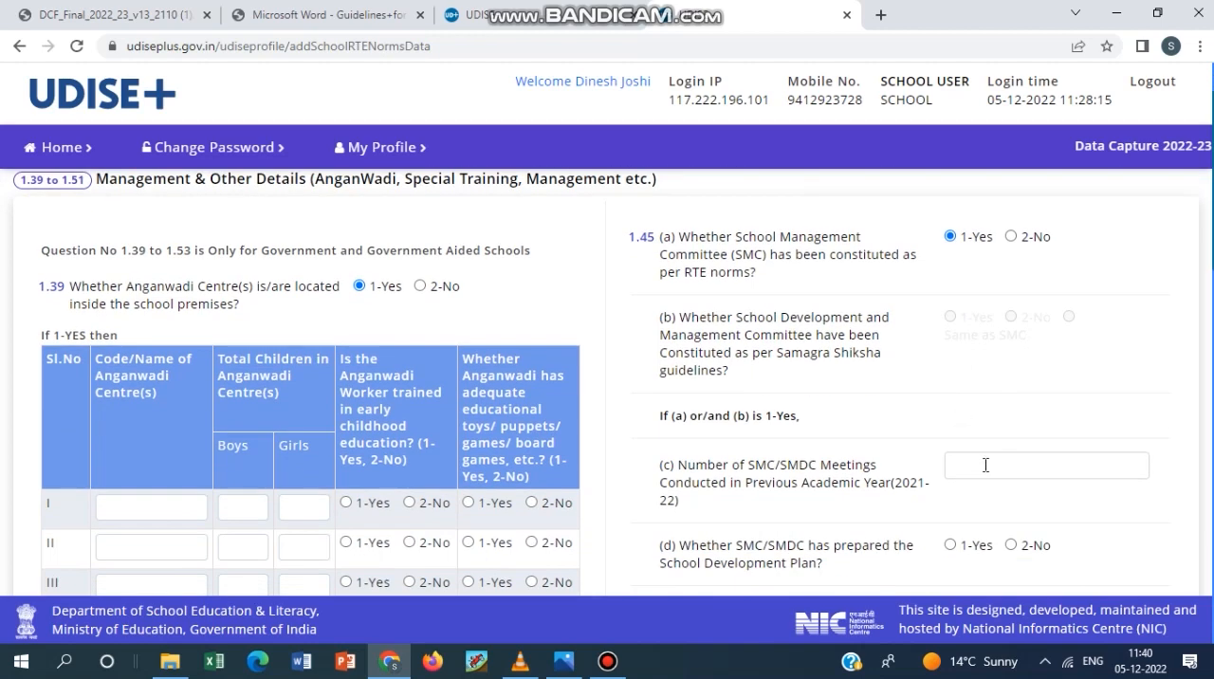
scroll(988, 421, up, 1)
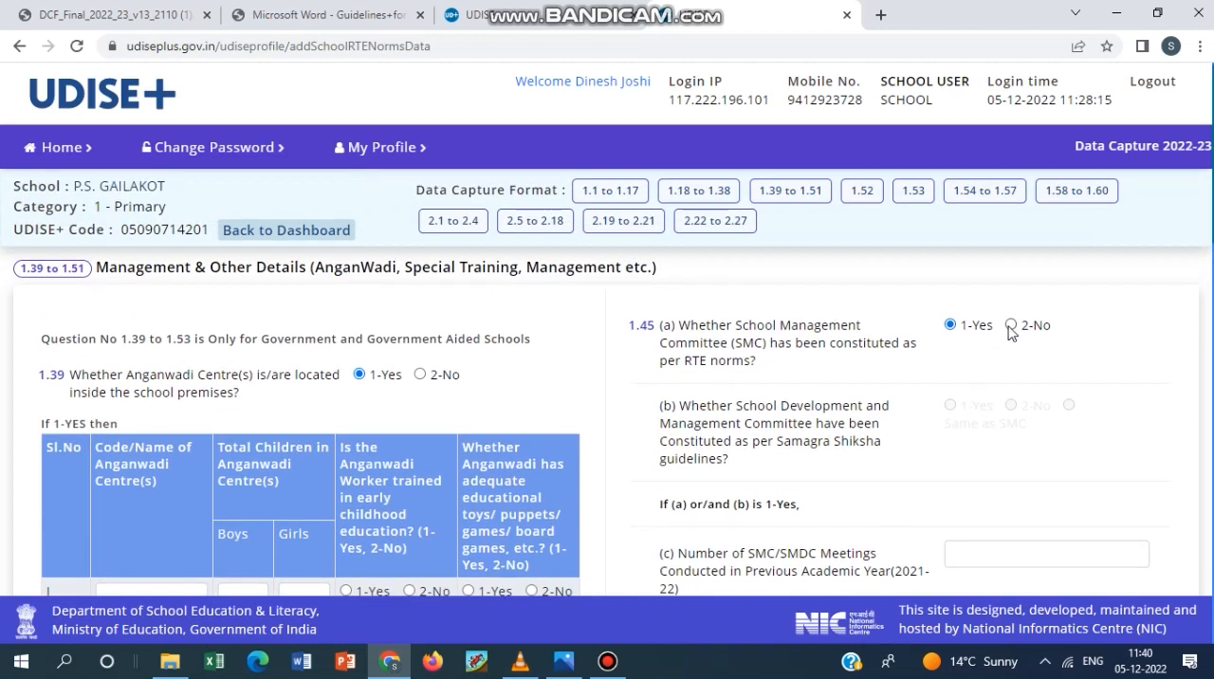
scroll(1013, 445, down, 1)
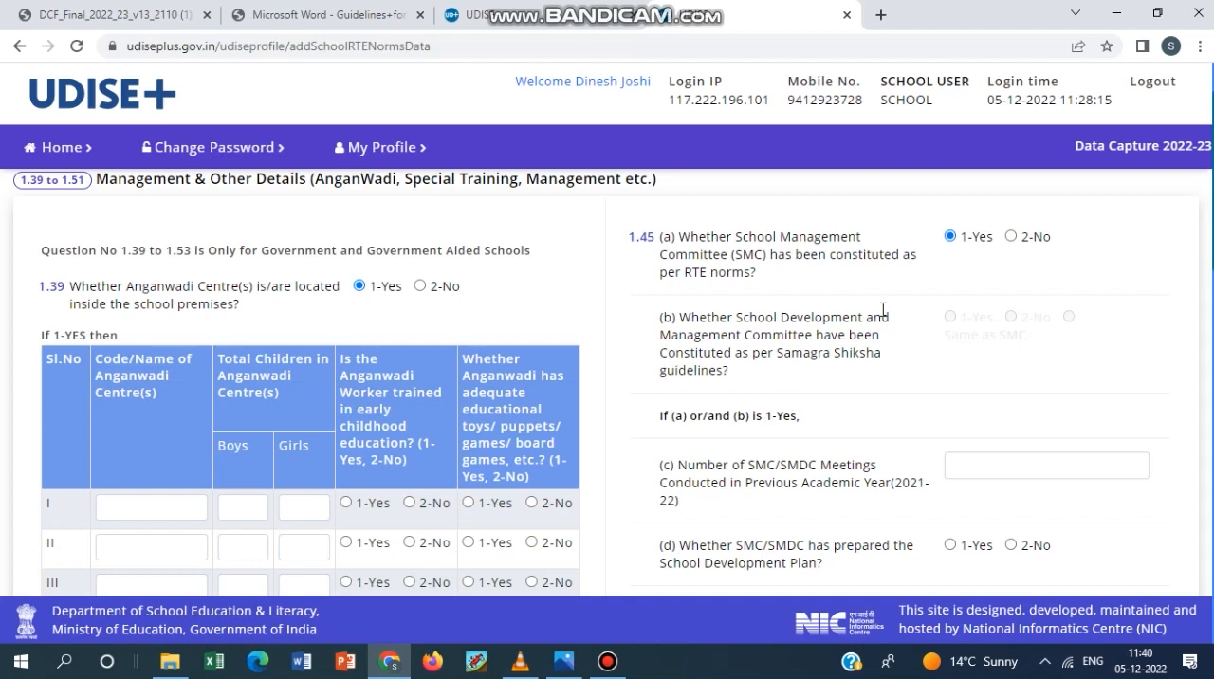
drag(662, 317, 778, 381)
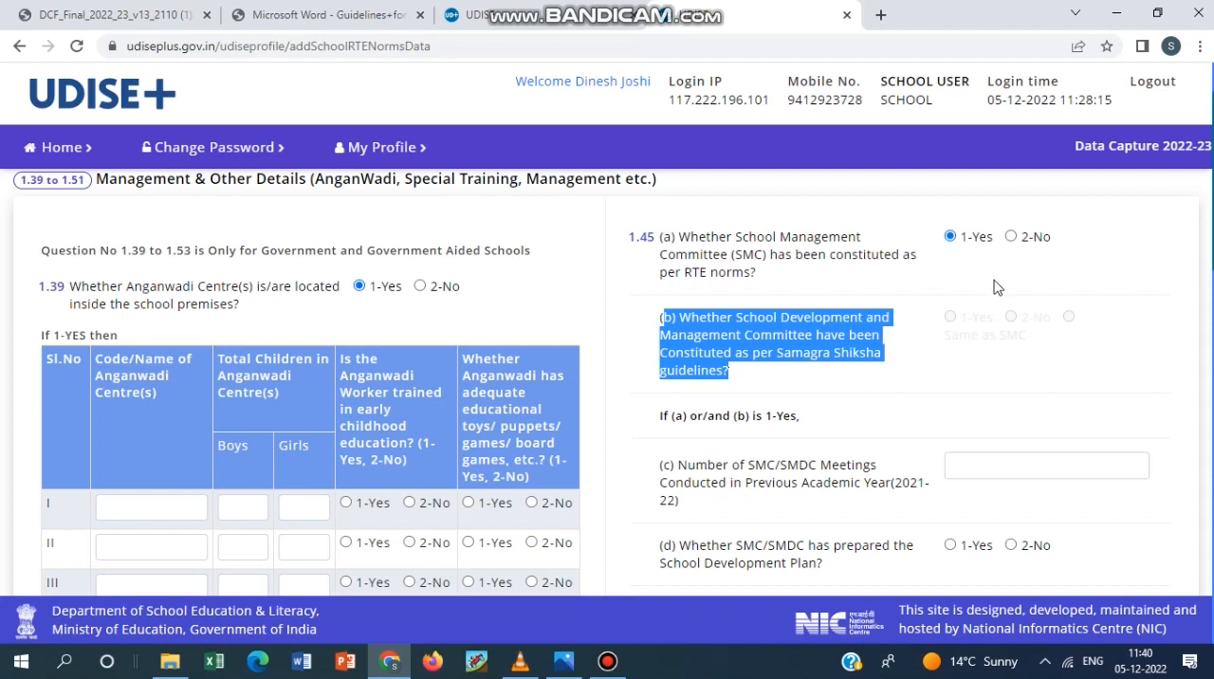
click(883, 408)
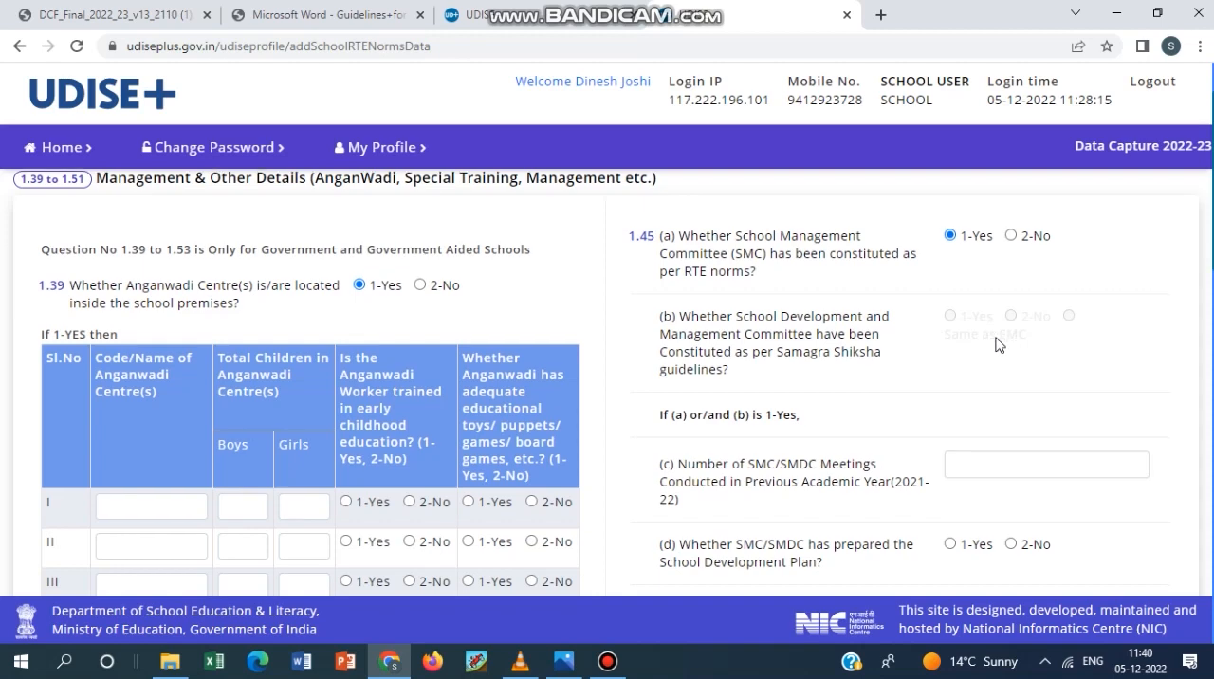
scroll(995, 341, down, 1)
scroll(996, 343, up, 1)
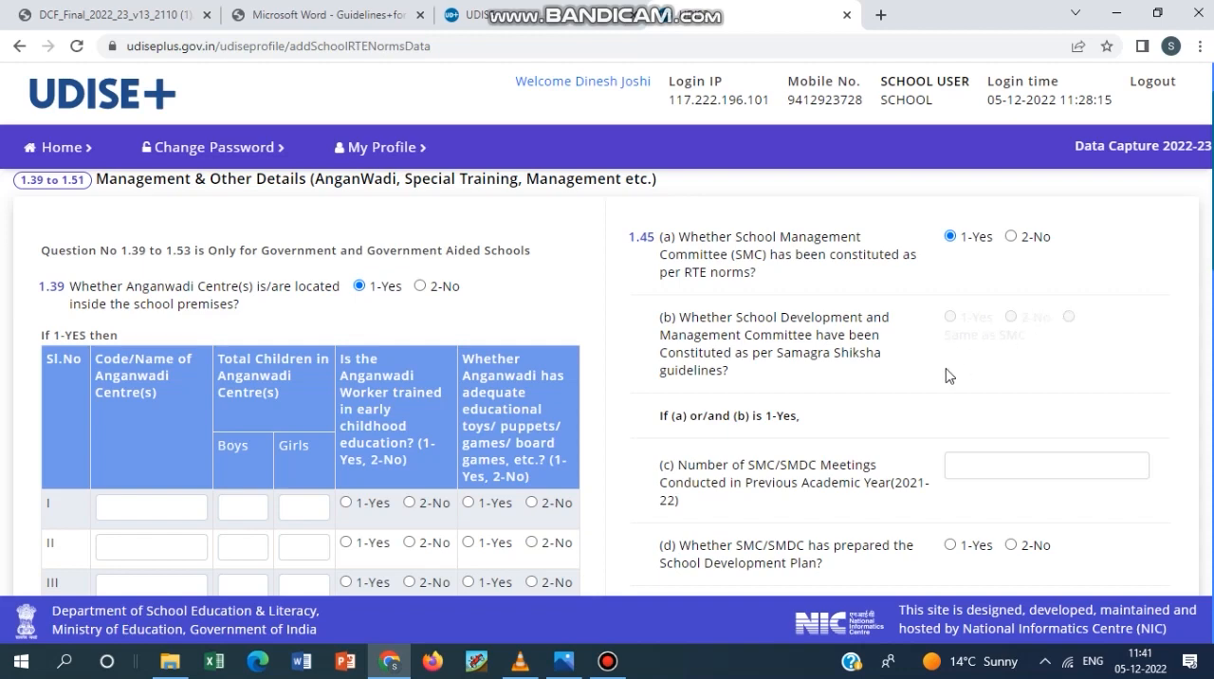
scroll(945, 372, down, 1)
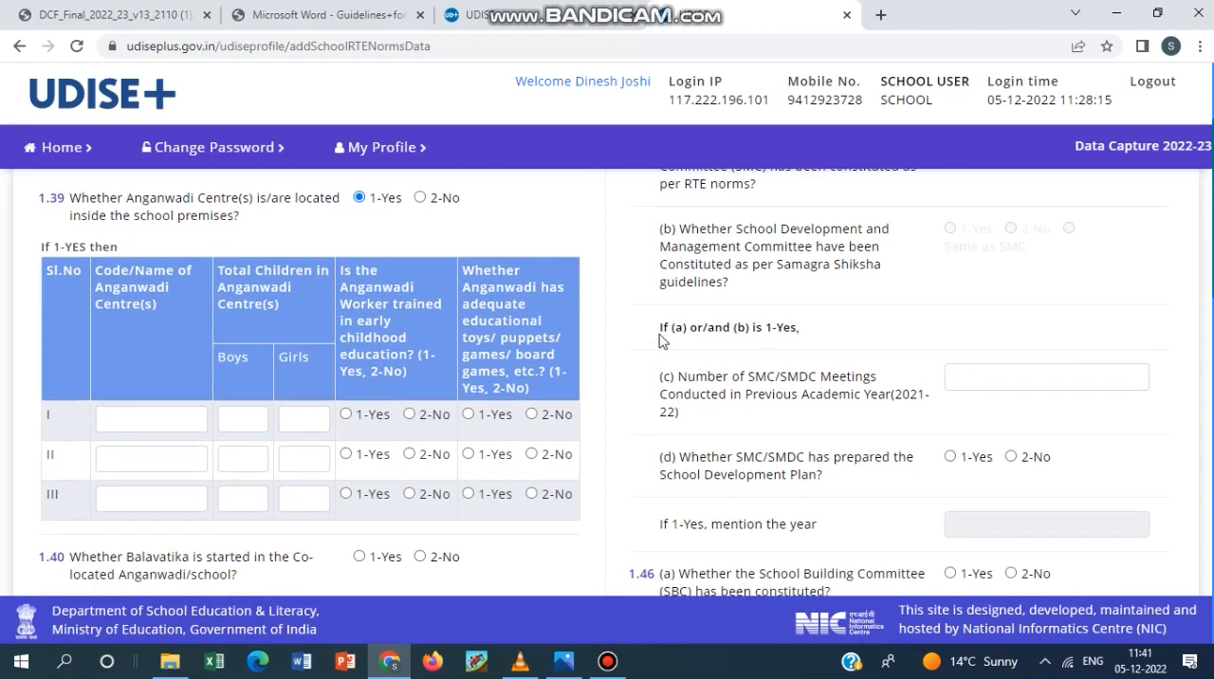
scroll(718, 332, up, 1)
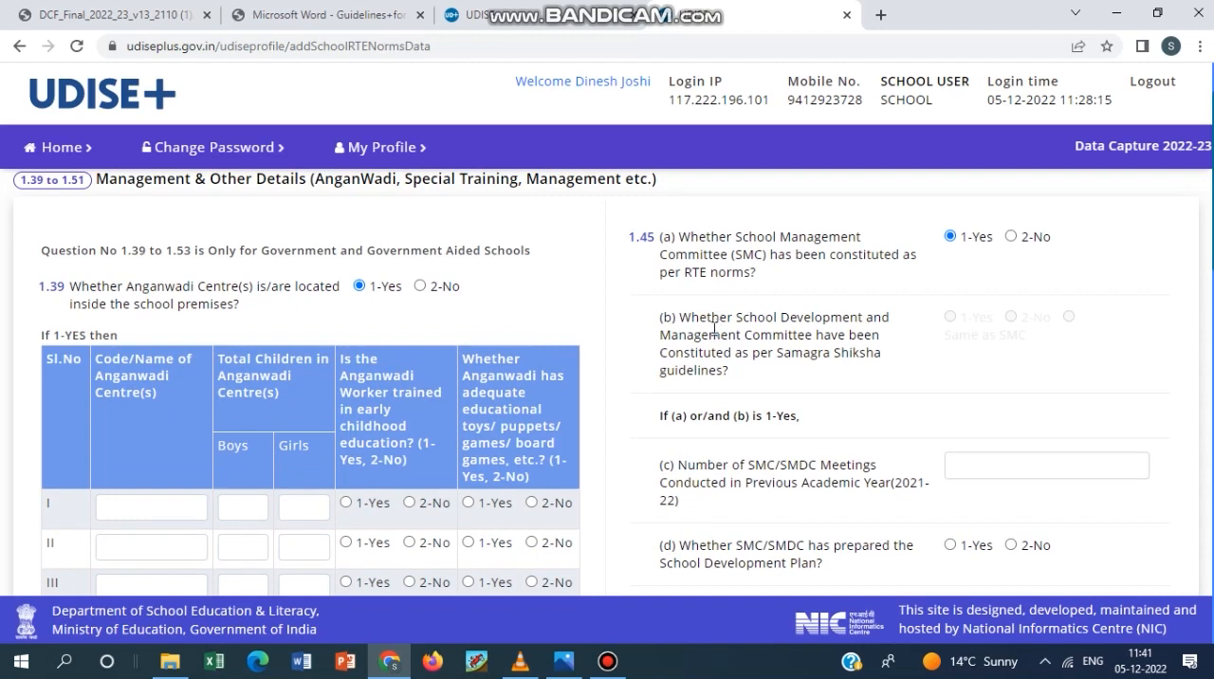
scroll(716, 330, down, 2)
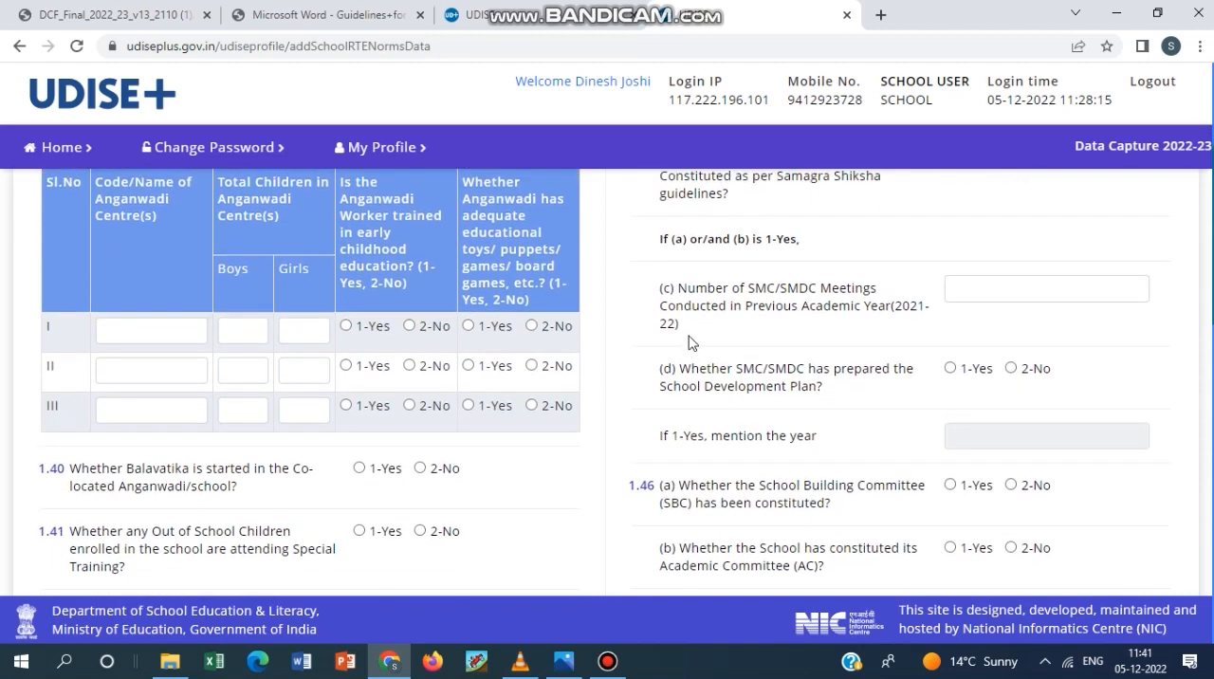
scroll(800, 380, up, 2)
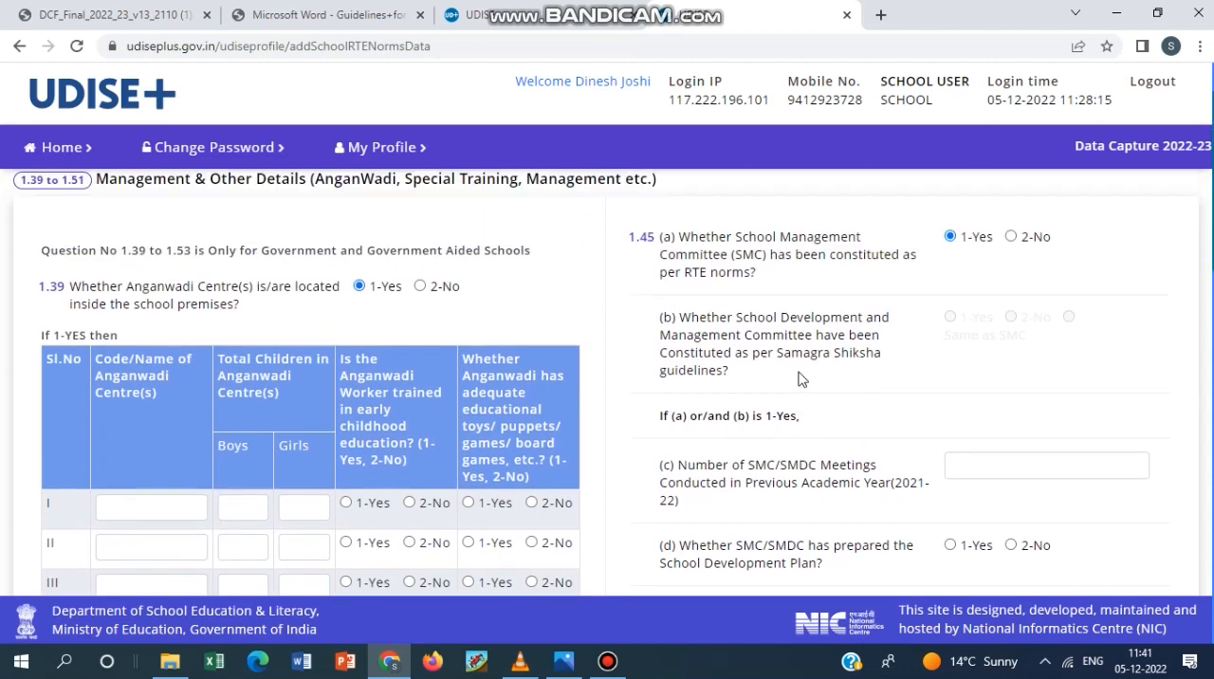
scroll(804, 377, down, 1)
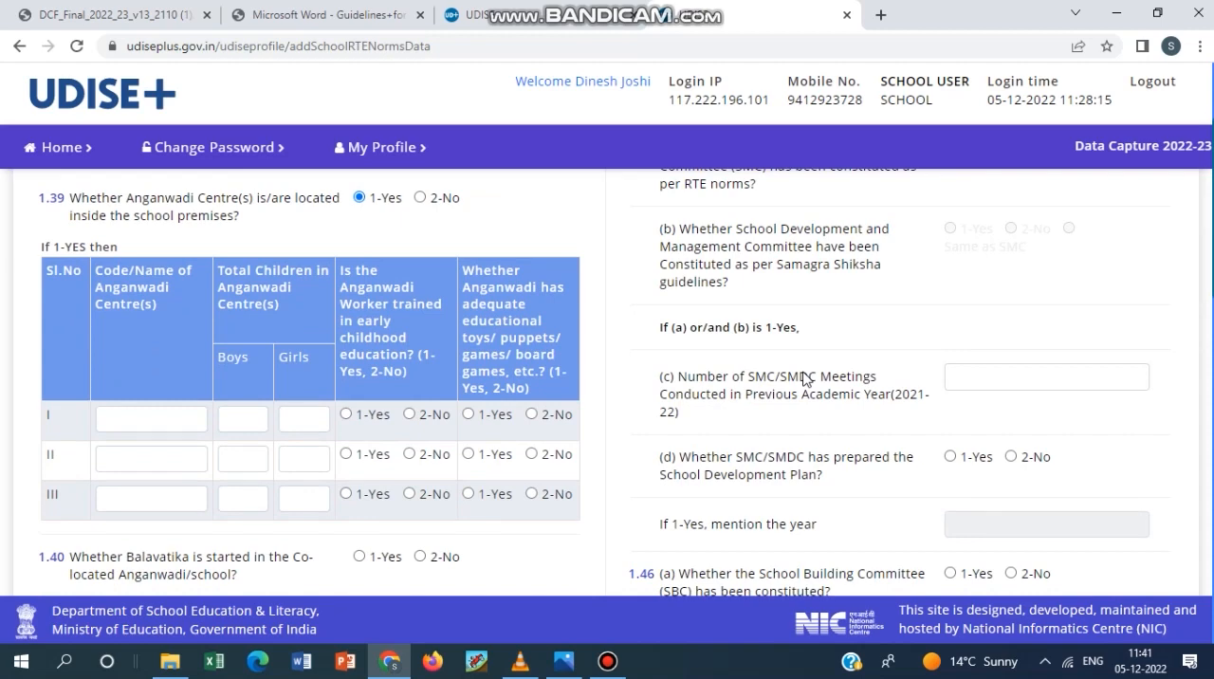
scroll(806, 368, down, 1)
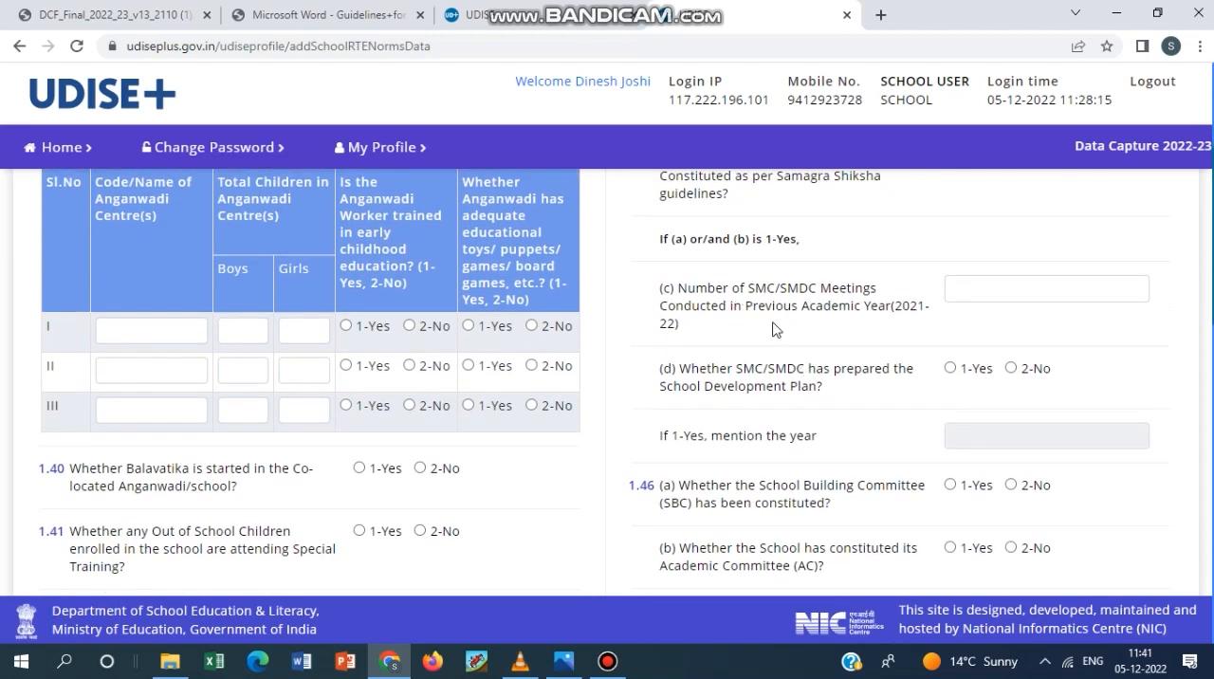
scroll(775, 328, up, 1)
scroll(735, 368, up, 1)
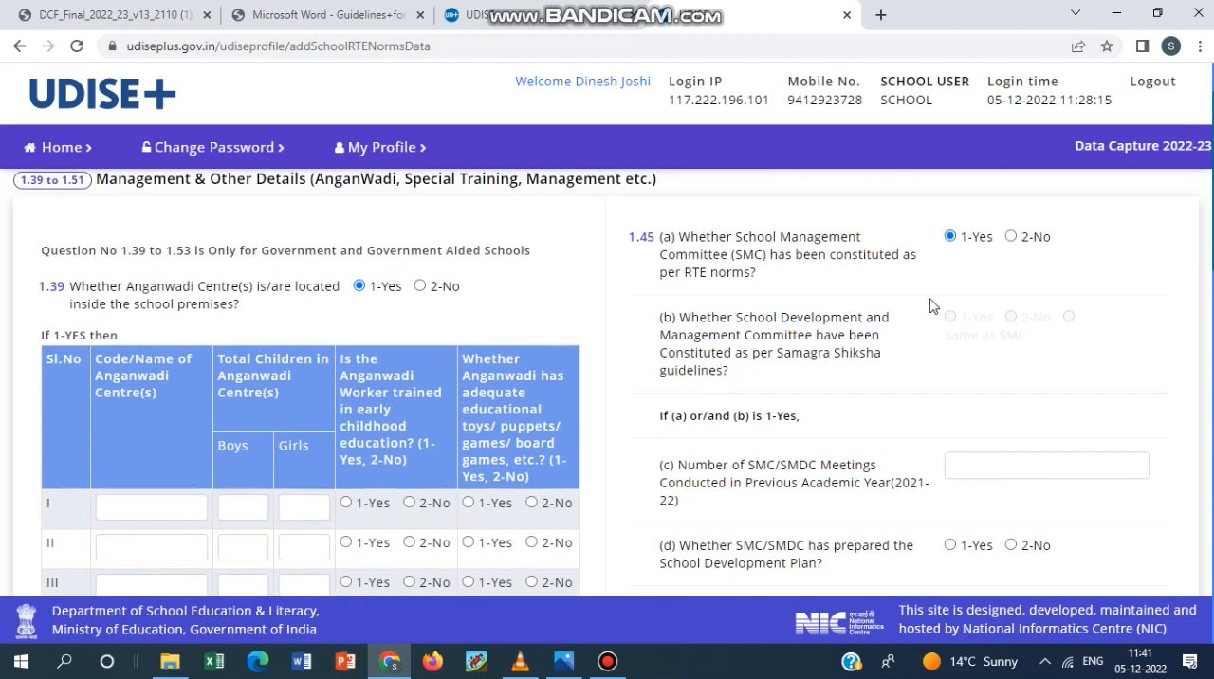
Activate the SMC/SMDC meetings field of 1.45 (c) and answer 1-Yes to 1.45 (d) on the School Development Plan.
scroll(906, 361, down, 1)
click(1000, 376)
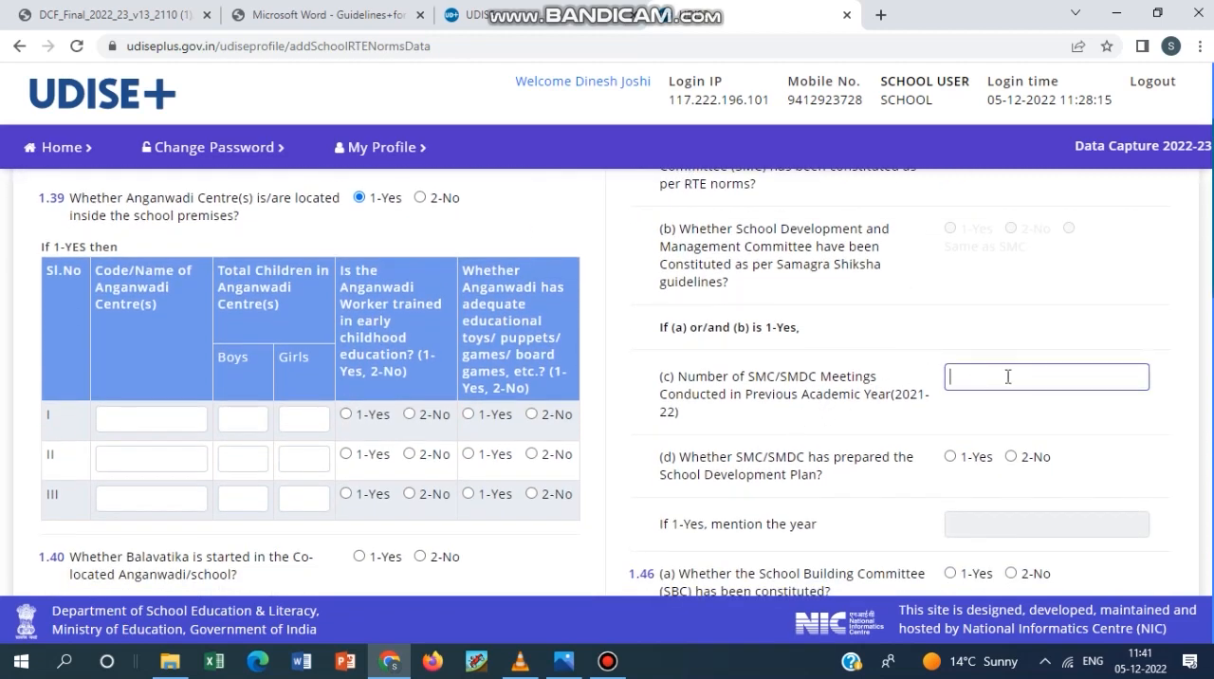
scroll(1021, 377, down, 1)
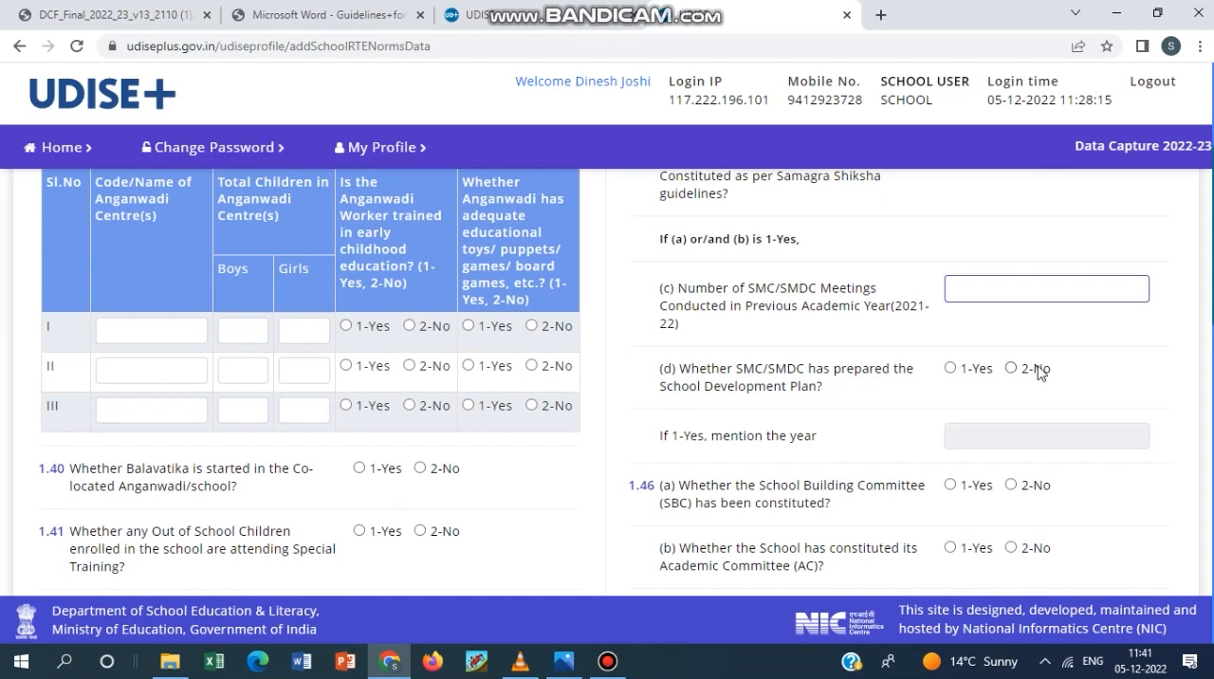
click(950, 369)
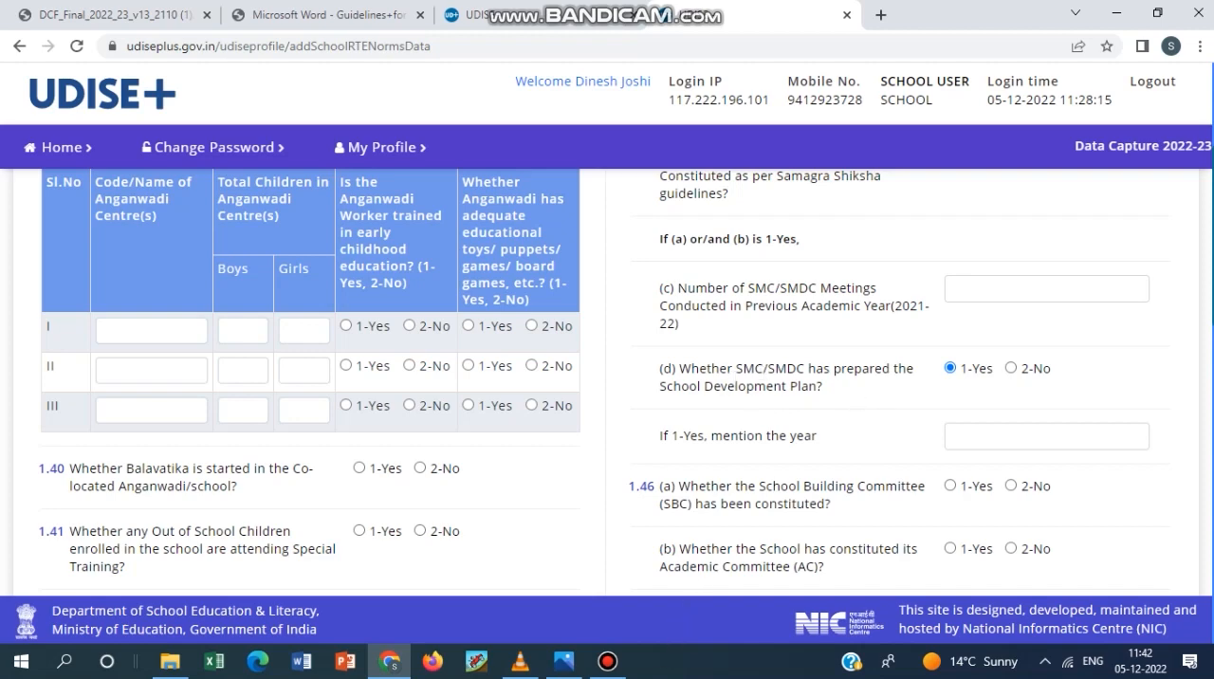
mouse_move(599, 673)
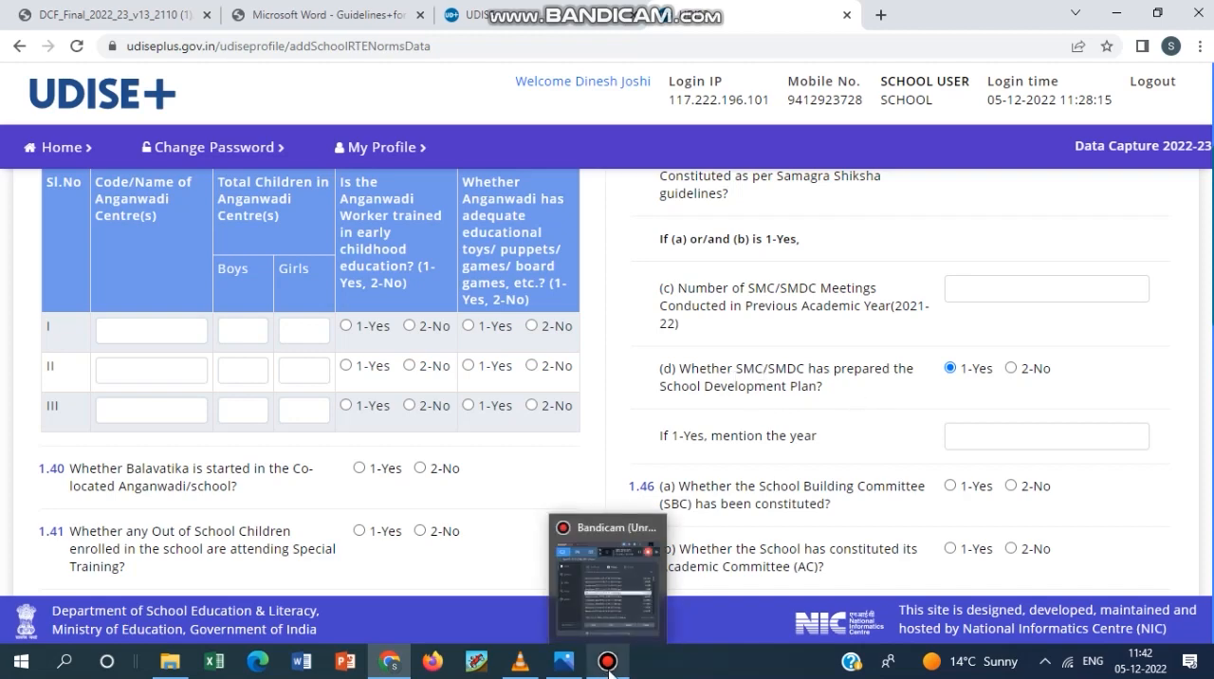
click(608, 662)
drag(887, 76, 132, 25)
scroll(868, 372, down, 1)
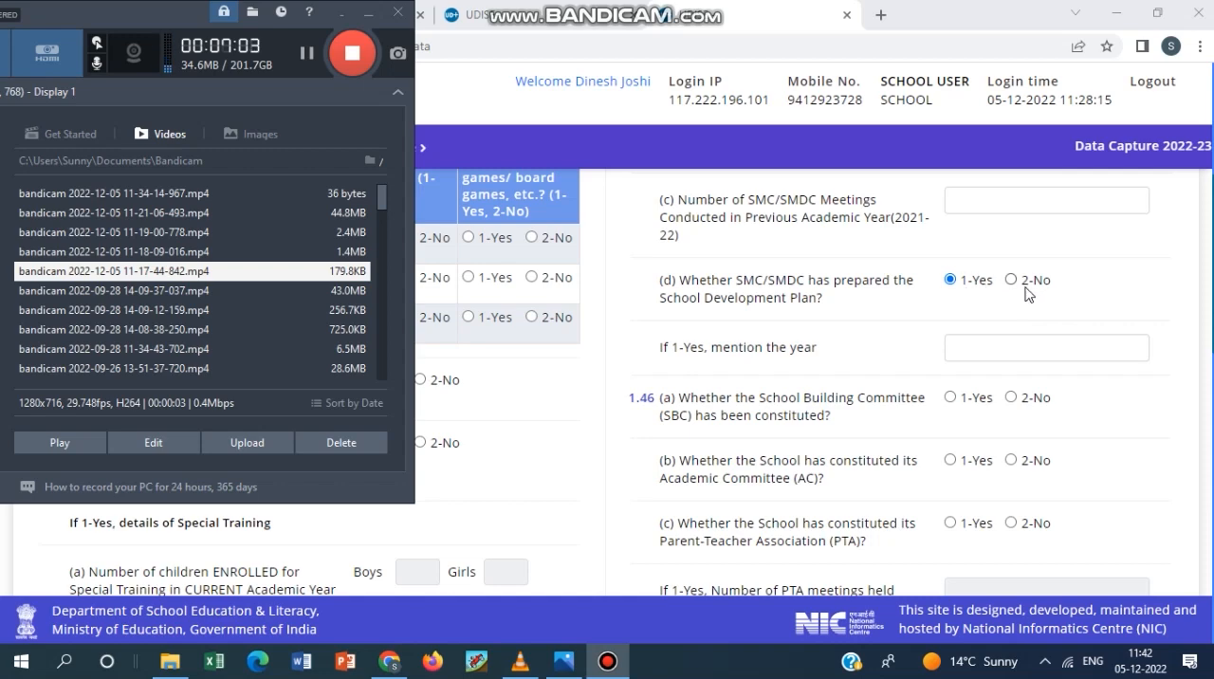
drag(77, 10, 184, 99)
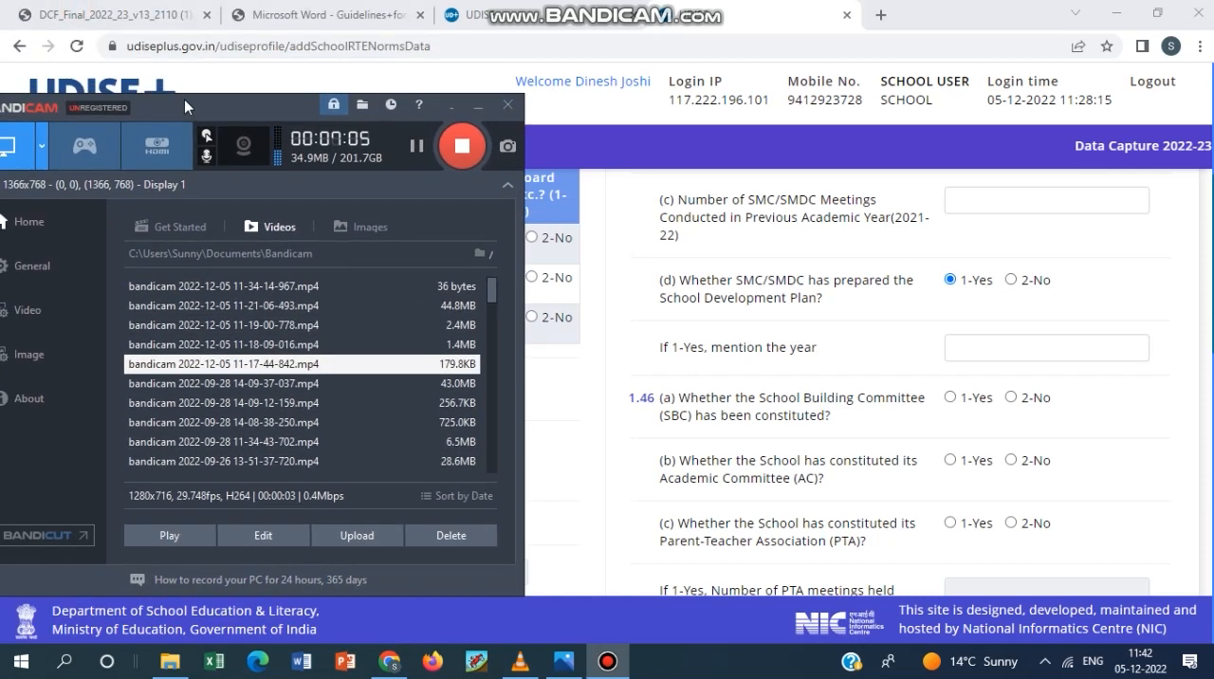
Activate the year field under 1.45 (d) for the School Development Plan.
click(984, 350)
click(607, 661)
click(991, 359)
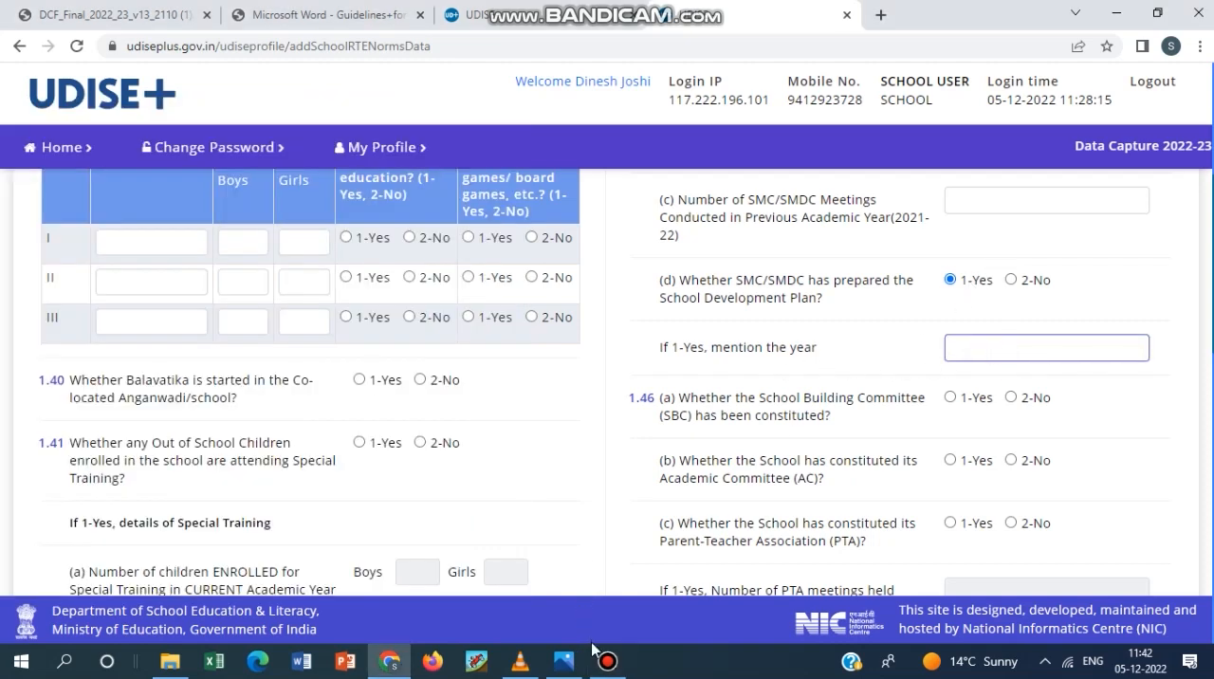
Answer 1-Yes to 1.46 (c) on the Parent-Teacher Association and activate the field for the number of PTA meetings held in 2021-22.
click(611, 669)
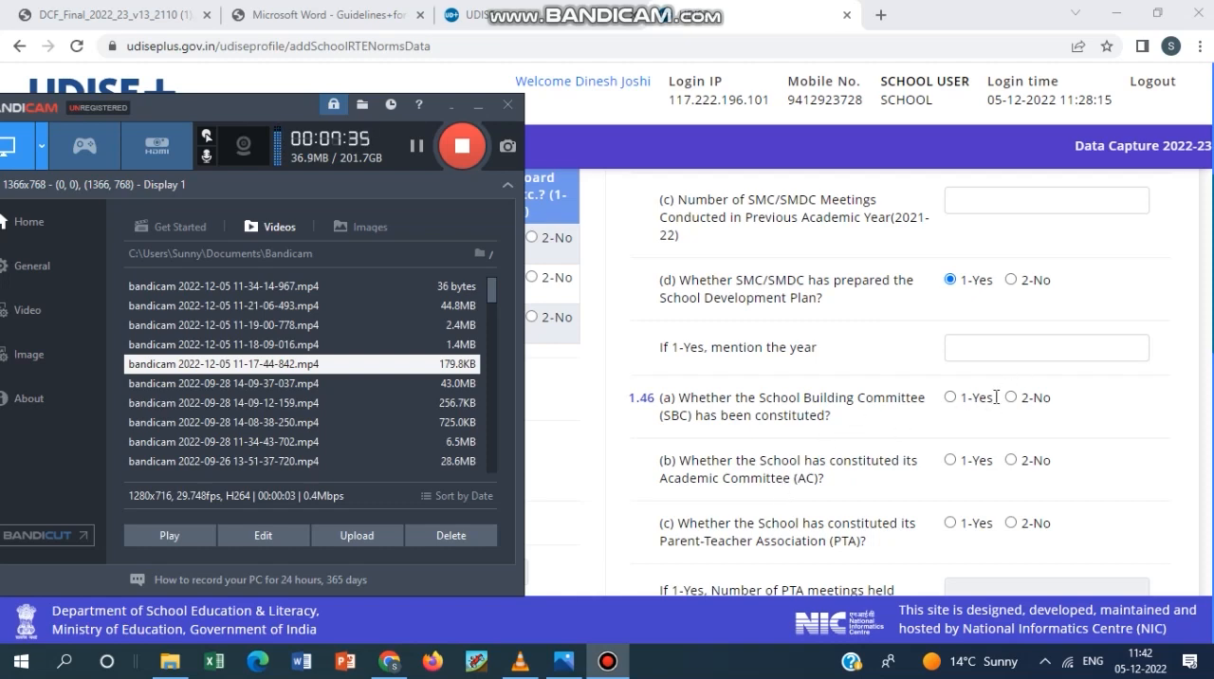
scroll(996, 396, down, 3)
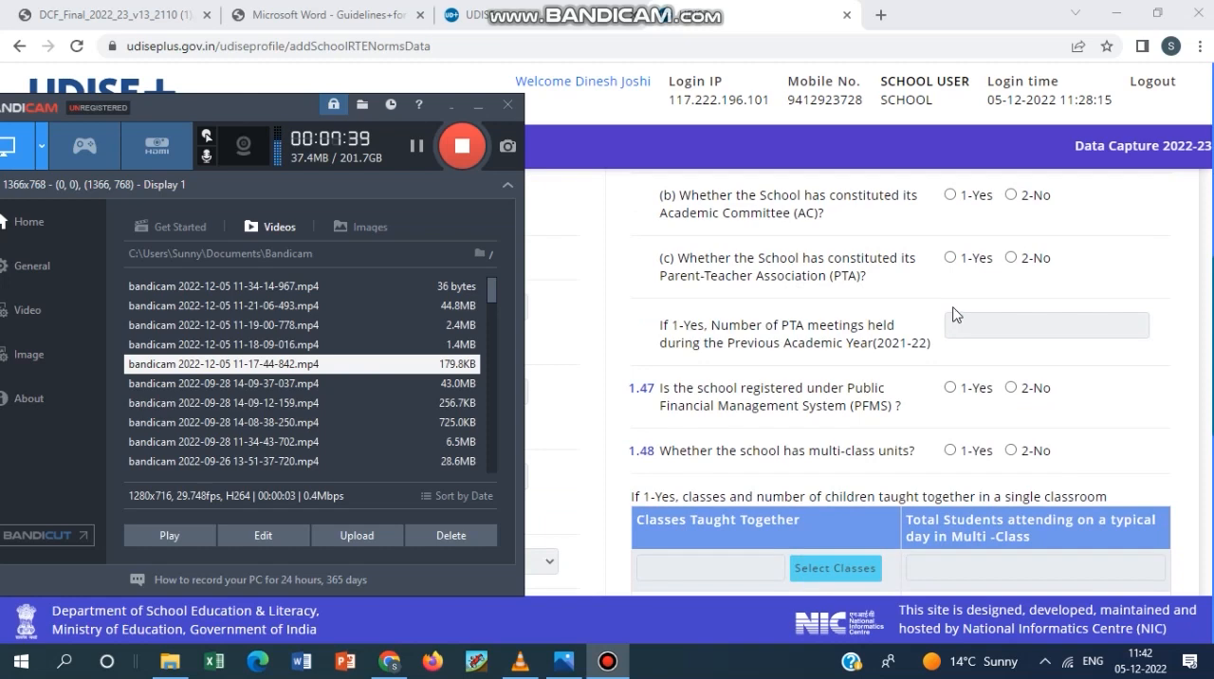
scroll(991, 313, up, 3)
scroll(977, 380, down, 2)
scroll(877, 336, down, 1)
click(949, 259)
click(970, 324)
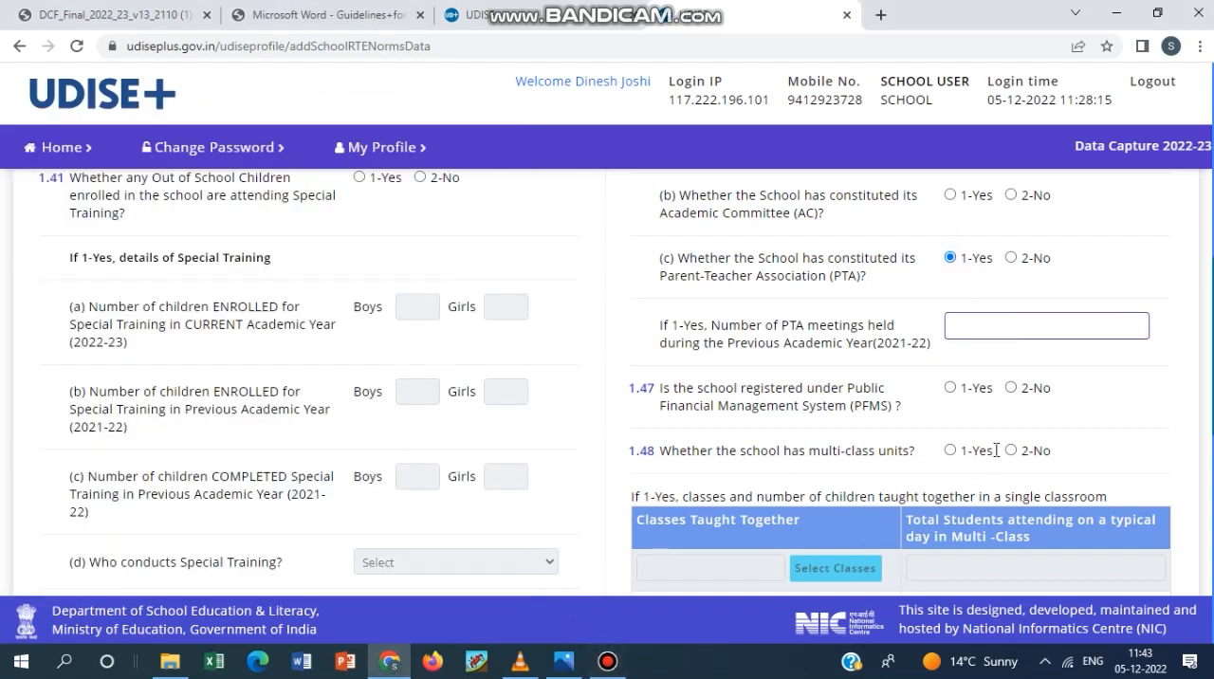
Review 1.47 on Public Financial Management System registration and 1.48 on multi-class units with its classes table.
scroll(996, 450, down, 1)
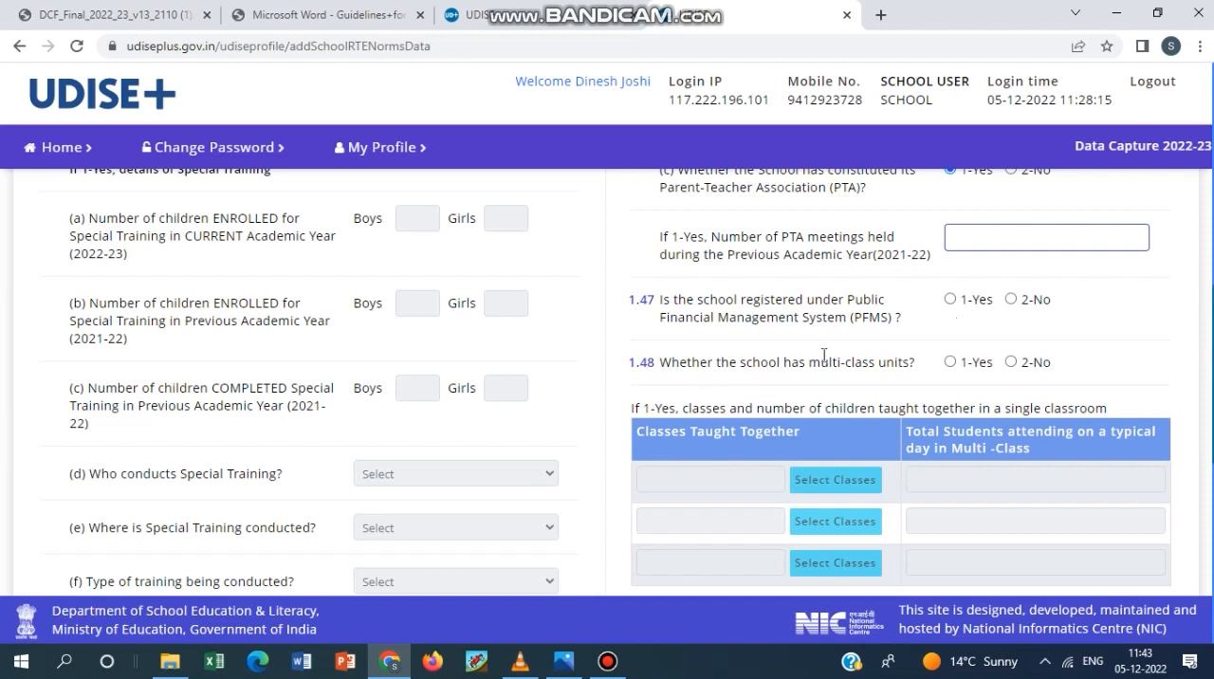
scroll(686, 502, down, 1)
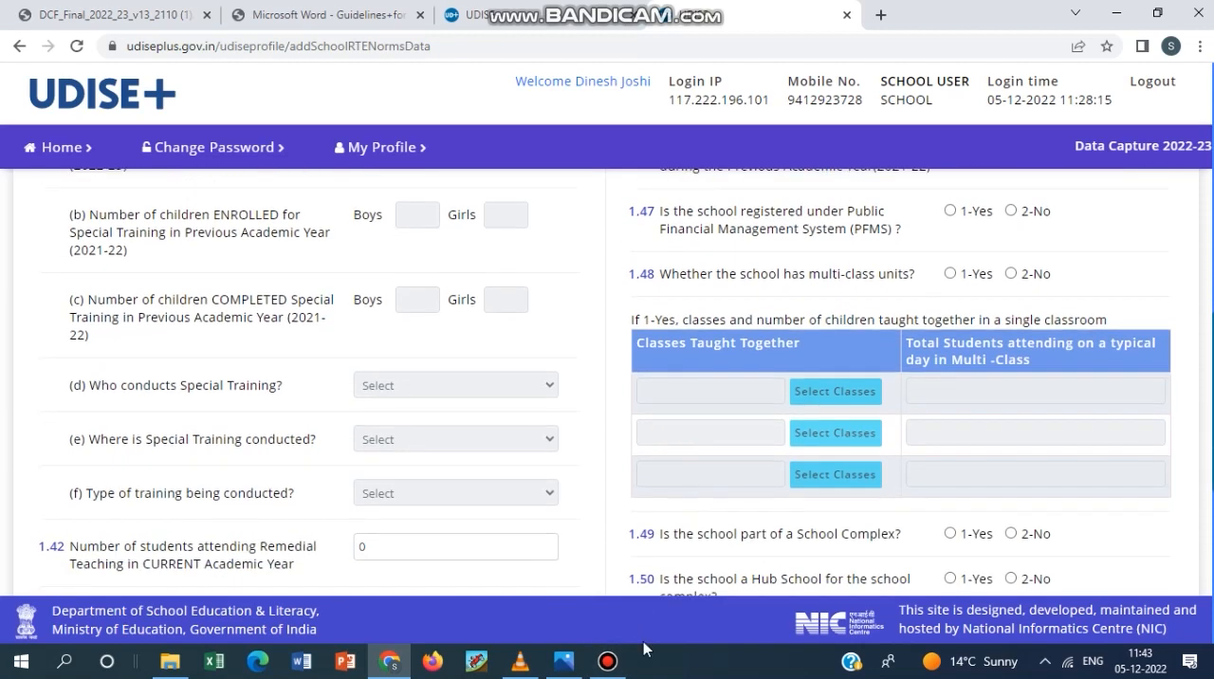
click(608, 661)
click(617, 669)
click(607, 661)
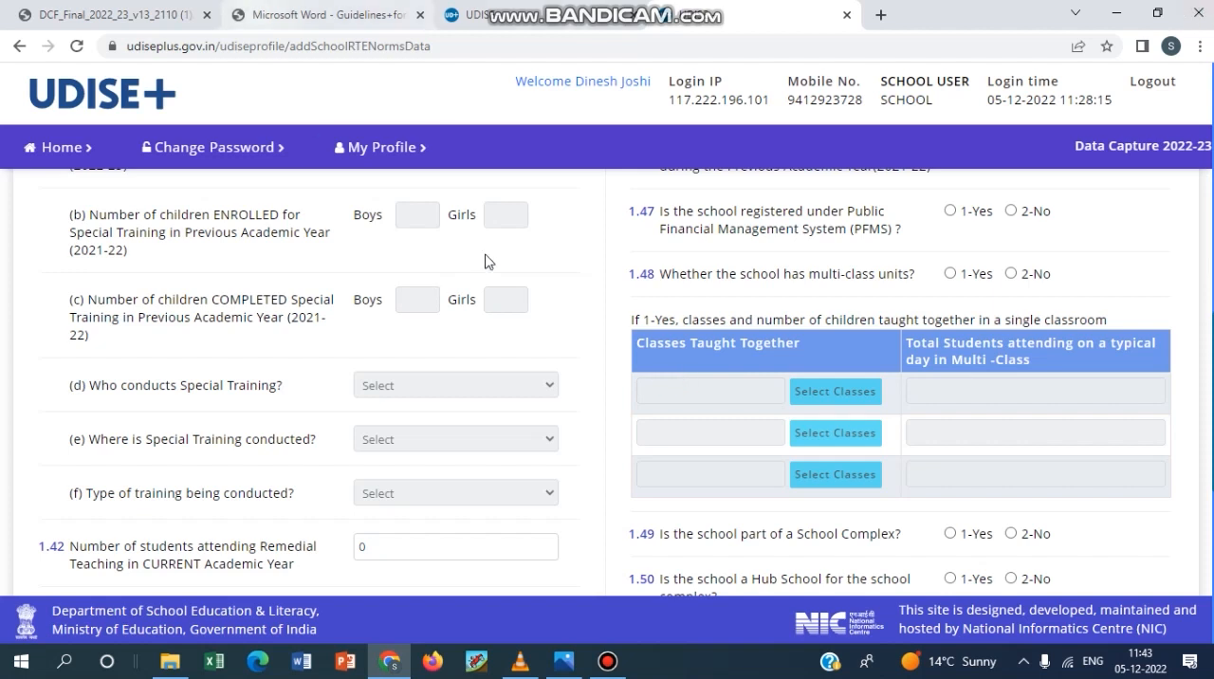
Answer 1-Yes to 1.48 on multi-class units, set classes 1, 2 and 3 in the first row, and activate its total students field.
click(949, 275)
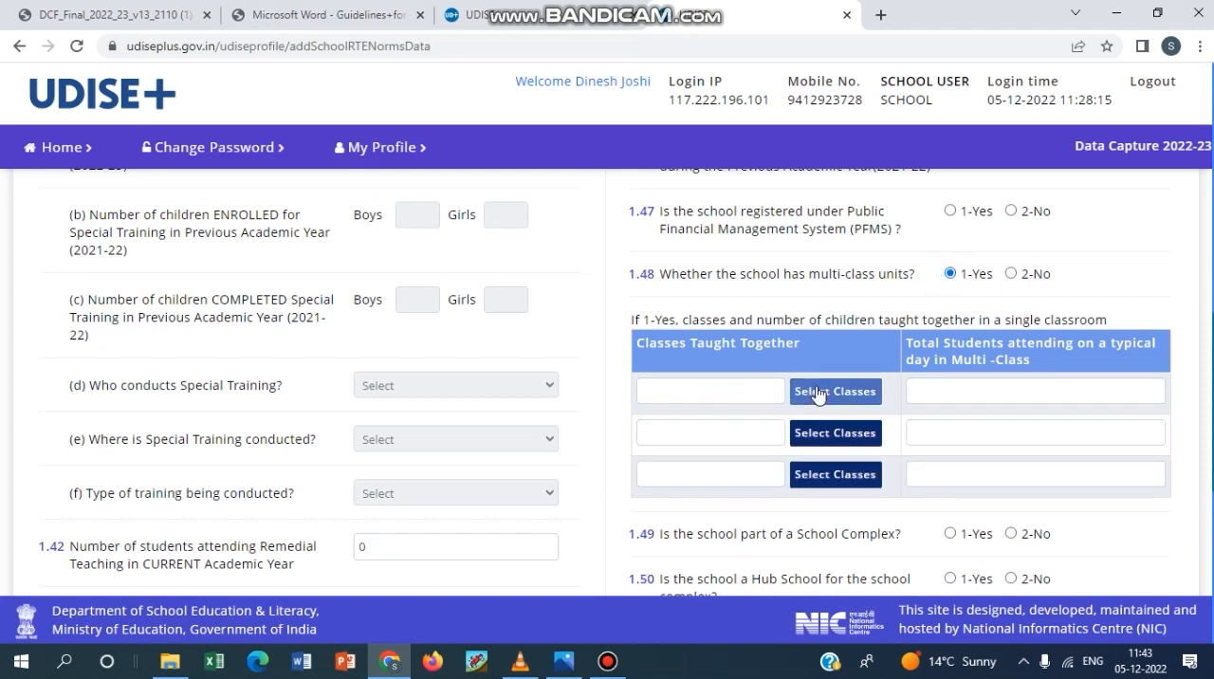
click(852, 392)
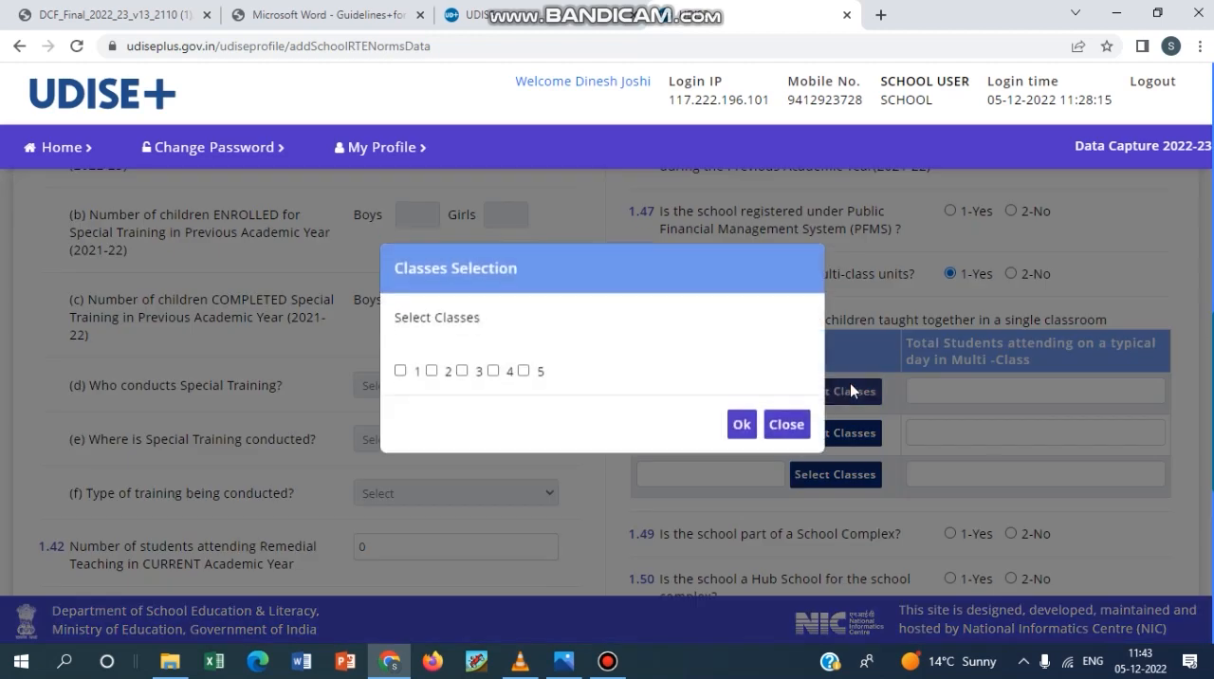
click(400, 375)
click(431, 376)
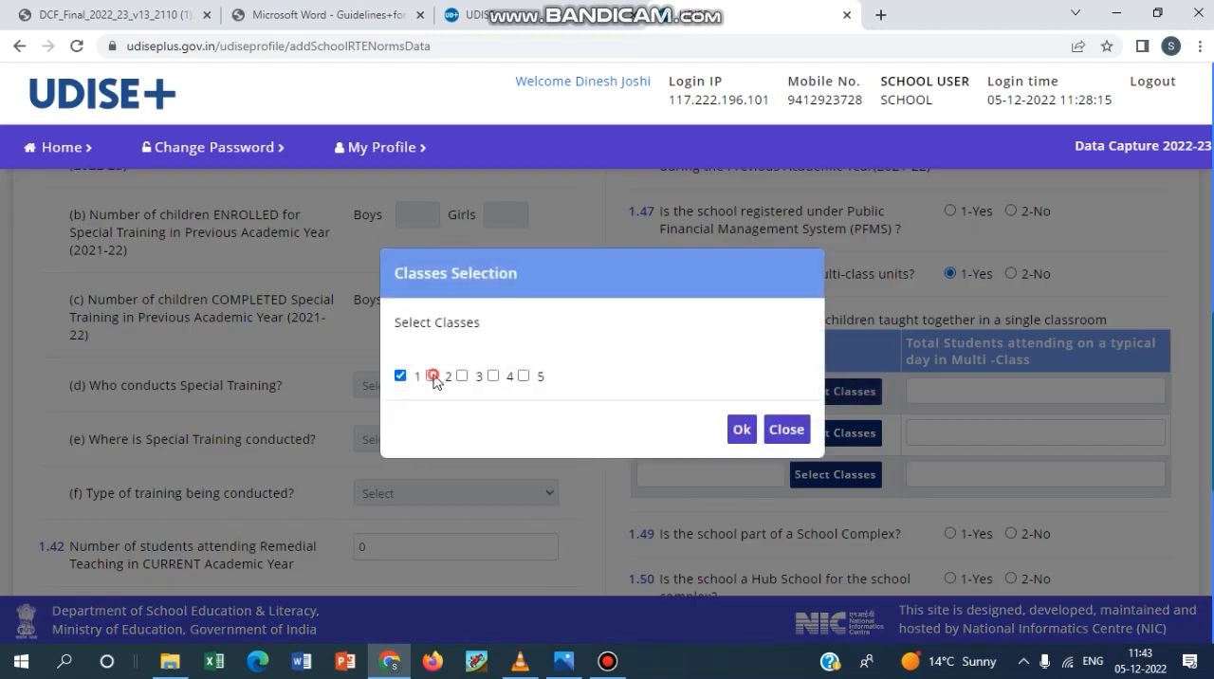
click(461, 376)
click(741, 428)
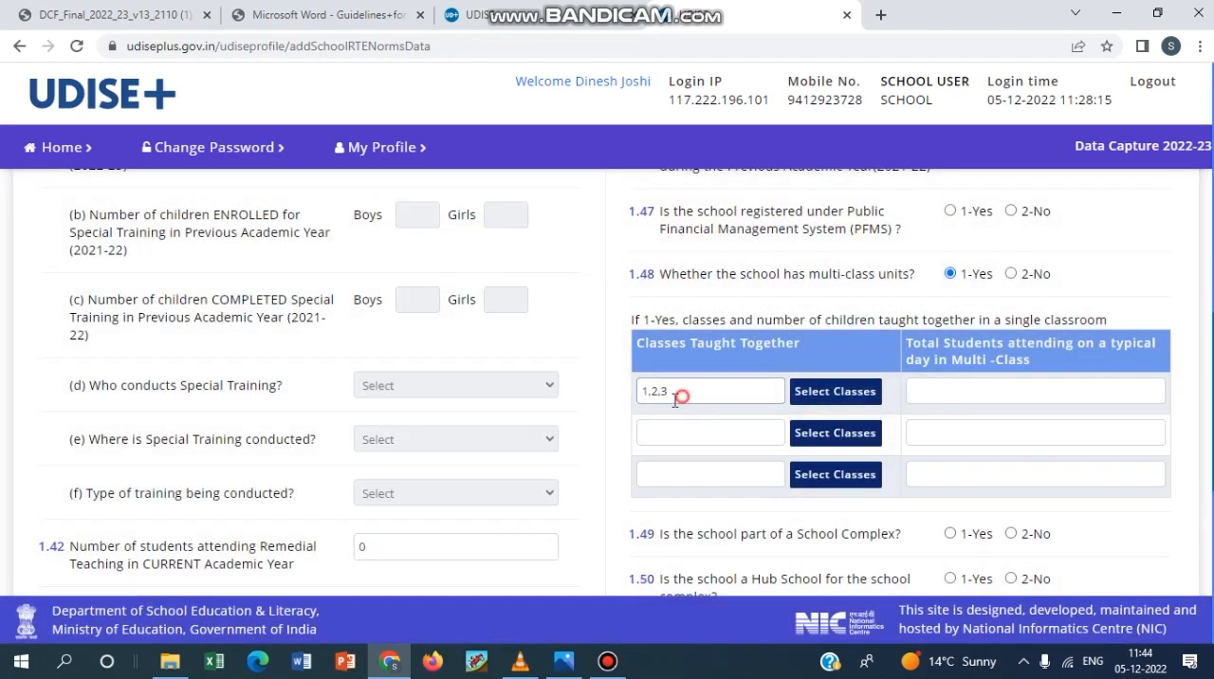
drag(680, 392, 643, 401)
click(963, 386)
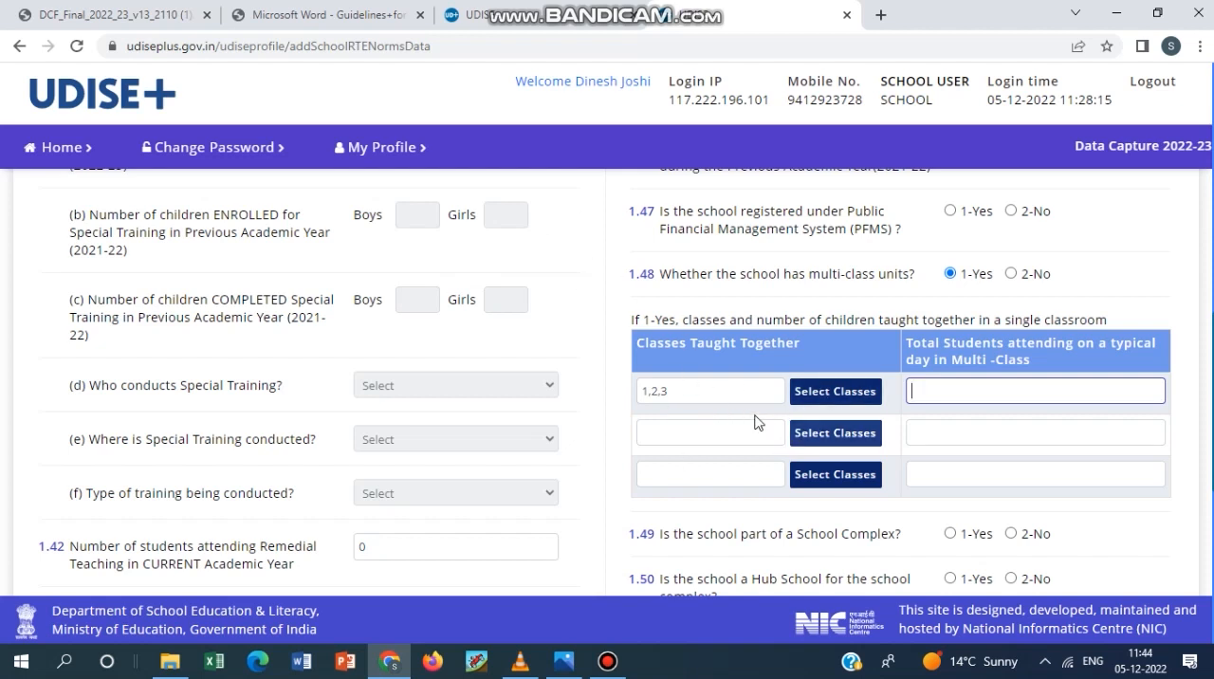
Set classes 4 and 5 as taught together in the second row of the 1.48 multi-class table.
click(821, 433)
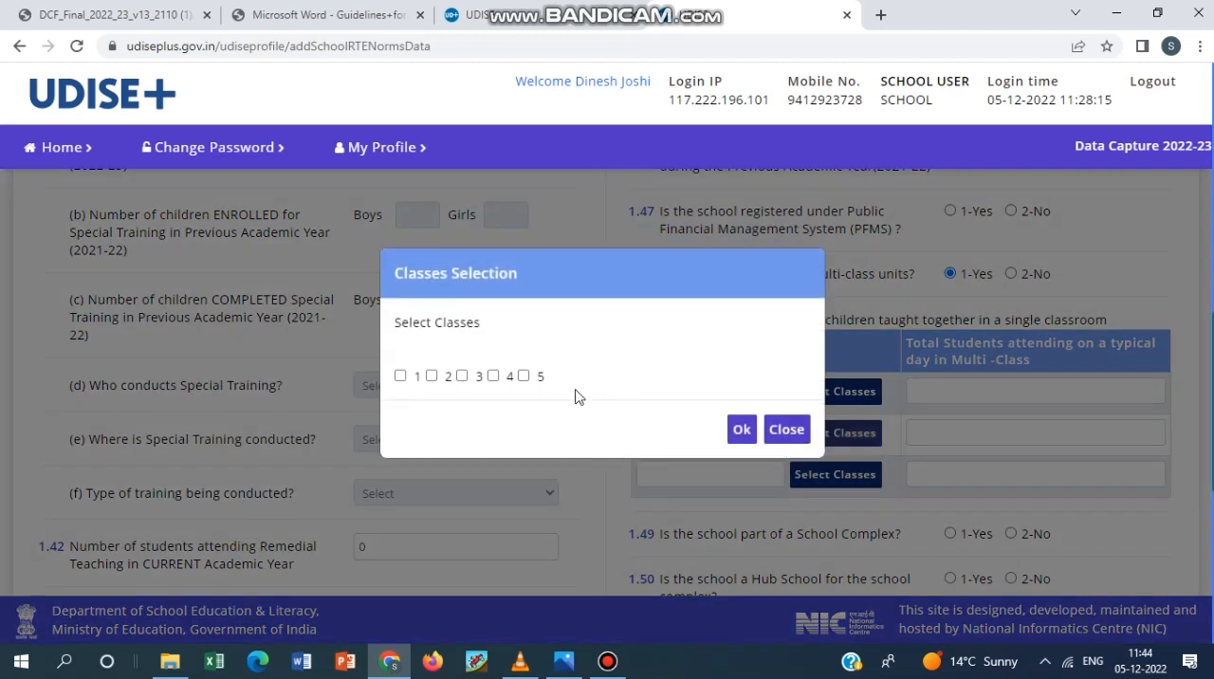
click(495, 376)
click(523, 375)
click(740, 428)
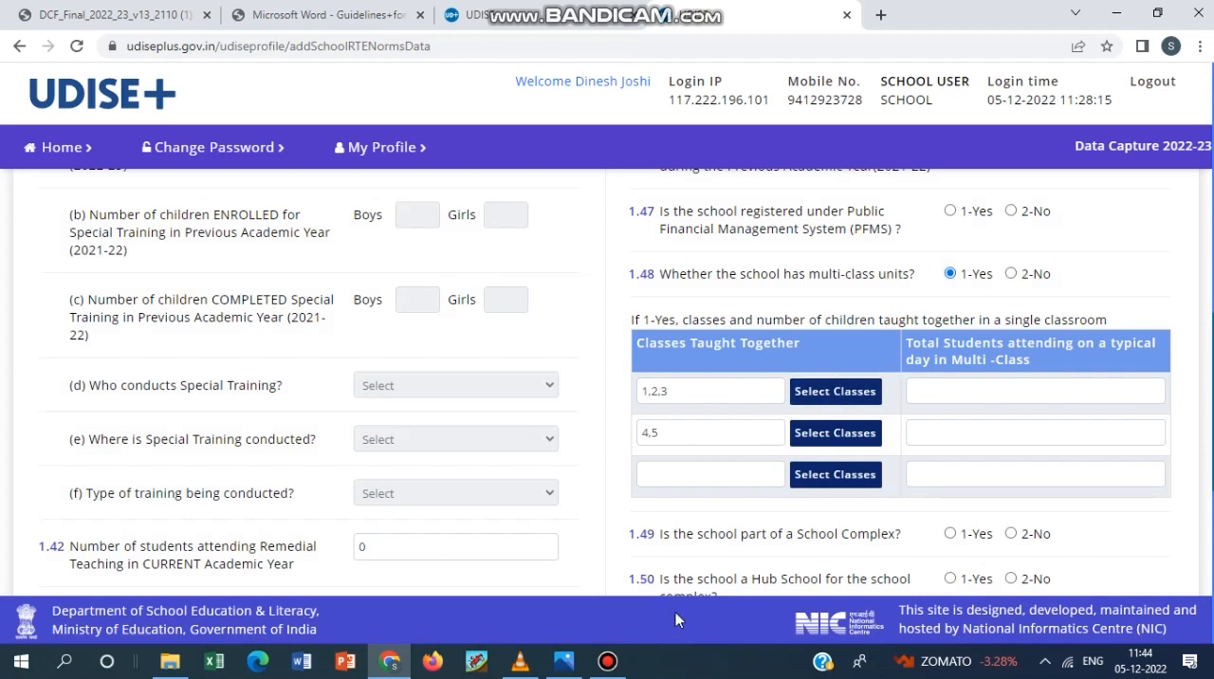
Examine 1.49 and 1.50 on the School Complex and Hub School, and 1.51 on Ek Bharat Shreshtha Bharat activities.
scroll(771, 358, down, 2)
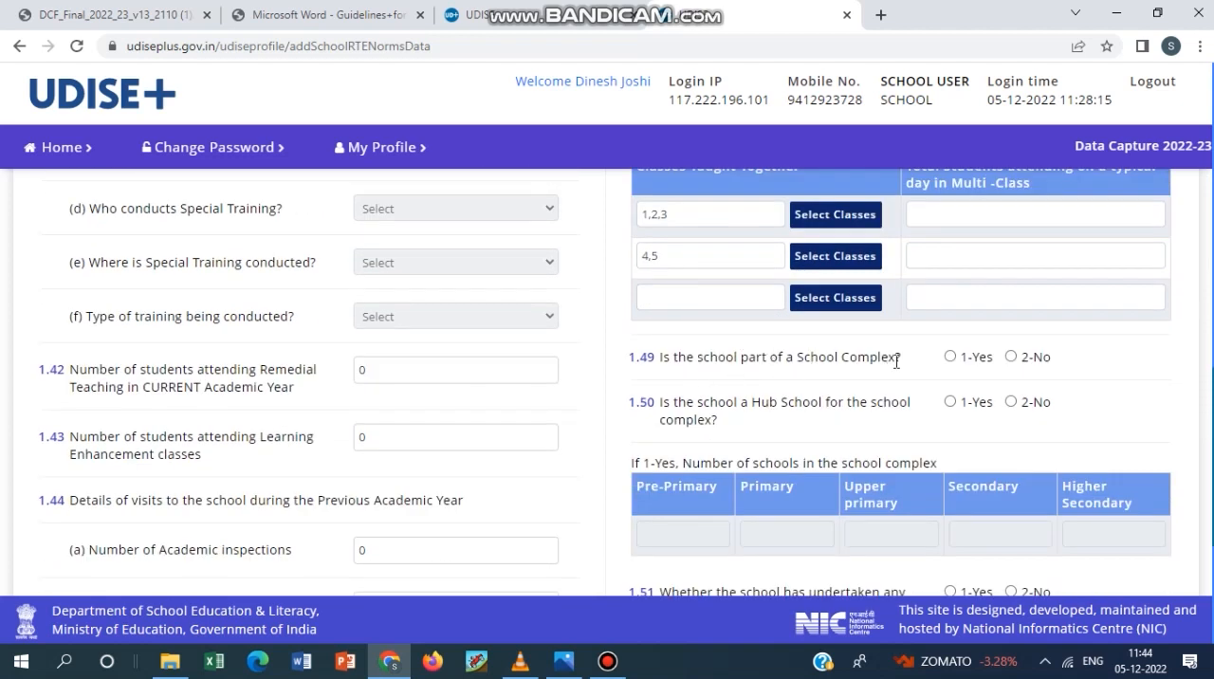
scroll(910, 359, down, 1)
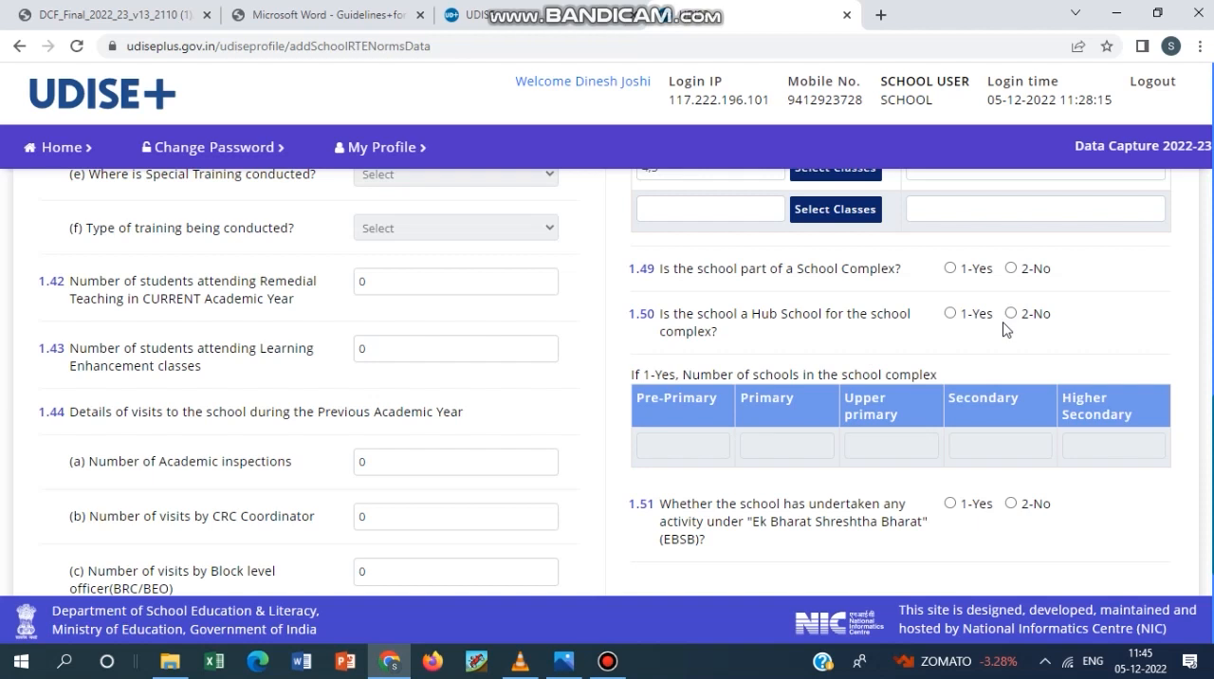
scroll(993, 349, down, 1)
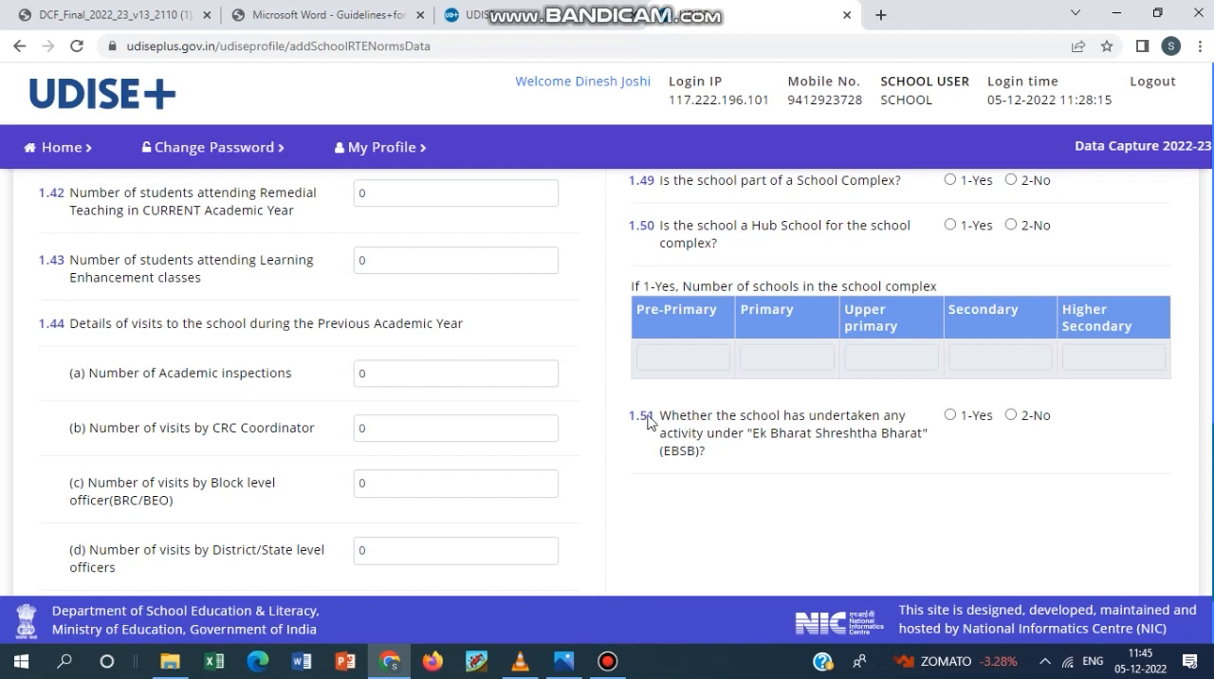
click(607, 661)
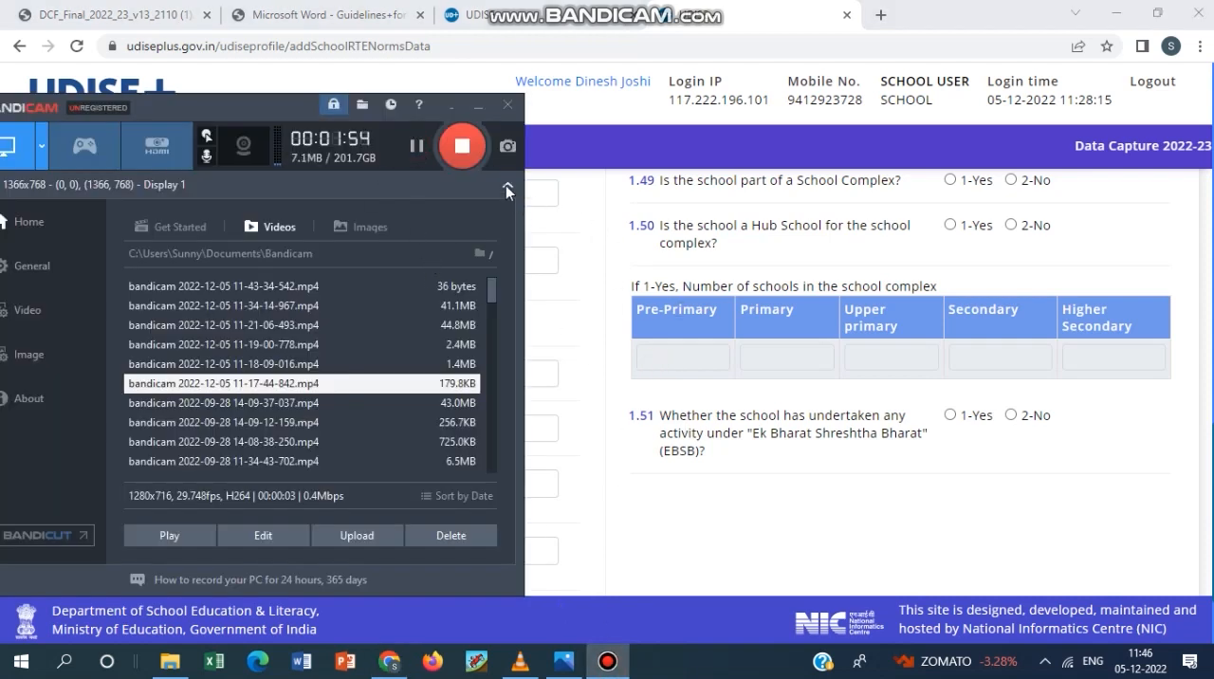
click(475, 105)
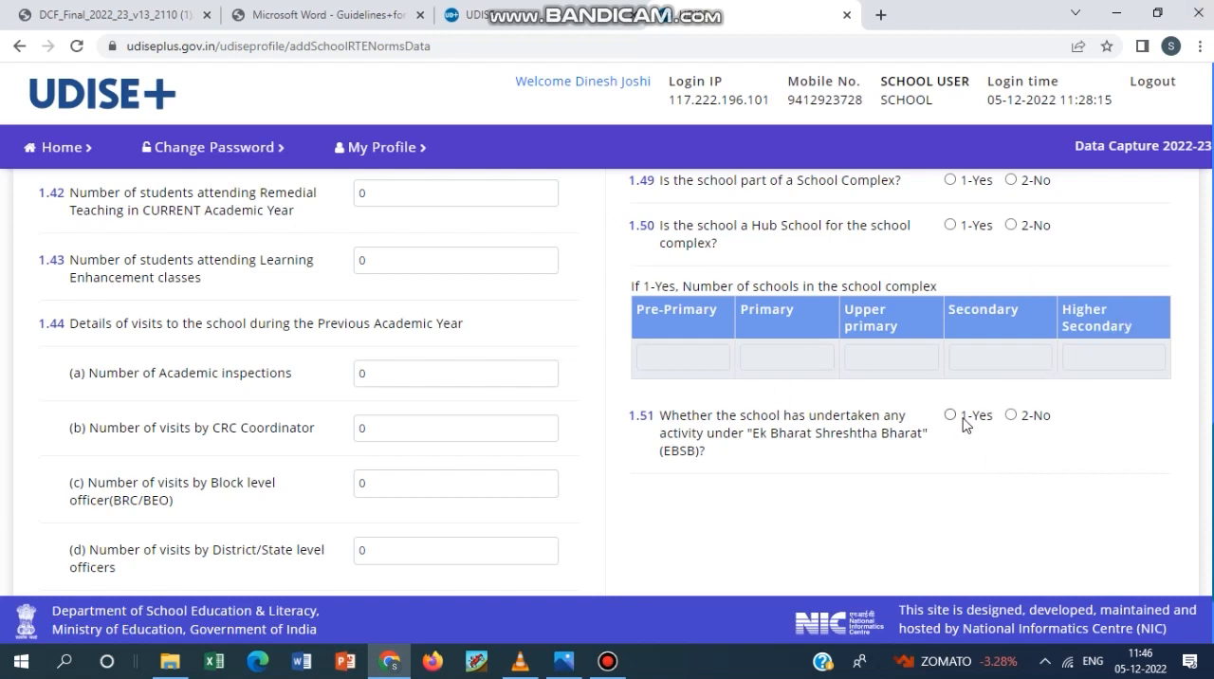
Check the end of the 1.39 to 1.51 form, and open form 1.52 on free textbooks, TLM and play material.
scroll(643, 495, down, 3)
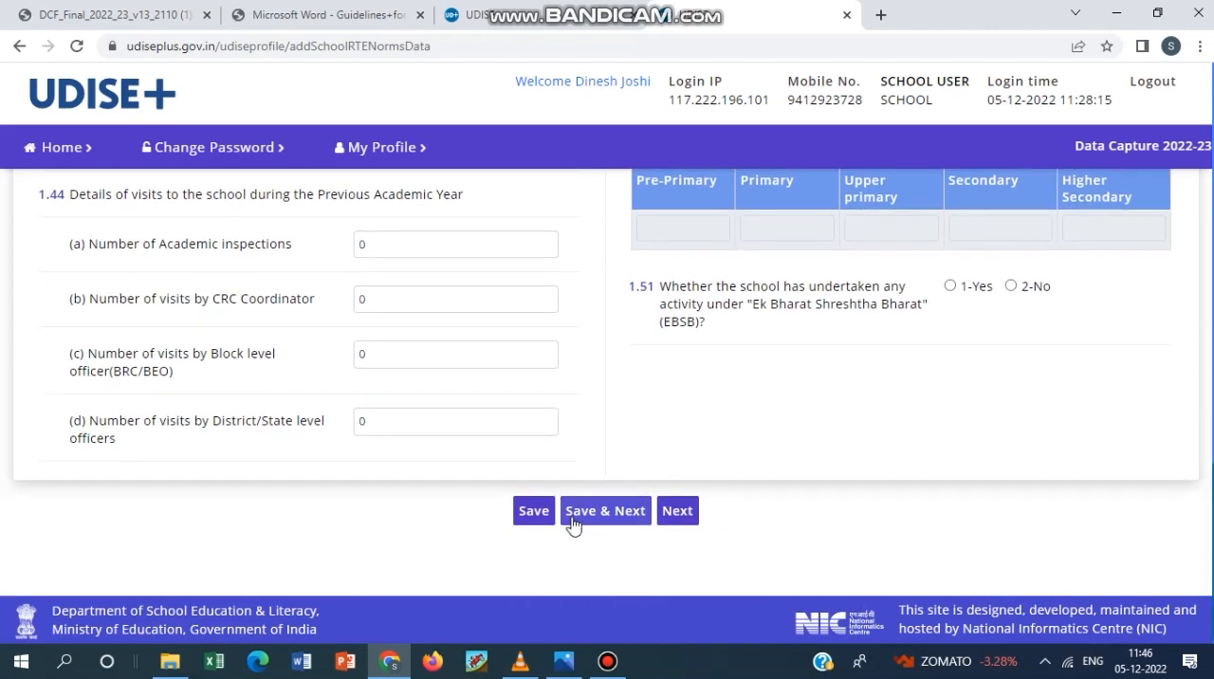
scroll(656, 491, up, 6)
scroll(643, 471, up, 3)
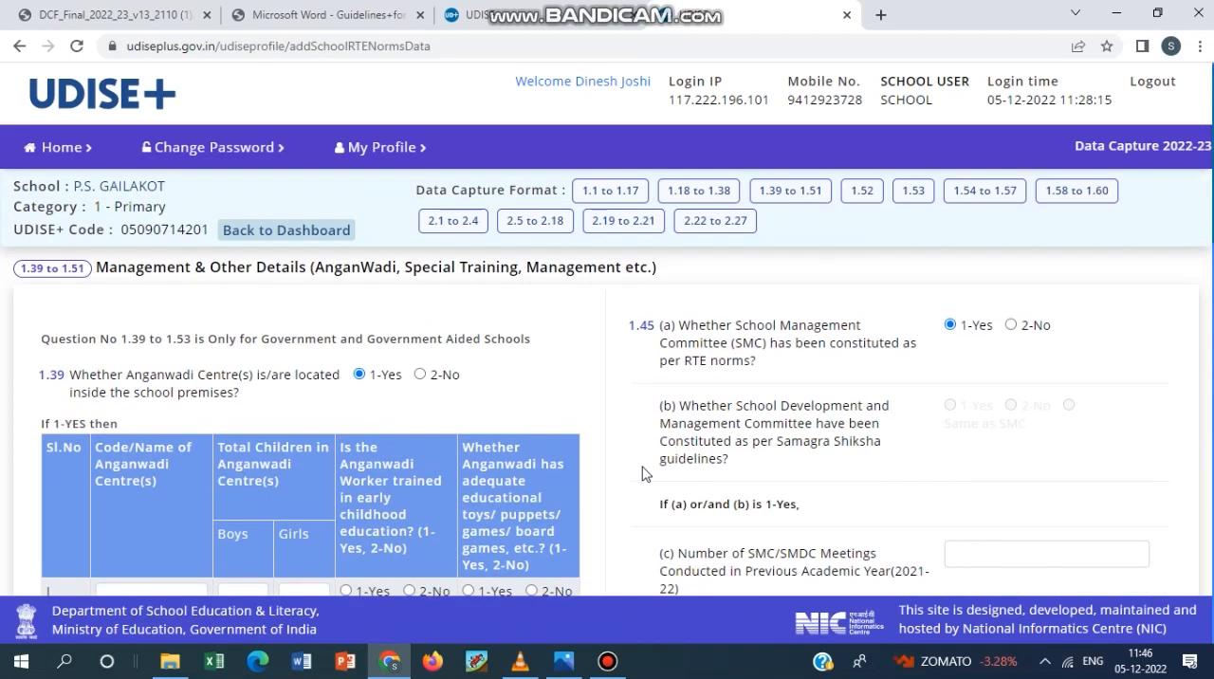
click(850, 196)
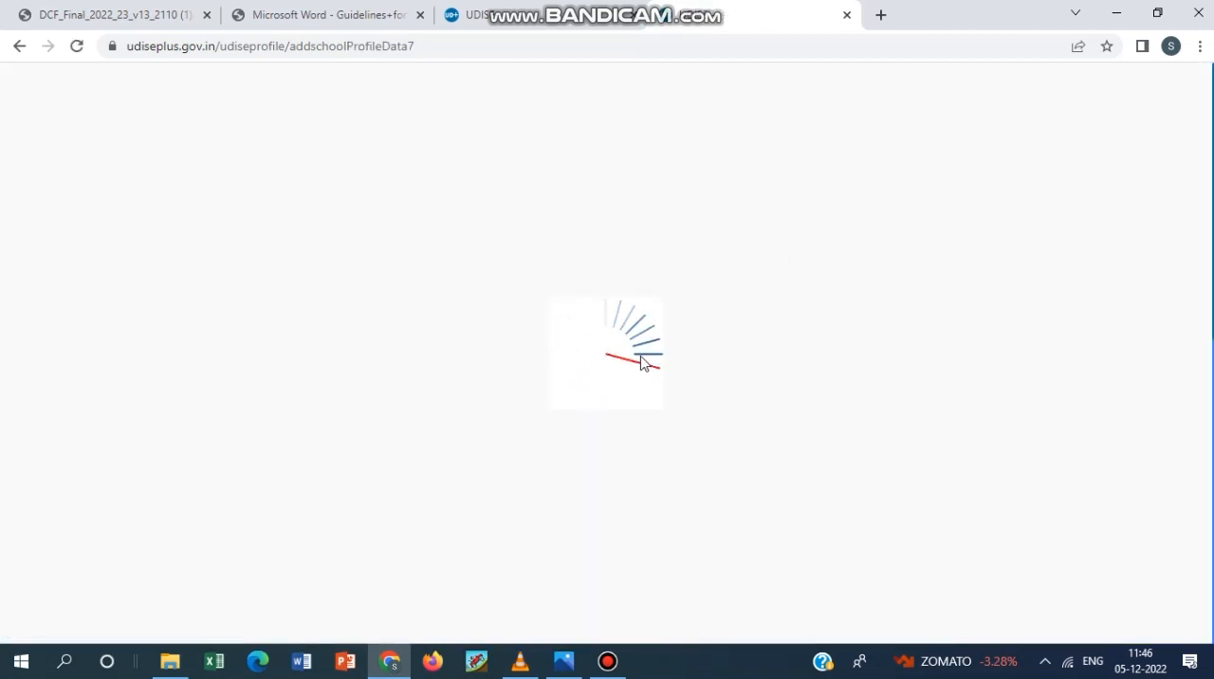
scroll(642, 365, down, 1)
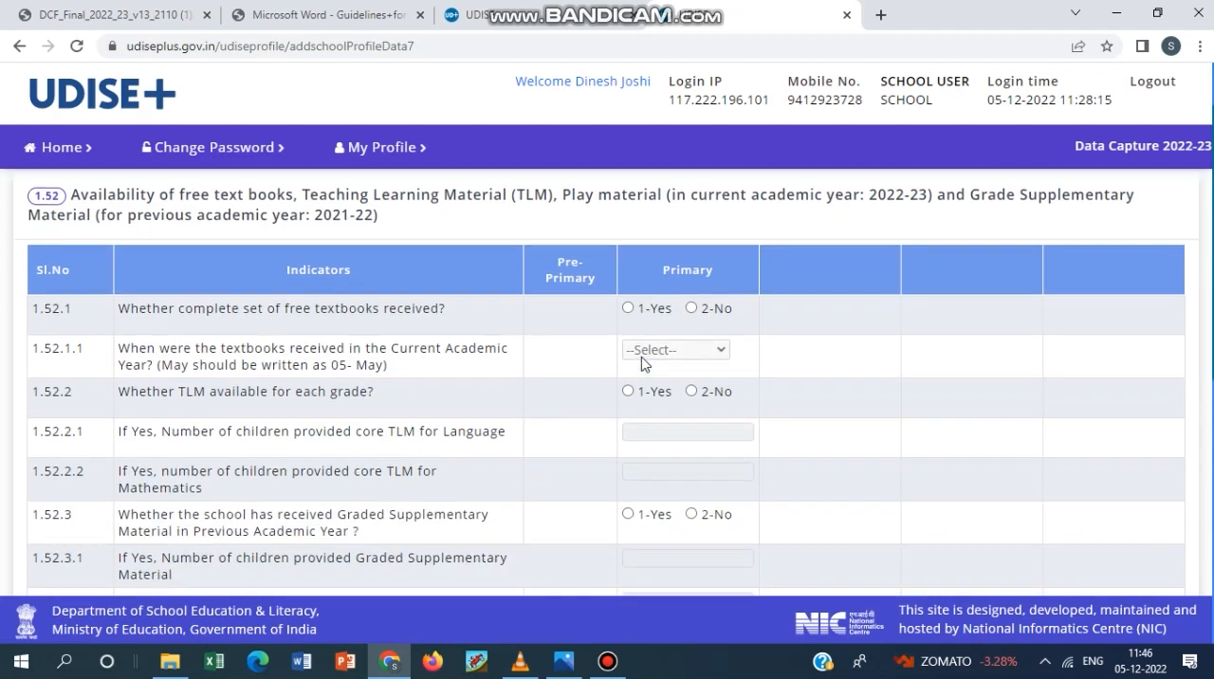
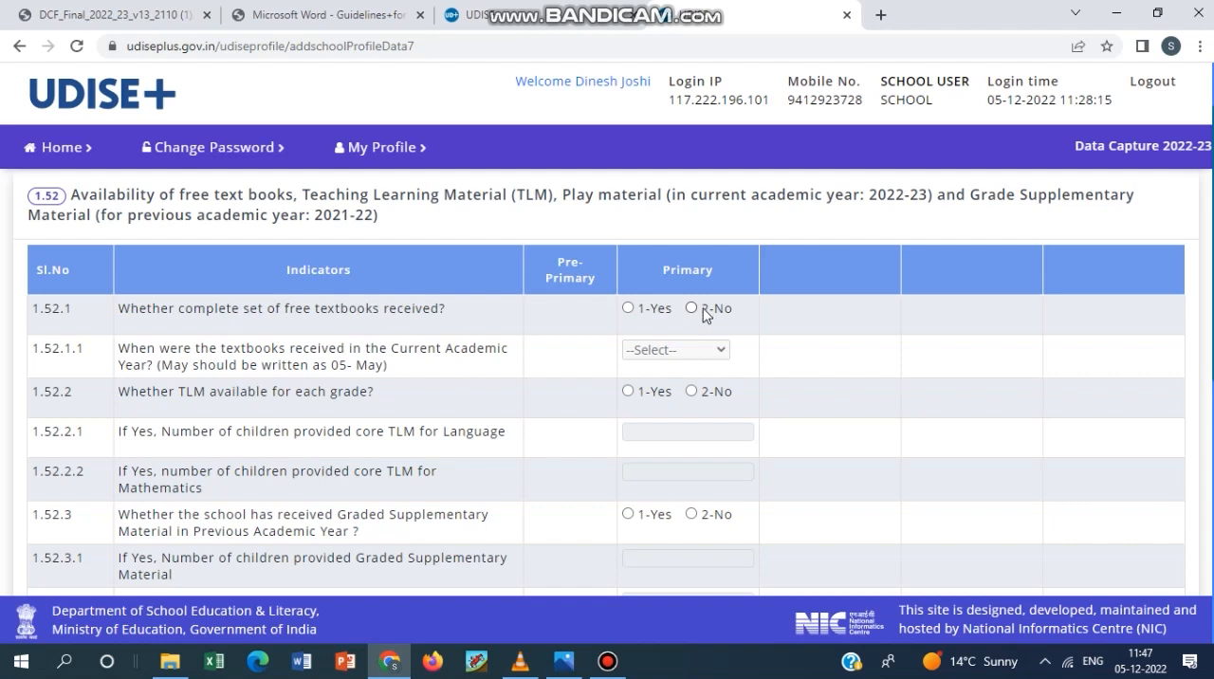
Answer 1-Yes to 1.52.1 on free textbooks, set 5 - May as the month received, and answer 1-Yes to 1.52.2 on TLM.
click(627, 308)
click(664, 350)
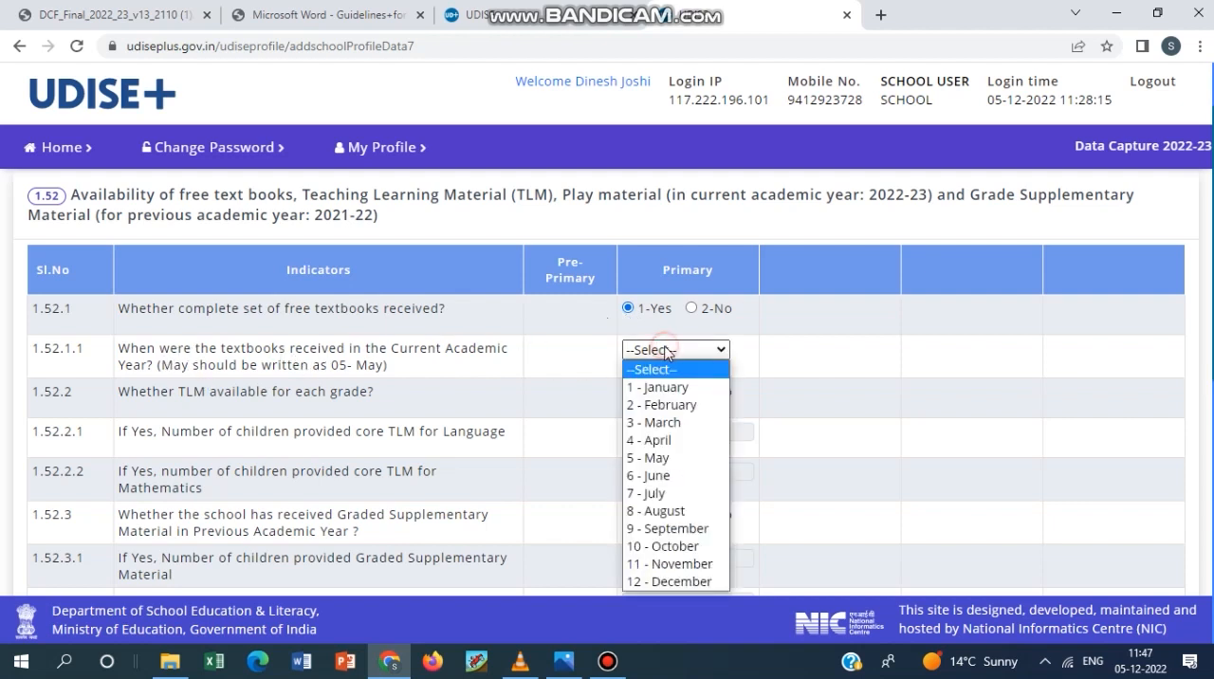
click(681, 460)
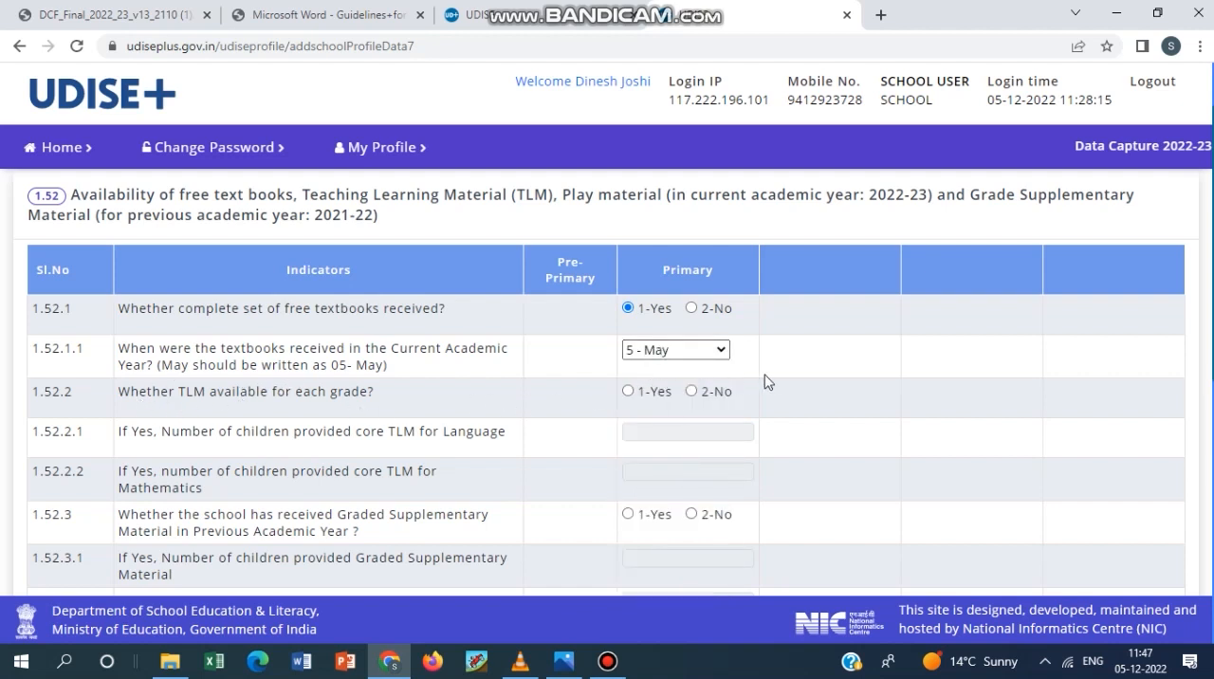
click(628, 392)
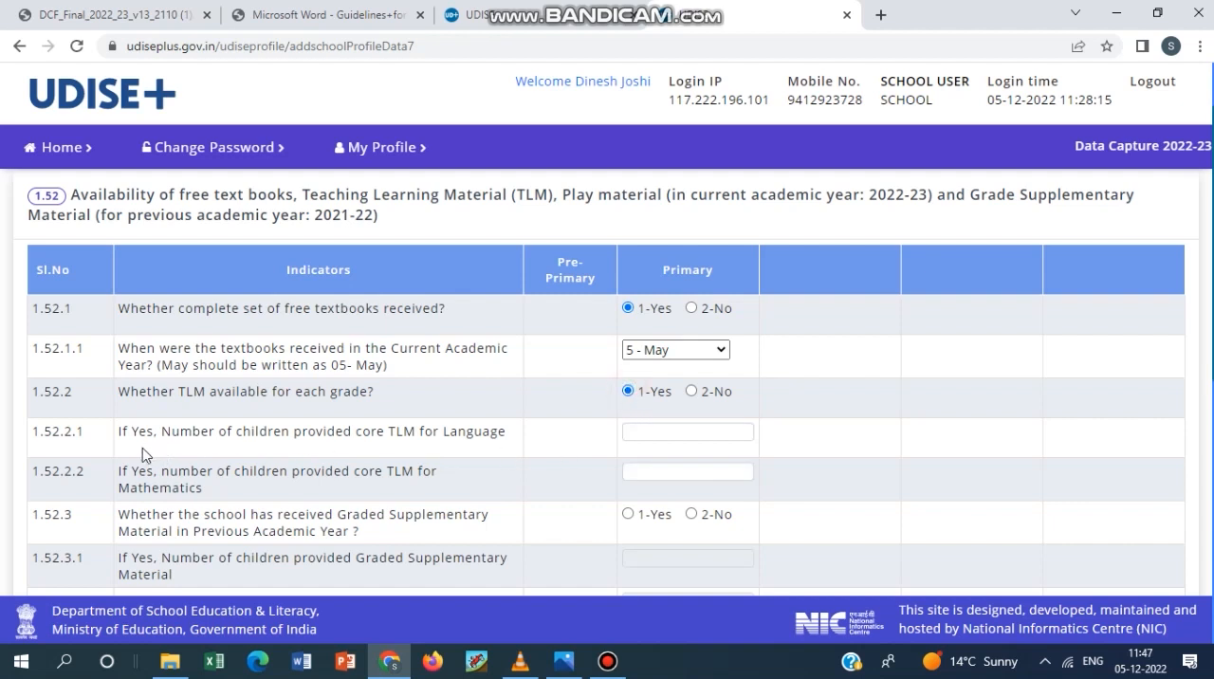
Examine the 1.52.2.1 and 1.52.2.2 fields for children given core TLM in Language and Mathematics, and dismiss the Apple Software Update window.
drag(502, 431, 121, 431)
click(643, 428)
drag(220, 500, 128, 467)
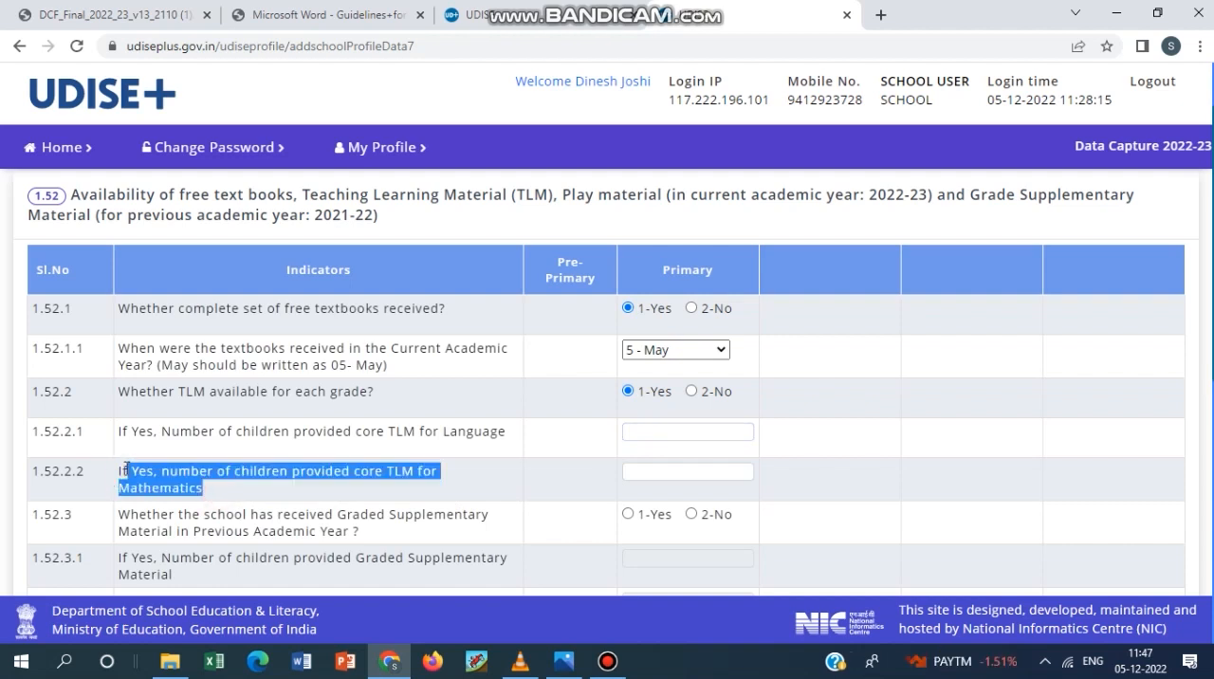
drag(505, 433, 121, 432)
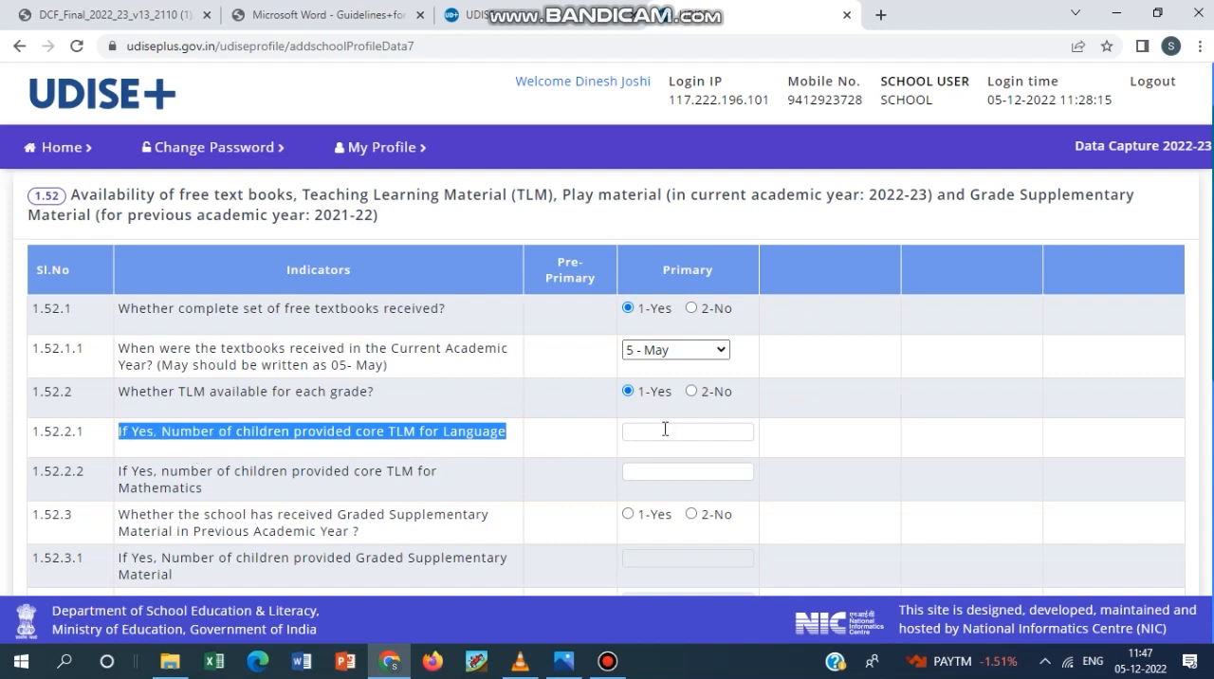
scroll(691, 434, down, 1)
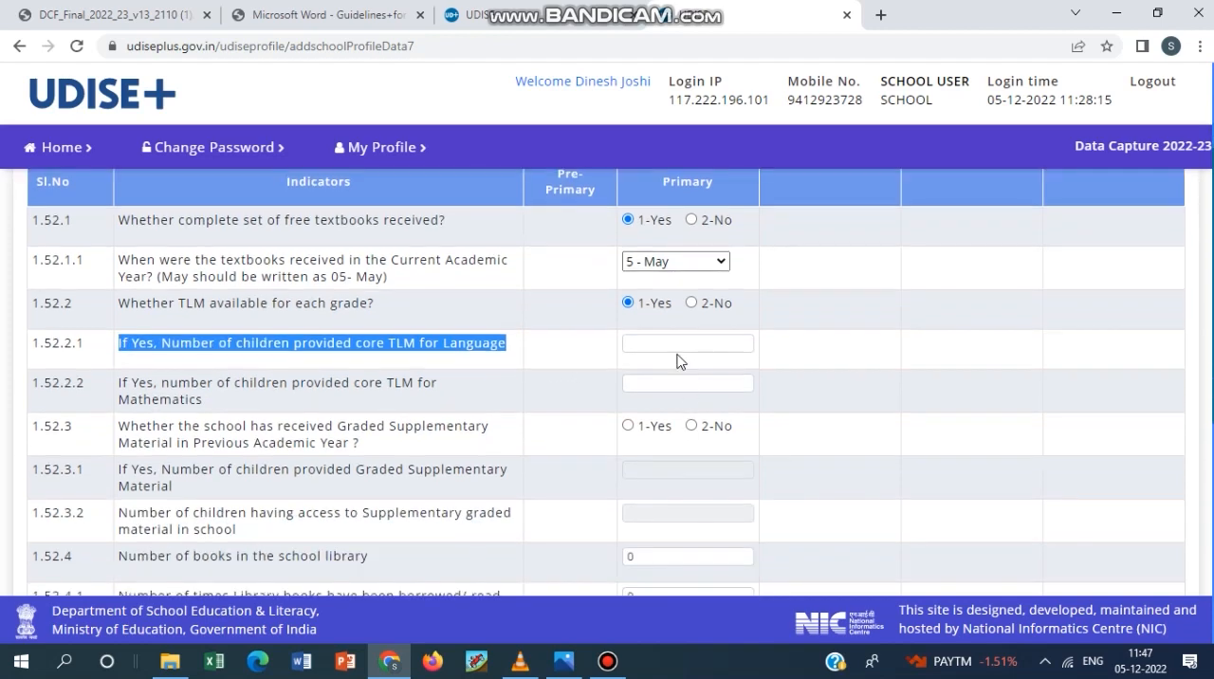
click(678, 343)
click(679, 370)
click(679, 343)
click(678, 382)
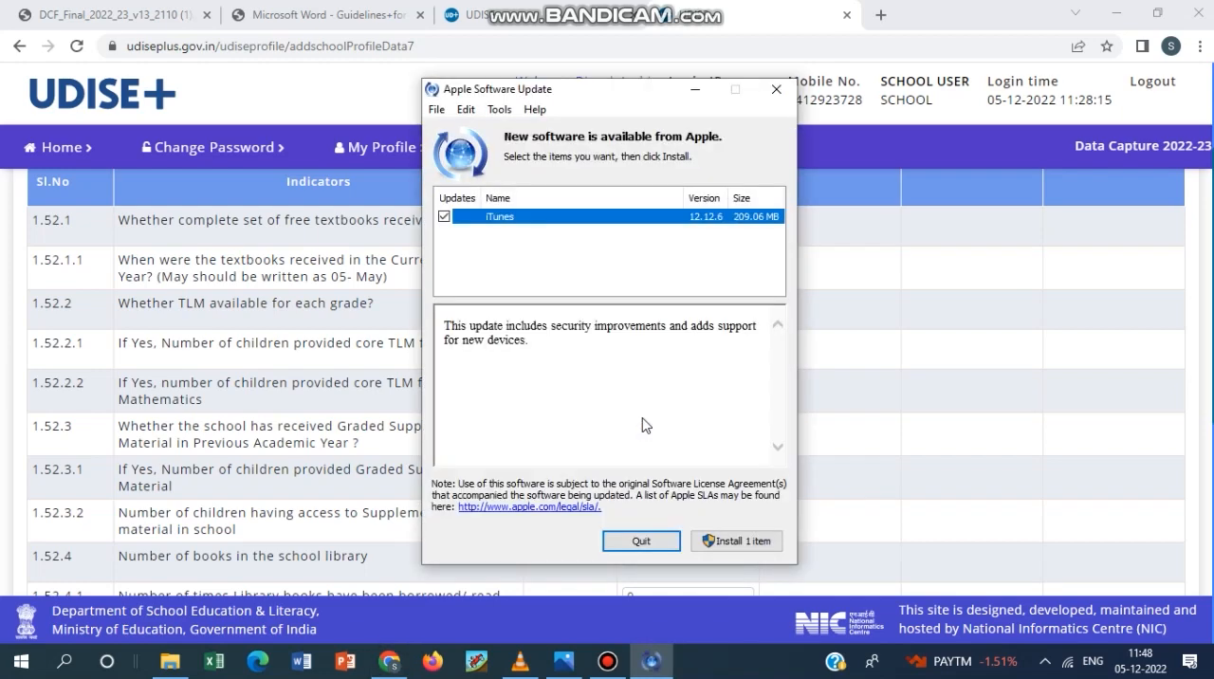
click(653, 540)
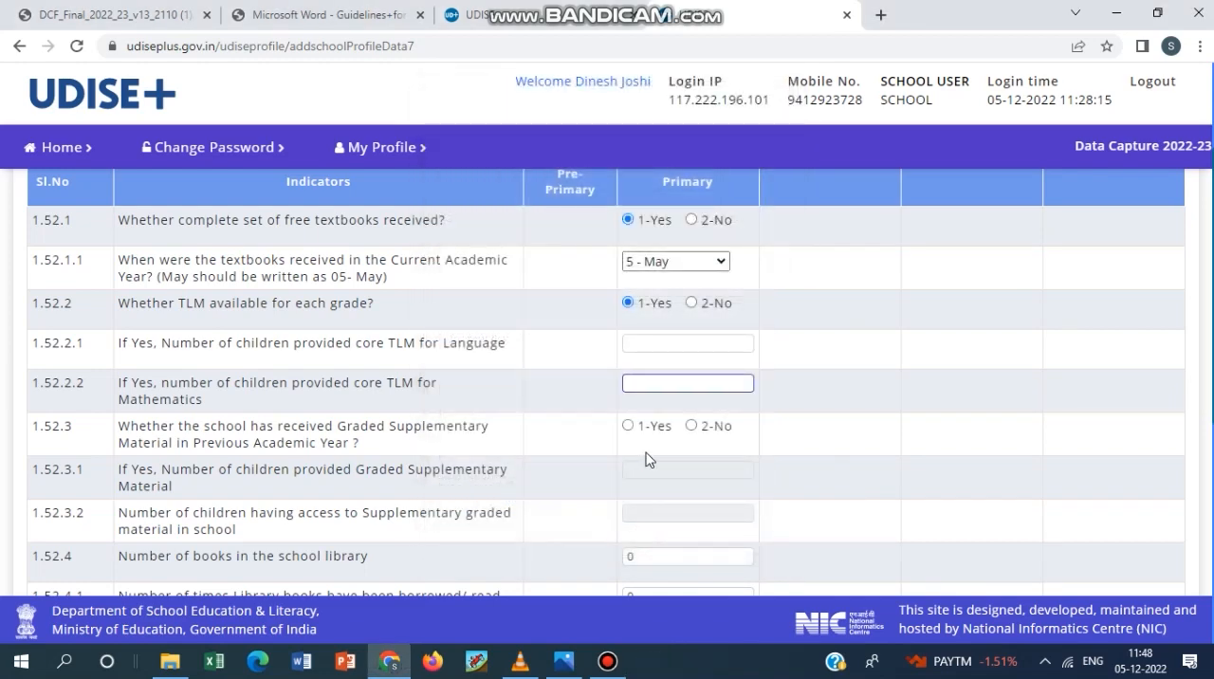
Answer 1-Yes to 1.52.3 on Graded Supplementary Material, and activate the 1.52.3.2 field for children having access to it.
scroll(663, 436, down, 2)
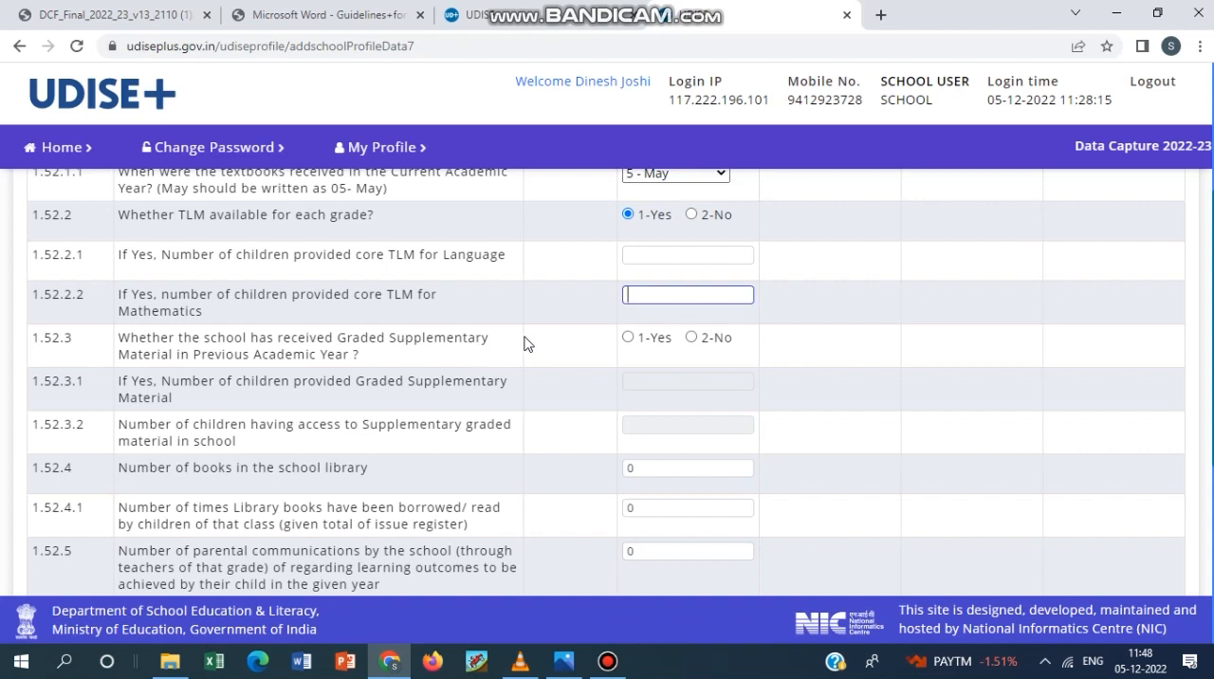
click(628, 338)
click(640, 385)
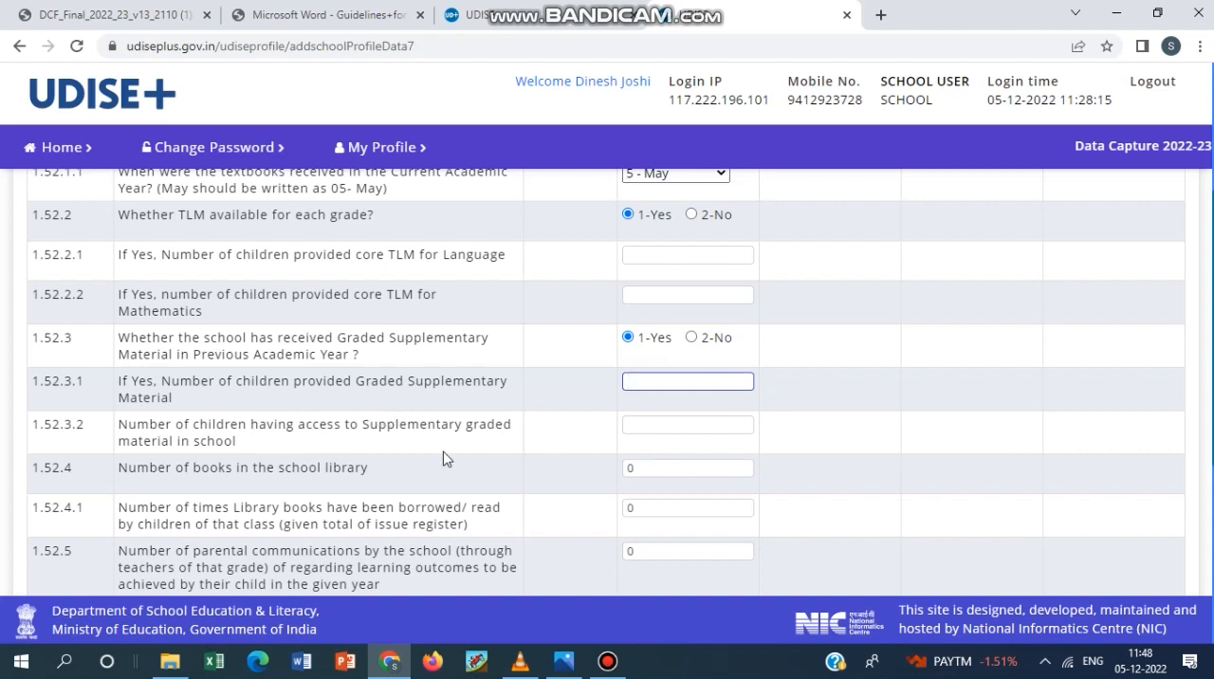
click(656, 423)
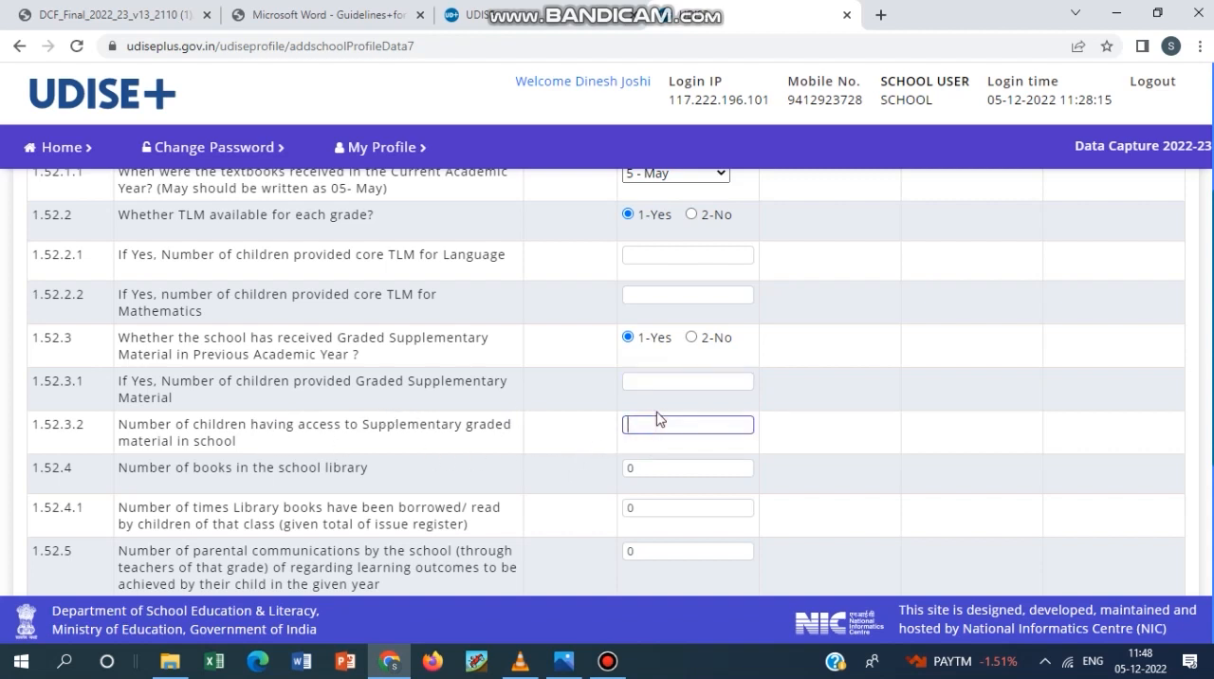
Examine 1.52.4 to 1.52.9.1 on library books, parental communications, FLN support, peer learning, play material and free uniforms.
scroll(657, 422, down, 1)
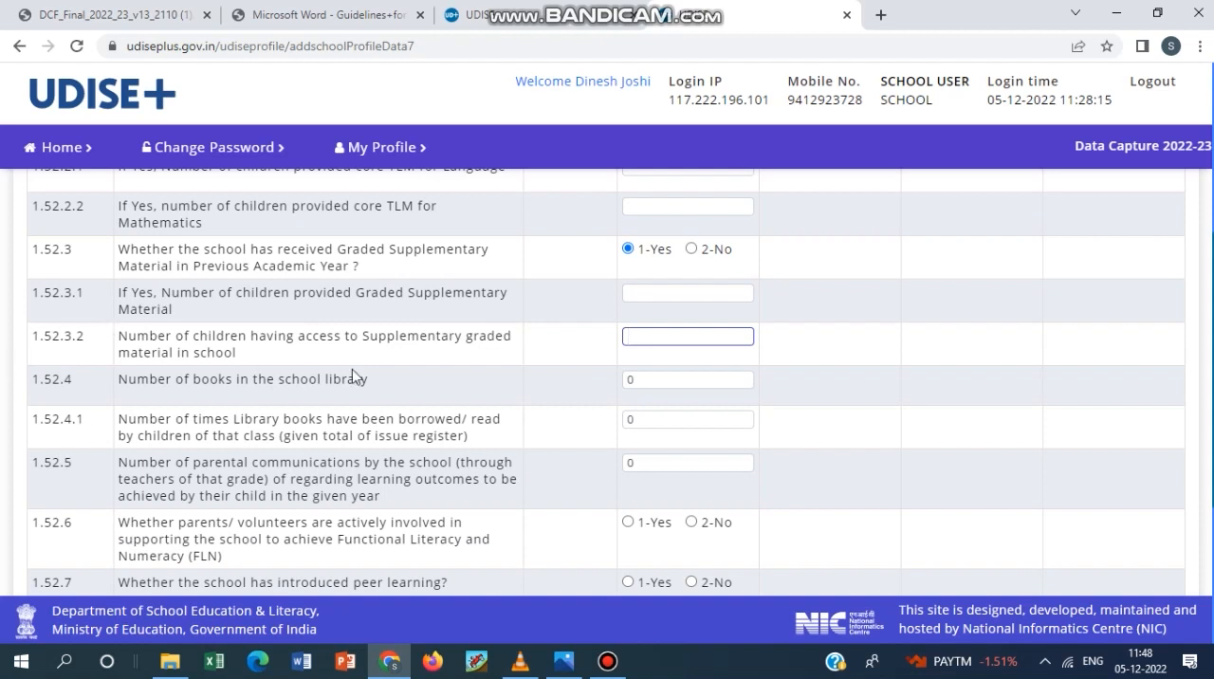
click(661, 381)
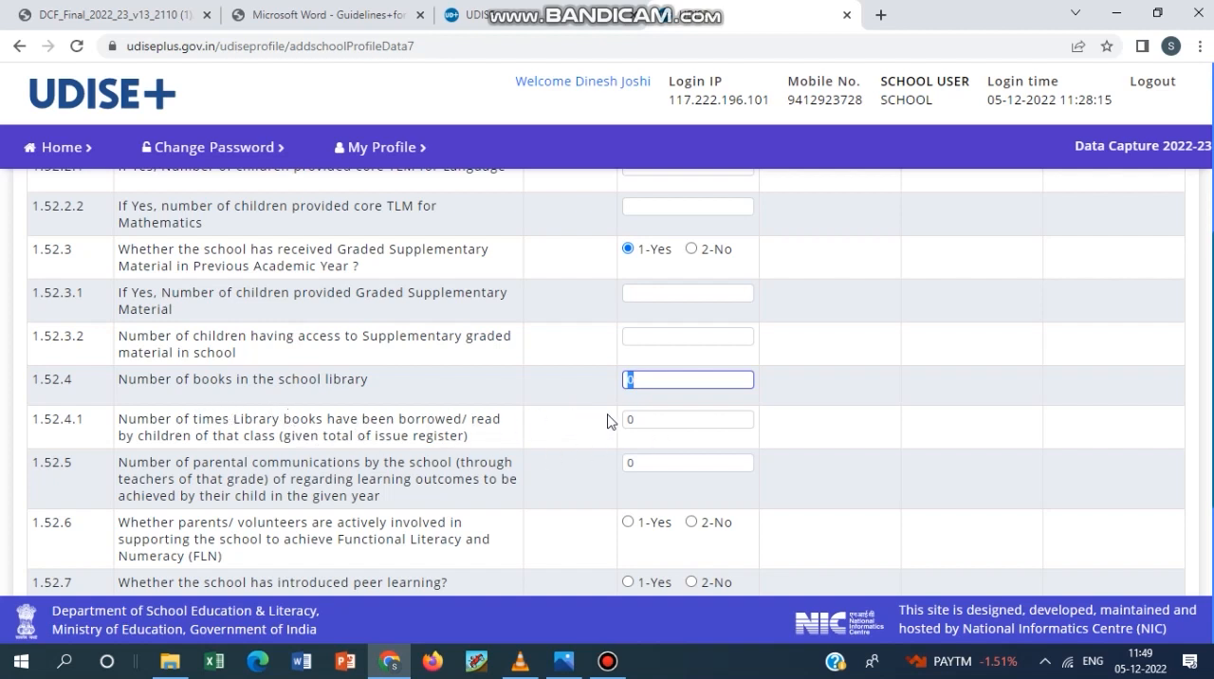
scroll(688, 422, down, 2)
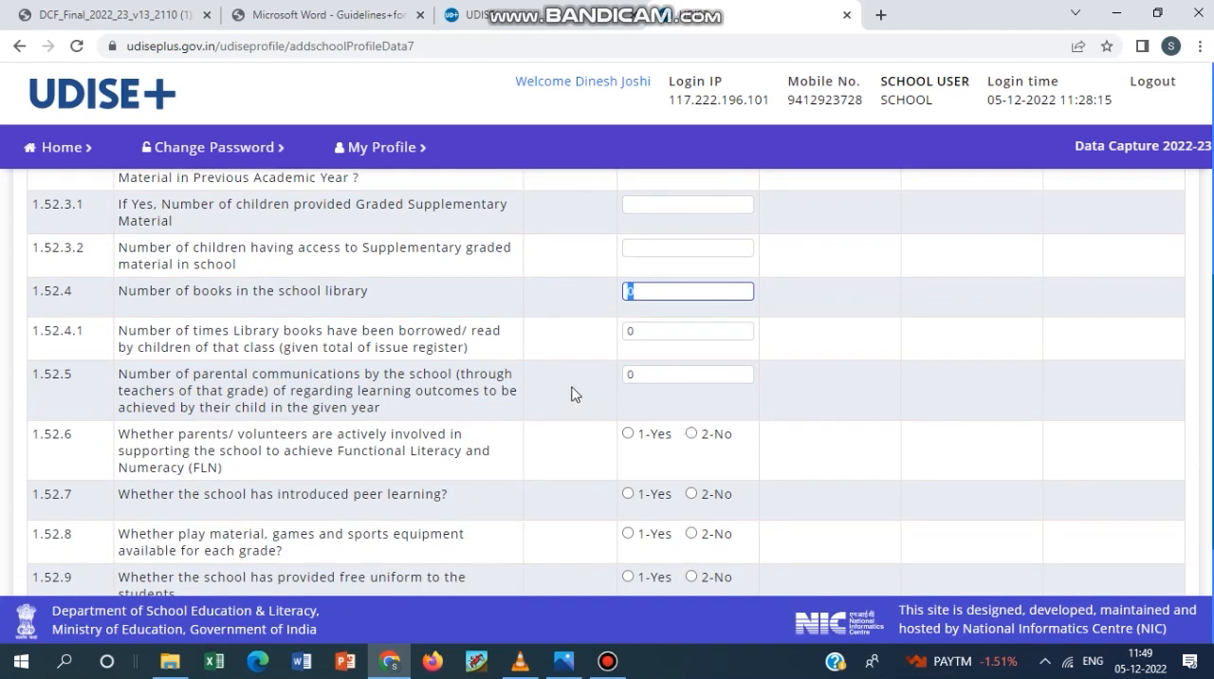
click(657, 328)
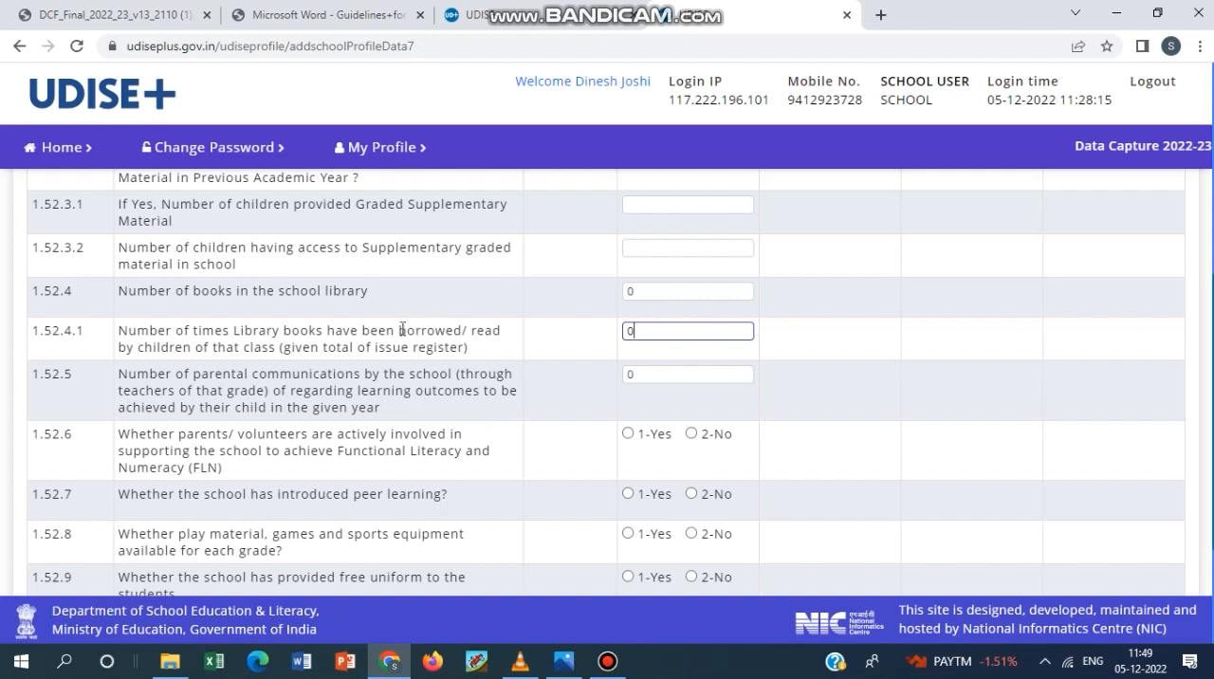
scroll(526, 443, down, 1)
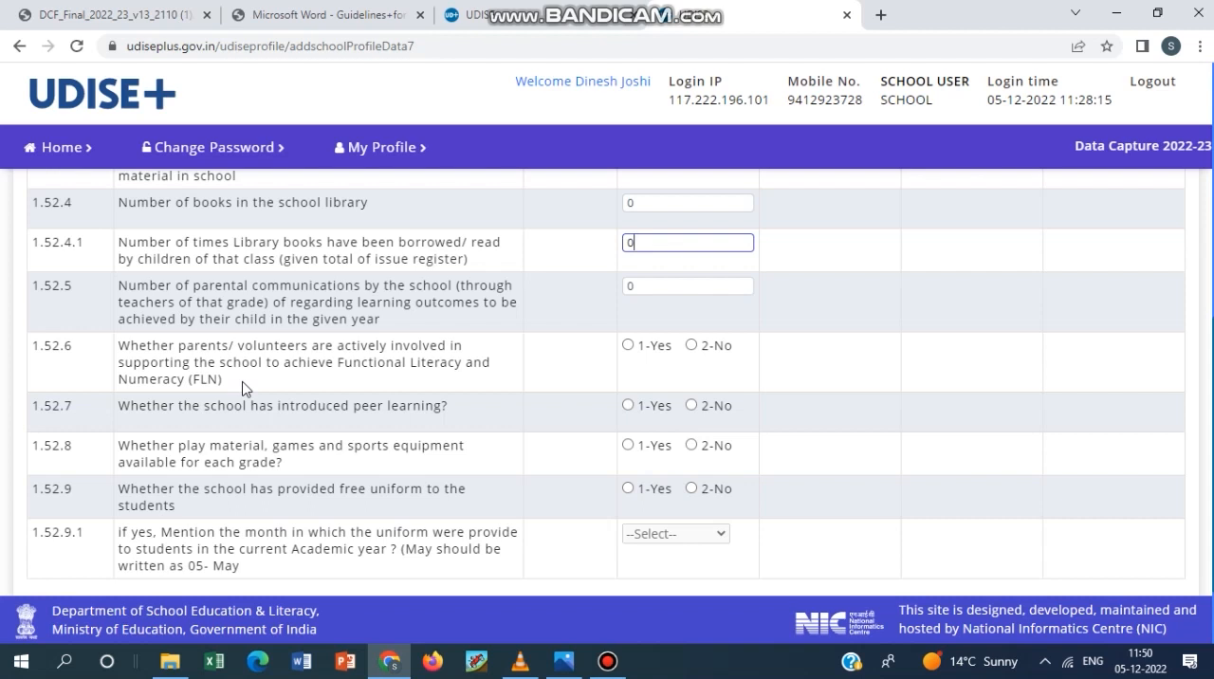
click(608, 661)
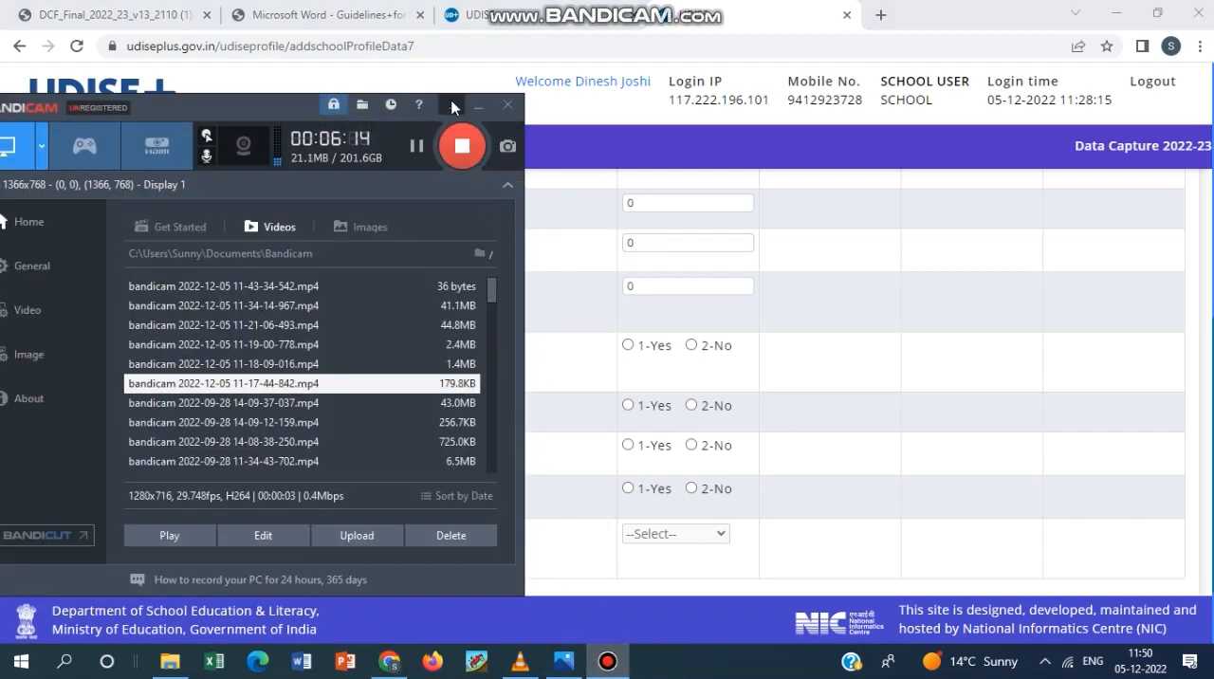
click(477, 105)
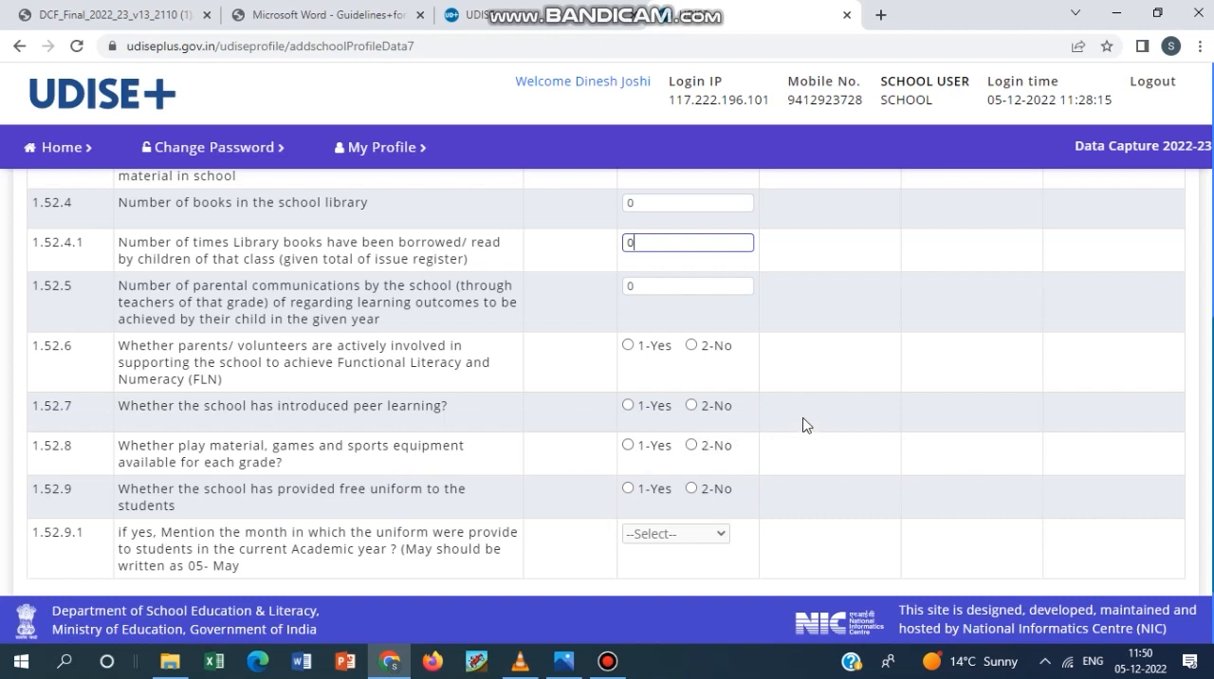
scroll(802, 424, down, 2)
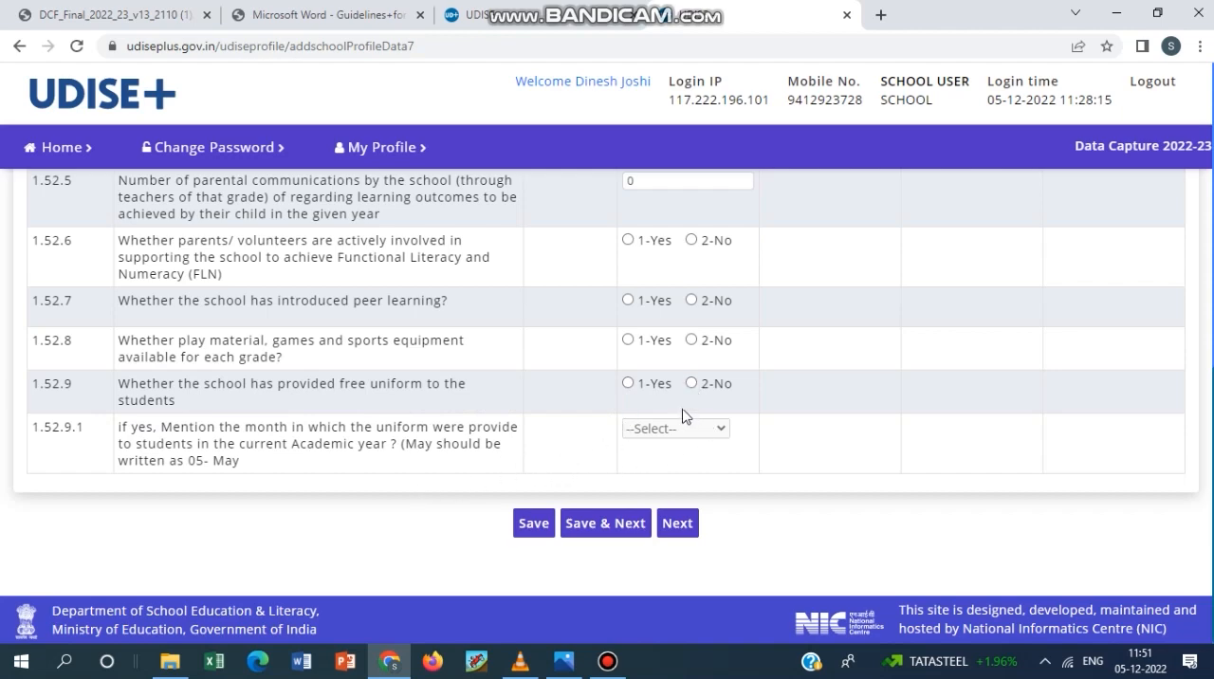
click(608, 663)
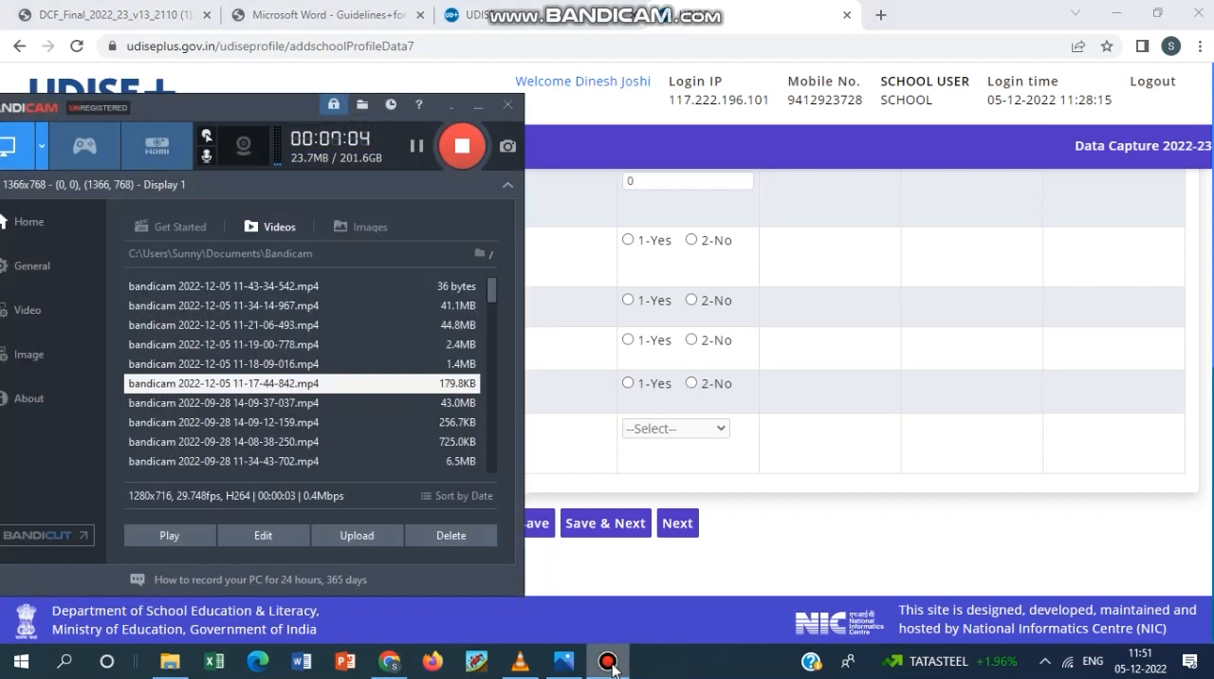
click(611, 667)
Answer 1-Yes to 1.52.9 on free uniforms without choosing a month, and open form 1.53 on Key Performing Indicators.
click(626, 384)
click(649, 429)
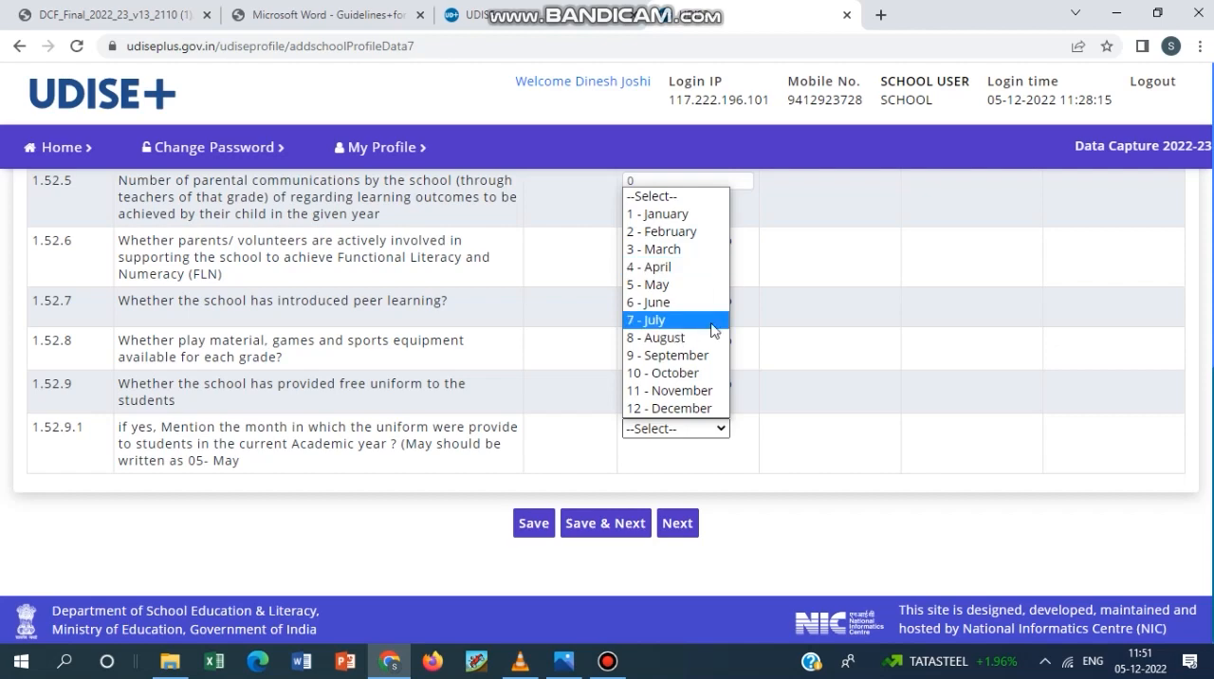
click(786, 307)
click(673, 525)
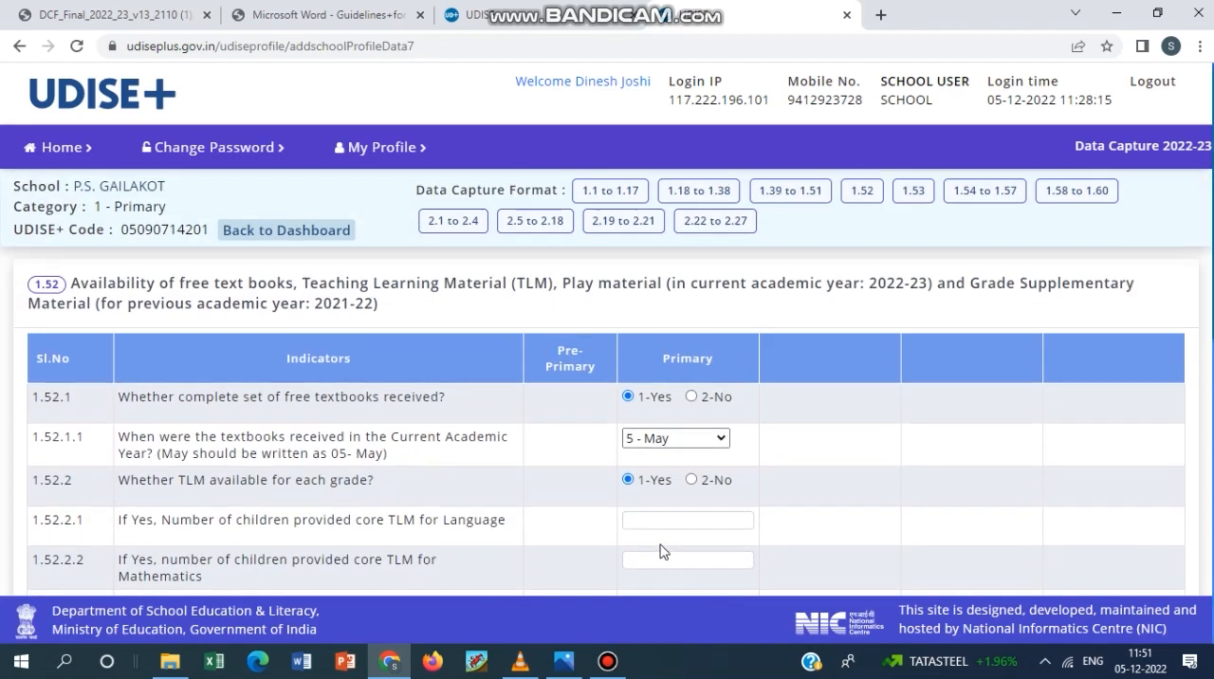
click(907, 195)
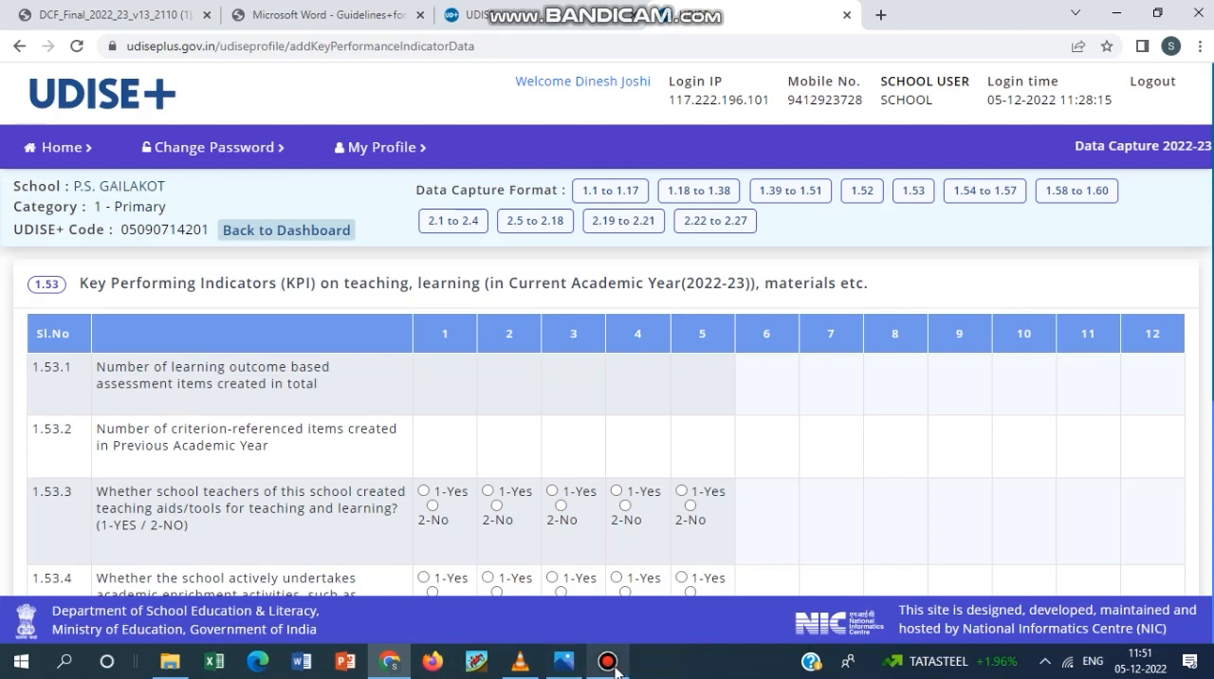
Examine 1.53.1 to 1.53.4 on assessment items, criterion-referenced items, teaching aids and academic enrichment activities.
click(612, 664)
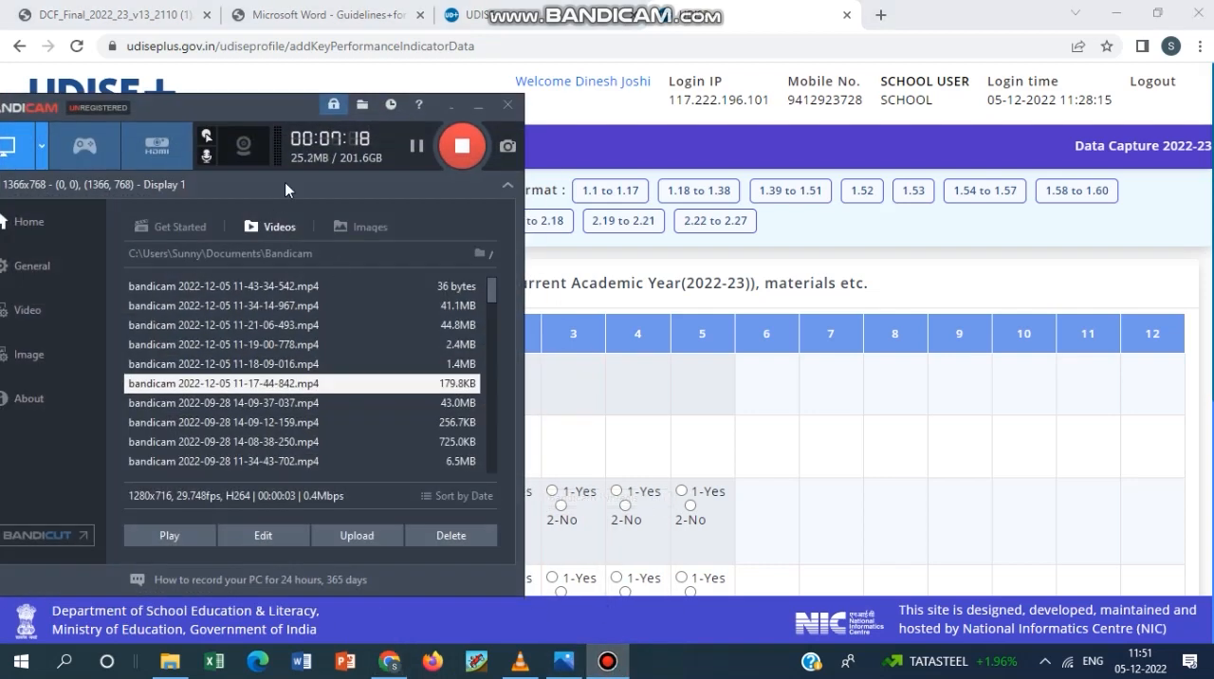
click(479, 104)
scroll(615, 381, down, 1)
scroll(617, 381, up, 1)
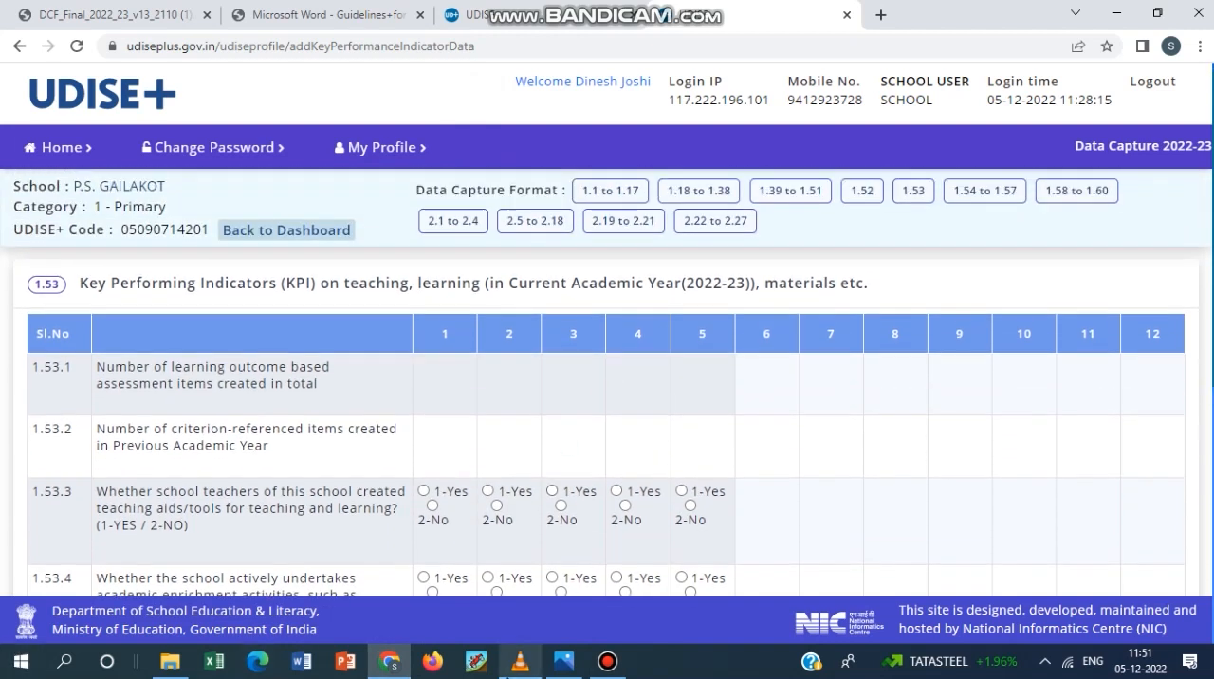
mouse_move(520, 661)
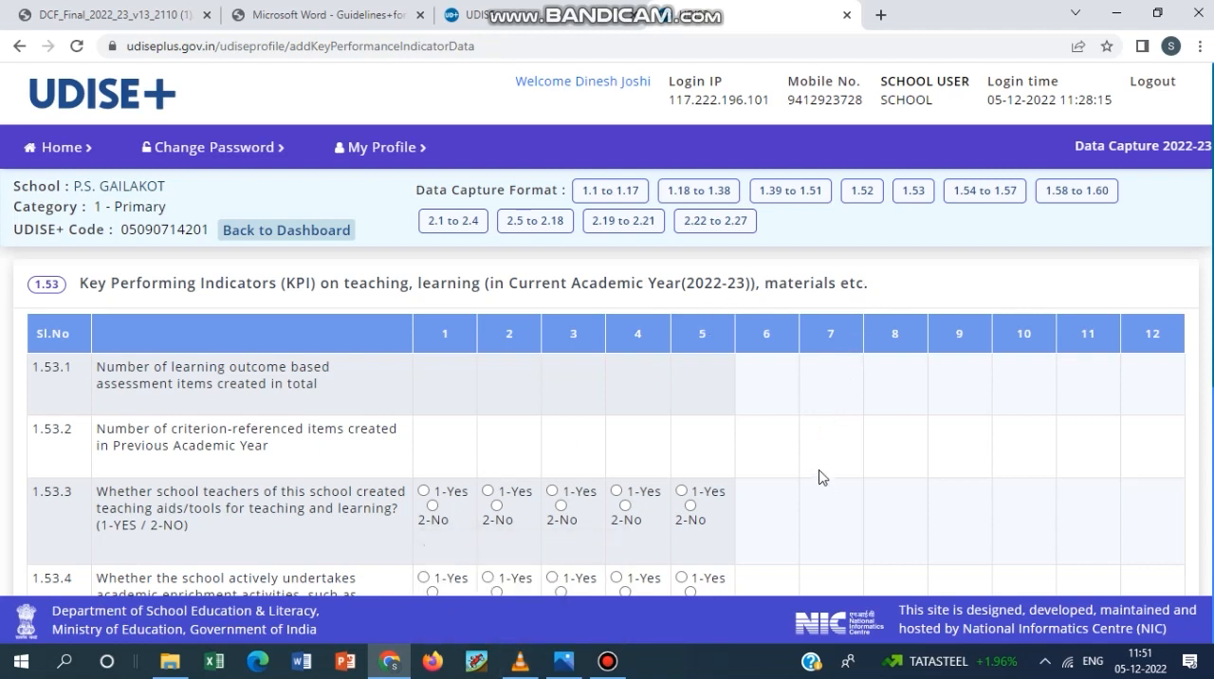
scroll(841, 441, down, 1)
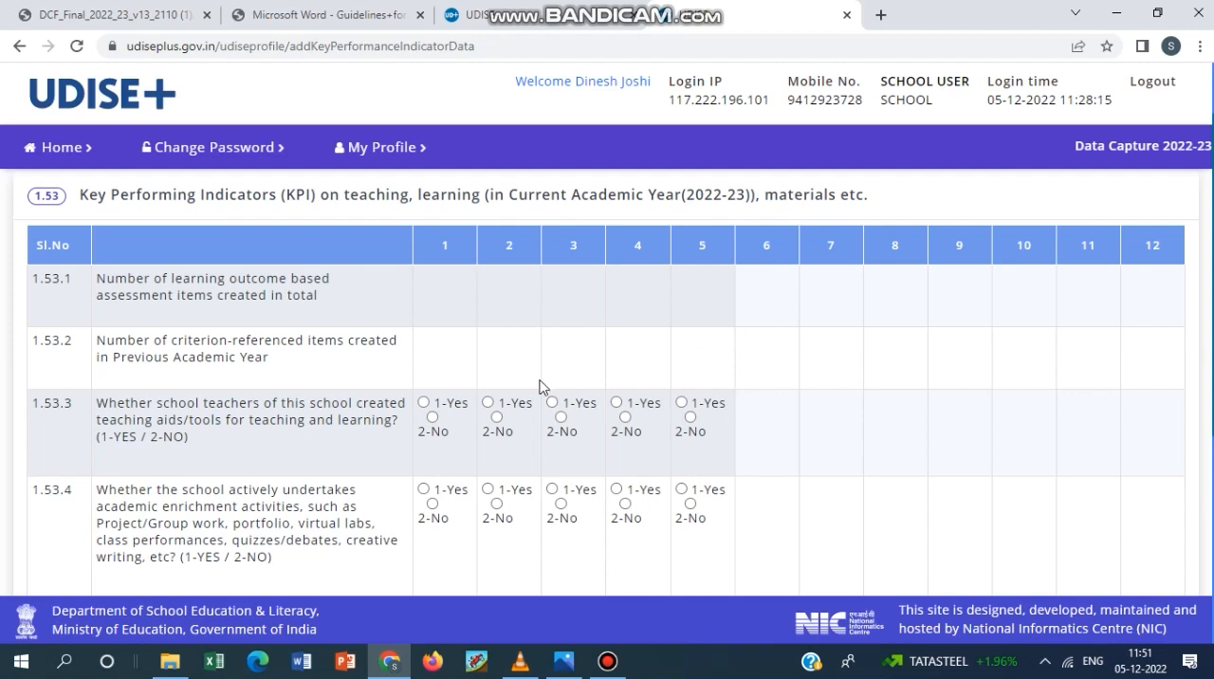
click(607, 661)
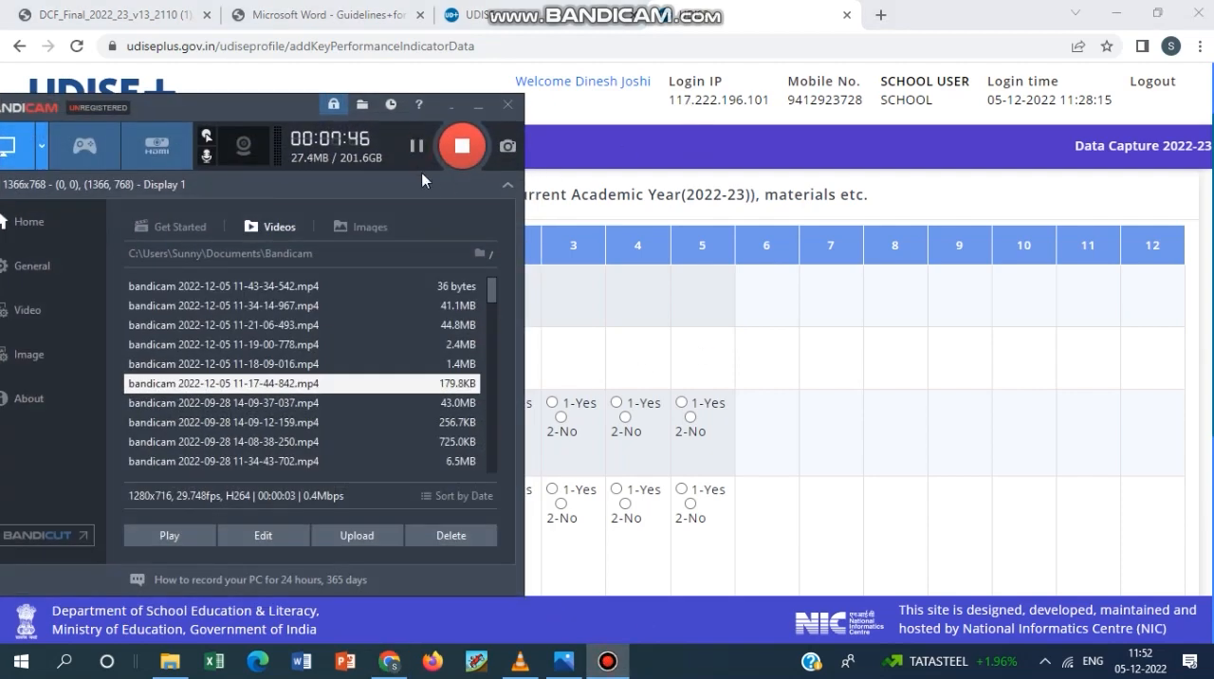
click(480, 104)
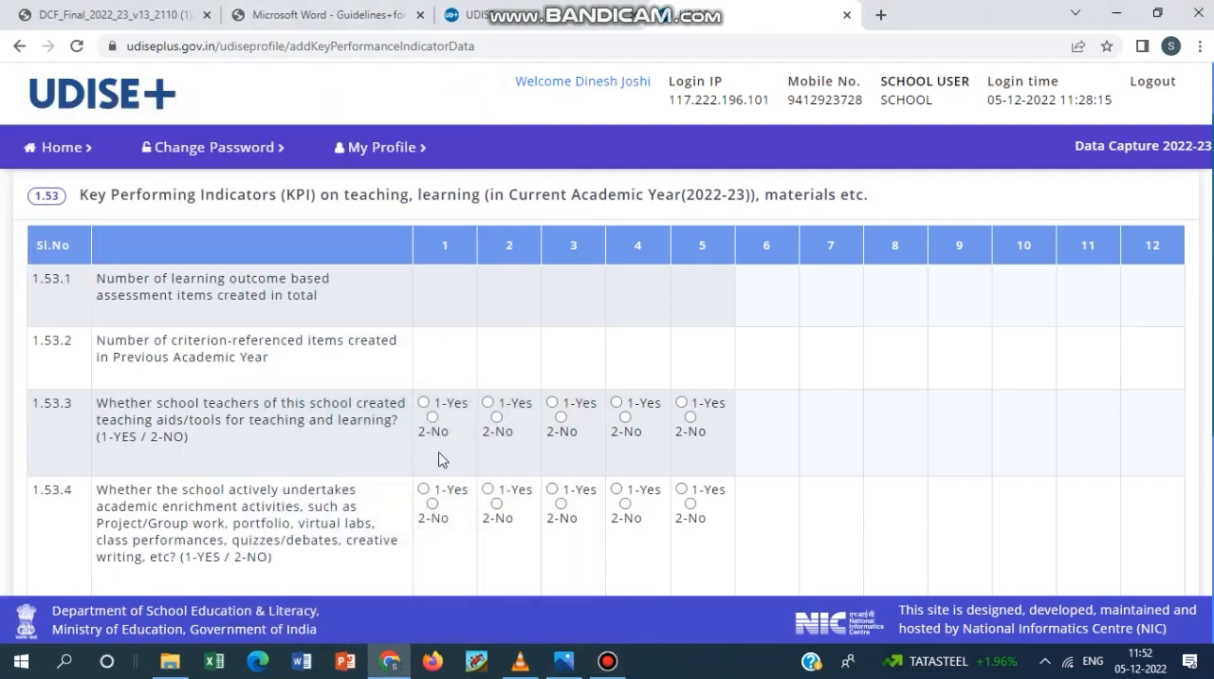
scroll(243, 403, down, 1)
scroll(244, 403, up, 3)
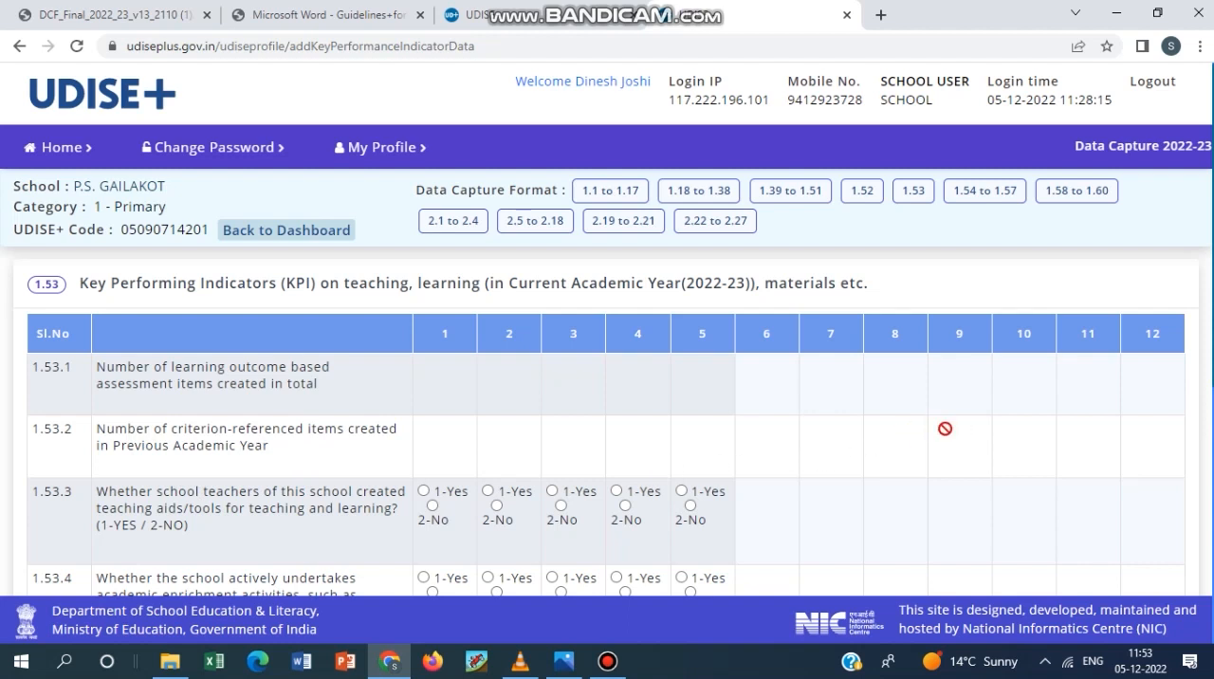
scroll(945, 427, down, 2)
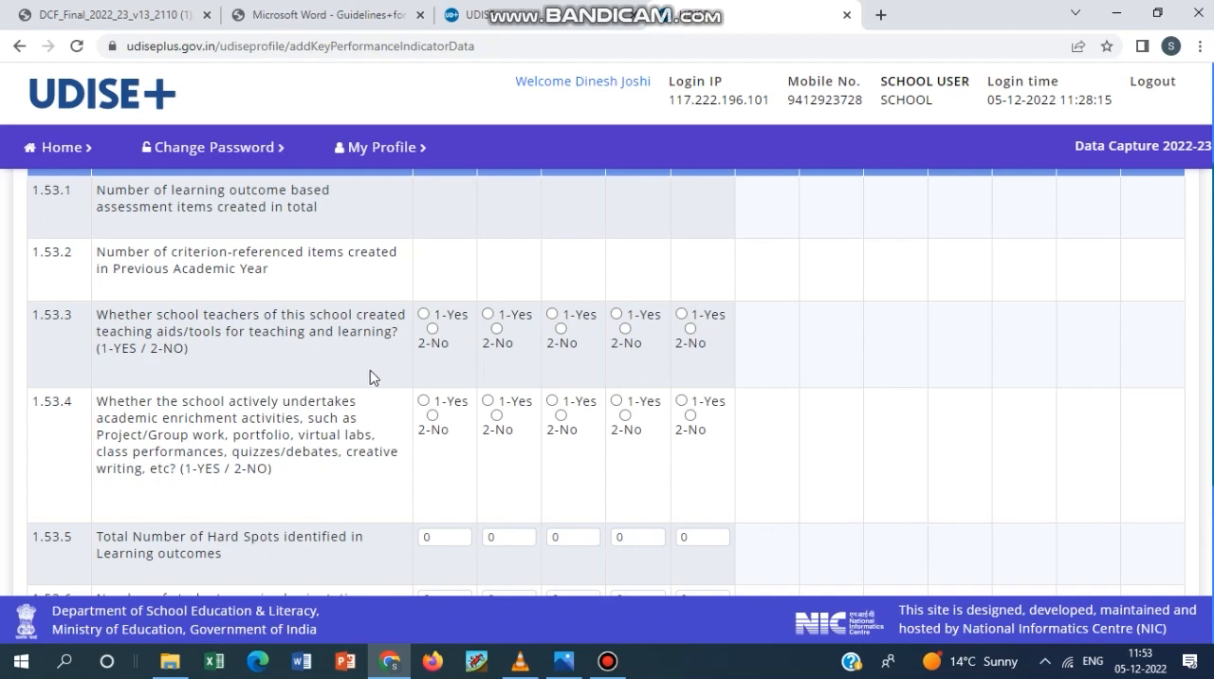
scroll(464, 366, up, 2)
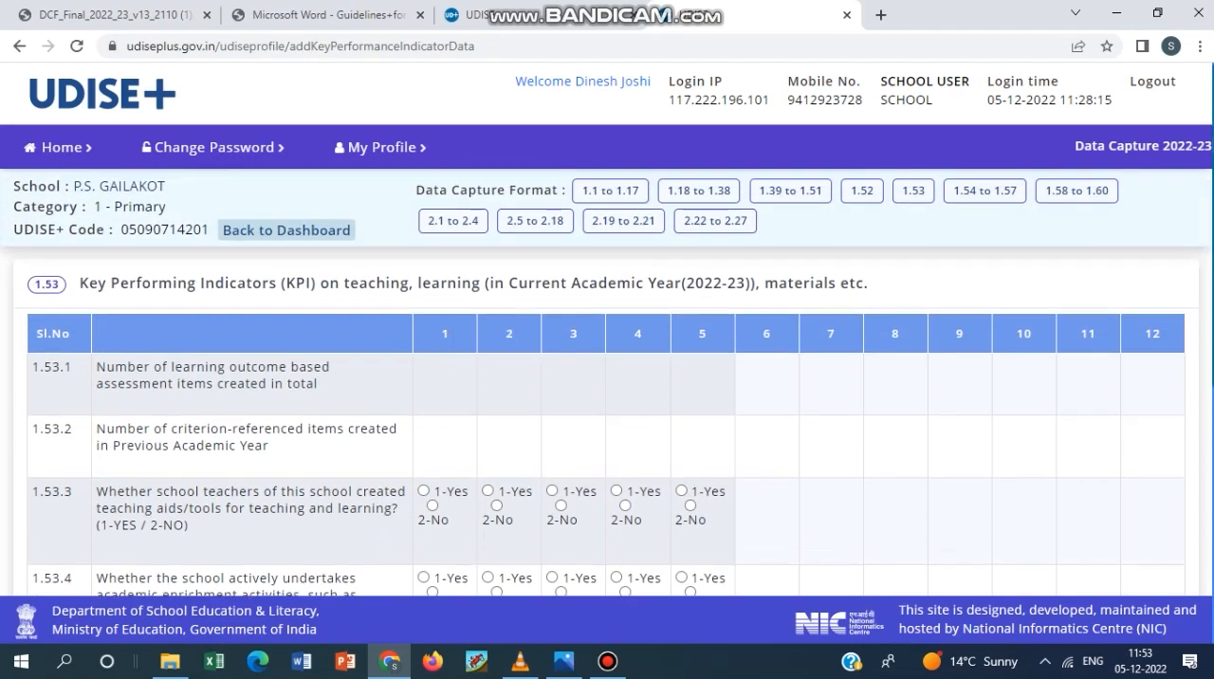
Check the rest of form 1.53, covering 1.53.5 on hard spots, 1.53.6 on cyber safety and 1.53.7 on psycho-social training.
scroll(800, 461, down, 2)
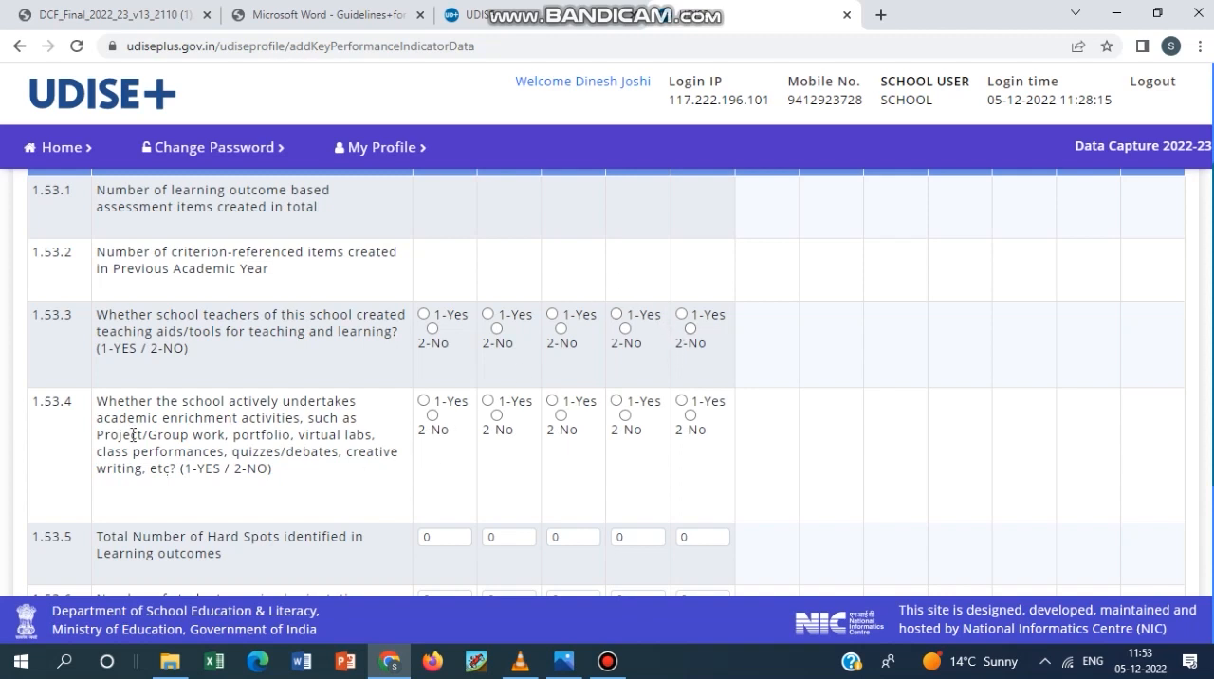
scroll(132, 434, down, 1)
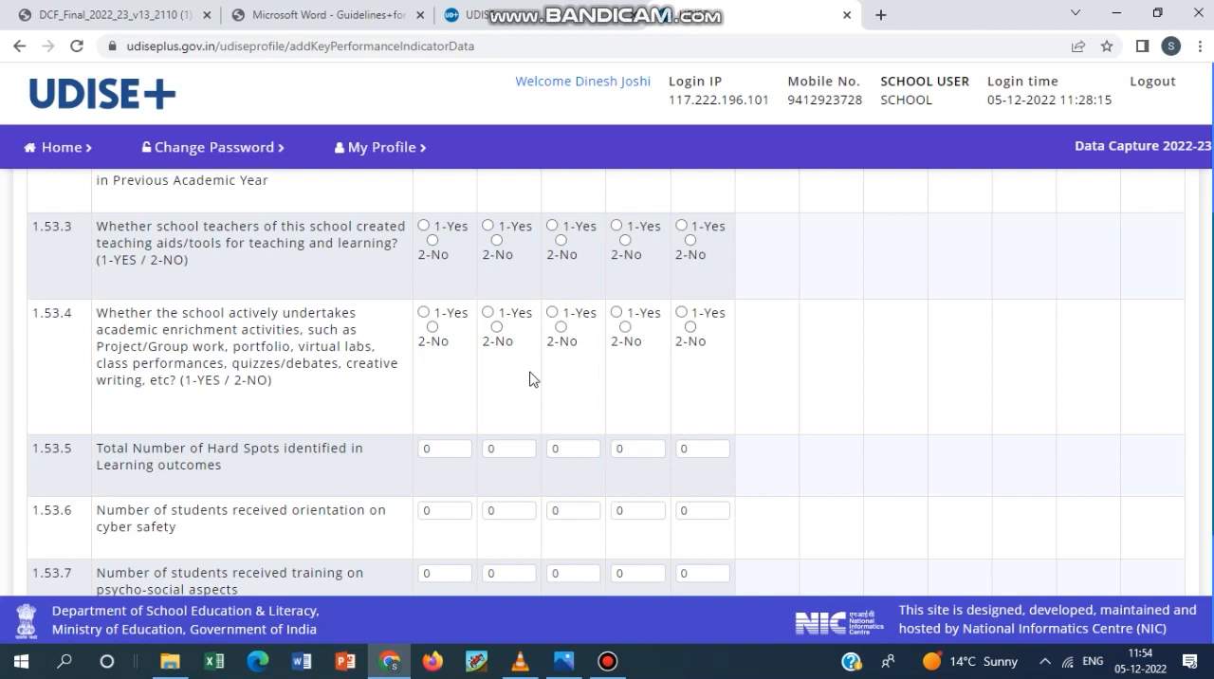
scroll(531, 379, down, 1)
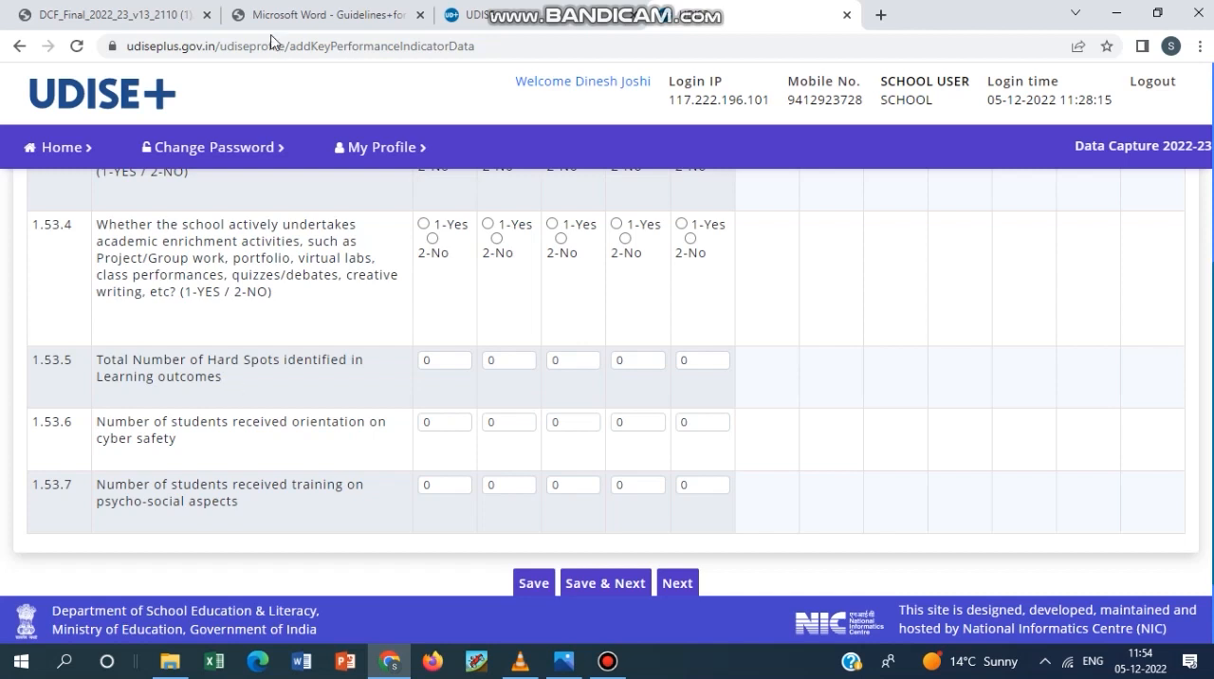
Go through the five class-wise fields of 1.53.5 on hard spots in learning outcomes without entering numbers.
click(445, 360)
click(510, 361)
click(558, 360)
click(638, 353)
click(693, 360)
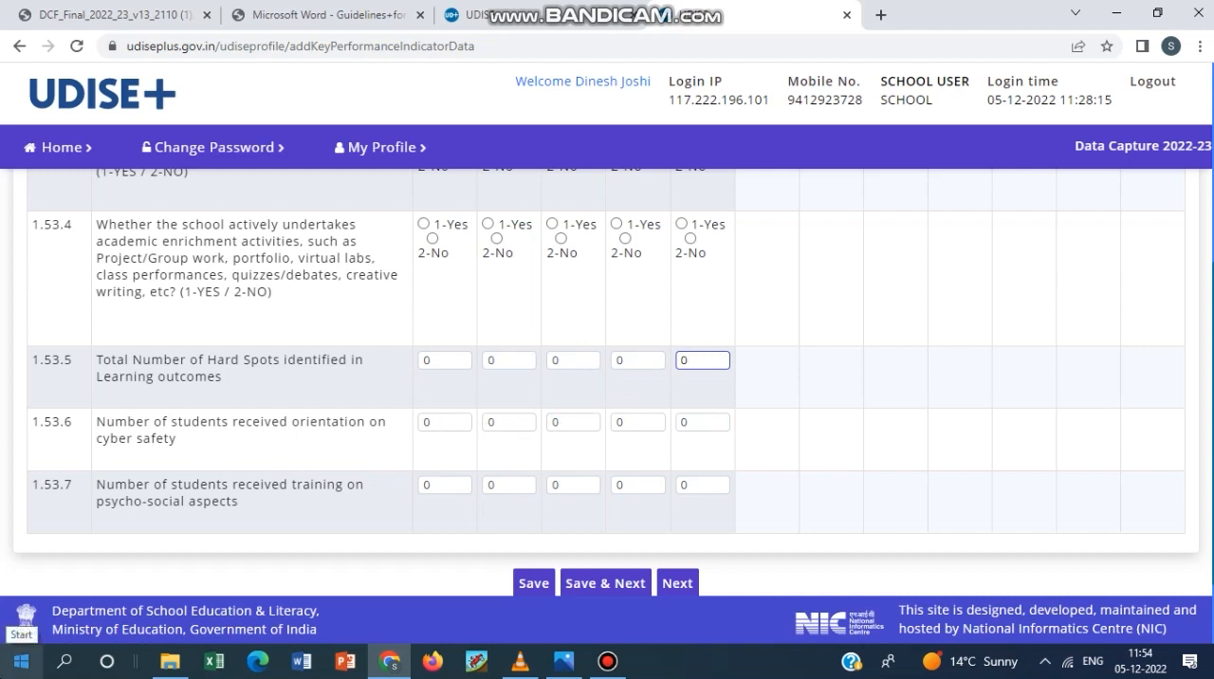
click(604, 669)
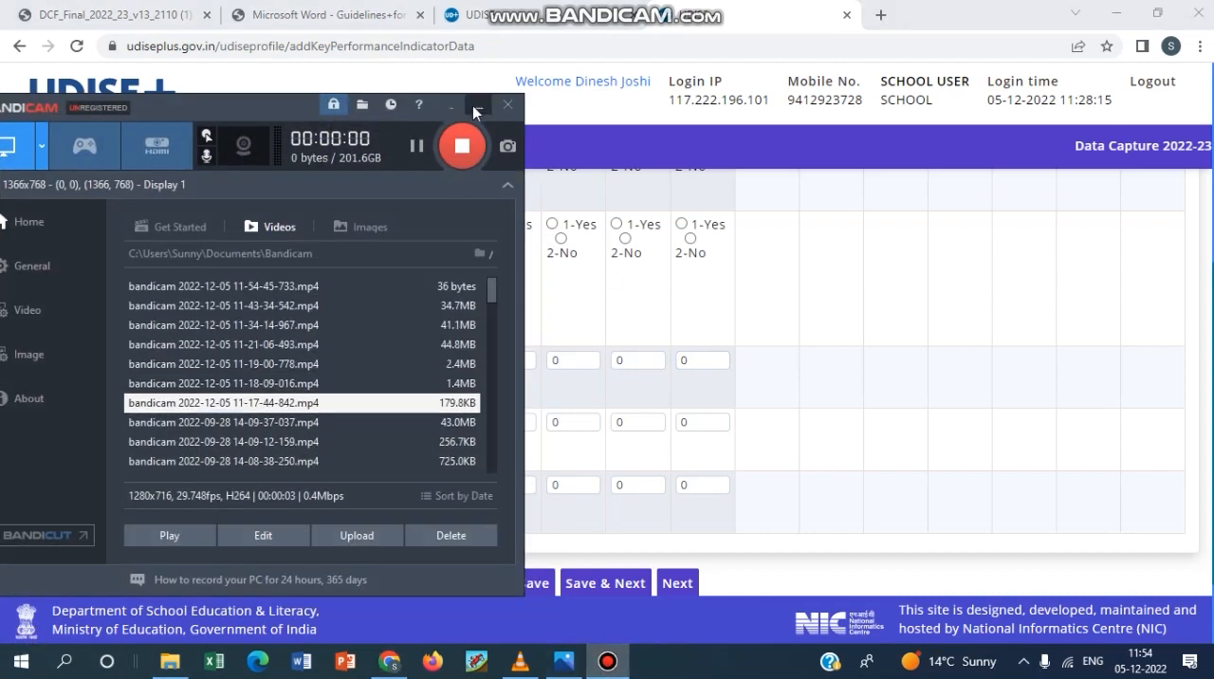
click(475, 102)
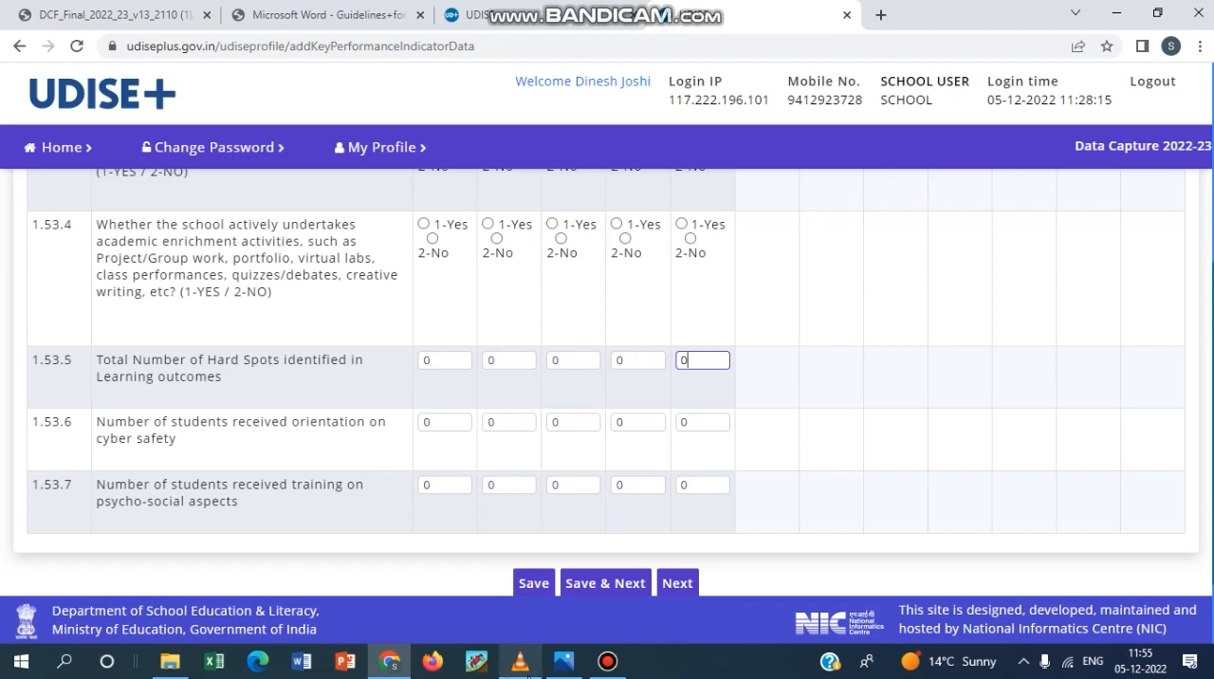
click(615, 664)
click(614, 663)
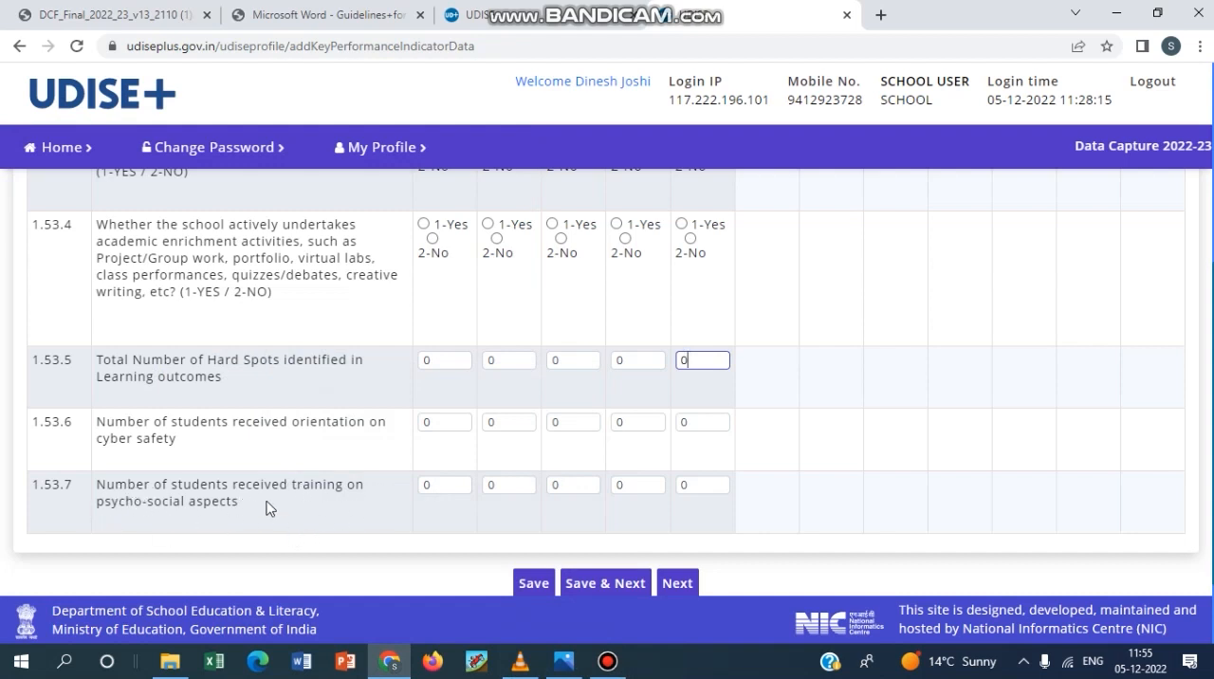
Save form 1.53 on Key Performing Indicators and continue to the School Safety section of form 1.54 to 1.57.
scroll(310, 481, down, 1)
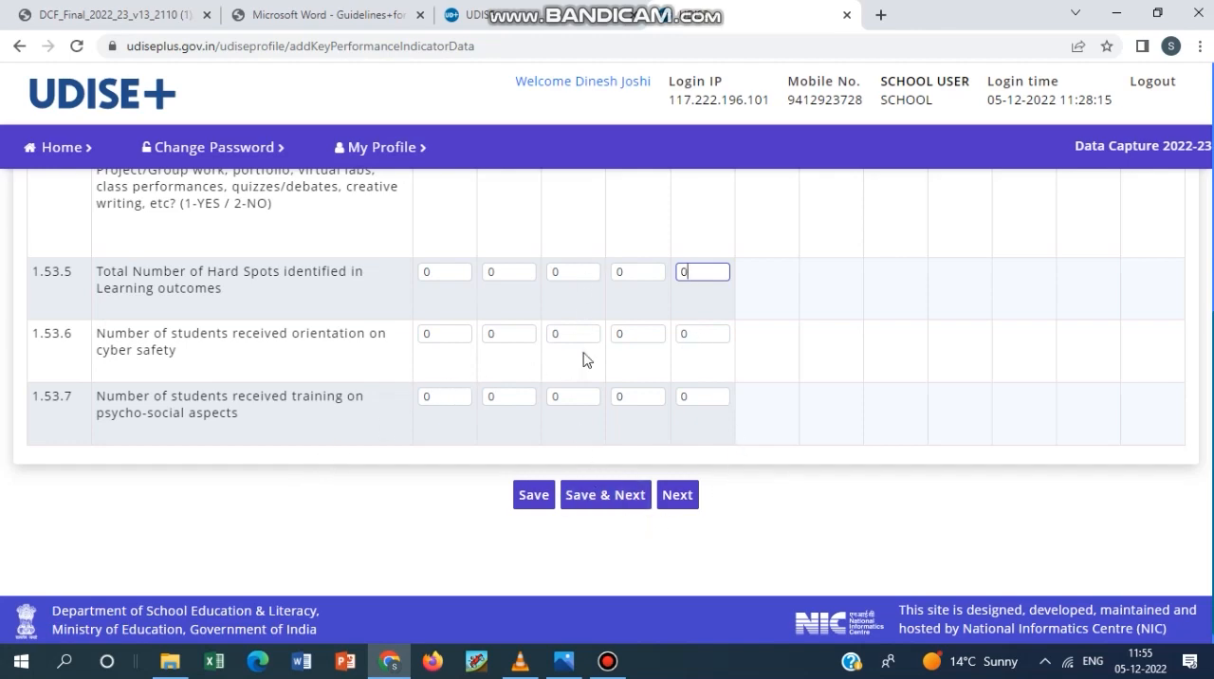
click(621, 497)
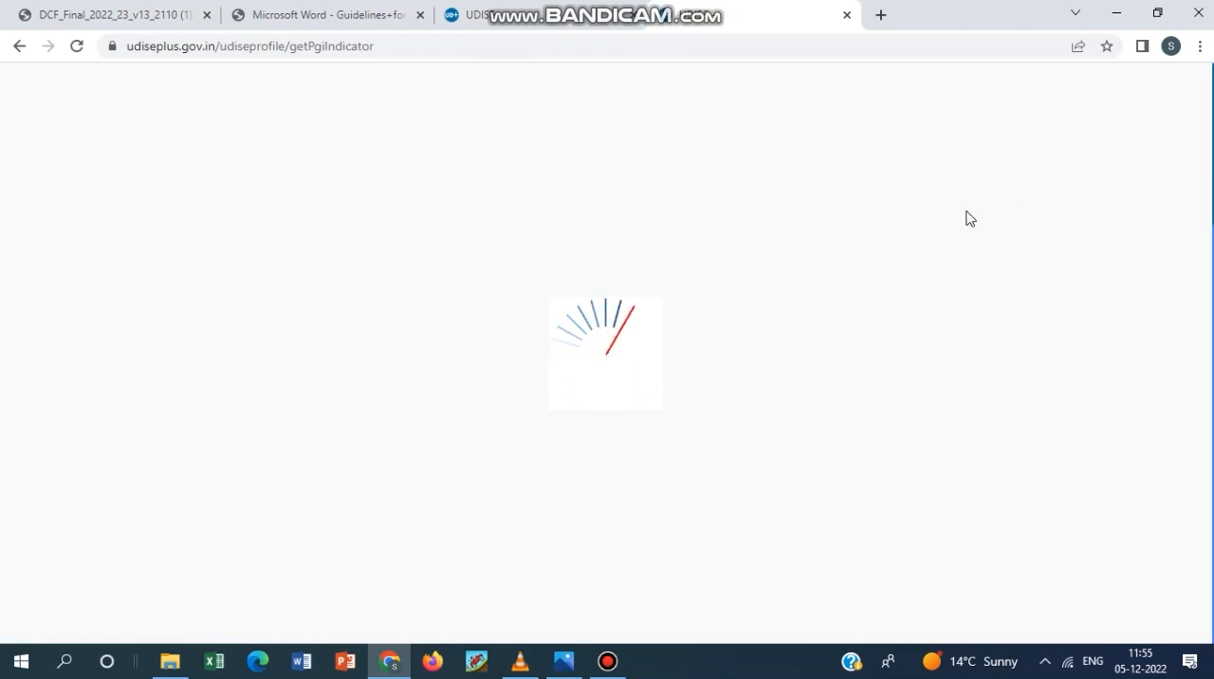
scroll(595, 414, down, 1)
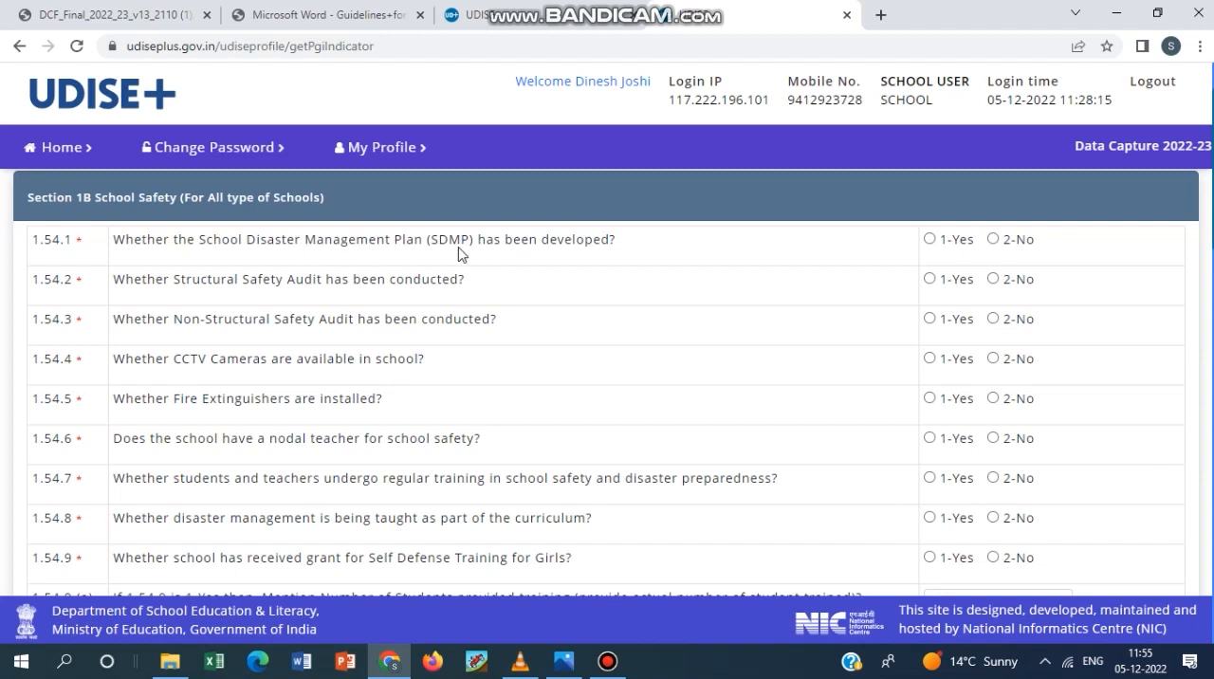
Examine 1.54.1 to 1.54.8 on the disaster management plan, safety audits, CCTV, fire extinguishers, nodal teacher and safety training.
scroll(710, 371, up, 1)
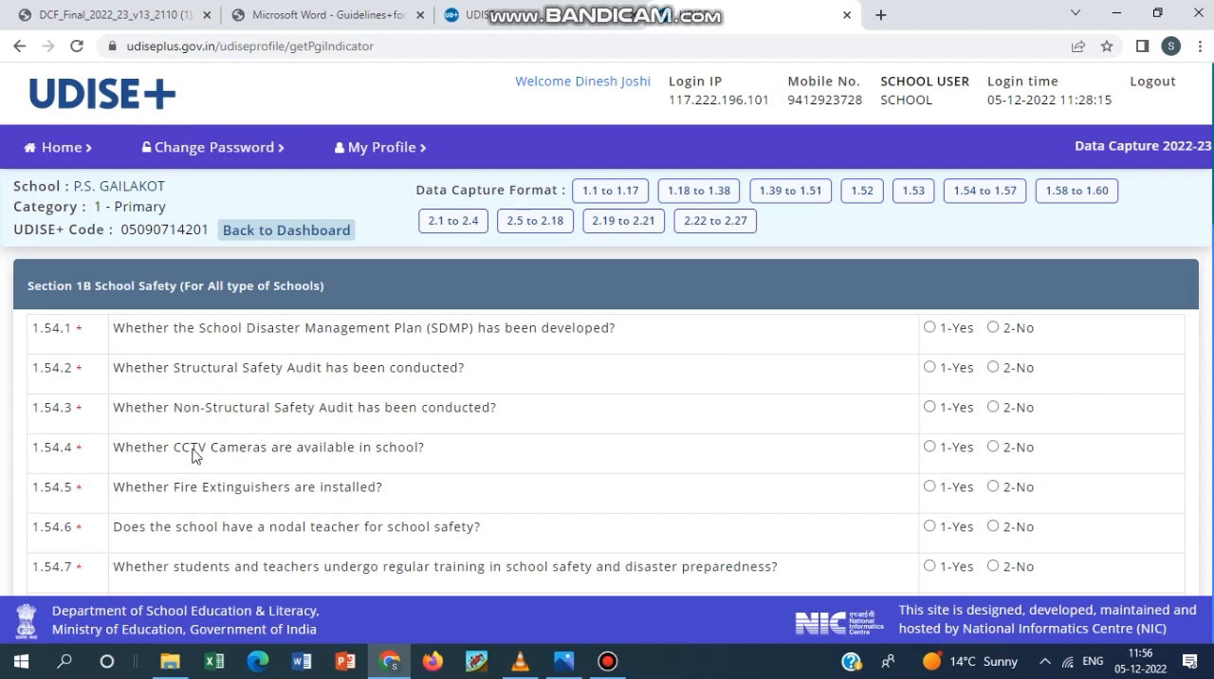
scroll(497, 464, down, 1)
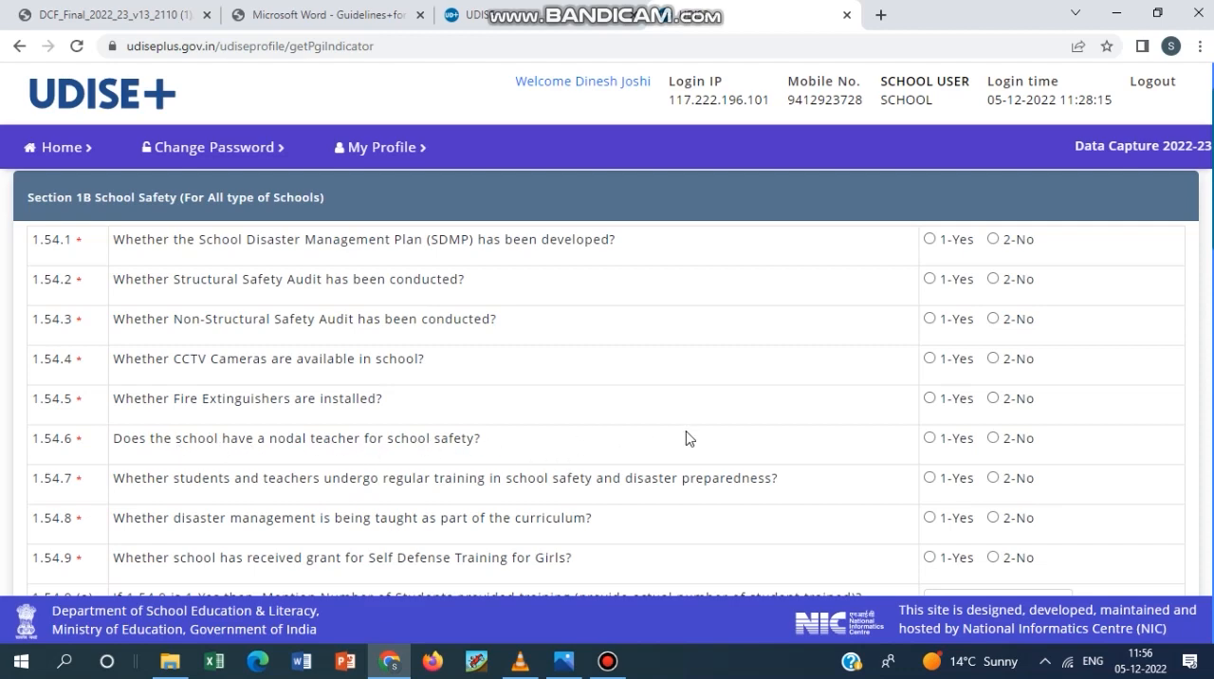
scroll(712, 422, down, 1)
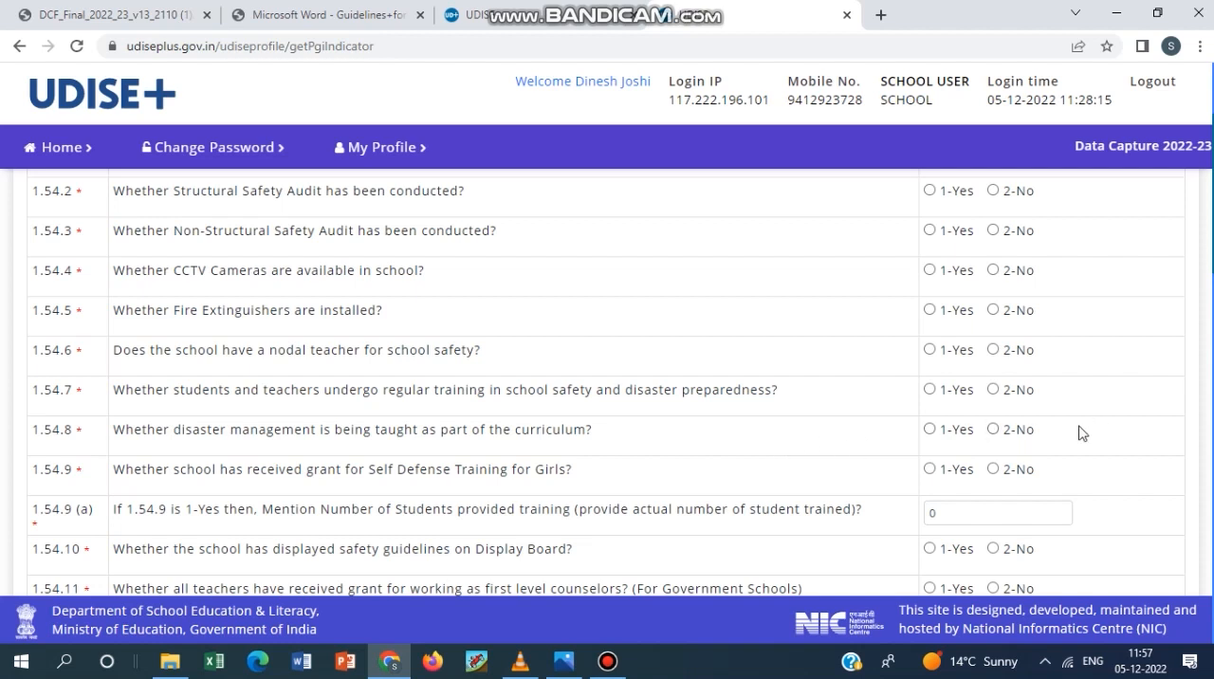
Answer 1-Yes to 1.54.9 on the self-defense training grant and open 1.54.9 (a) for the number of students trained.
scroll(673, 479, down, 3)
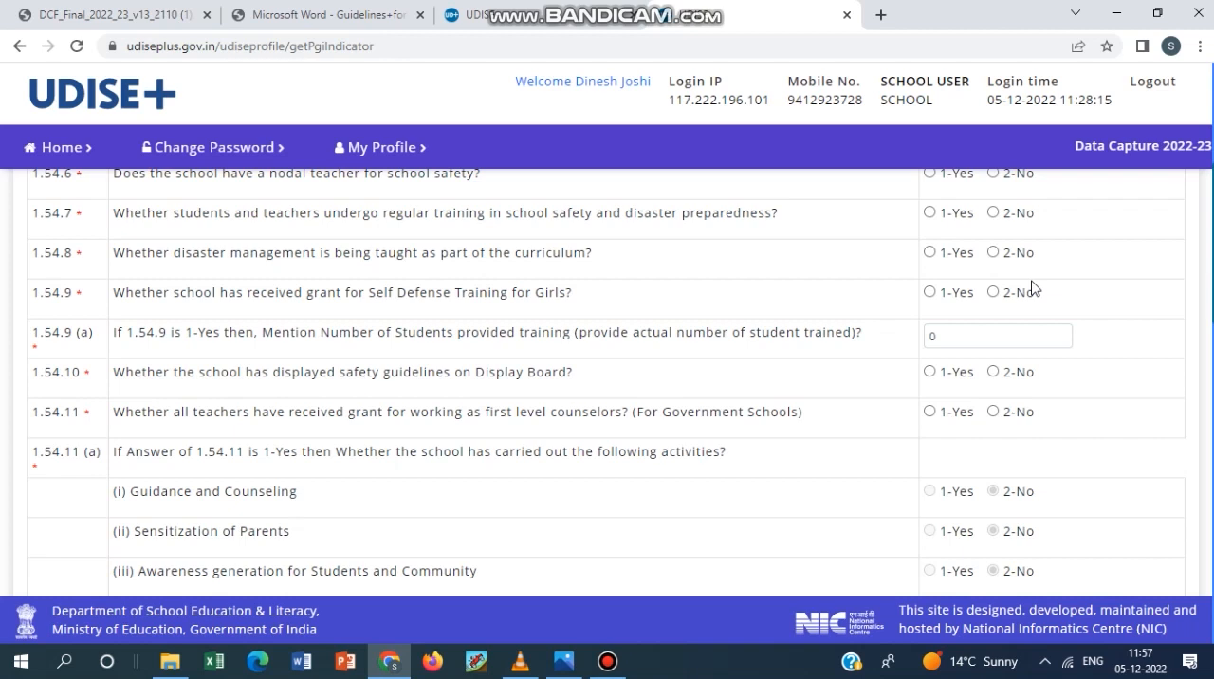
click(929, 292)
click(950, 332)
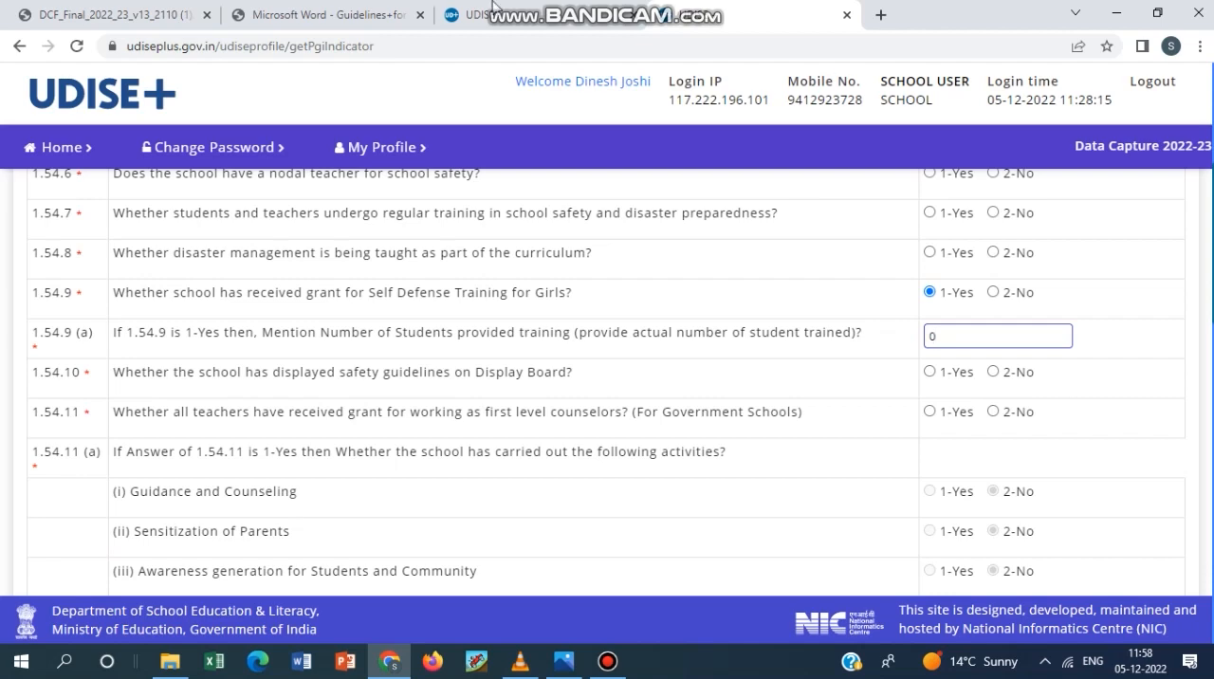
Examine 1.54.10 on displayed safety guidelines, 1.54.11 on first level counselors with its six activities, and 1.54.12 on safety audit frequency.
scroll(661, 473, down, 1)
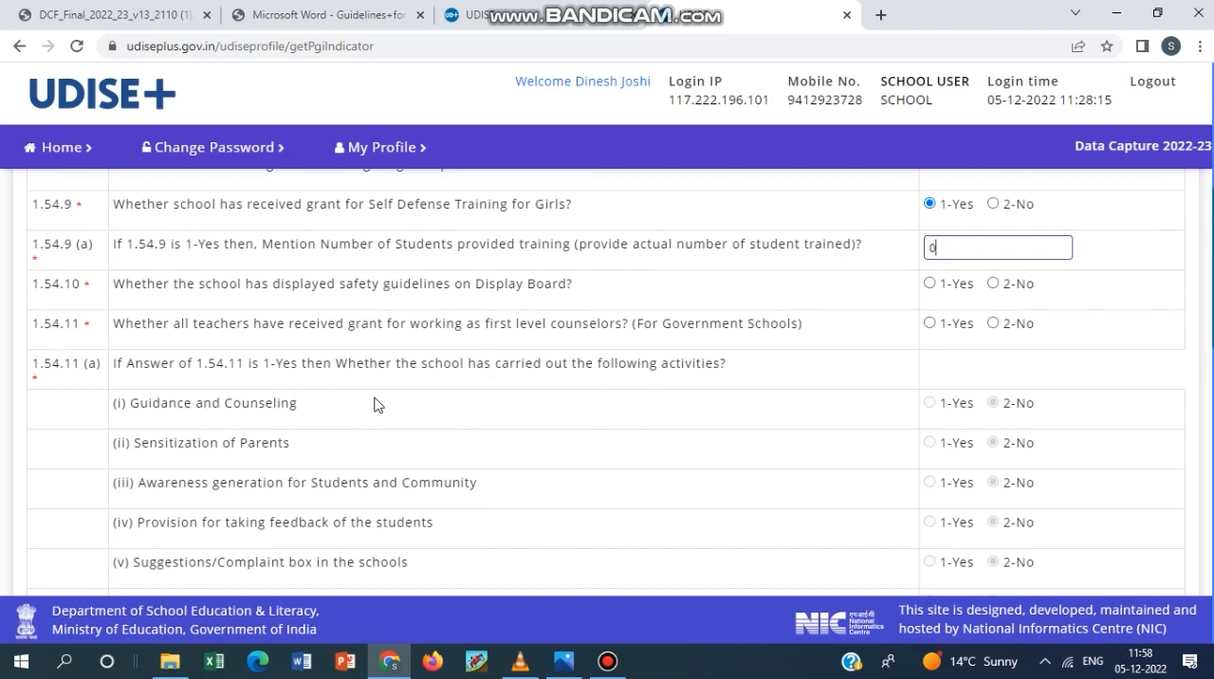
scroll(810, 390, down, 1)
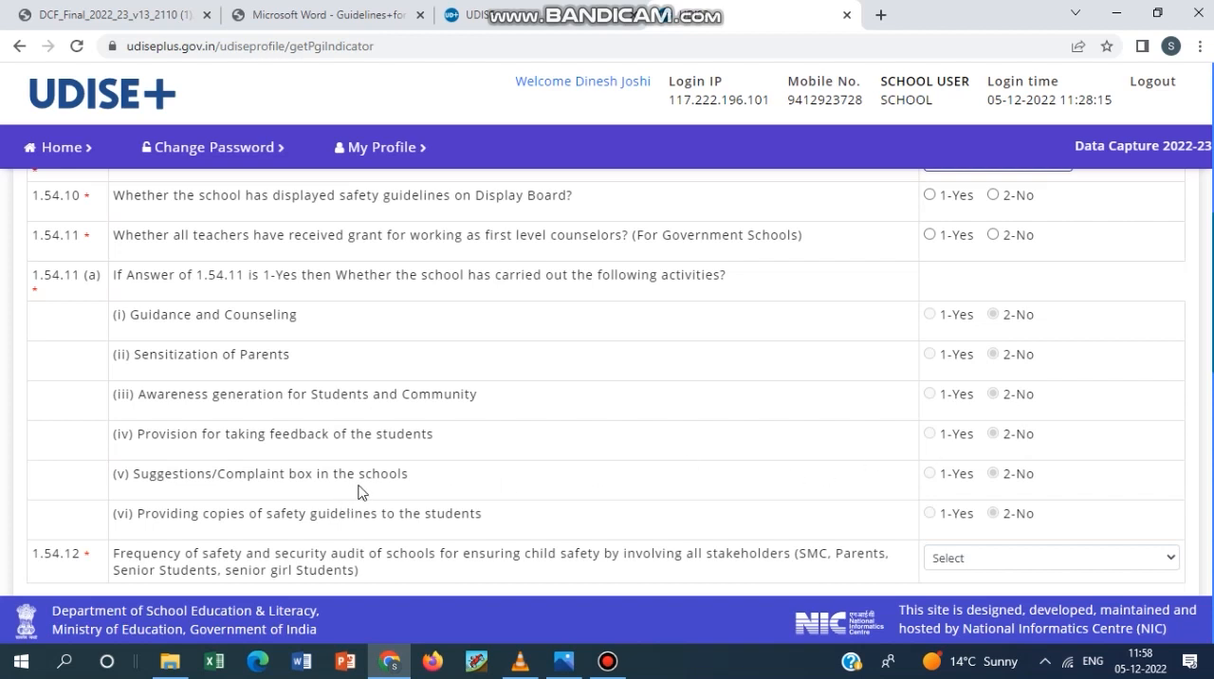
scroll(396, 527, down, 1)
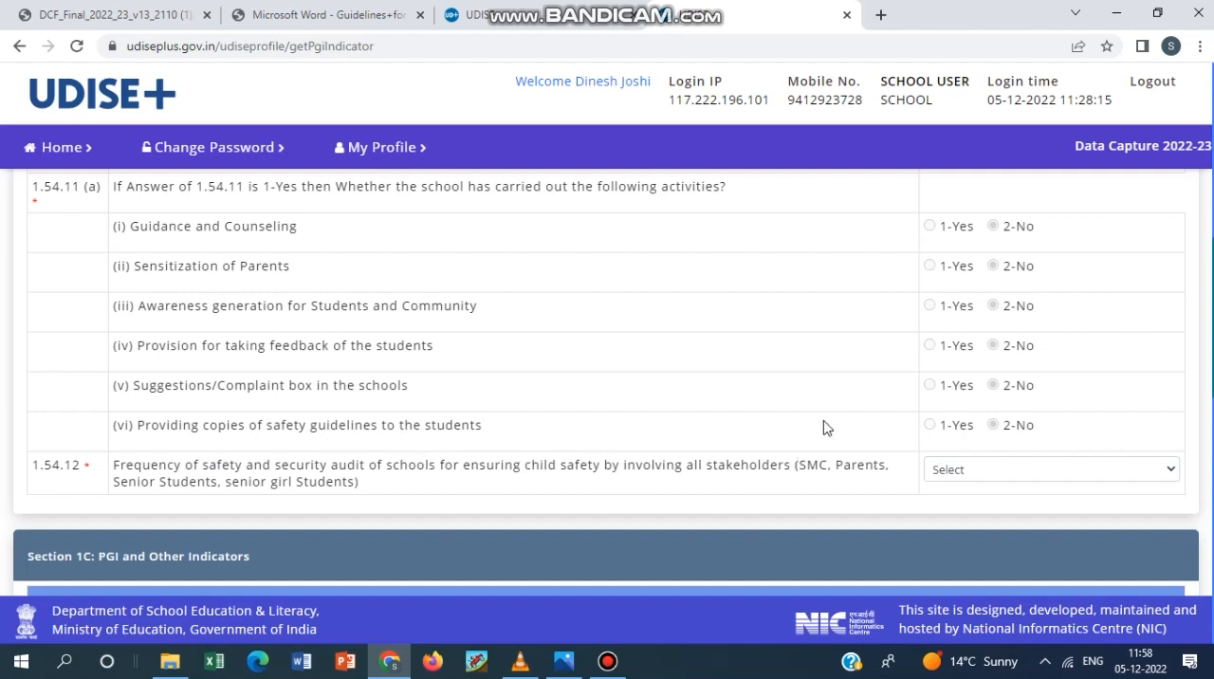
scroll(830, 439, up, 2)
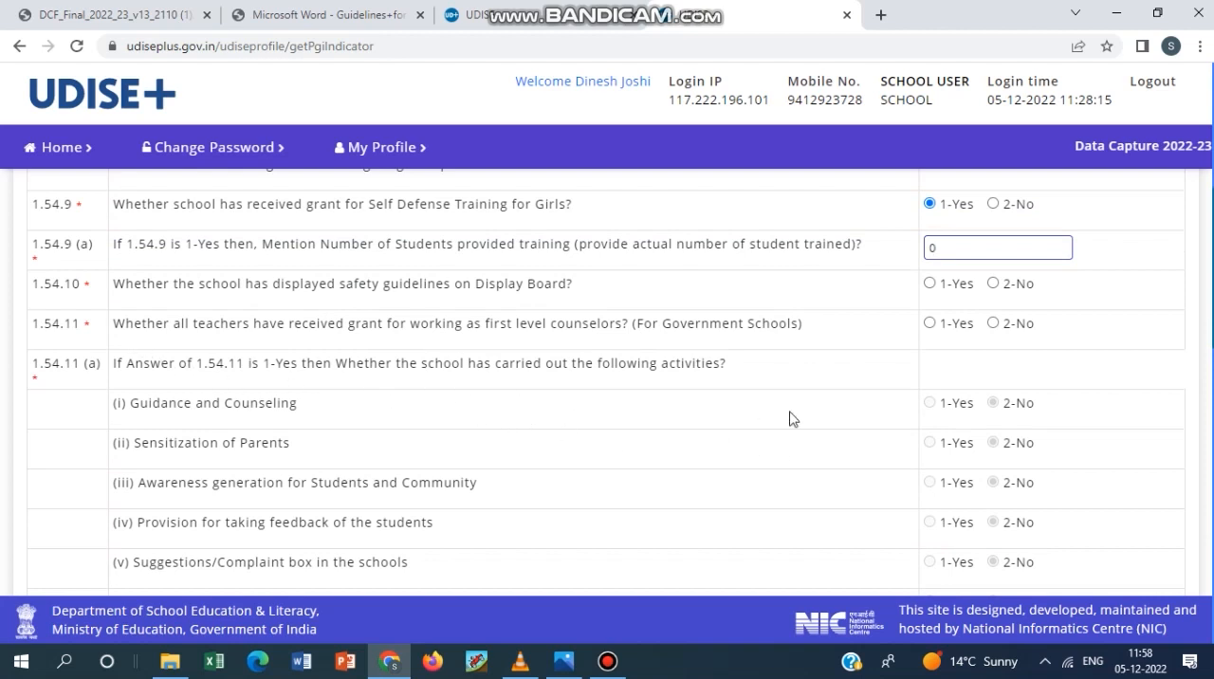
drag(930, 325, 990, 382)
click(1043, 363)
scroll(1021, 406, down, 3)
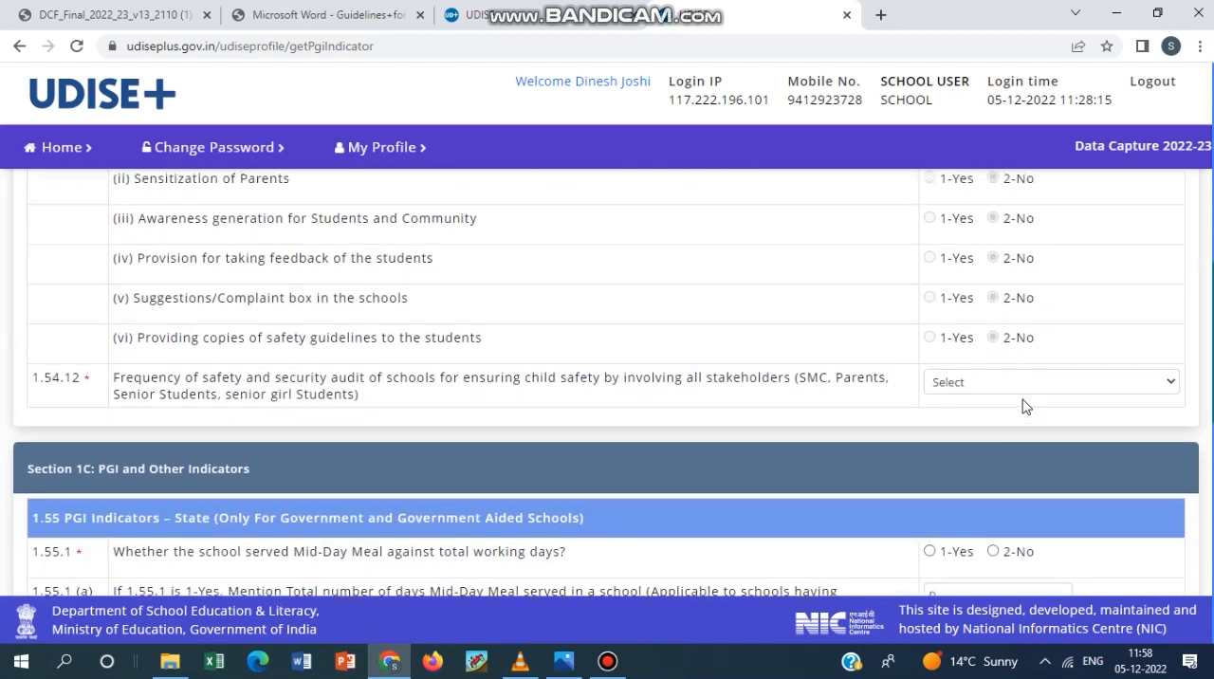
scroll(1011, 408, down, 1)
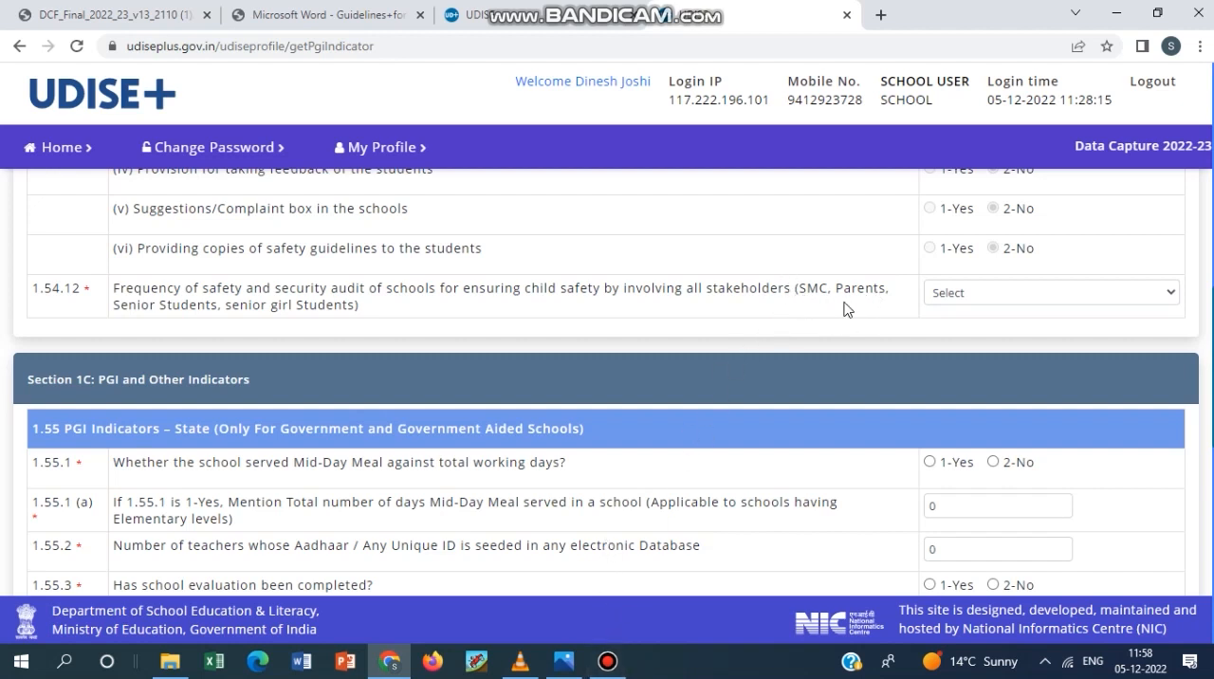
click(608, 666)
click(608, 667)
Check the available frequency options for 1.54.12 on safety and security audits without choosing one.
click(975, 296)
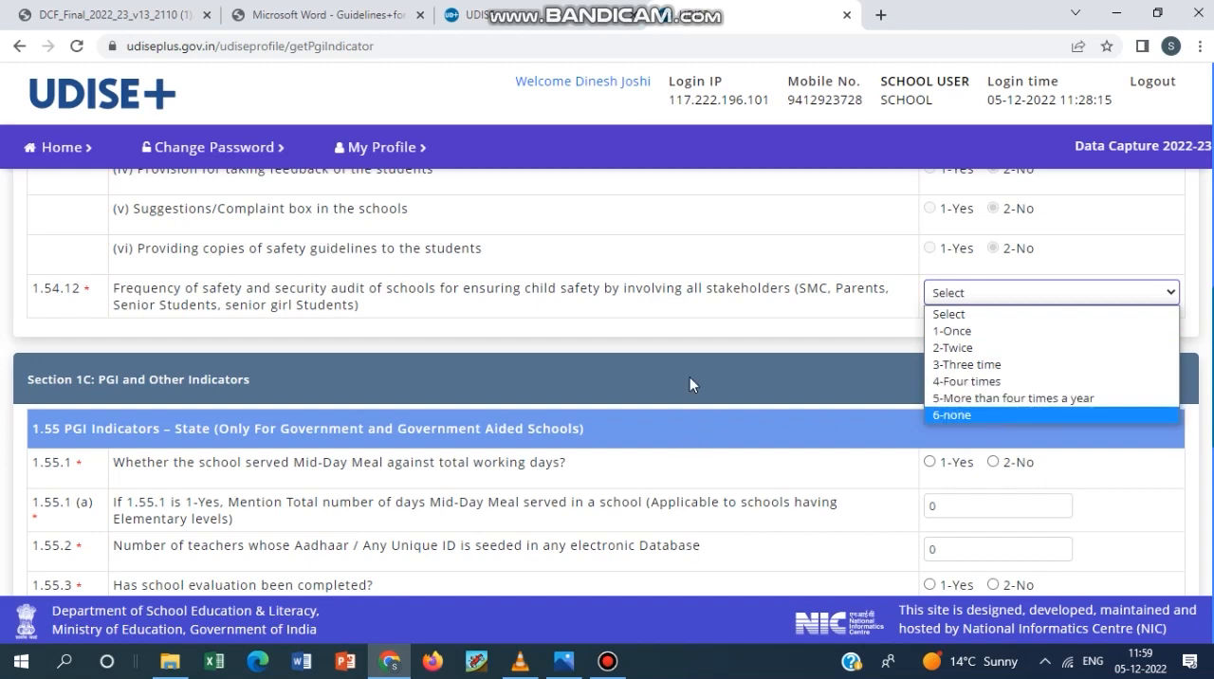
click(703, 335)
Answer 1-Yes to 1.55.1 on Mid-Day Meals and open 1.55.1 (a) for the number of days served.
scroll(690, 400, down, 2)
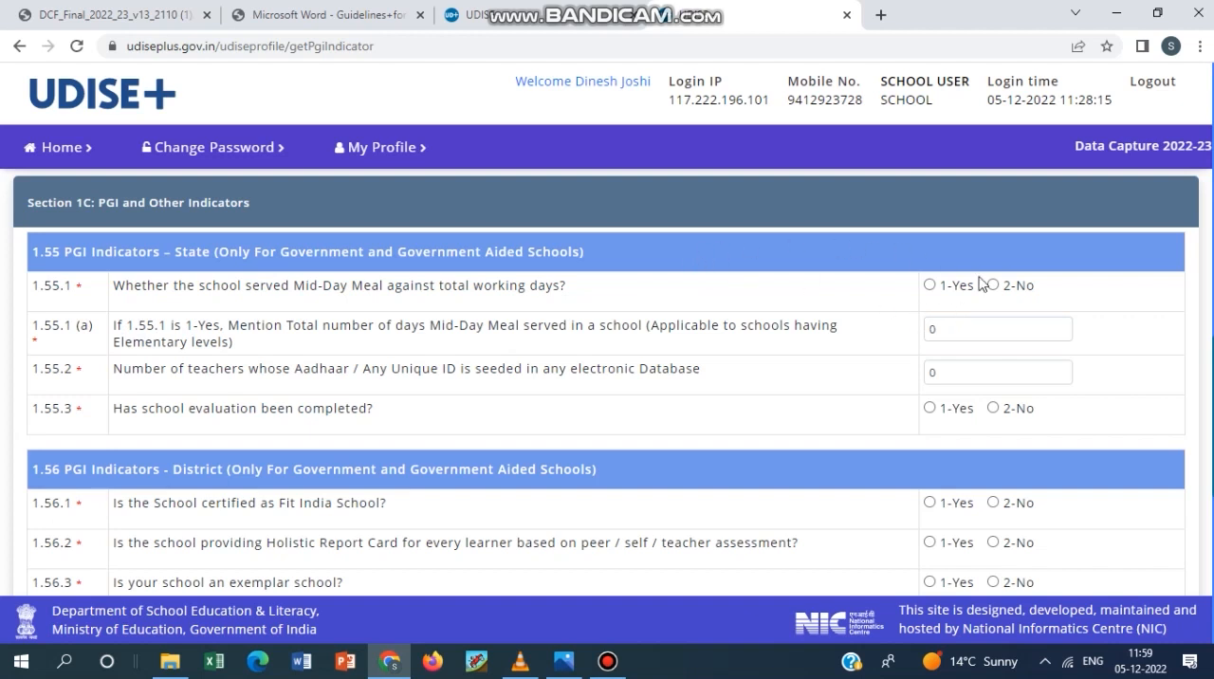
click(929, 286)
click(994, 327)
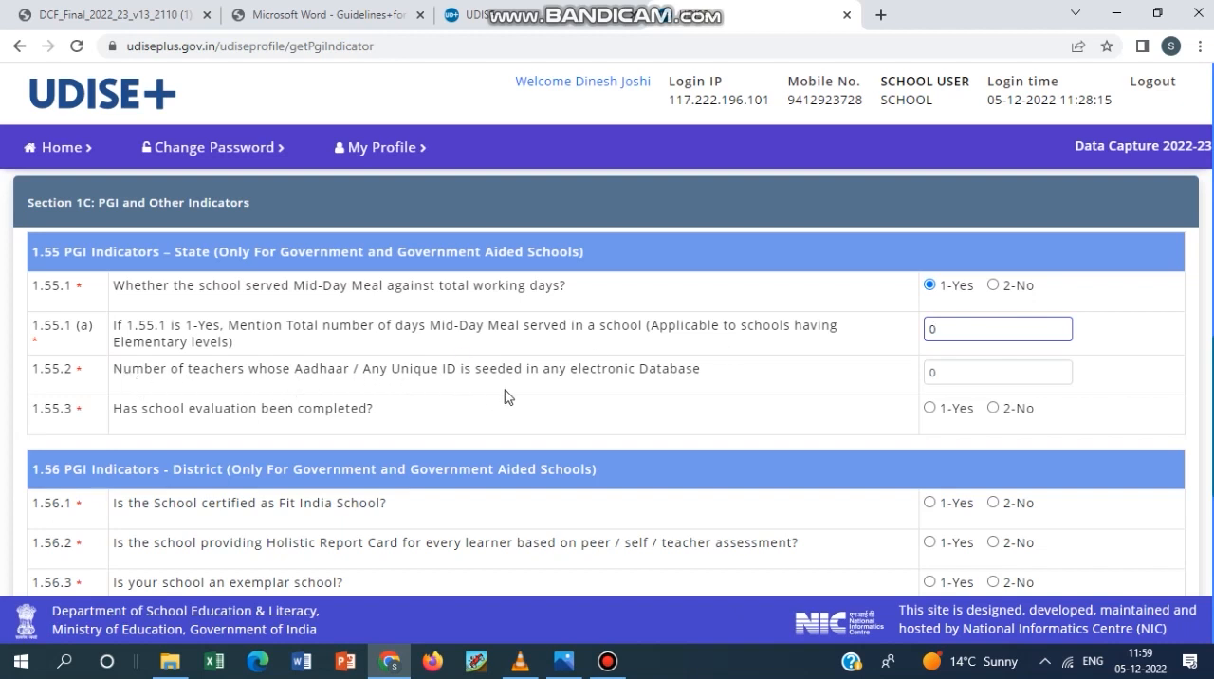
Review 1.55.2 on teachers' Aadhaar seeding, 1.55.3 on school evaluation, and the district PGI indicators in 1.56.
click(999, 375)
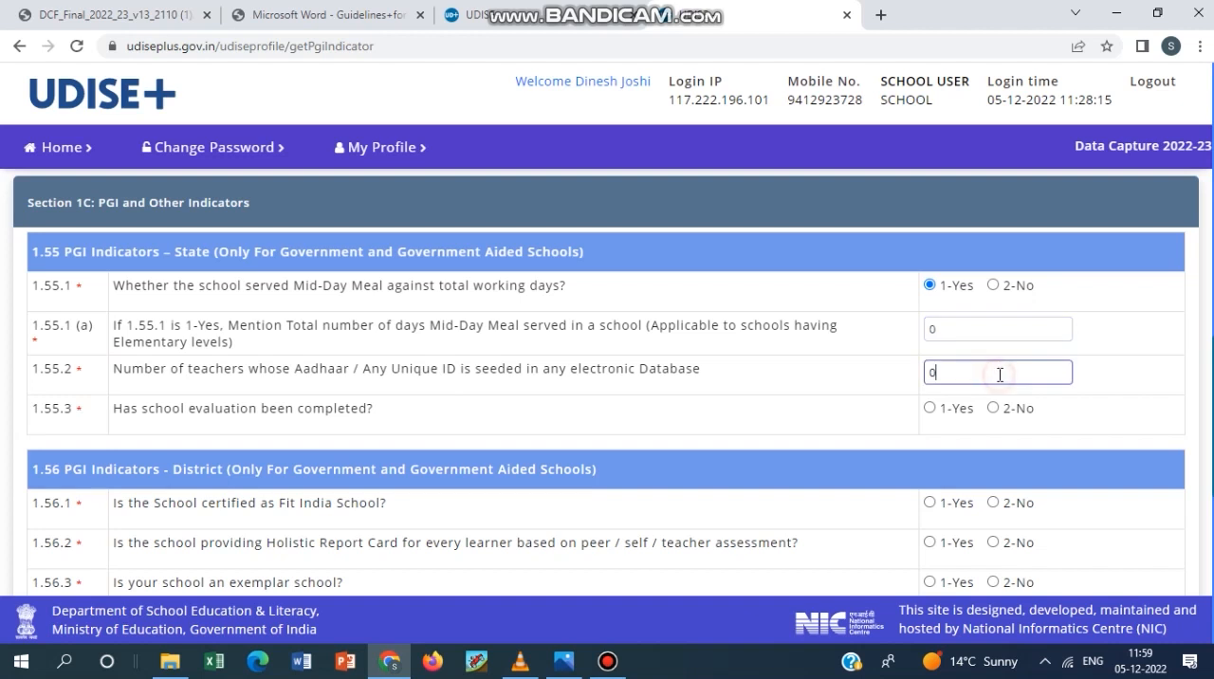
drag(1000, 374, 930, 365)
drag(141, 410, 256, 418)
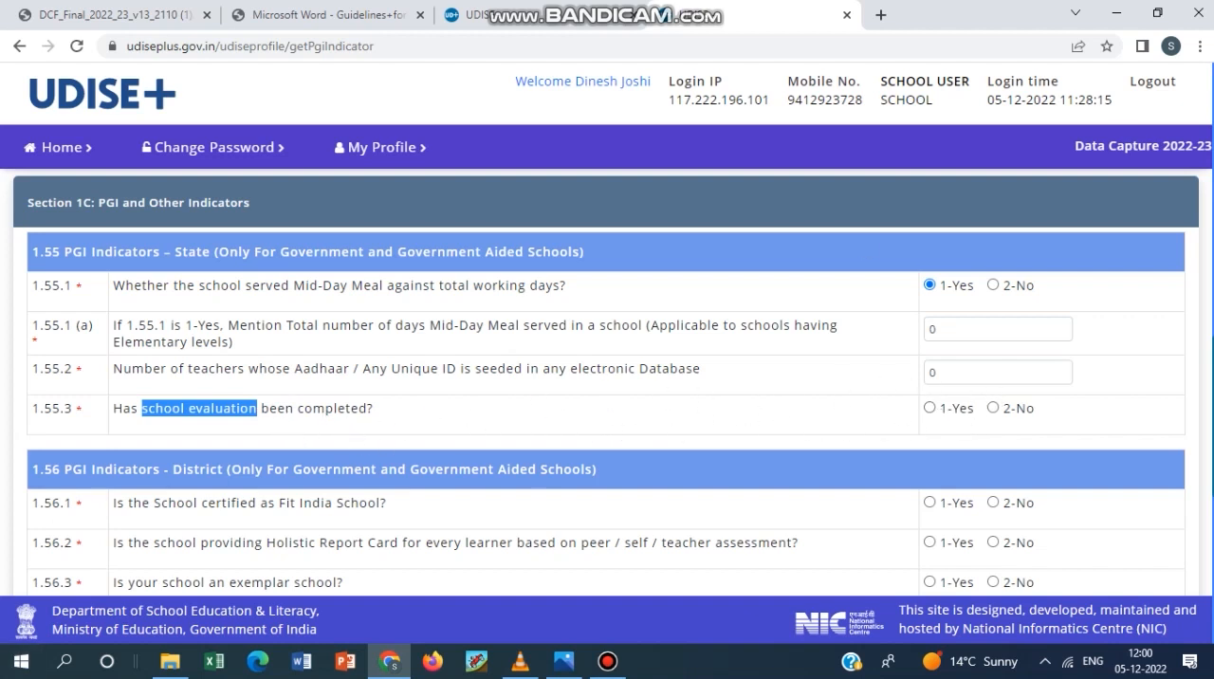
scroll(831, 391, down, 1)
scroll(834, 391, down, 1)
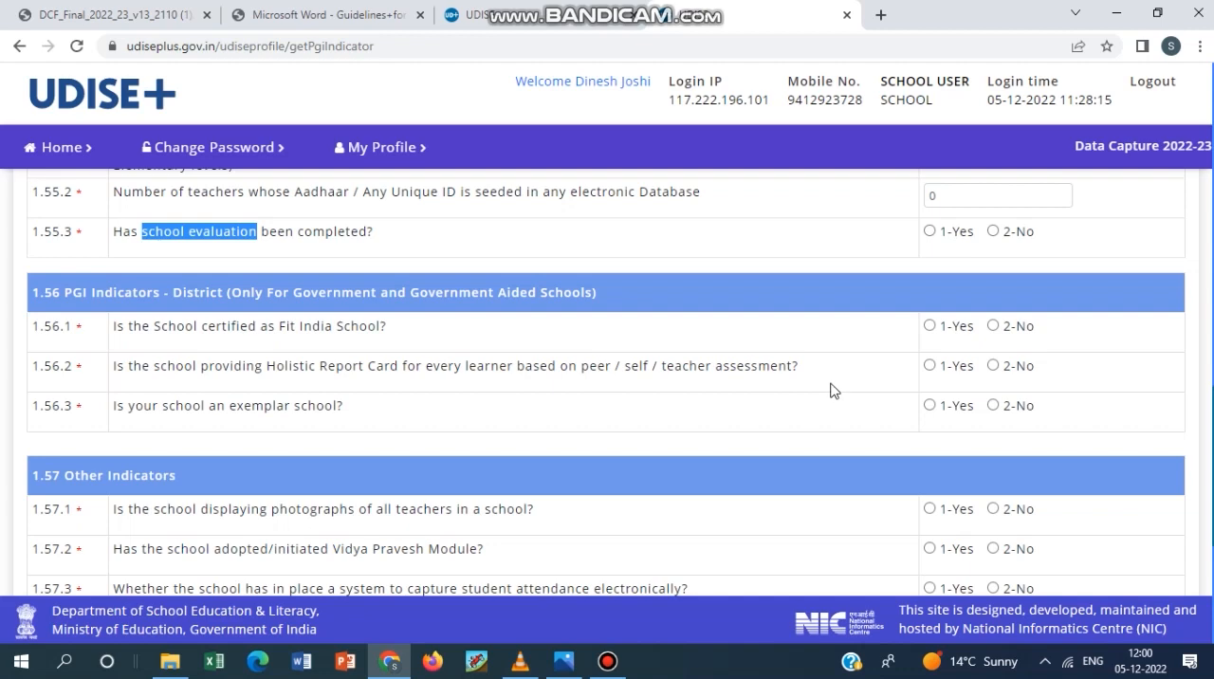
click(618, 673)
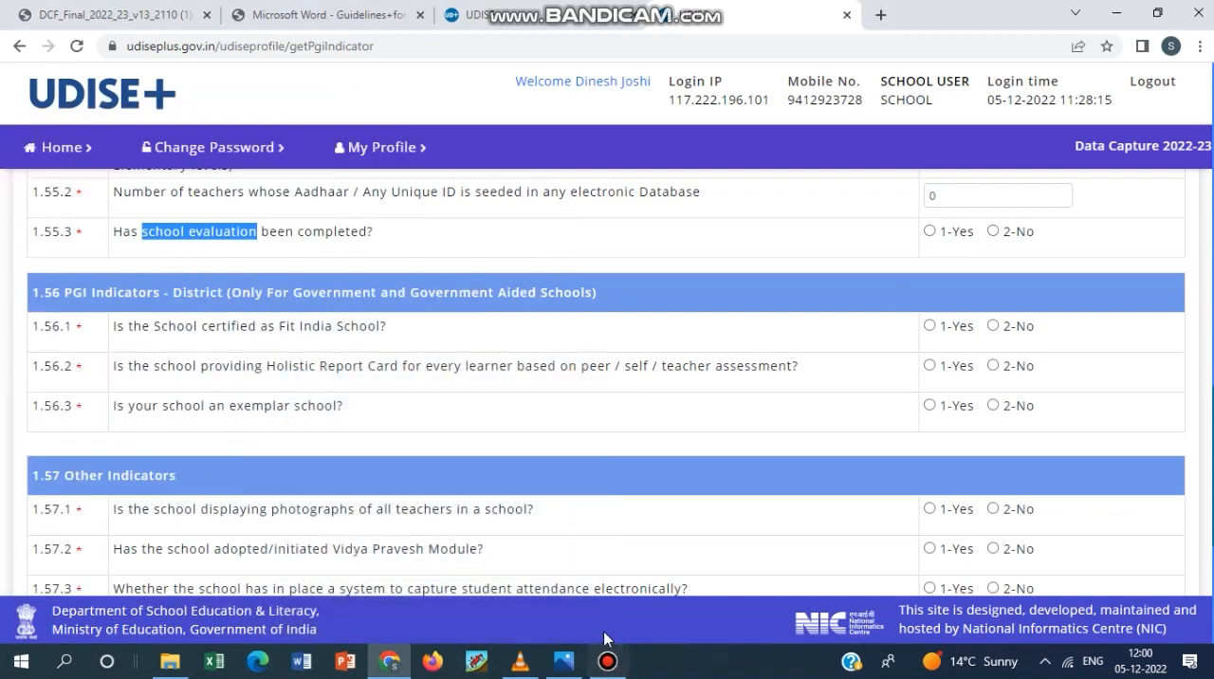
click(618, 672)
scroll(637, 348, down, 1)
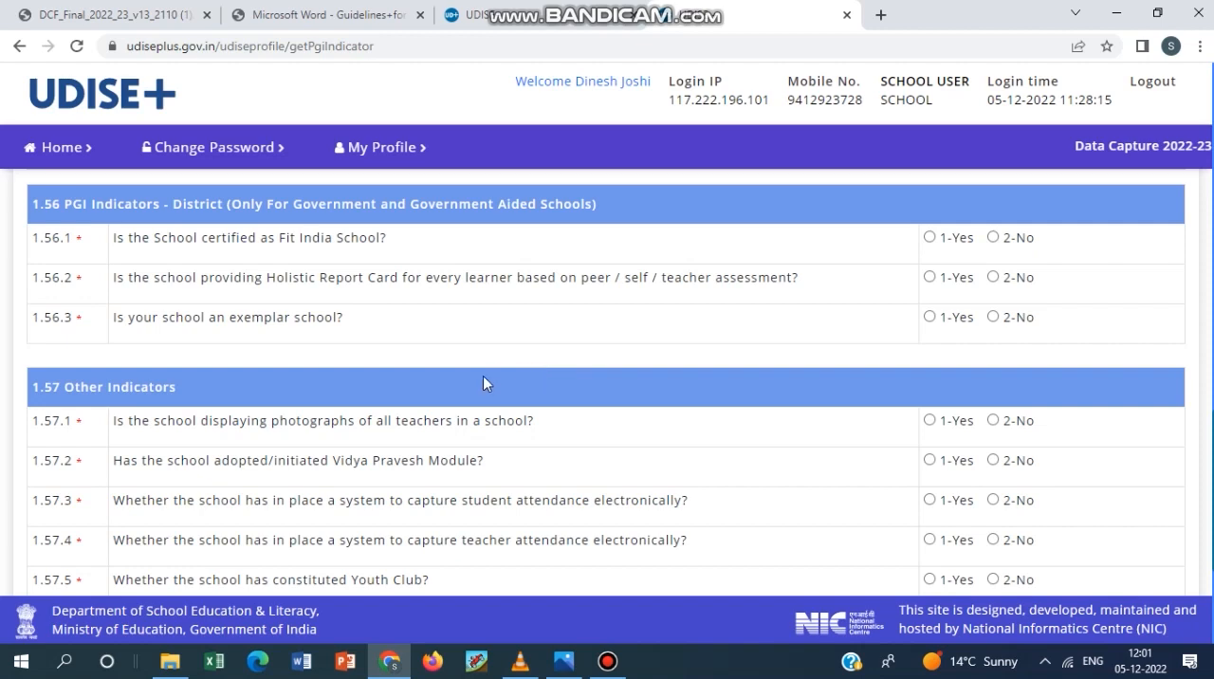
click(611, 669)
click(612, 669)
Examine 1.57.1 to 1.57.8 on teacher photographs, Vidya Pravesh, electronic attendance, Youth and Eco Clubs, identity cards and SSSA self-certification.
scroll(569, 431, down, 2)
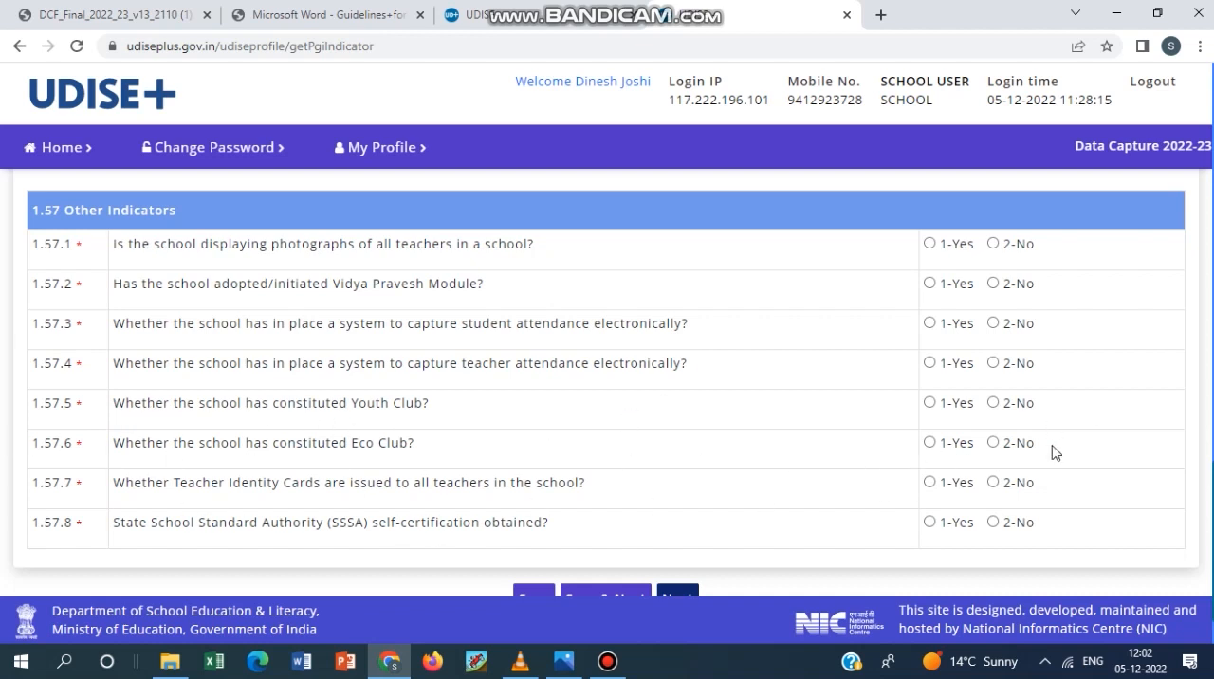
scroll(417, 500, down, 1)
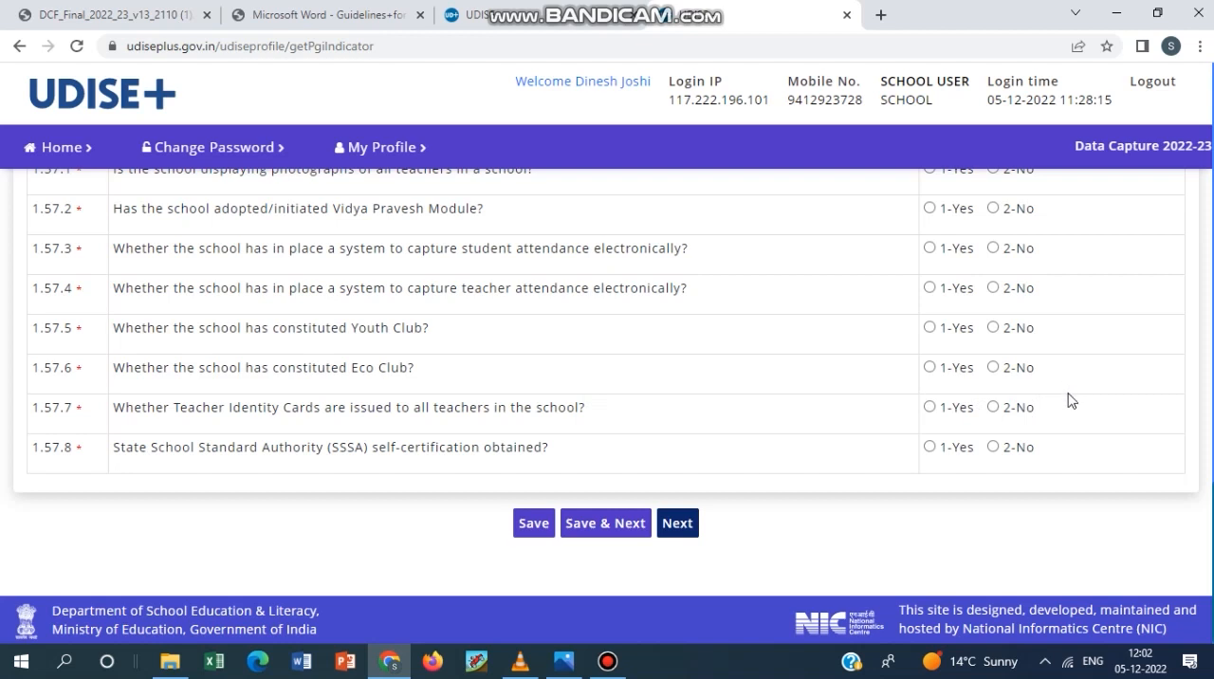
drag(600, 408, 466, 407)
click(639, 412)
Open form 1.58 to 1.60 on Receipts and Expenditure.
scroll(895, 368, up, 15)
scroll(894, 371, up, 1)
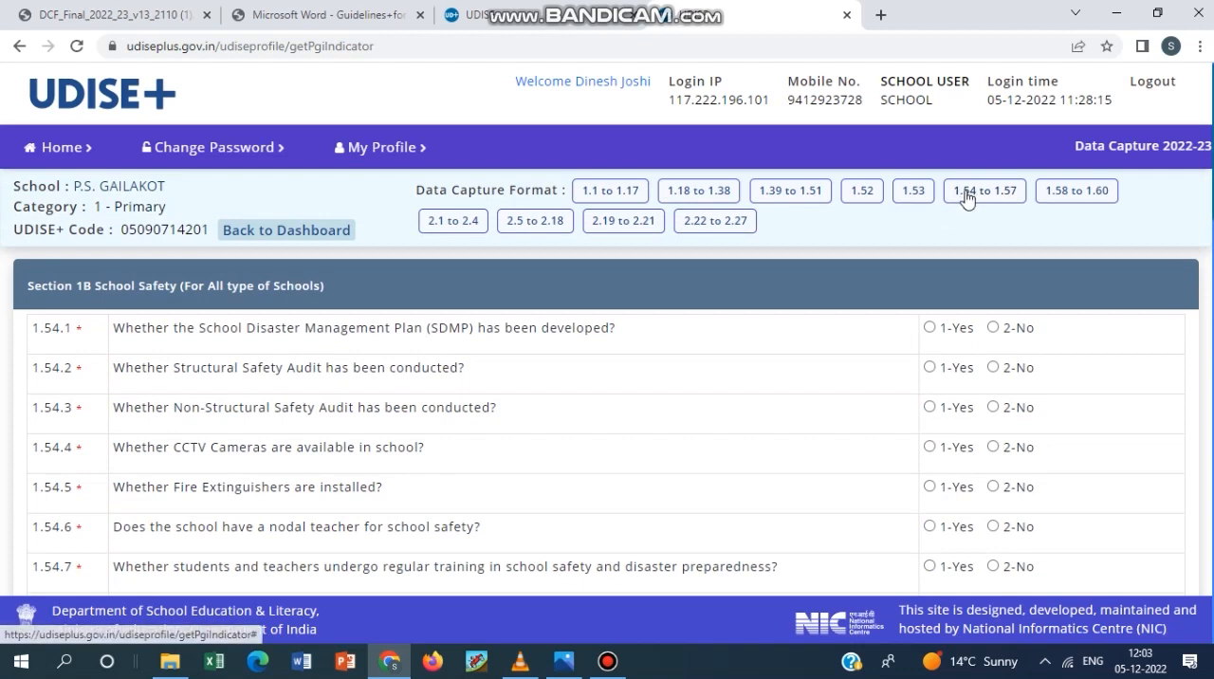
click(1060, 197)
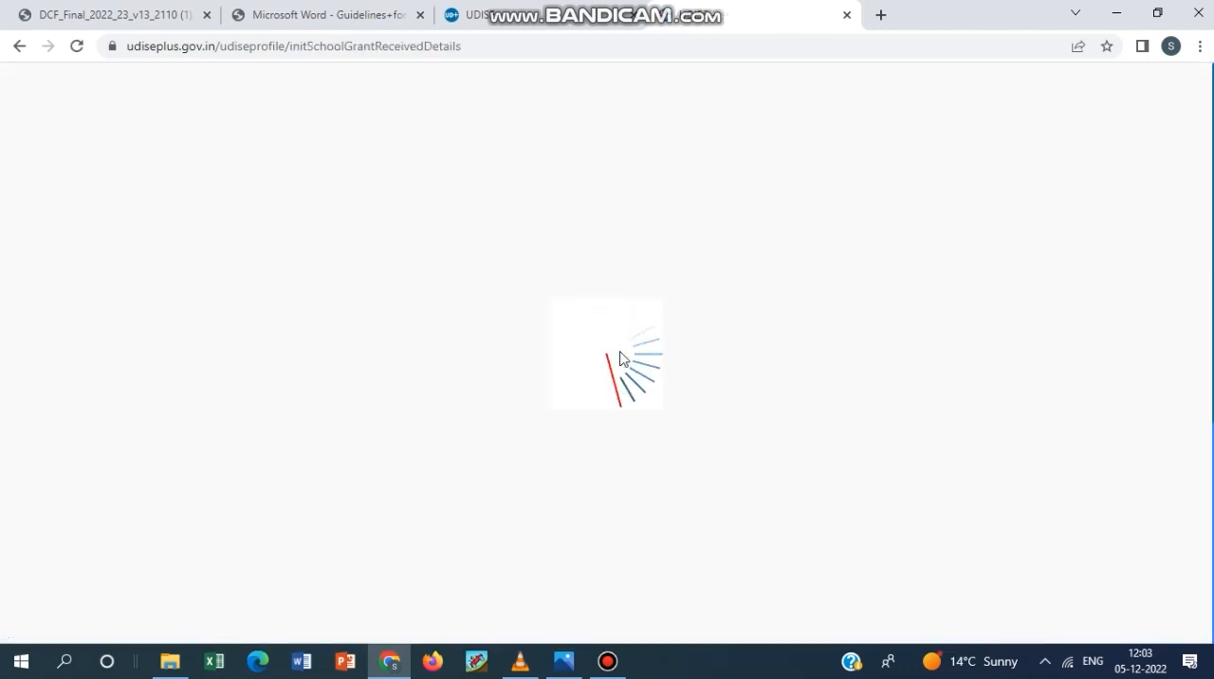
scroll(500, 458, down, 1)
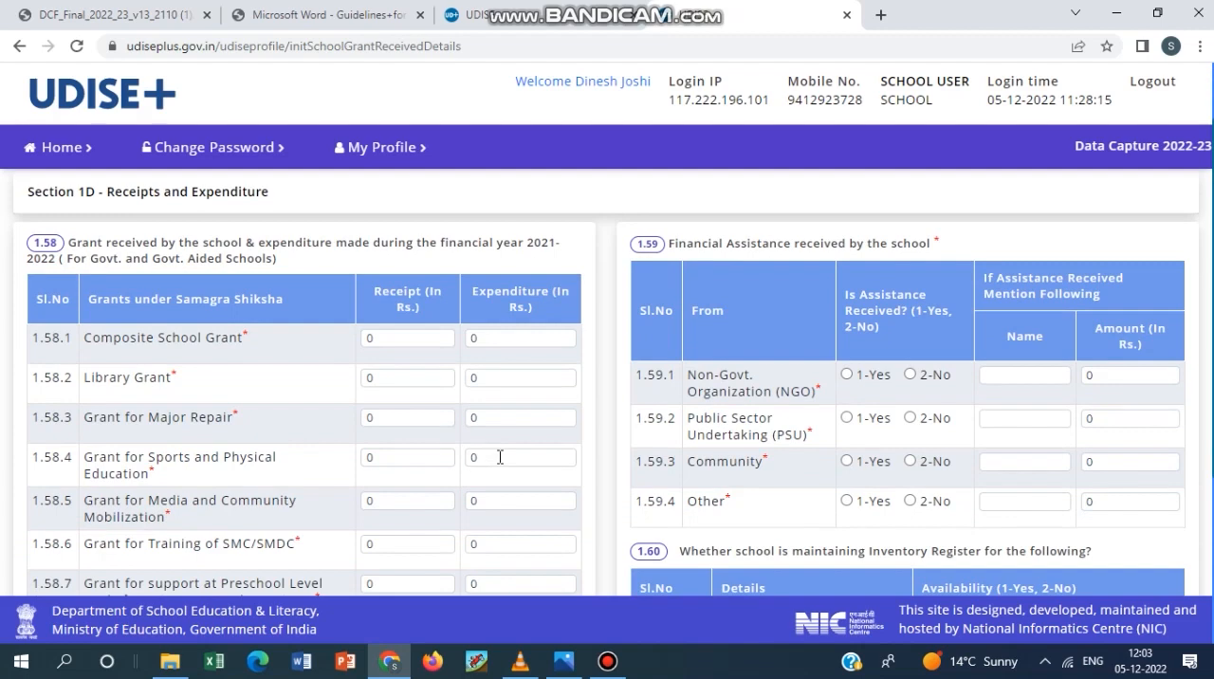
click(608, 661)
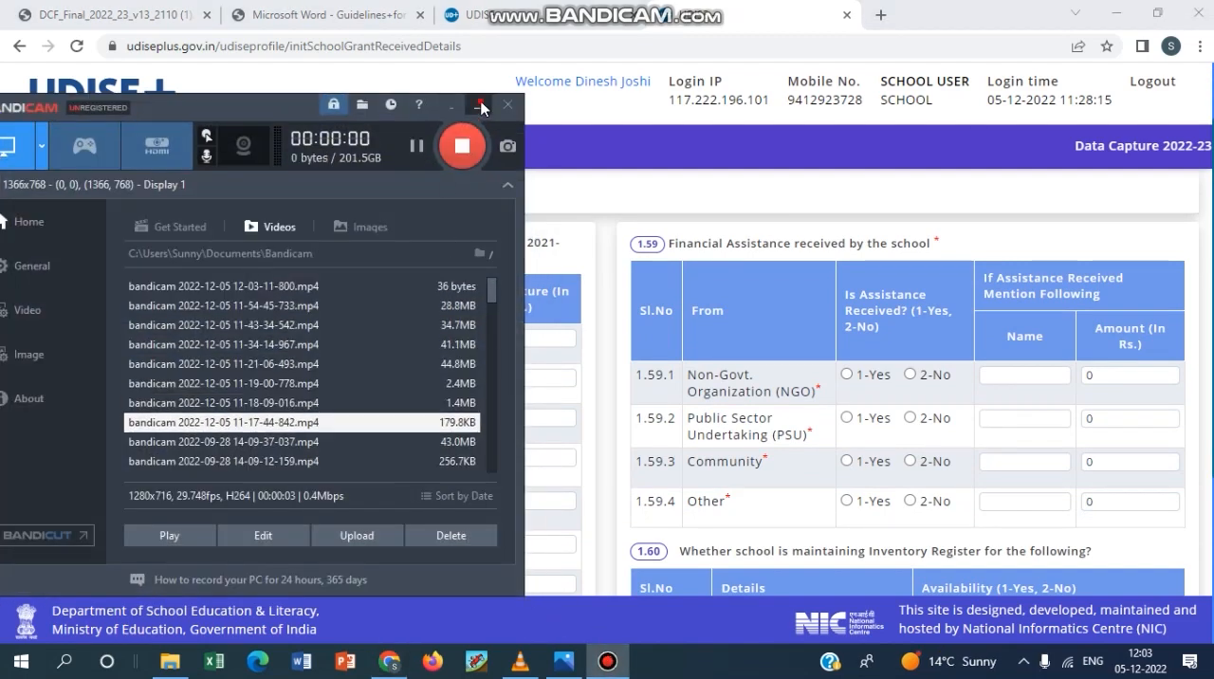
click(480, 106)
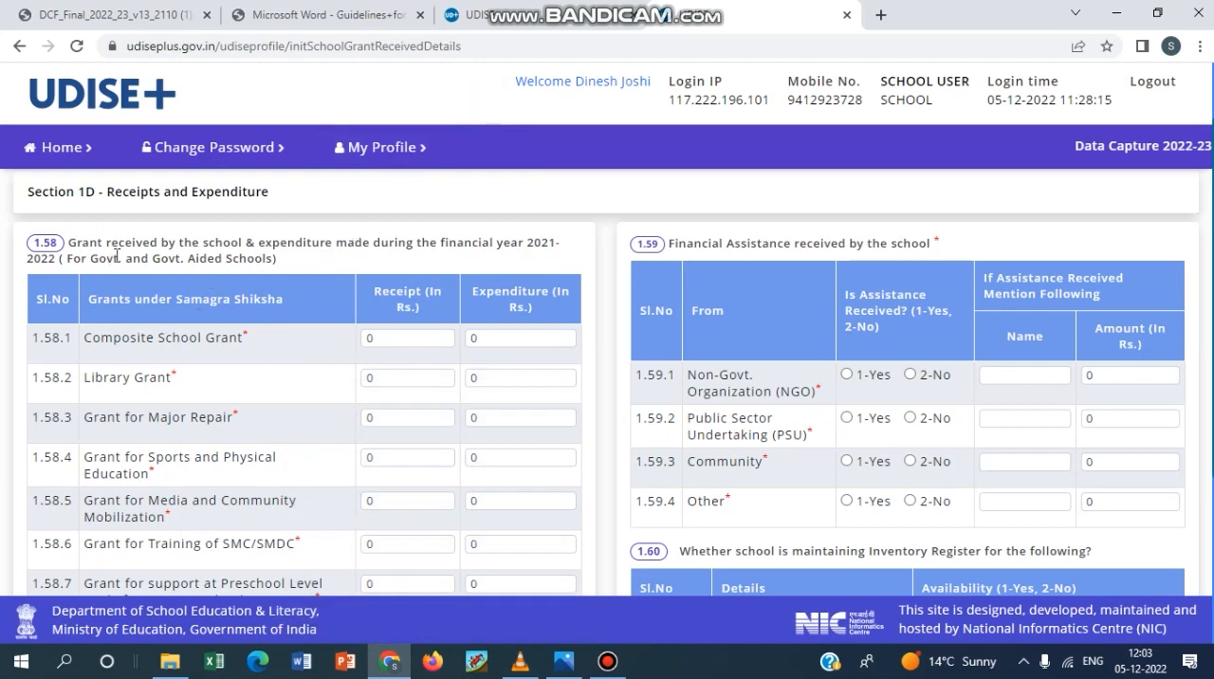
Go through the receipt and expenditure fields for the Samagra Shiksha grants 1.58.1 to 1.58.7, from Composite School Grant to Preschool Level support.
scroll(252, 396, down, 1)
scroll(252, 396, up, 2)
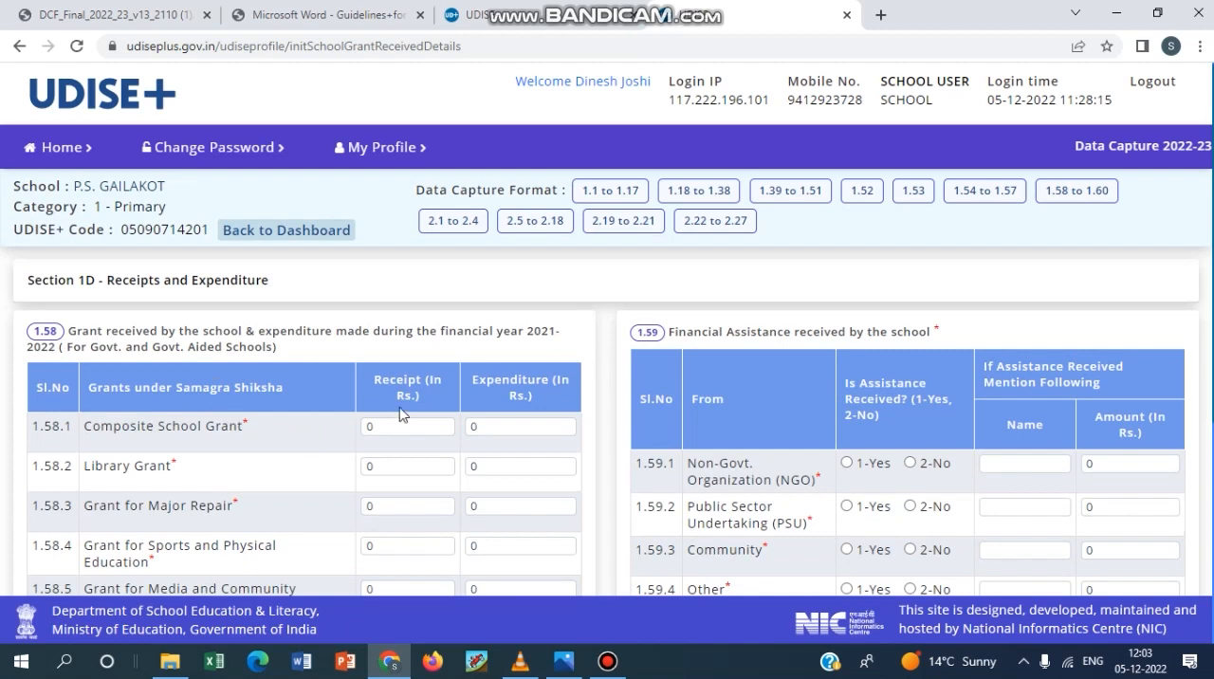
scroll(233, 403, down, 2)
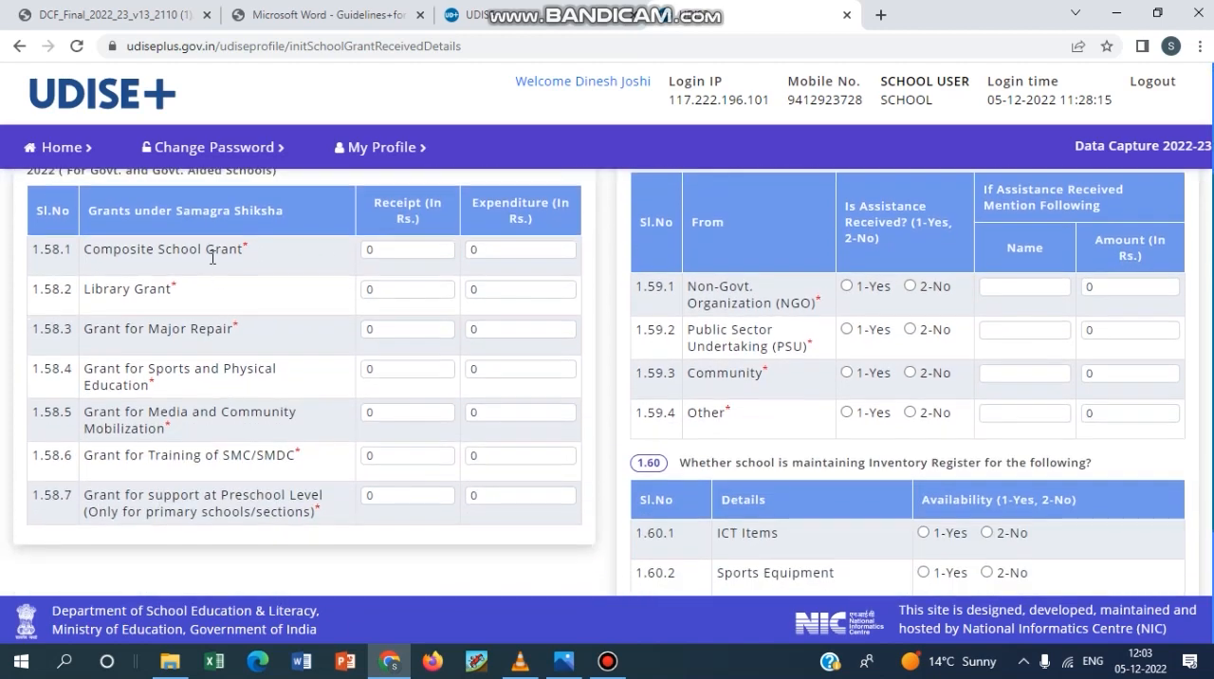
click(379, 249)
click(522, 247)
click(410, 291)
click(510, 286)
click(412, 328)
click(506, 328)
click(393, 366)
click(511, 368)
click(388, 414)
click(490, 495)
scroll(492, 486, up, 1)
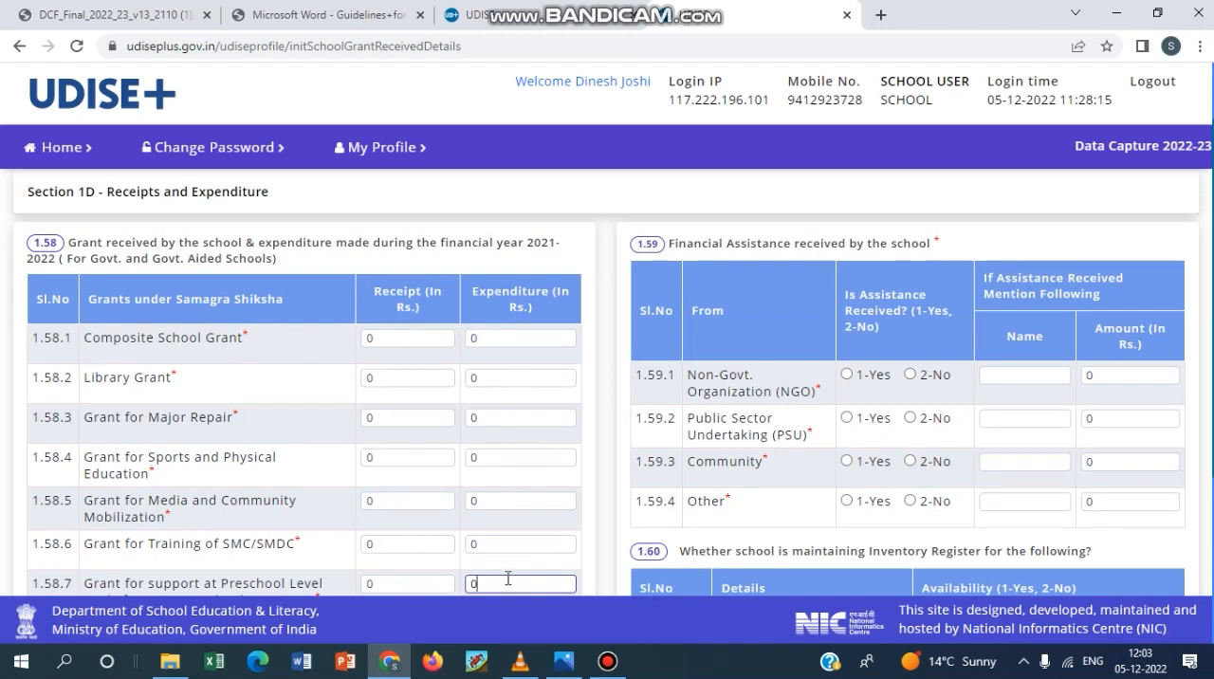
scroll(523, 548, down, 2)
scroll(685, 406, up, 3)
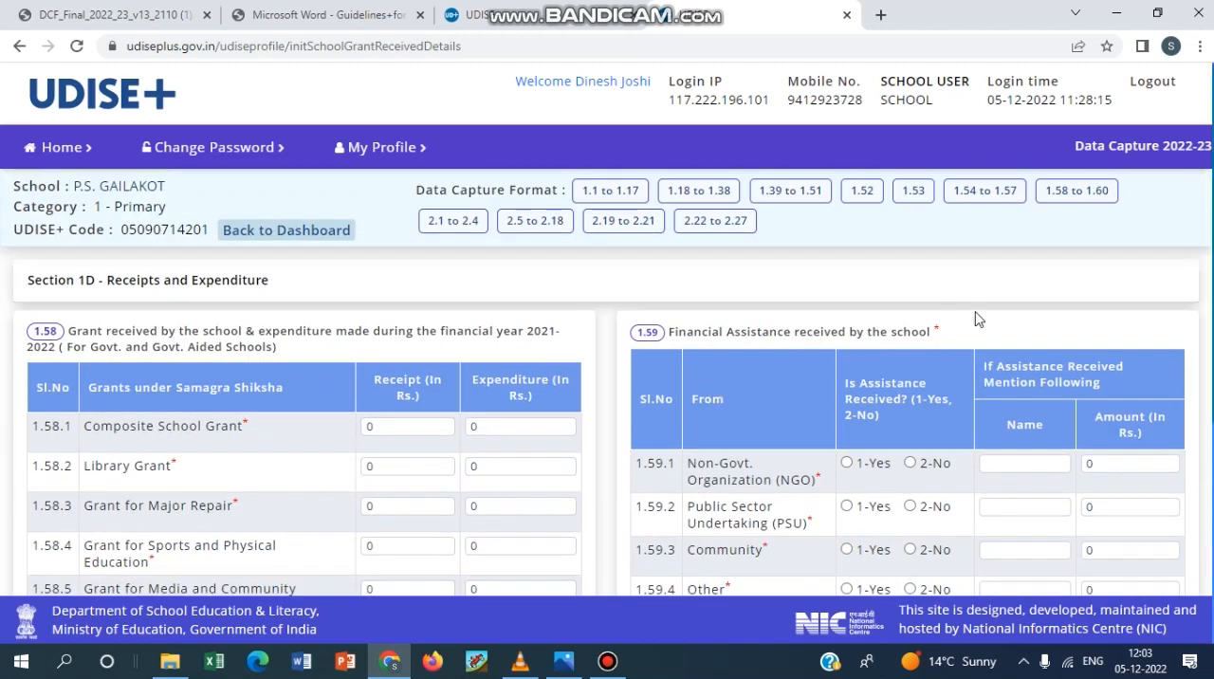
Answer 1-Yes to 1.59.1 on financial assistance from a Non-Govt. Organization and open its name field.
scroll(870, 397, down, 1)
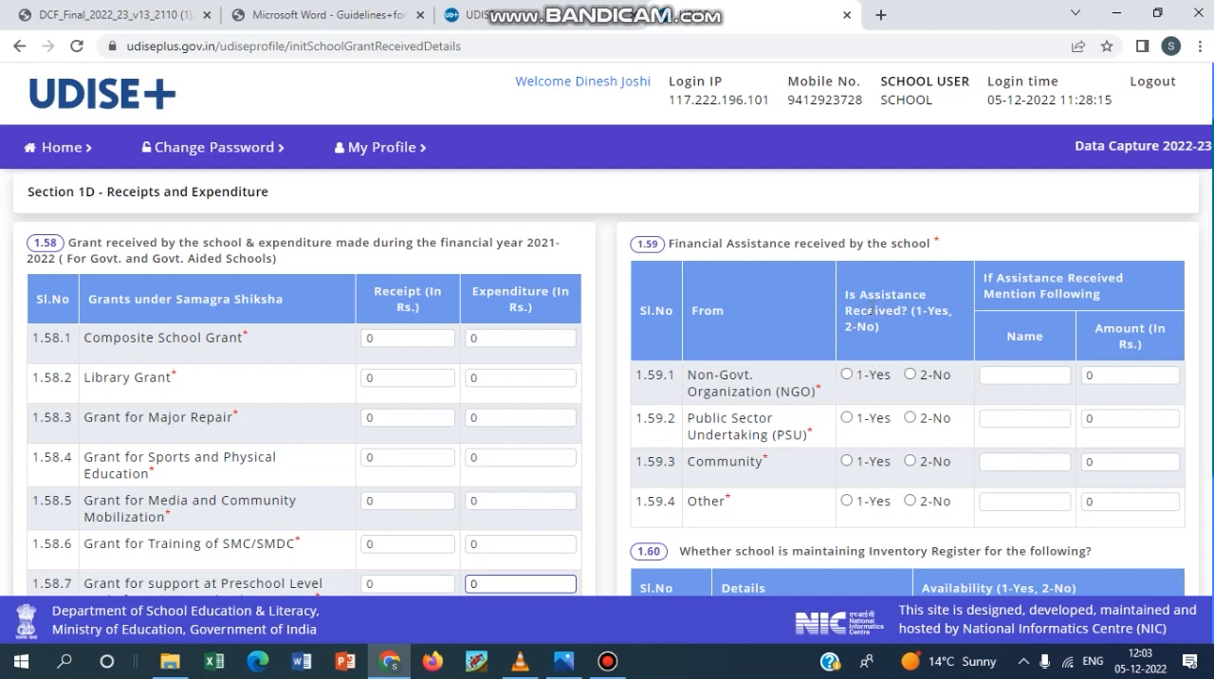
click(846, 374)
click(1013, 375)
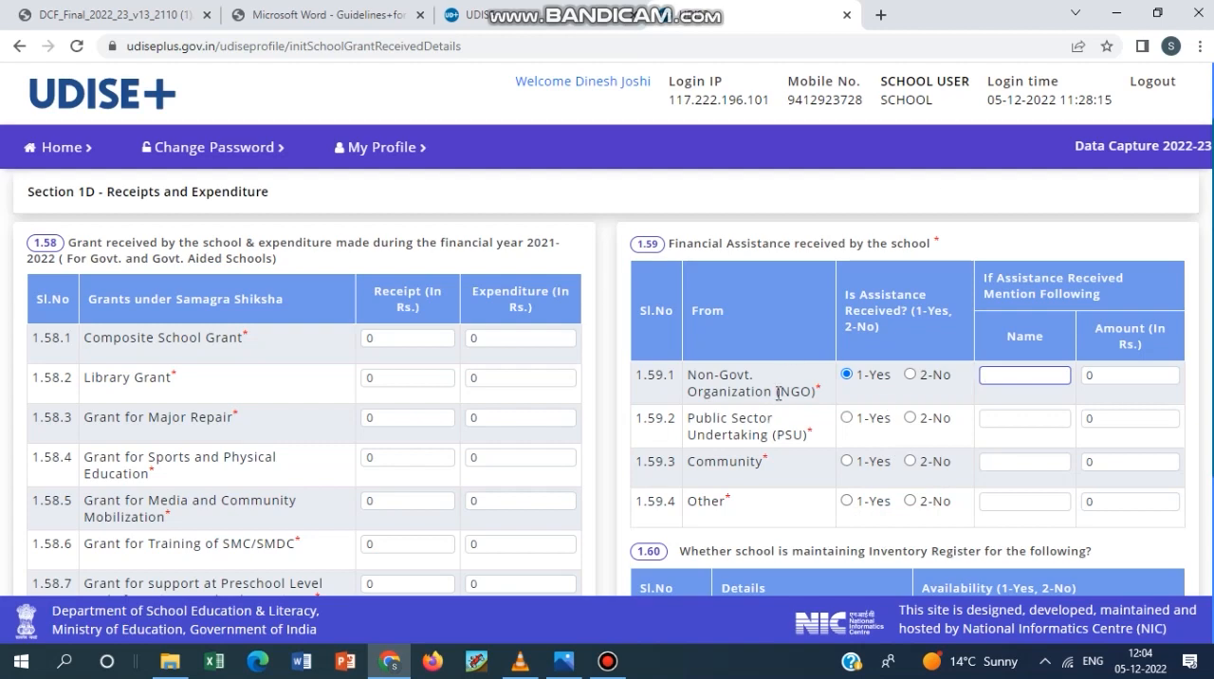
Review 1.59.2 to 1.59.4 on other financial assistance and the 1.60 inventory register items, including ICT Items and Sports Equipment.
scroll(779, 396, down, 1)
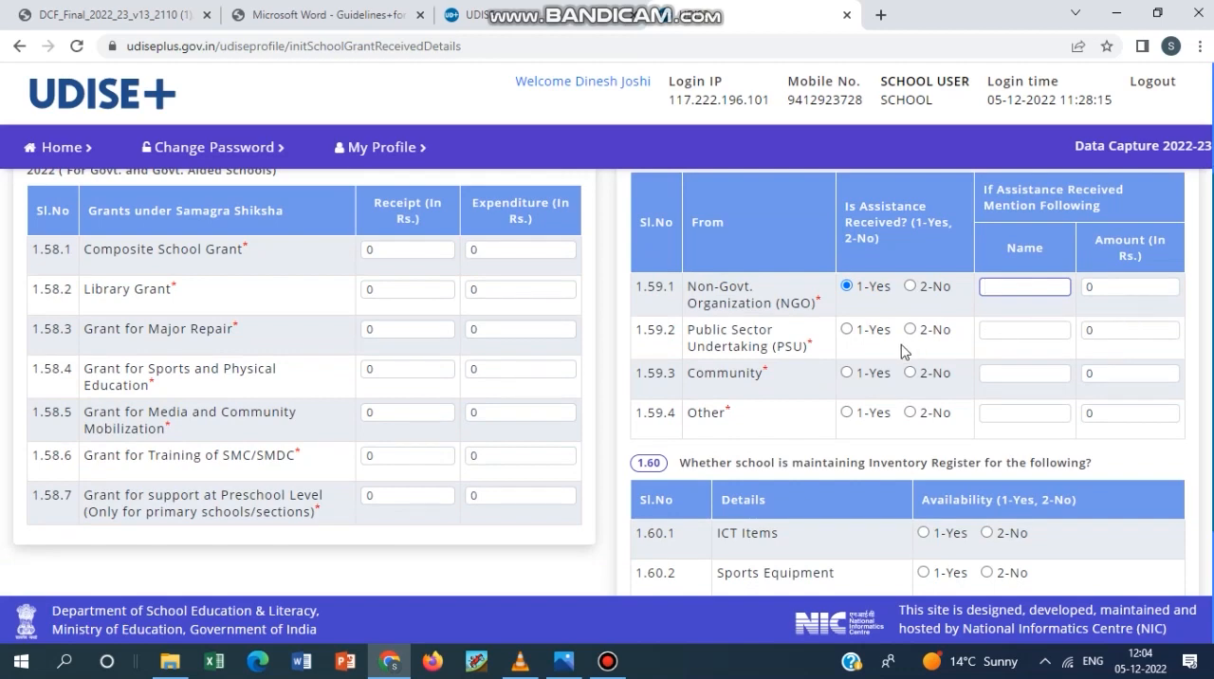
scroll(888, 375, down, 2)
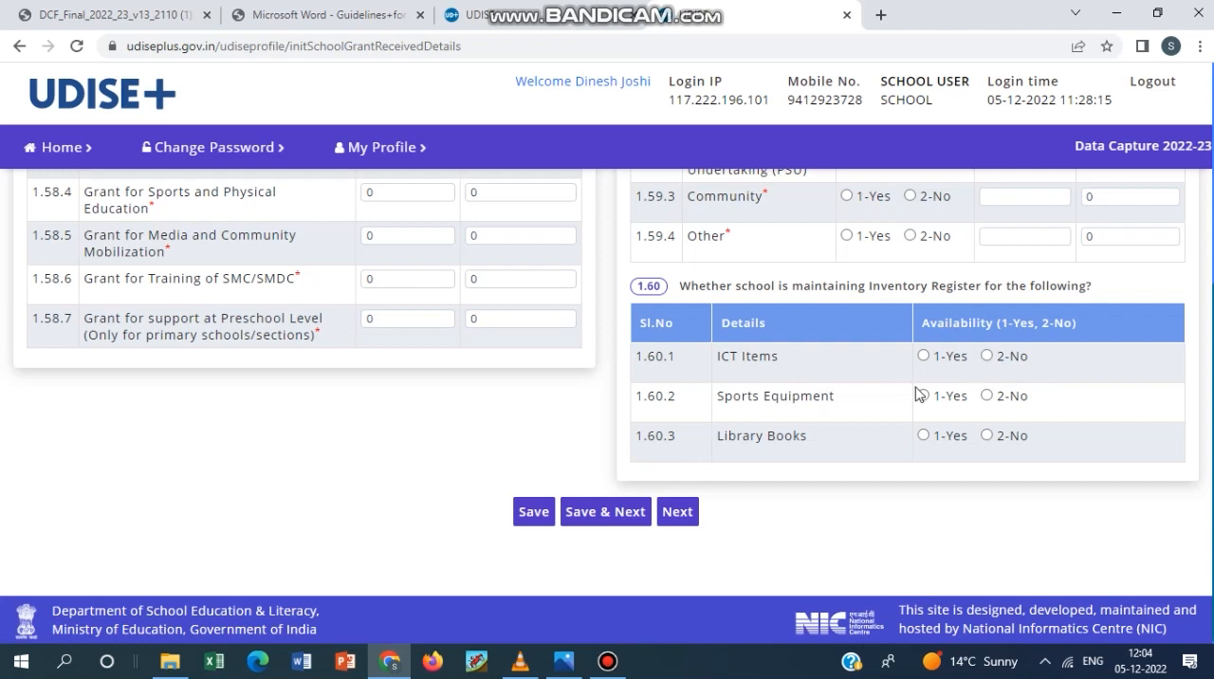
drag(797, 361, 728, 372)
drag(845, 397, 713, 415)
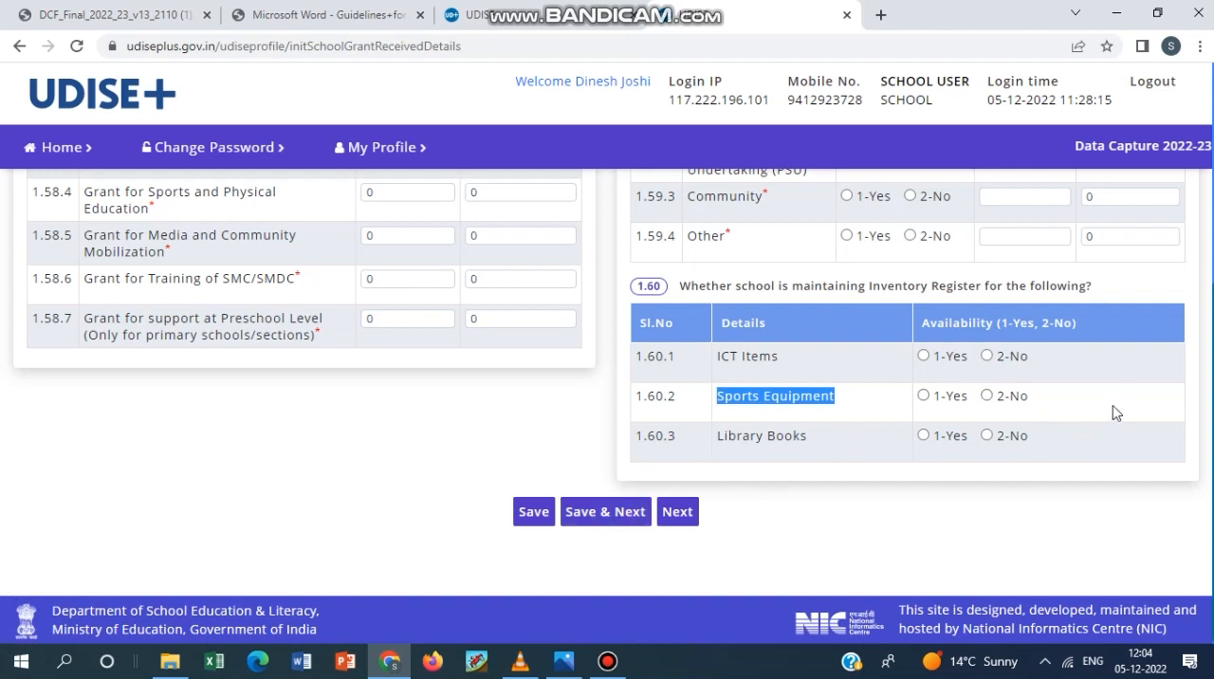
scroll(617, 540, up, 4)
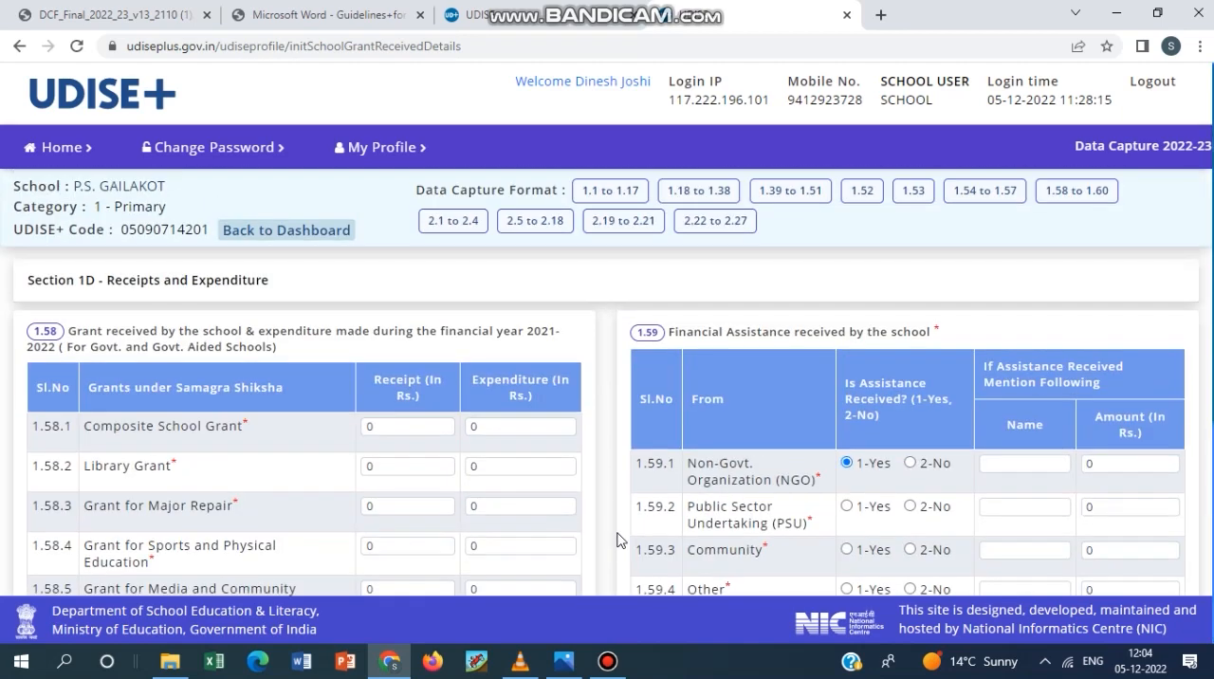
Open form 2.1 to 2.4 on physical facilities, equipment, computers and digital initiatives.
click(606, 661)
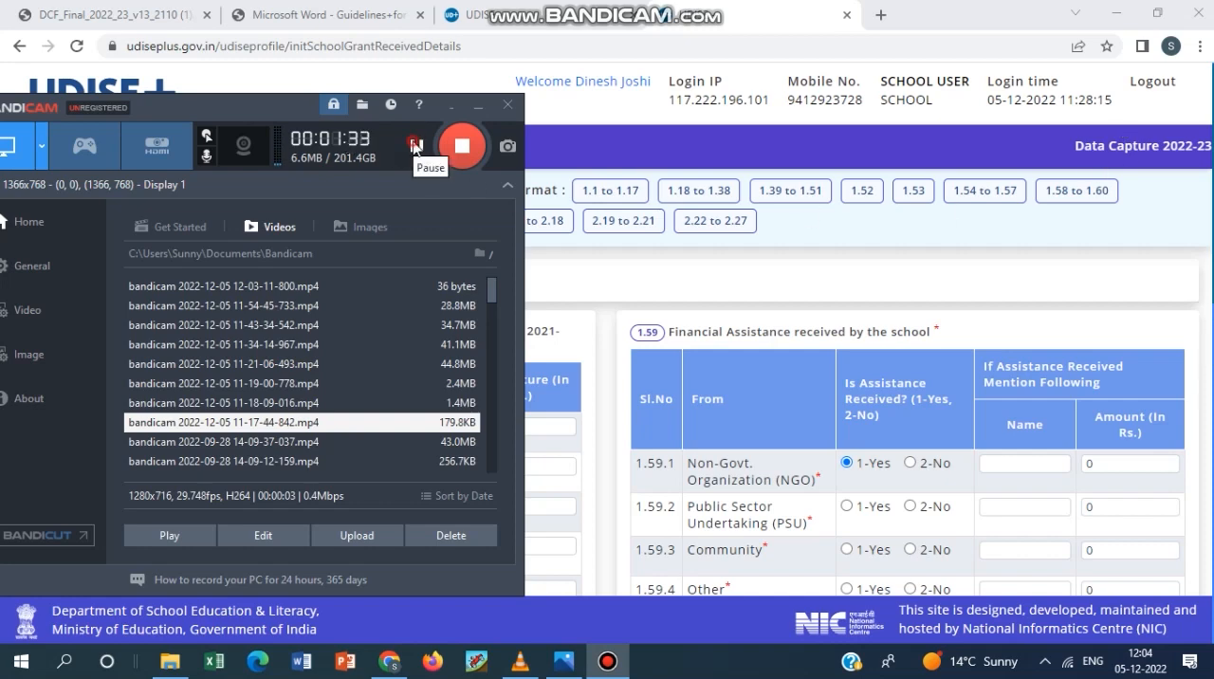
click(859, 243)
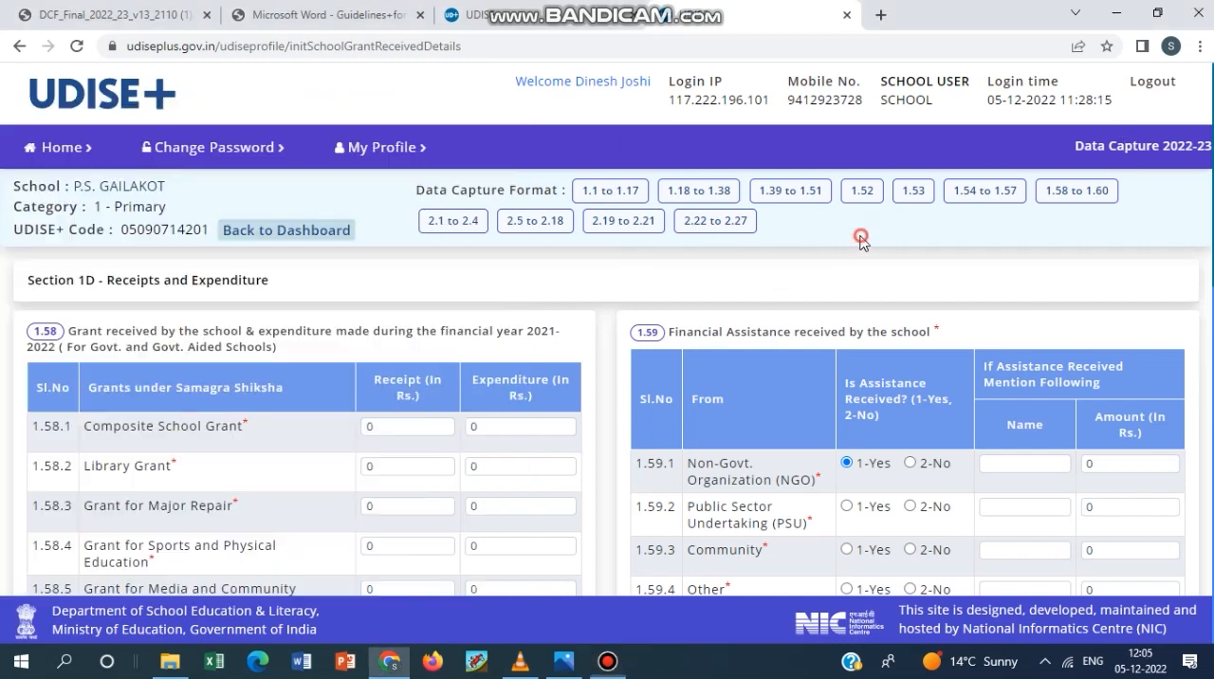
click(438, 221)
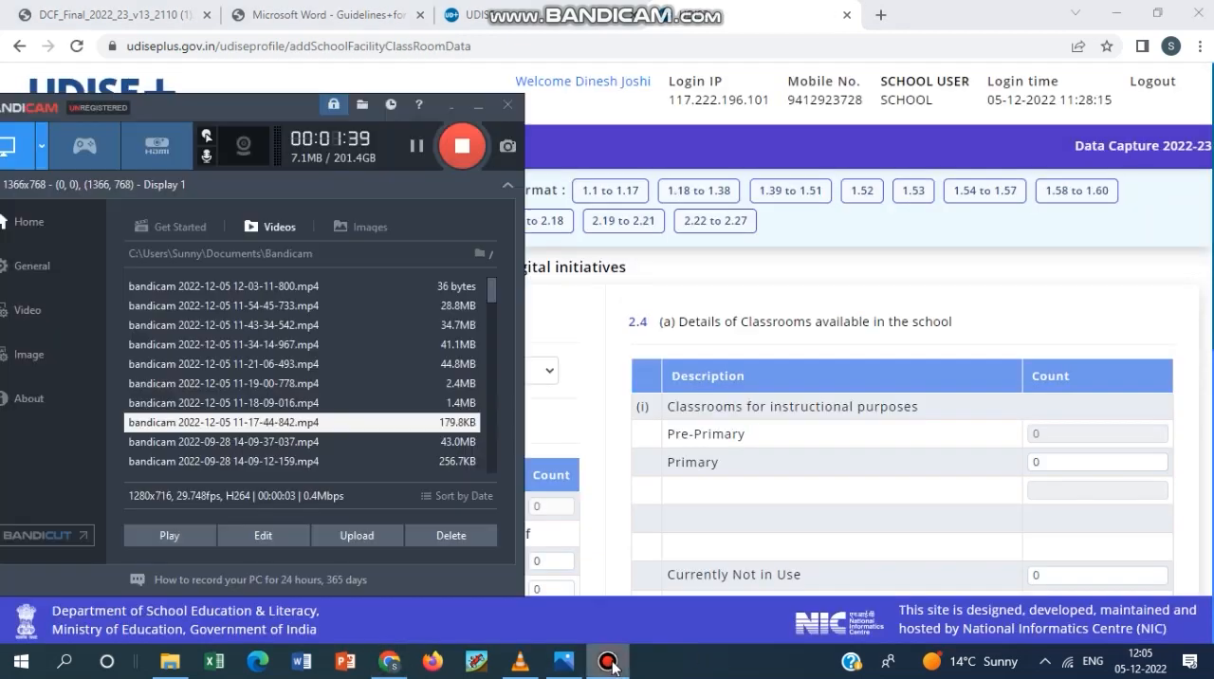
click(608, 661)
click(609, 664)
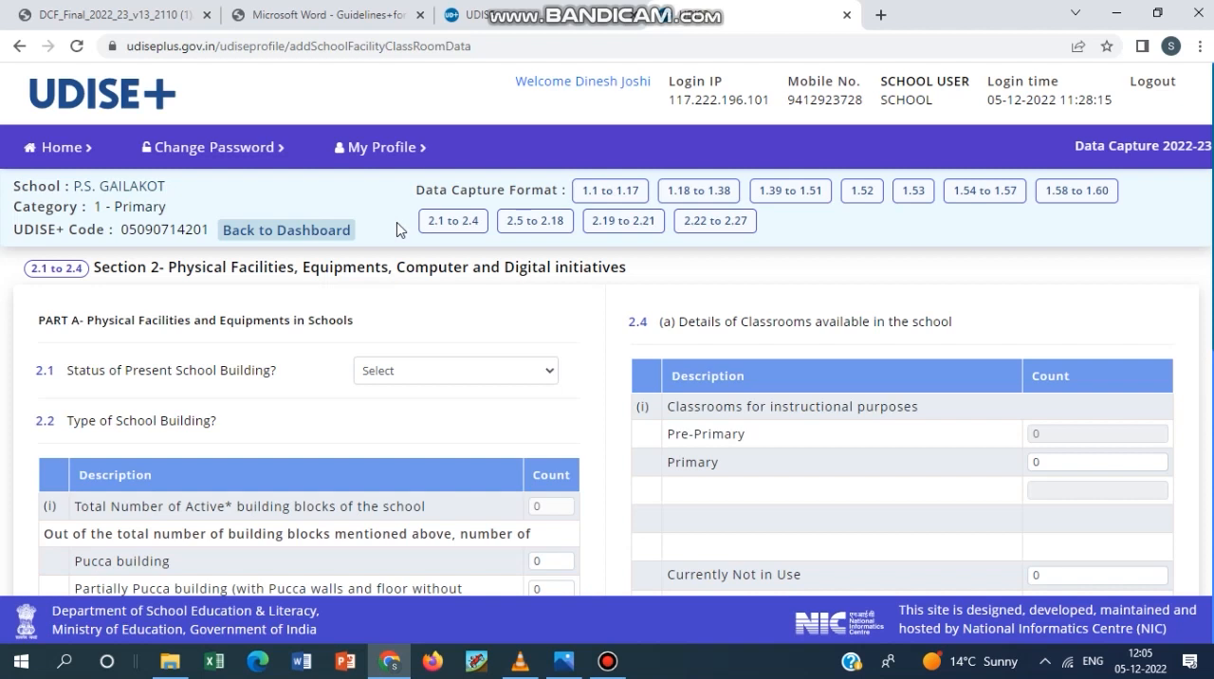
Set 2.1, the status of the present school building, to 3-Government and dismiss the Quick Heal renewal notice.
scroll(346, 432, down, 1)
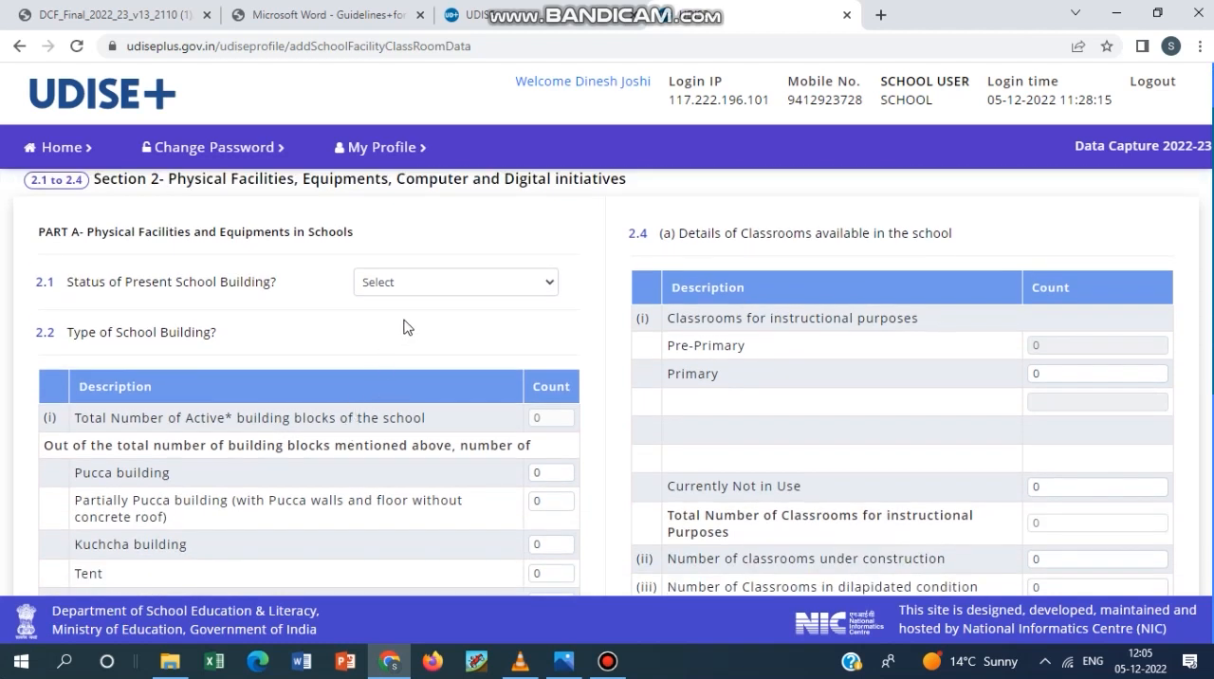
click(436, 292)
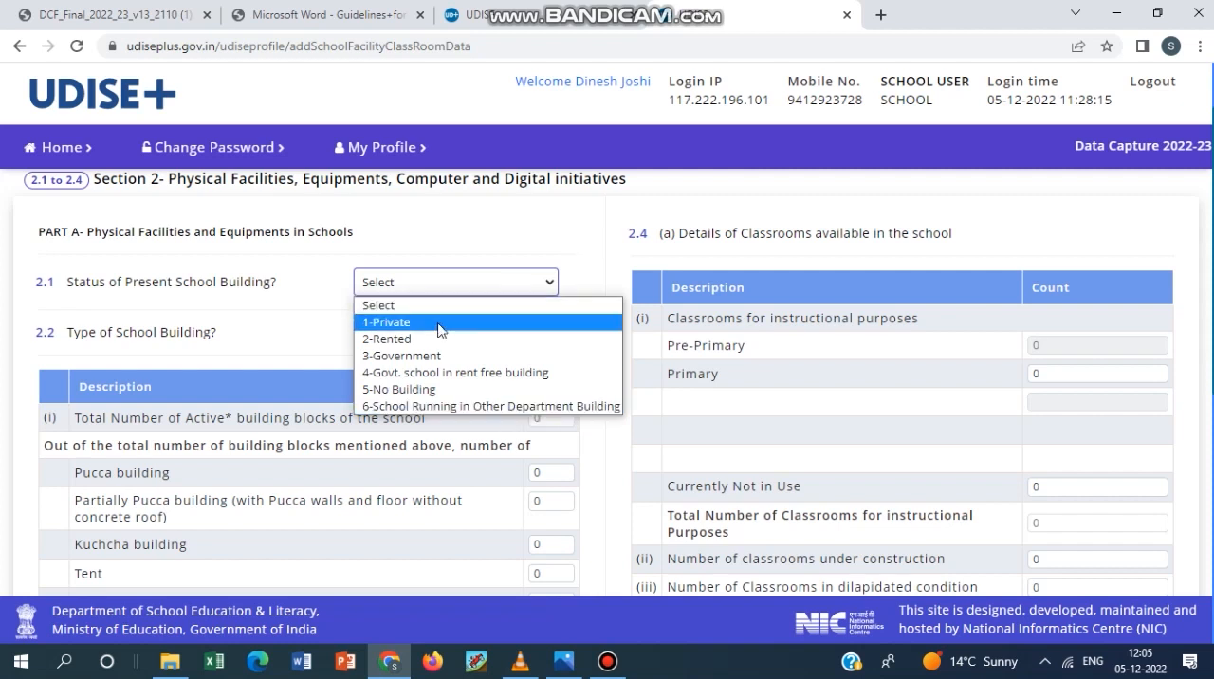
click(426, 346)
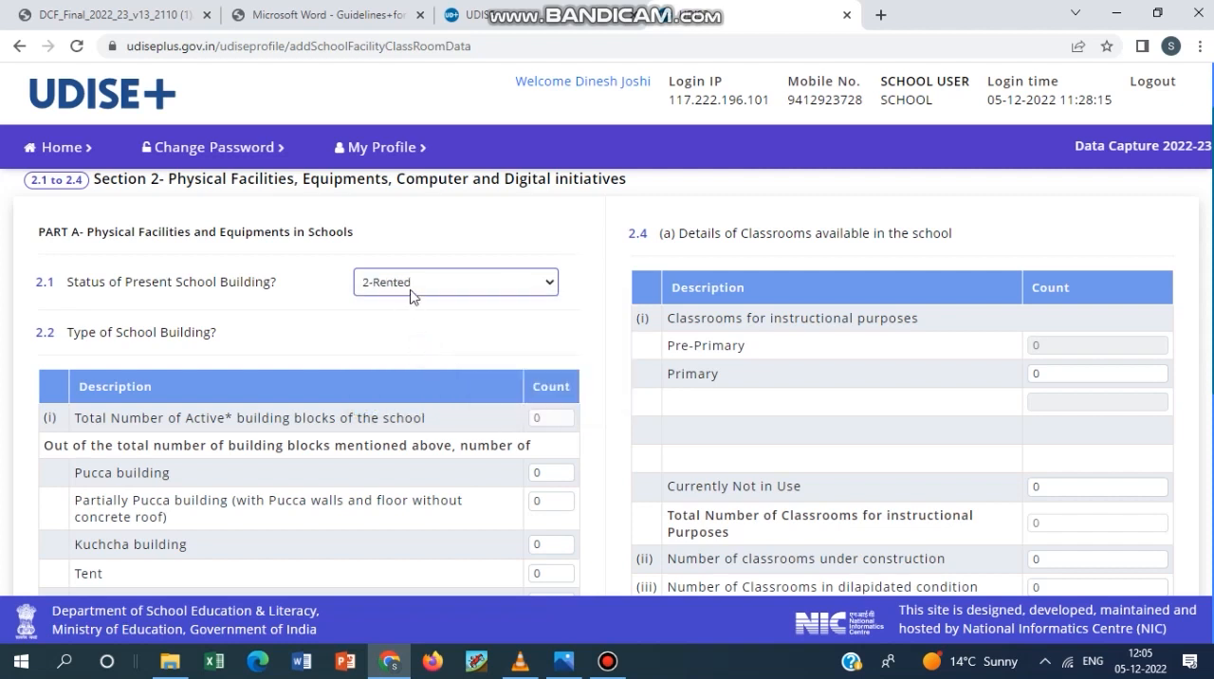
click(413, 290)
click(413, 359)
scroll(458, 347, down, 1)
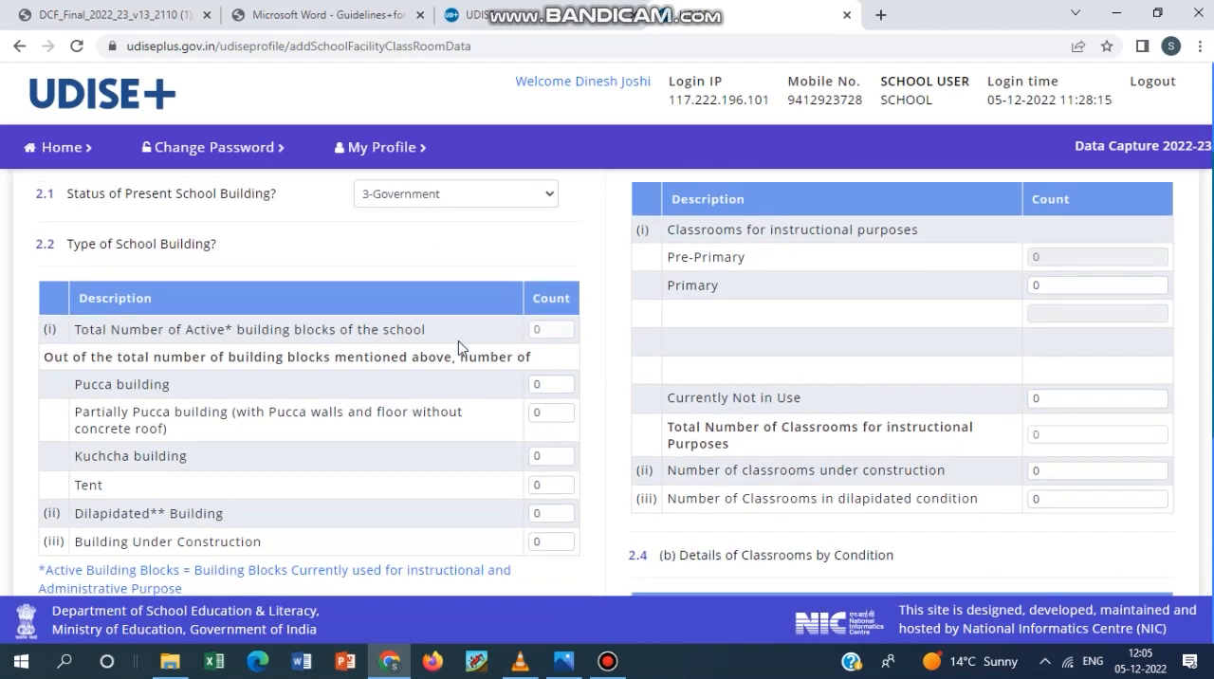
scroll(458, 347, up, 1)
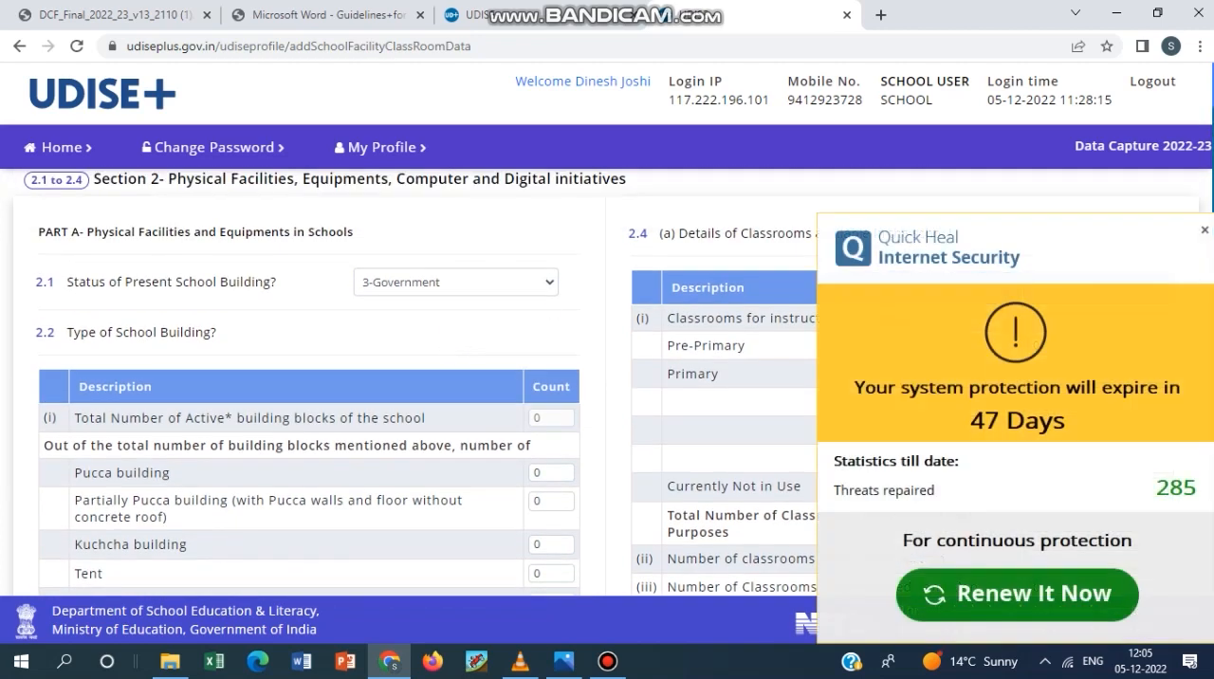
click(1203, 231)
Examine 2.2 on the total number of active building blocks and the counts for pucca and partially pucca buildings.
scroll(203, 427, down, 1)
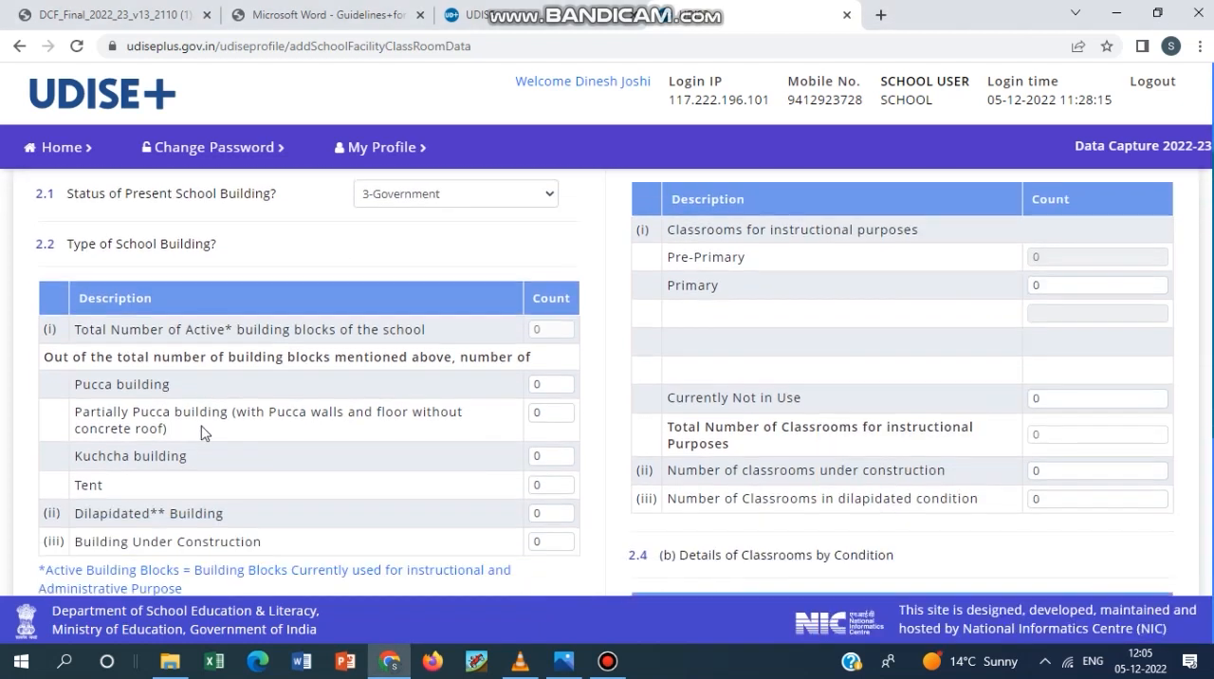
drag(73, 329, 447, 334)
click(446, 332)
click(565, 332)
click(552, 330)
click(554, 381)
click(547, 416)
click(545, 385)
click(551, 412)
click(555, 329)
Set the pucca building count in 2.2 to 1 and check the total of active building blocks.
click(543, 384)
text(1)
key(Tab)
click(550, 329)
double_click(556, 386)
Set the dilapidated building count in 2.2 to 1.
scroll(425, 459, down, 2)
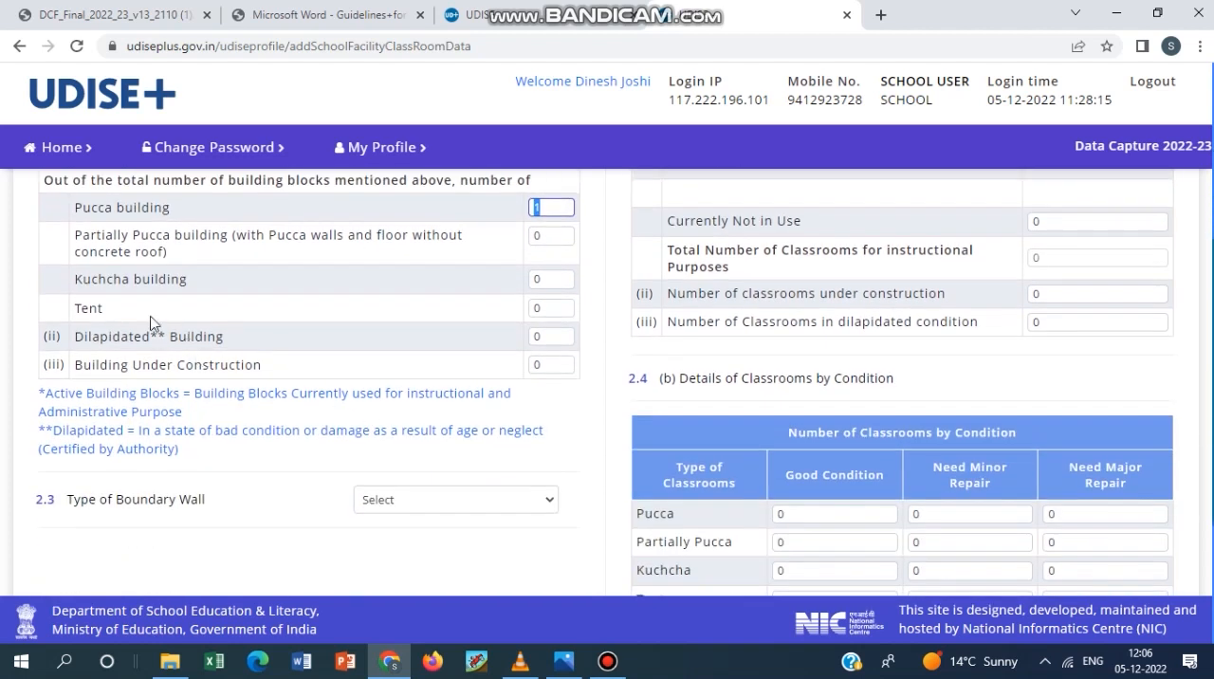
double_click(556, 338)
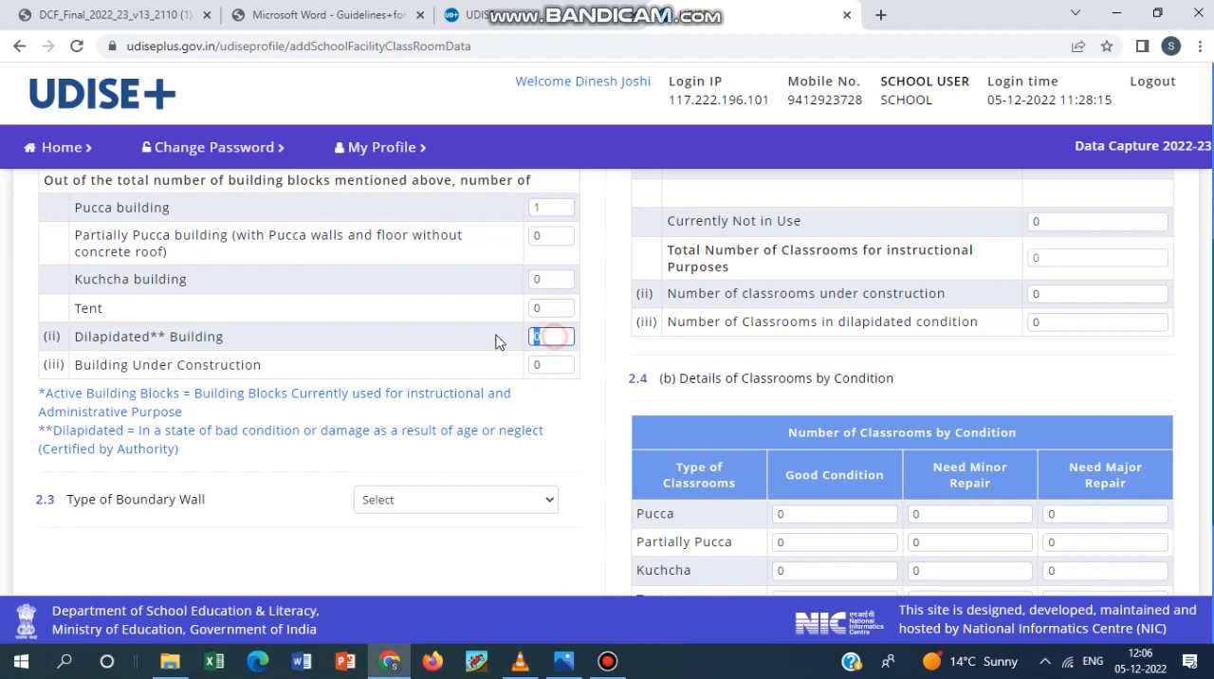
text(1)
key(Tab)
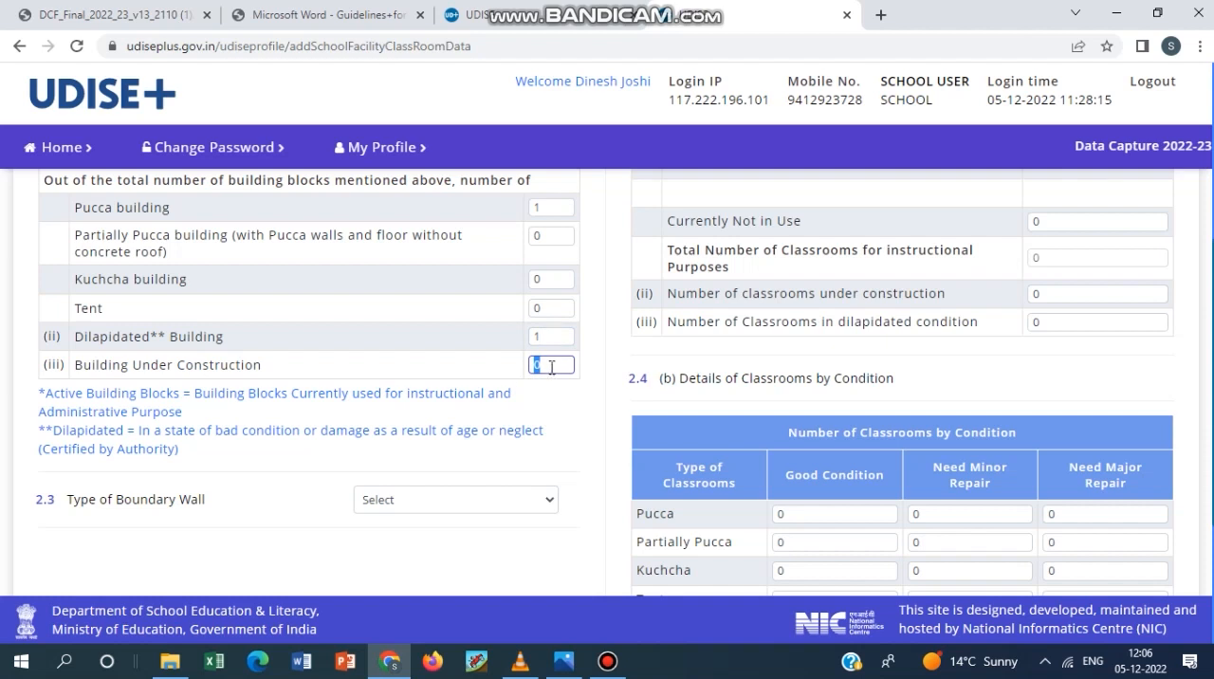
View the available boundary wall types for 2.3.
scroll(541, 387, down, 2)
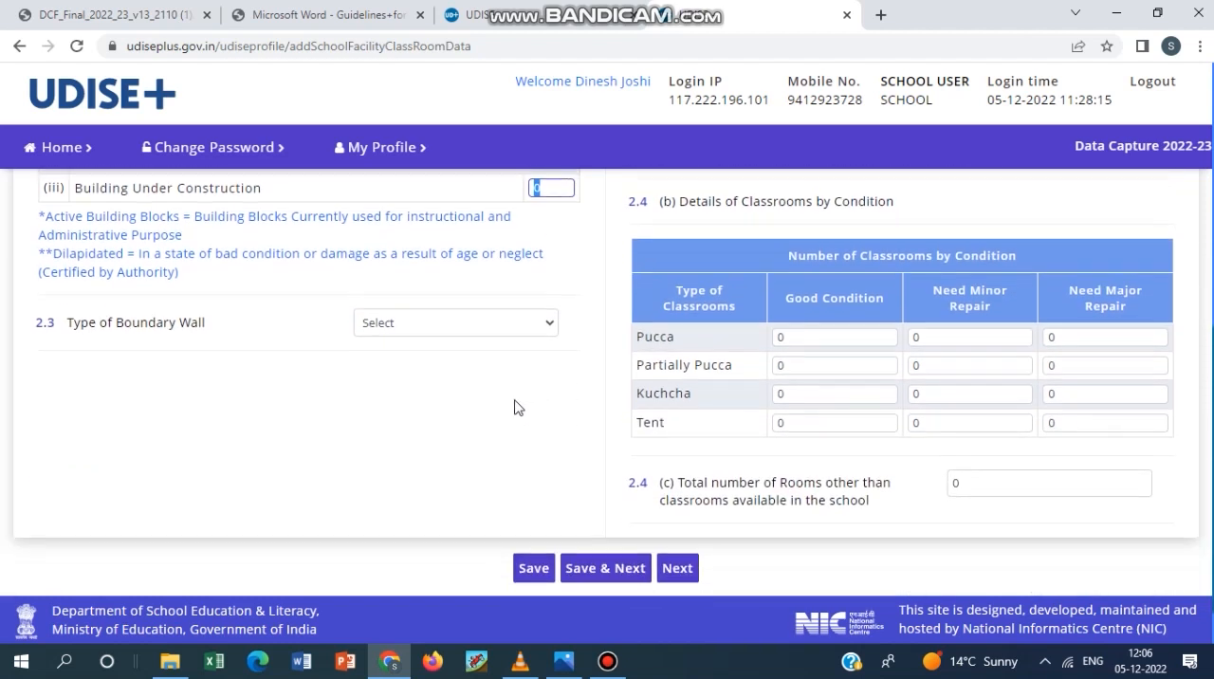
click(491, 325)
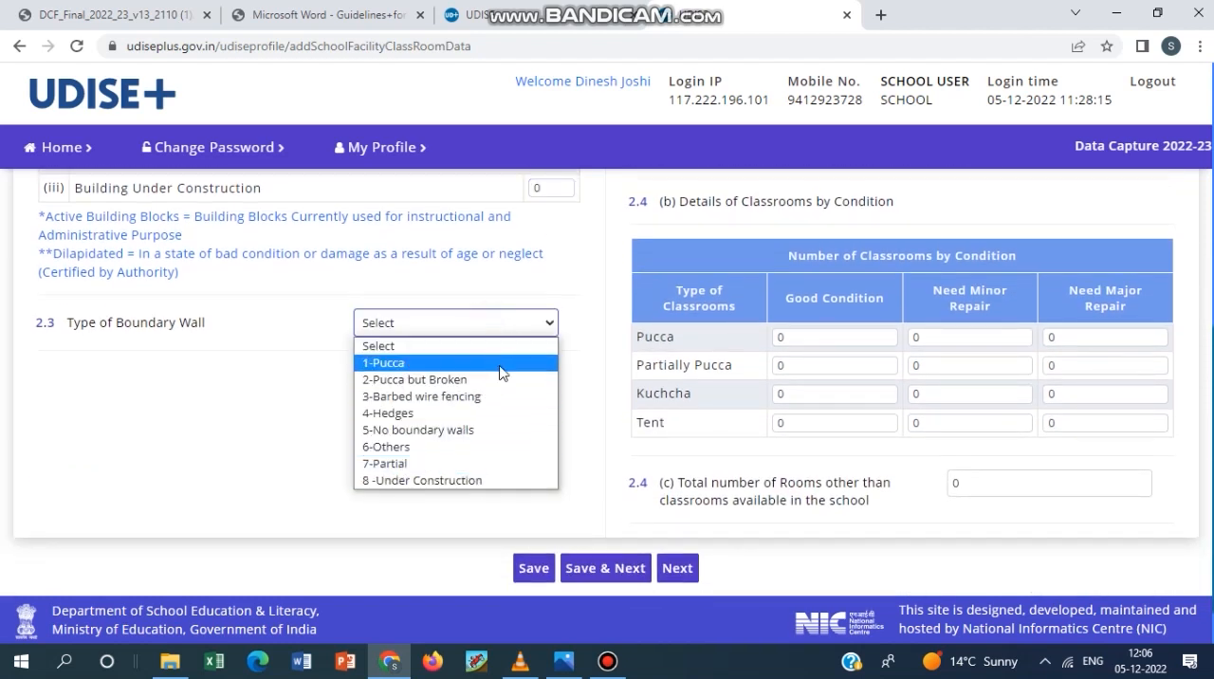
click(585, 338)
In 2.4 (a), set the primary classrooms to 2 and the classrooms currently not in use to 1.
scroll(691, 437, up, 5)
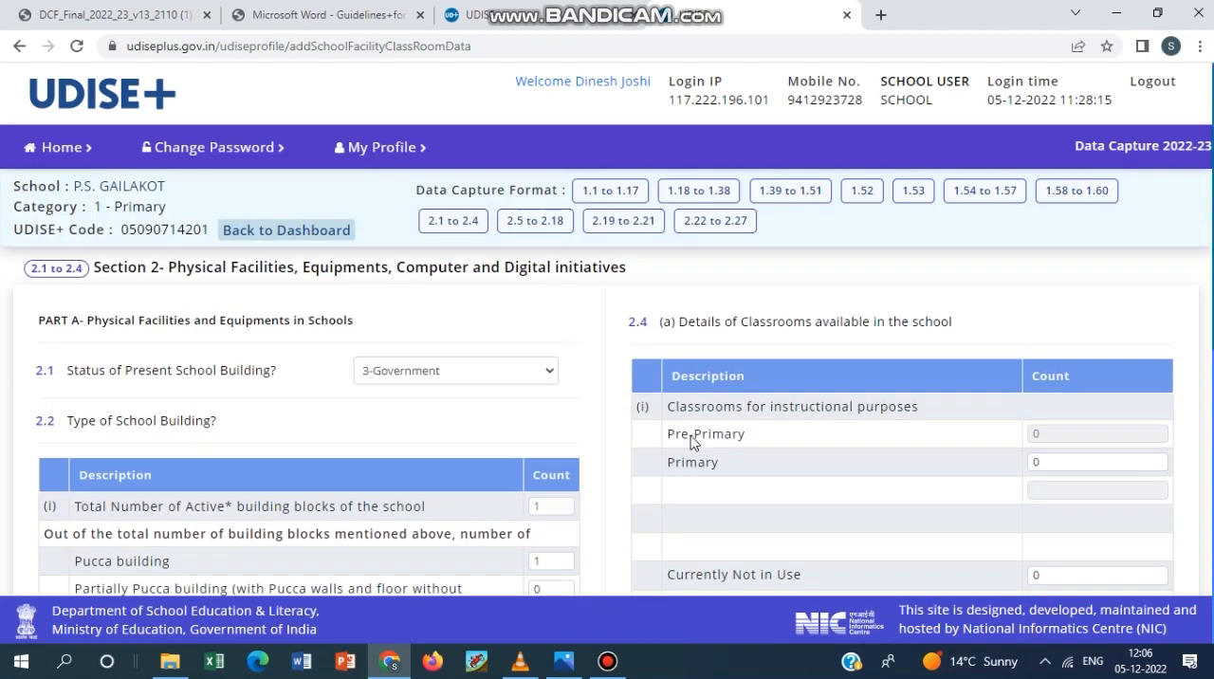
scroll(849, 376, down, 1)
scroll(850, 376, down, 1)
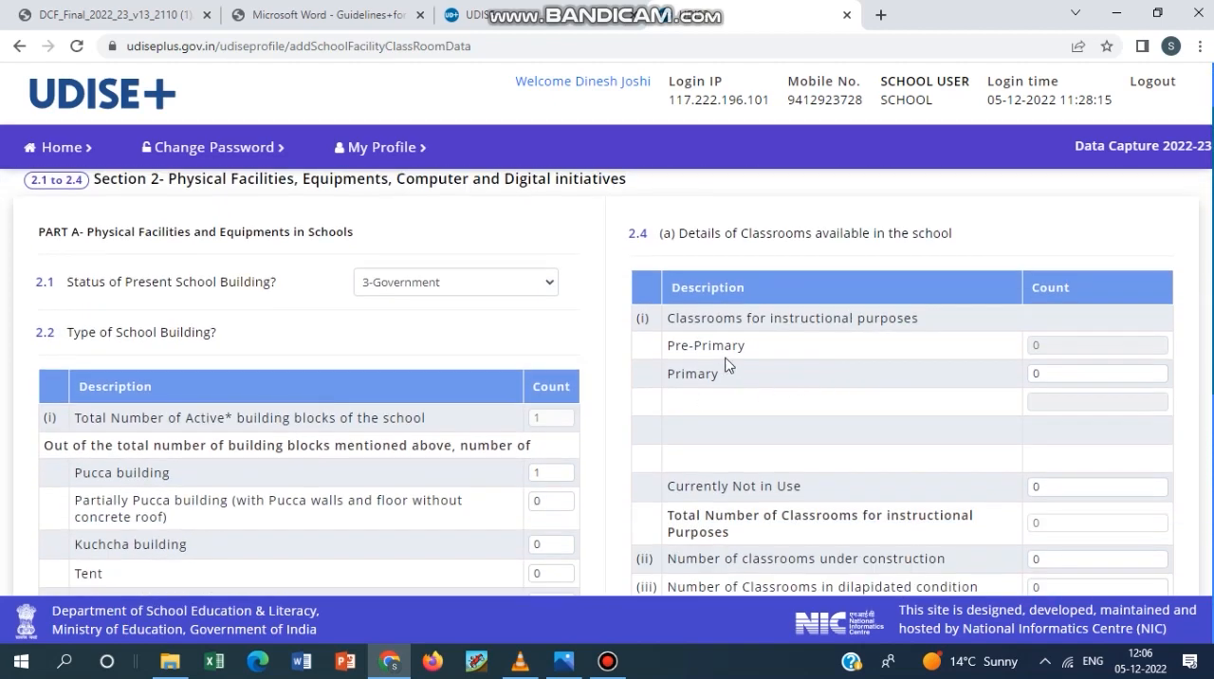
scroll(726, 359, down, 1)
scroll(894, 371, up, 2)
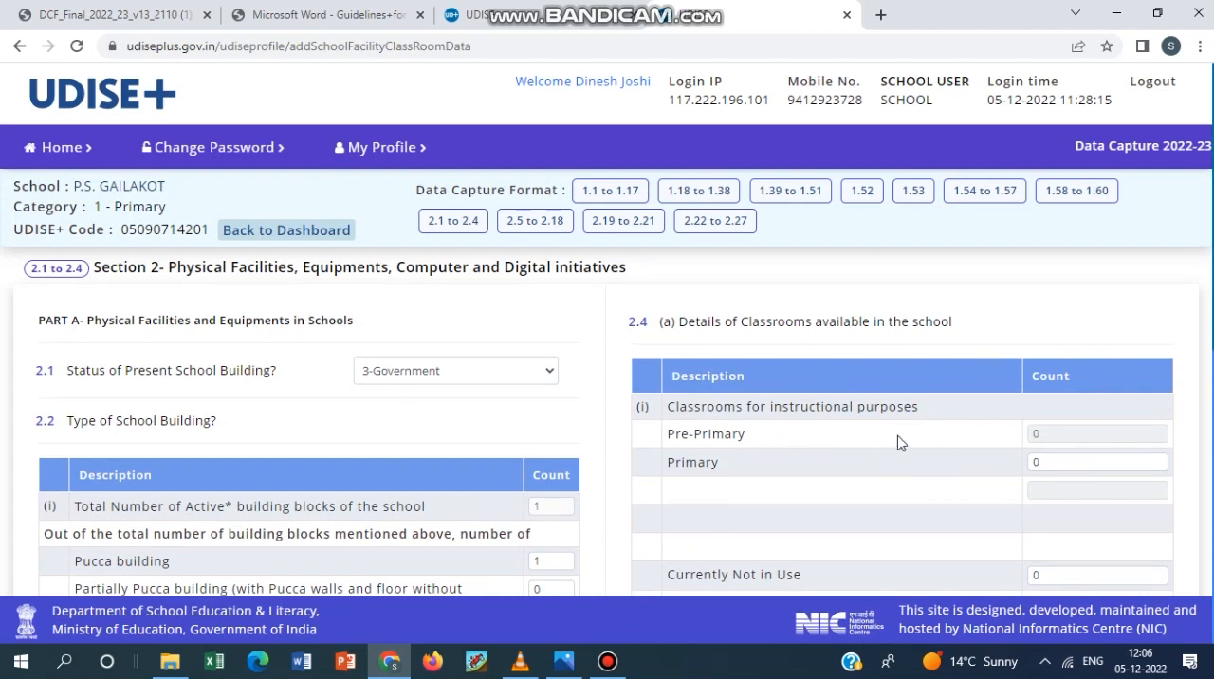
scroll(1090, 455, down, 1)
click(1059, 367)
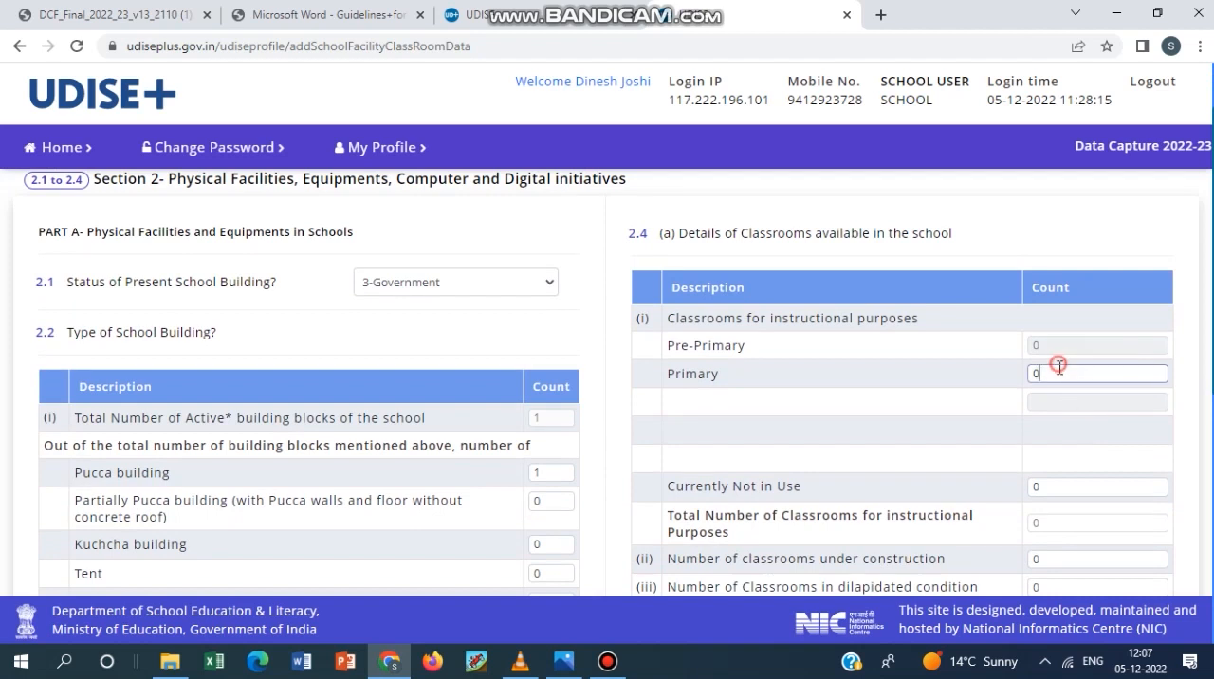
key(BackSpace)
text(2)
key(Tab)
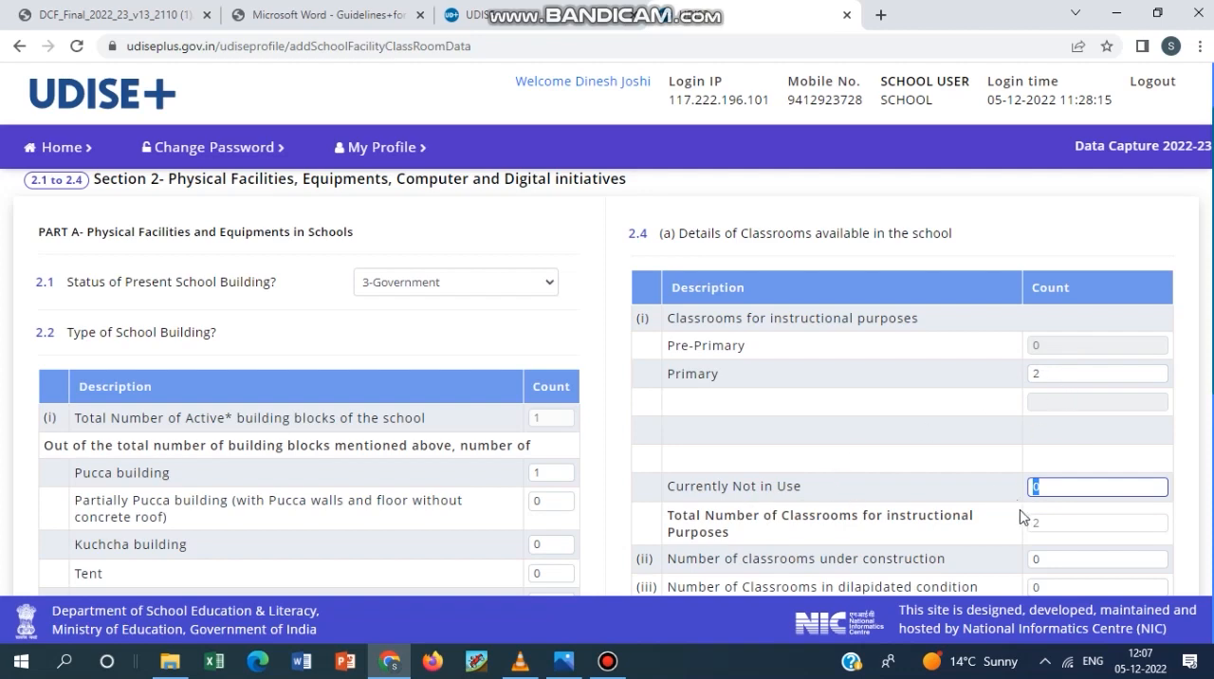
text(1)
key(Tab)
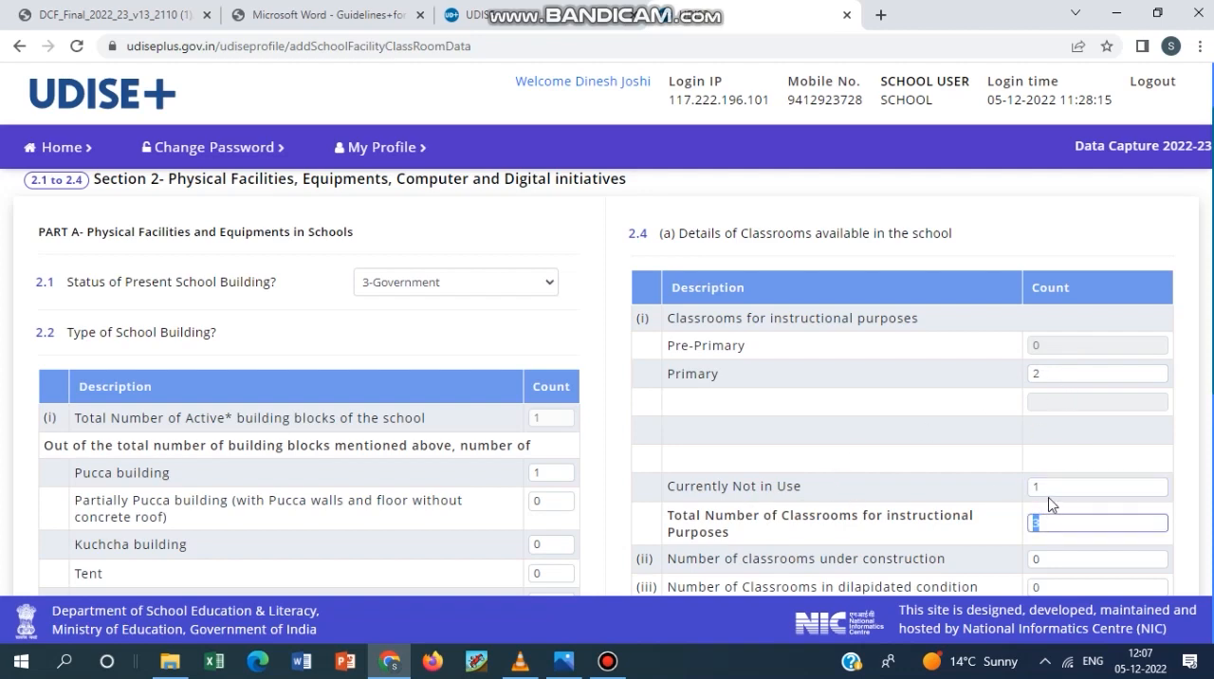
Review the 2.4 (a) fields for classrooms under construction and in dilapidated condition, and the 2.4 (b) table of classrooms by condition.
scroll(896, 460, down, 2)
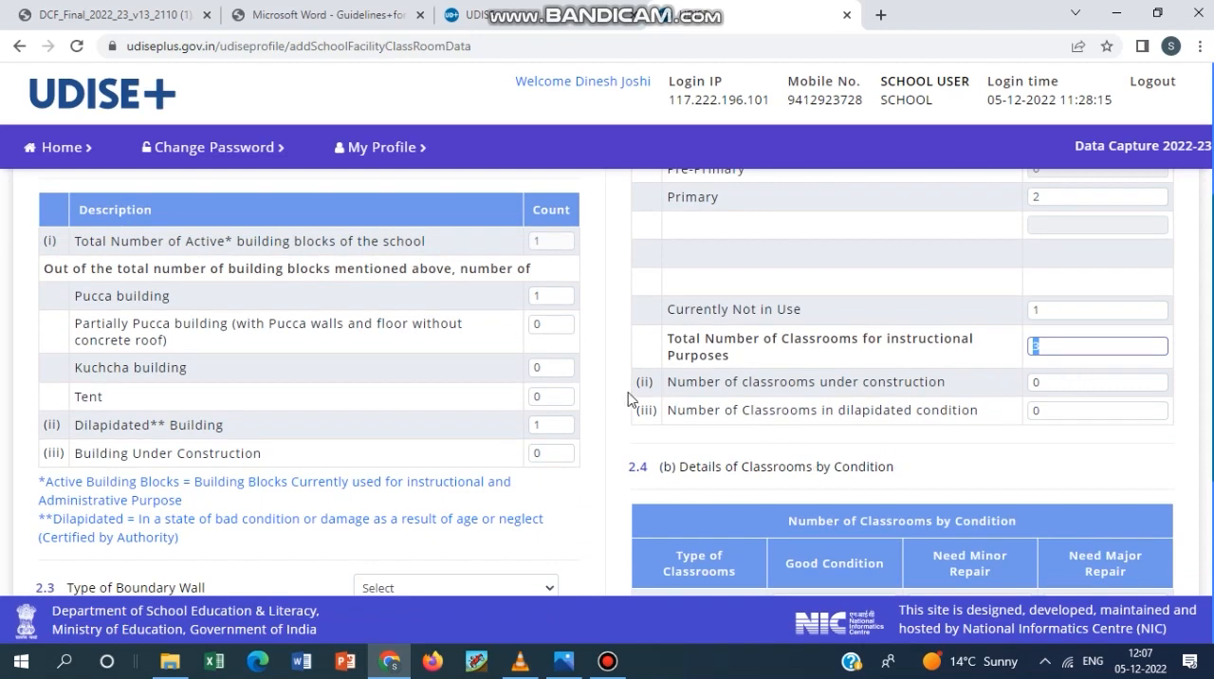
key(Tab)
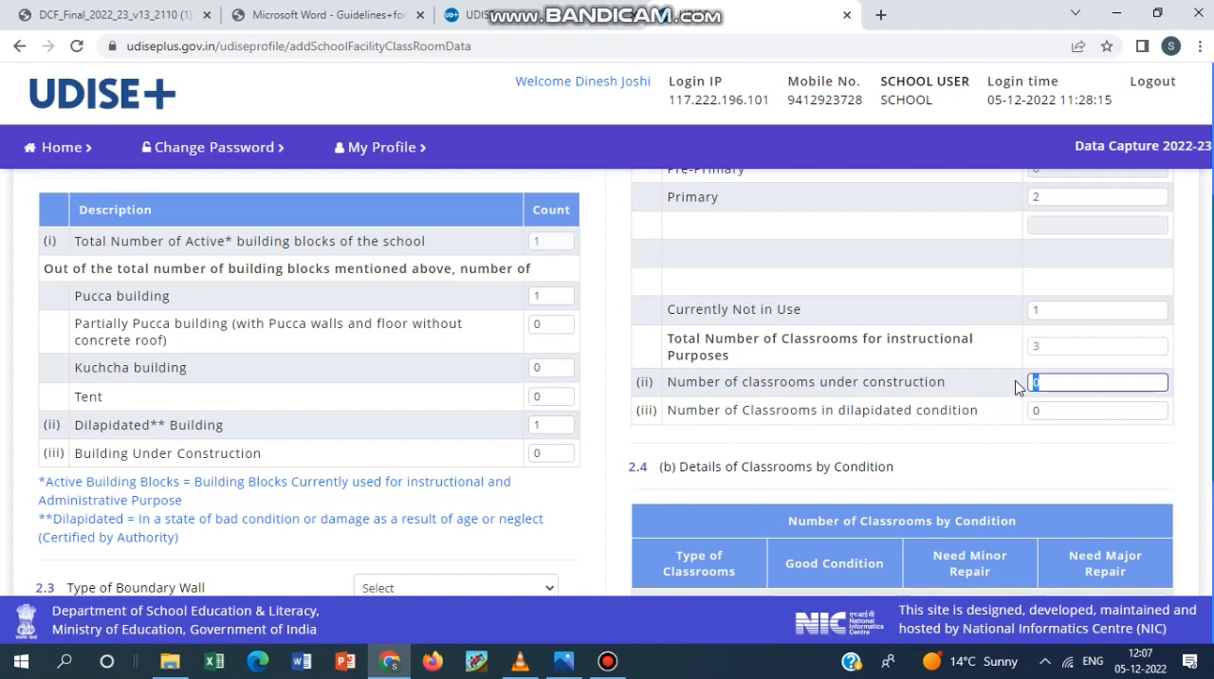
click(1072, 410)
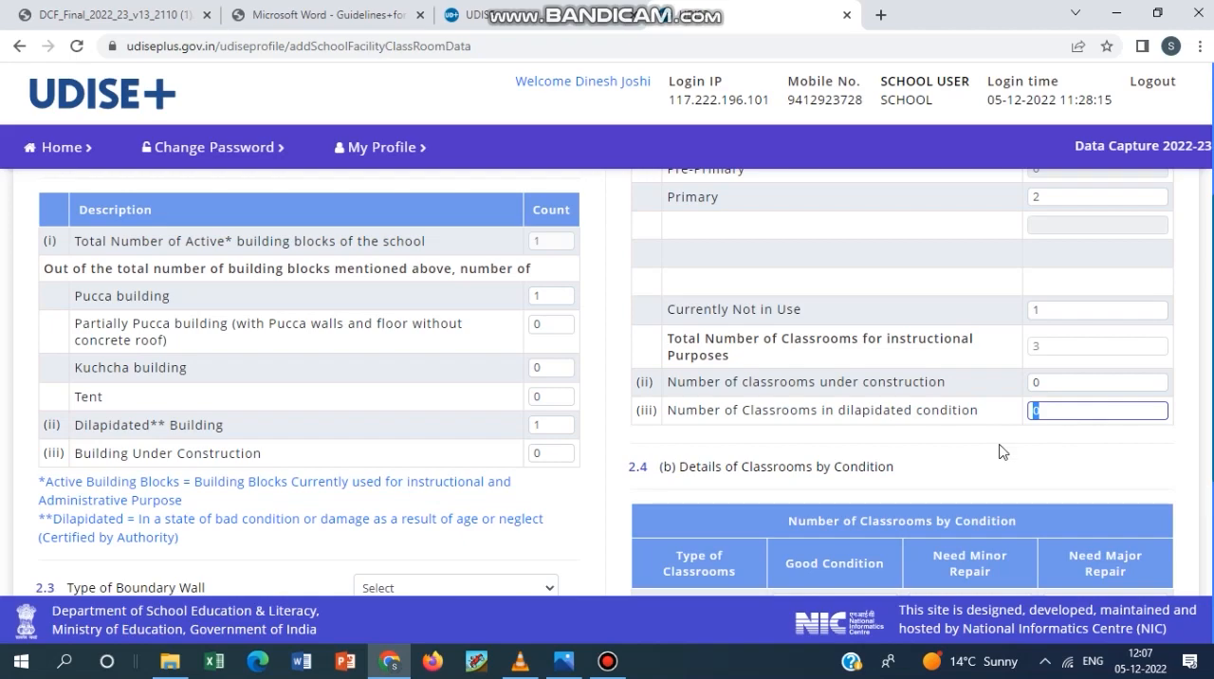
scroll(883, 444, down, 3)
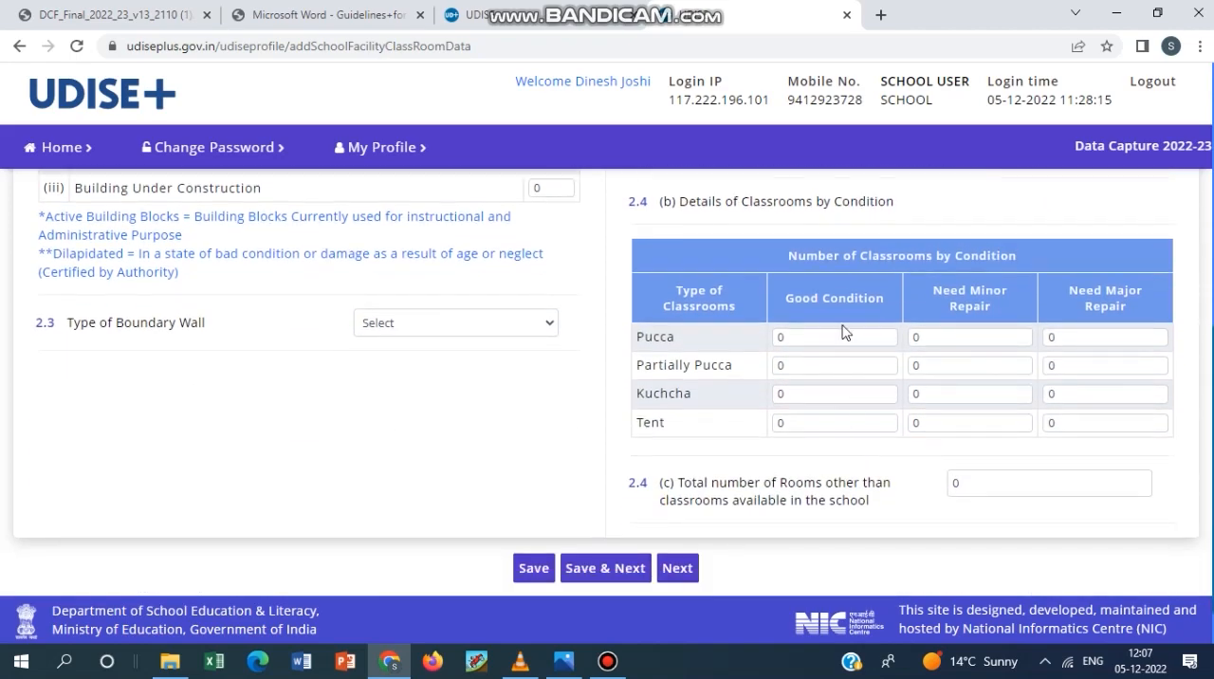
Review the classroom counts in 2.4 (a) against the building counts in 2.2 and the pucca row of 2.4 (b).
scroll(439, 468, up, 5)
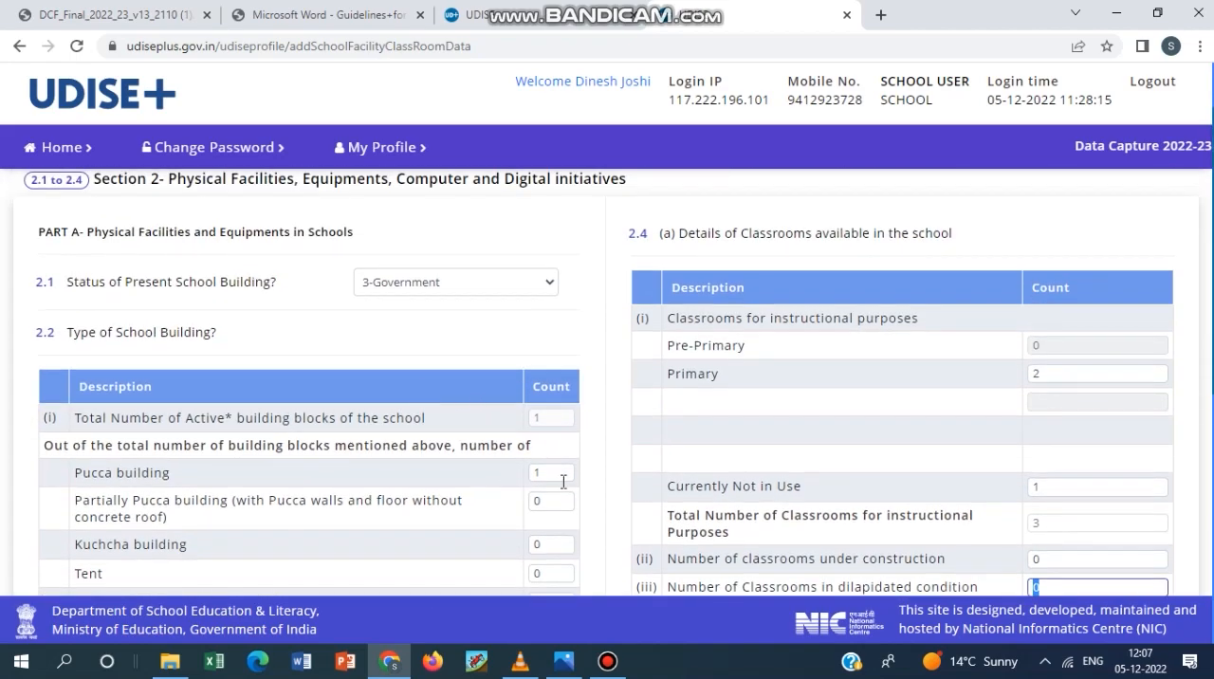
scroll(569, 488, down, 3)
scroll(914, 379, up, 1)
scroll(989, 384, up, 1)
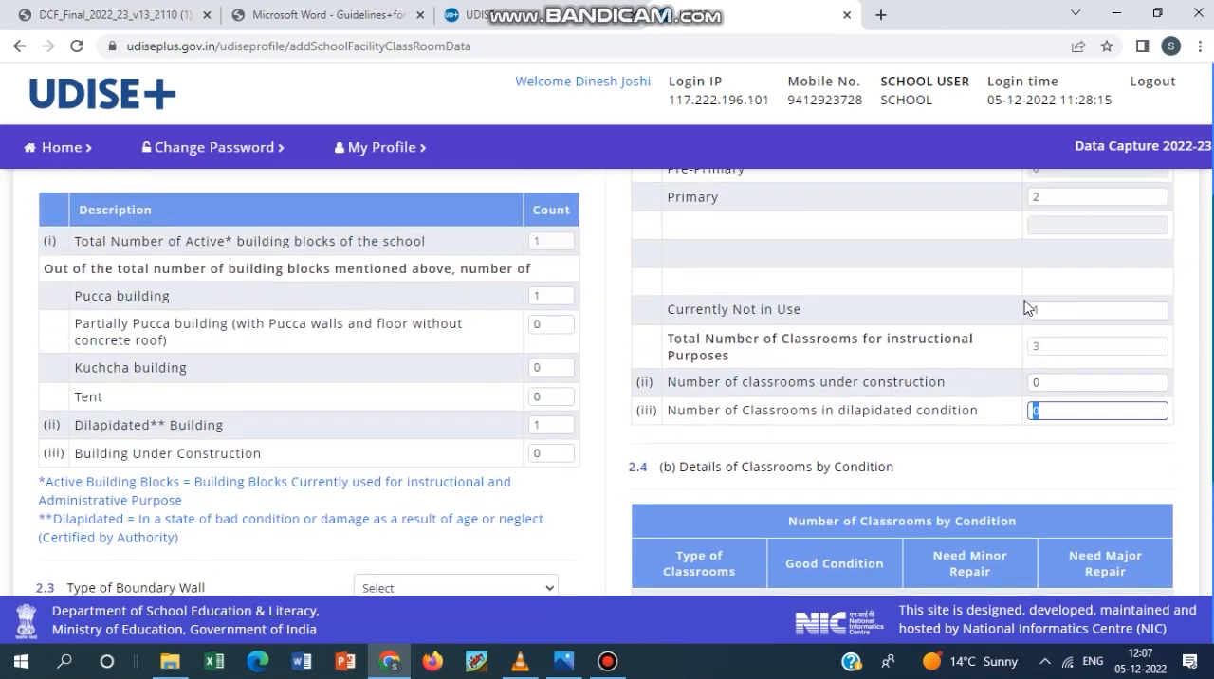
scroll(1072, 394, up, 2)
scroll(1071, 393, down, 3)
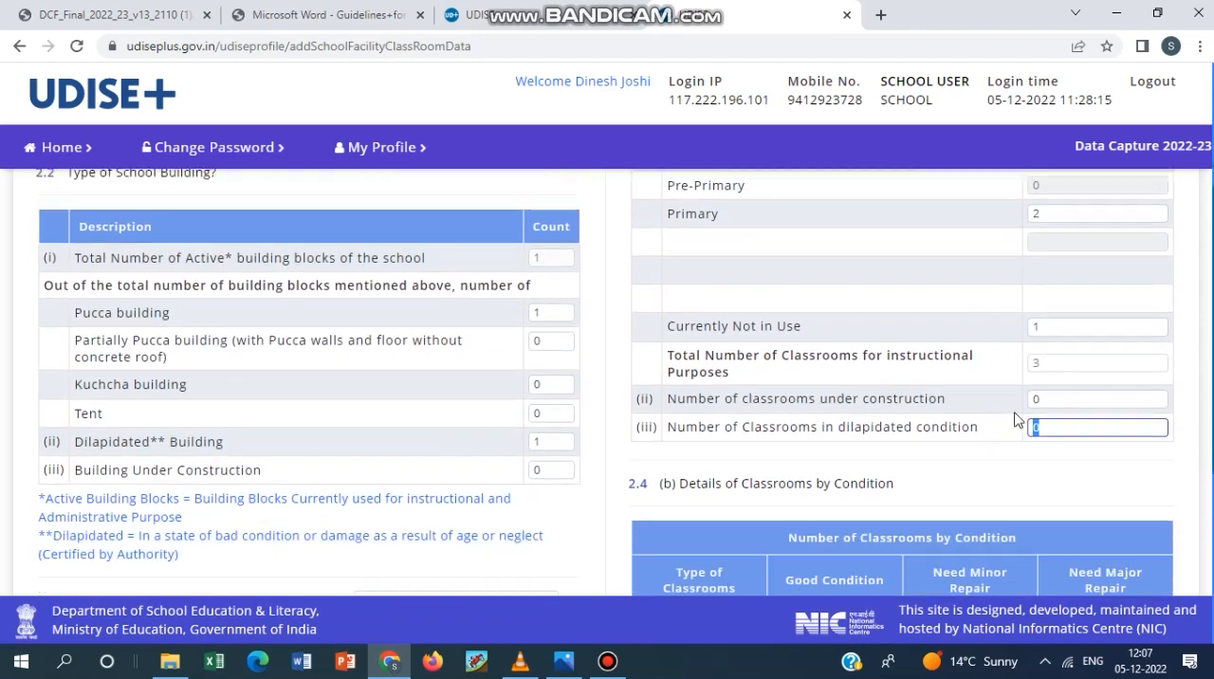
click(844, 428)
click(945, 426)
click(1100, 425)
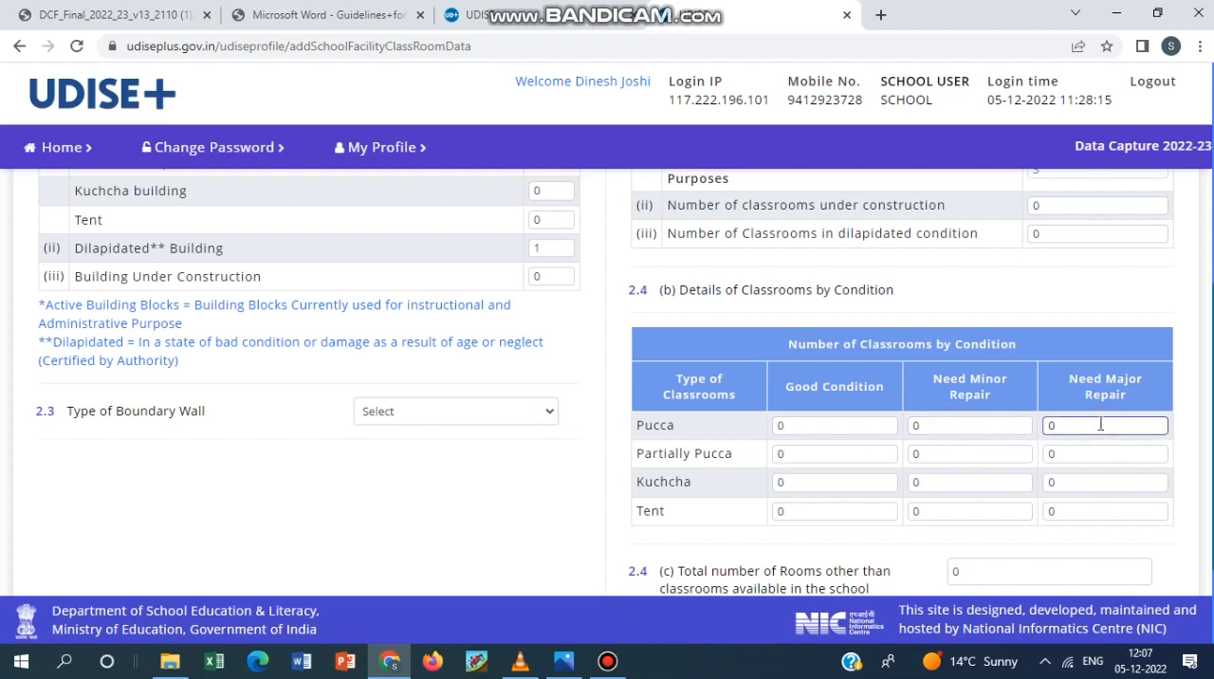
In the pucca row of 2.4 (b), enter 3 classrooms in good condition.
click(795, 426)
text(3)
key(Tab)
In the pucca row of 2.4 (b), set good condition, minor repair and major repair to 1 classroom each.
key(Tab)
click(818, 420)
key(BackSpace)
text(1)
key(Tab)
text(1)
key(Tab)
text(1)
Reset all three condition counts in the pucca row of 2.4 (b) to 0.
key(Tab)
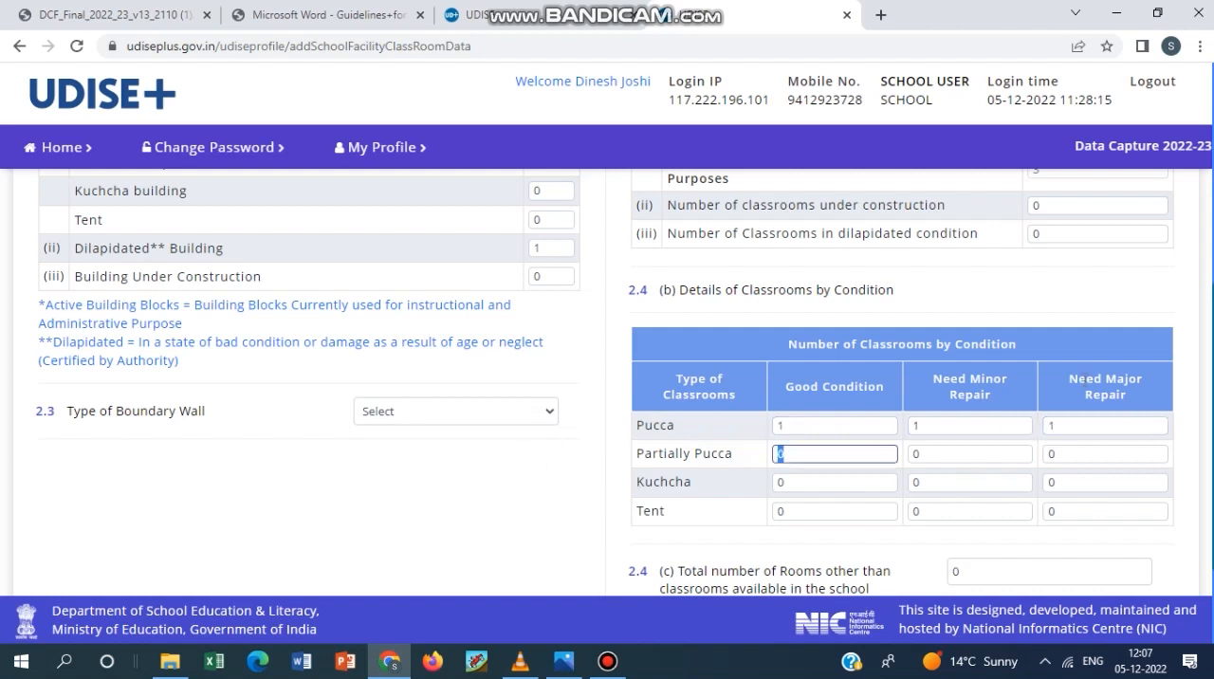
click(1097, 425)
double_click(783, 425)
text(0)
key(Tab)
text(0)
key(Tab)
text(0)
key(Tab)
Check the 2.4 (c) field for rooms other than classrooms and open the 2.5 to 2.18 Toilet Facility form.
scroll(686, 420, down, 3)
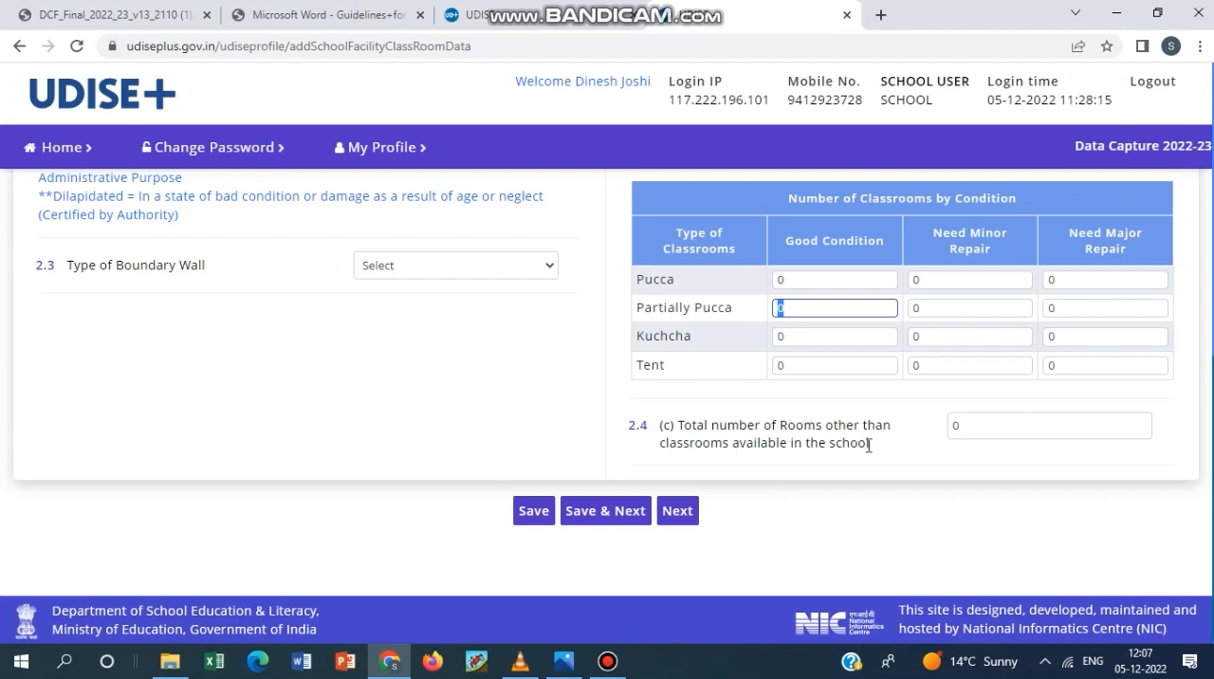
click(1058, 427)
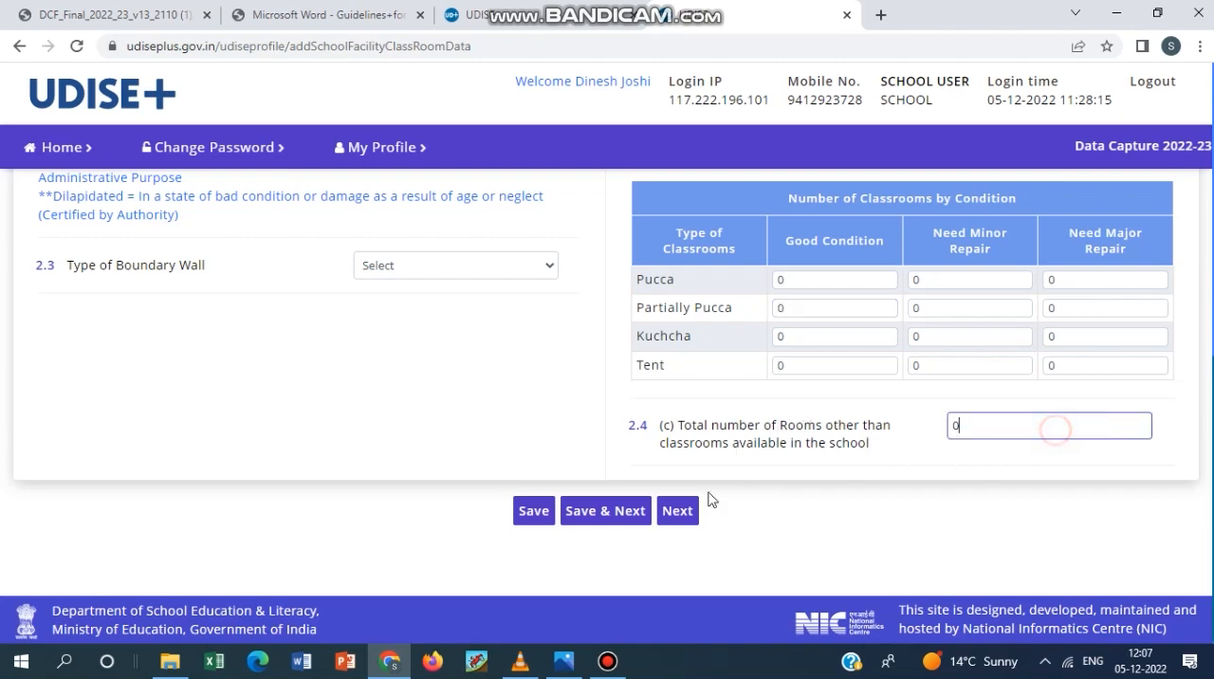
click(610, 668)
click(609, 668)
click(600, 515)
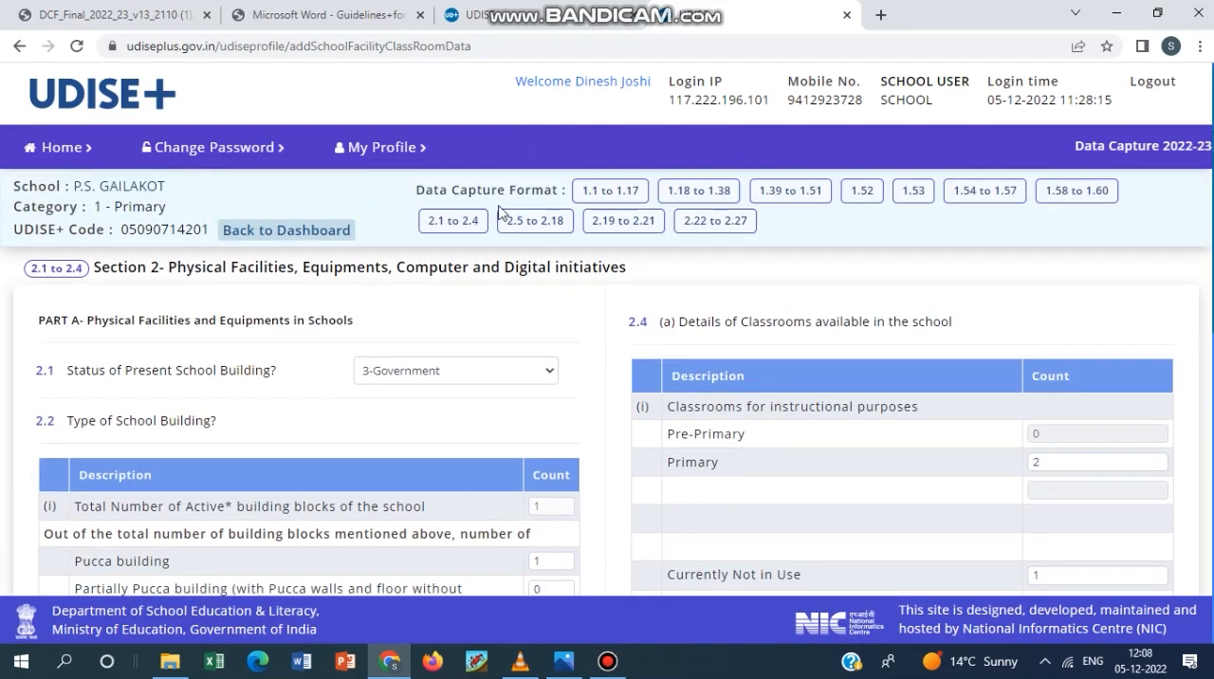
click(512, 221)
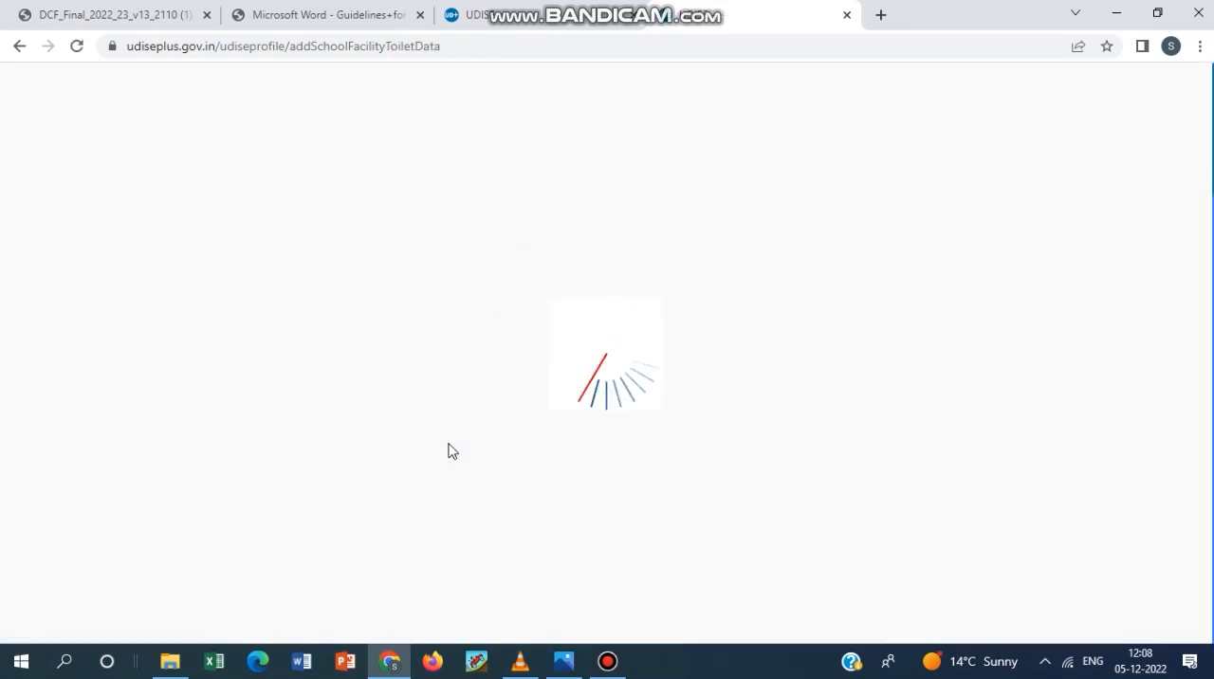
Examine question 2.5 and its table of toilet seats and urinals for boys and girls.
scroll(463, 426, down, 2)
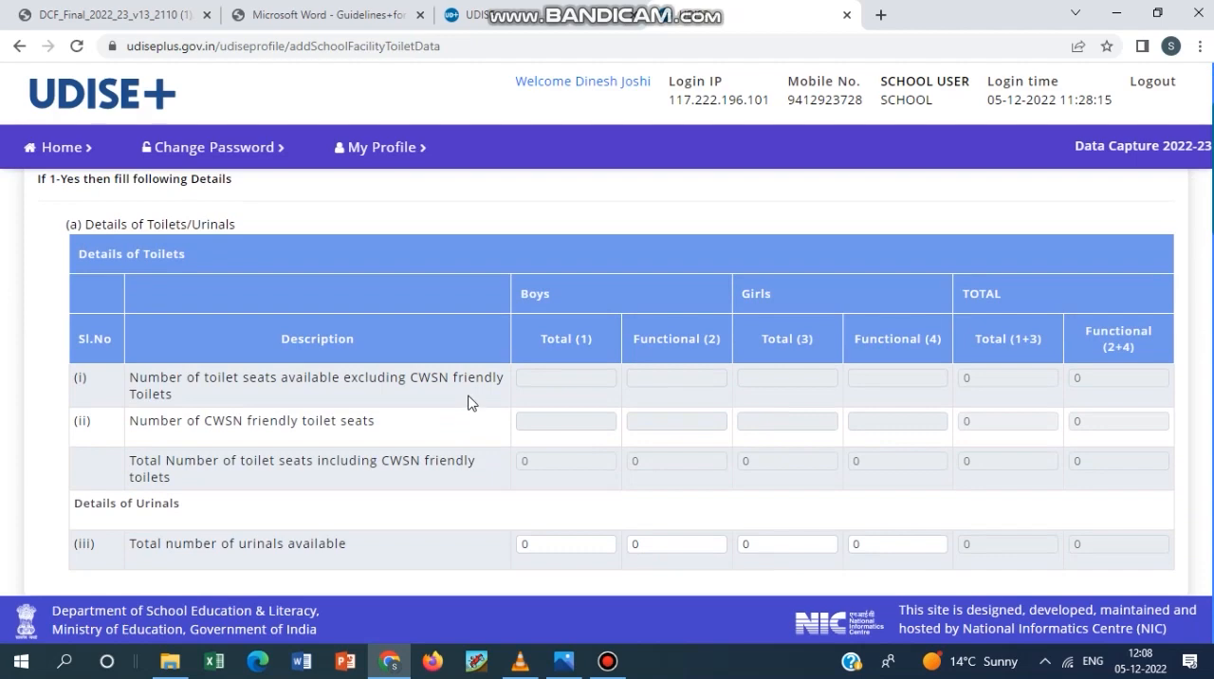
scroll(467, 398, down, 1)
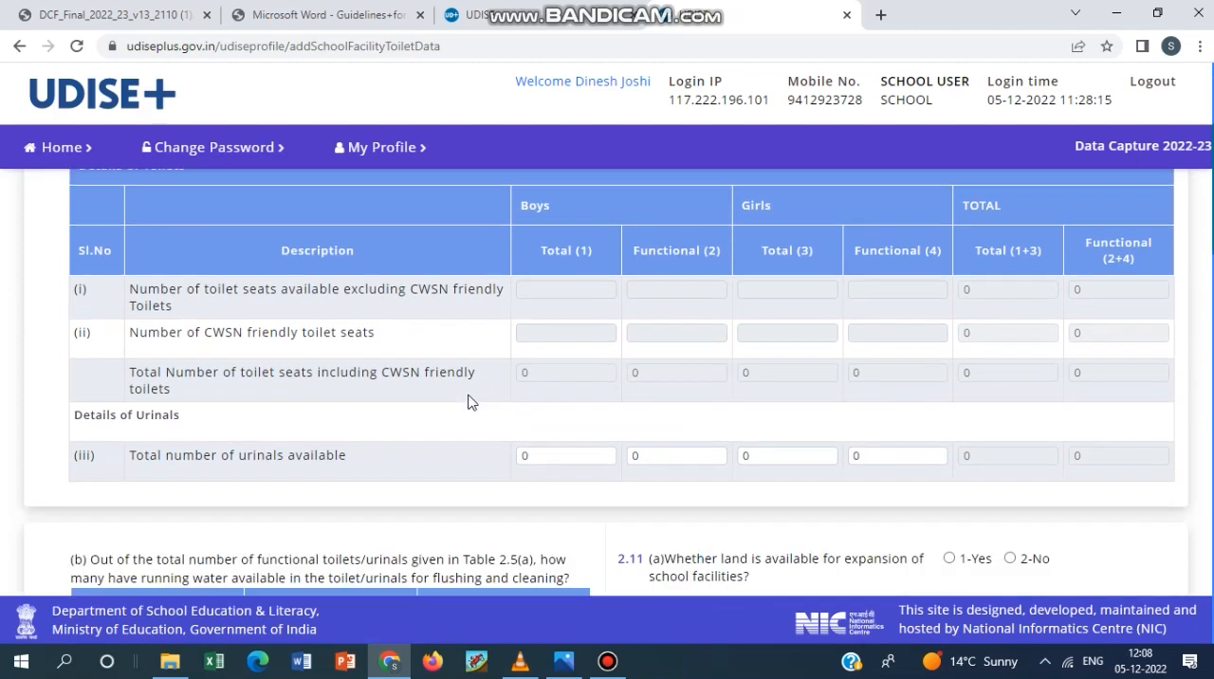
scroll(466, 393, up, 3)
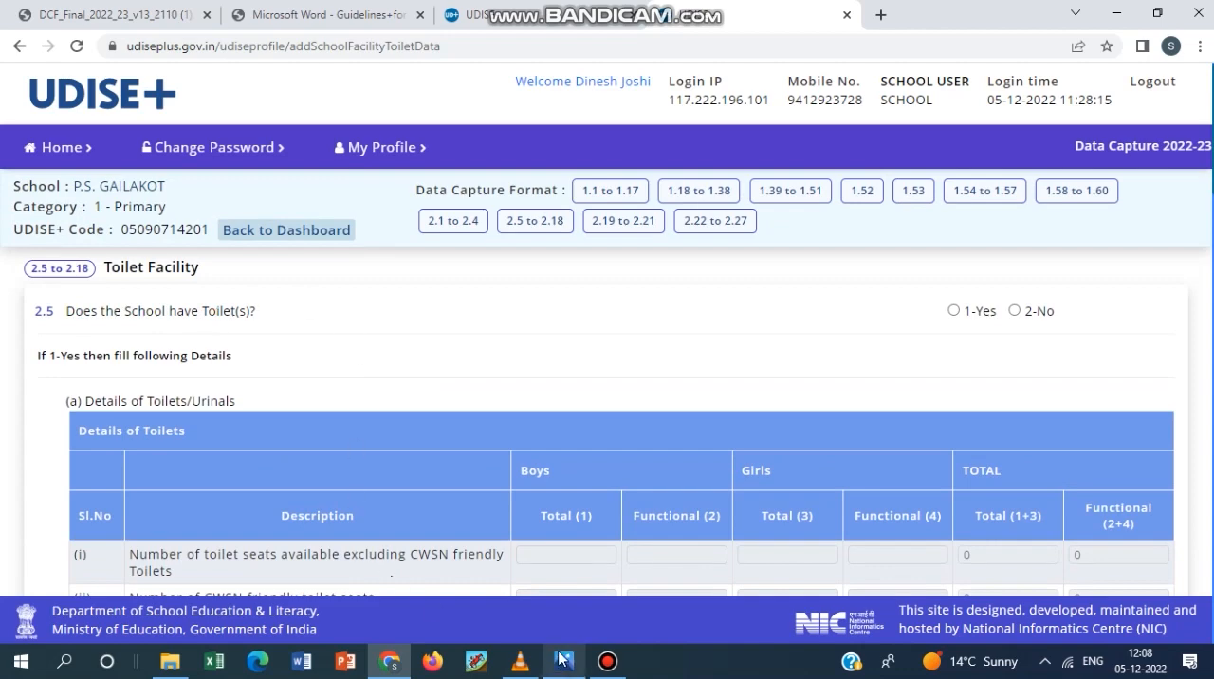
mouse_move(561, 657)
click(608, 661)
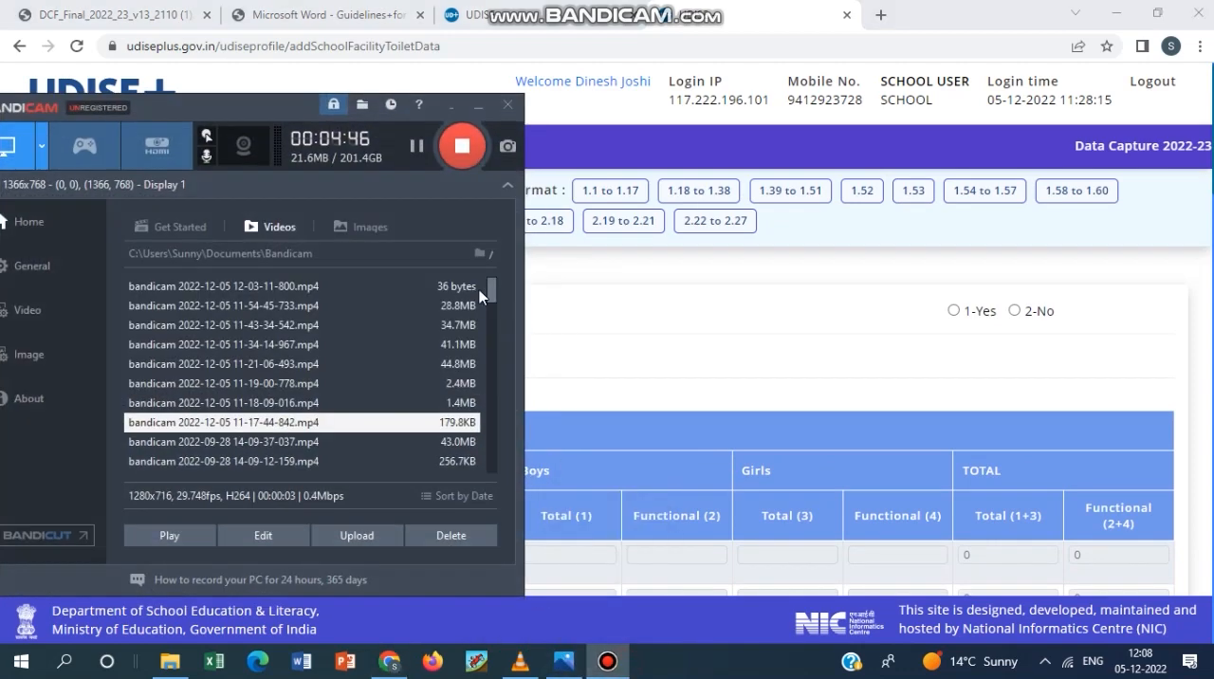
click(634, 334)
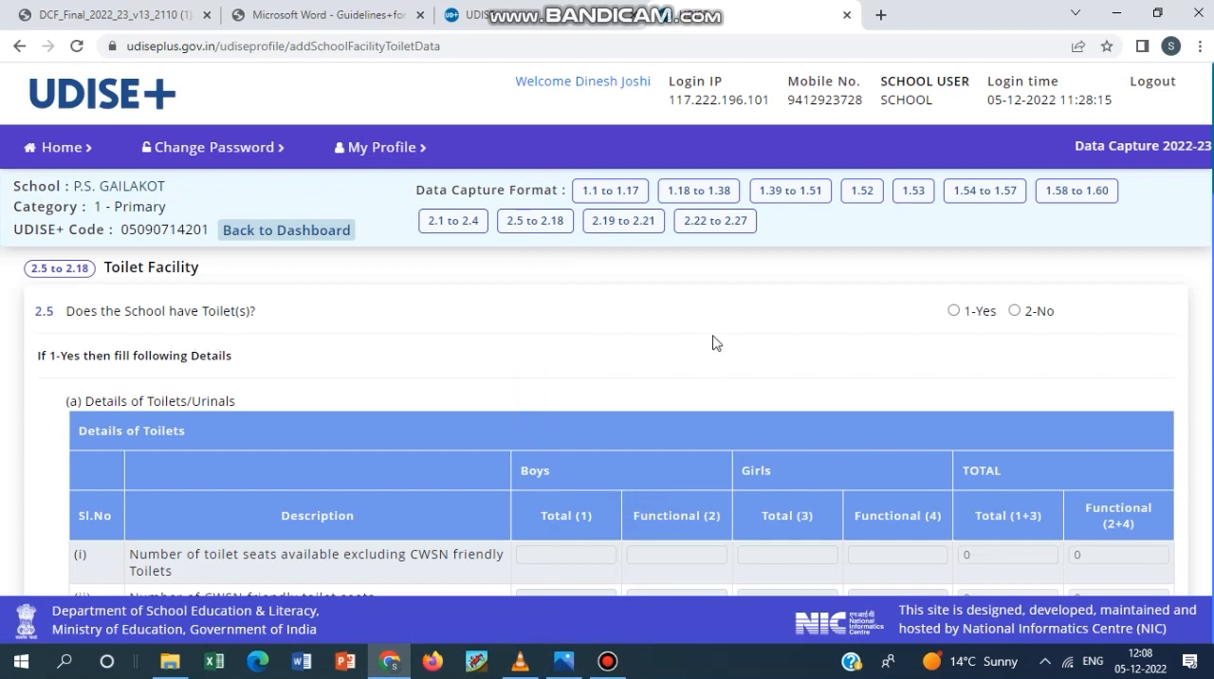
scroll(389, 332, down, 1)
scroll(476, 342, up, 1)
Answer 2.5 with 1-Yes and set the total toilet seats excluding CWSN friendly to 1 for boys and 1 for girls.
click(955, 310)
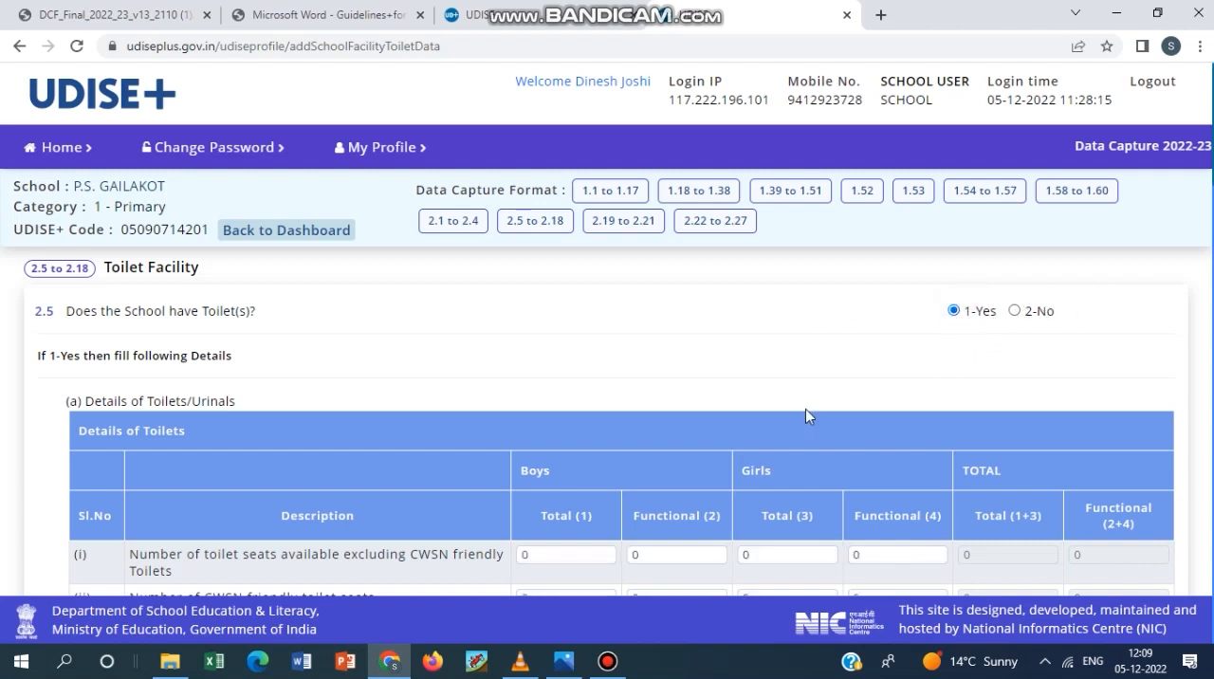
scroll(805, 409, down, 2)
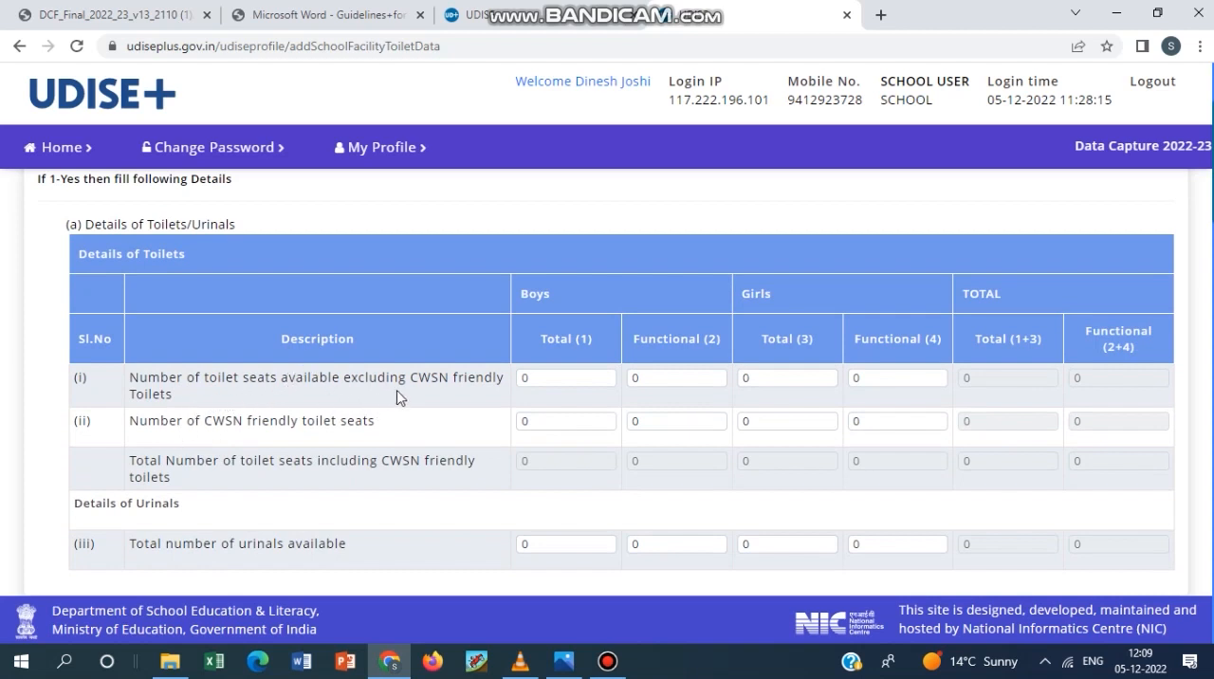
click(555, 386)
text(1)
key(Tab)
key(Tab)
text(1)
key(Tab)
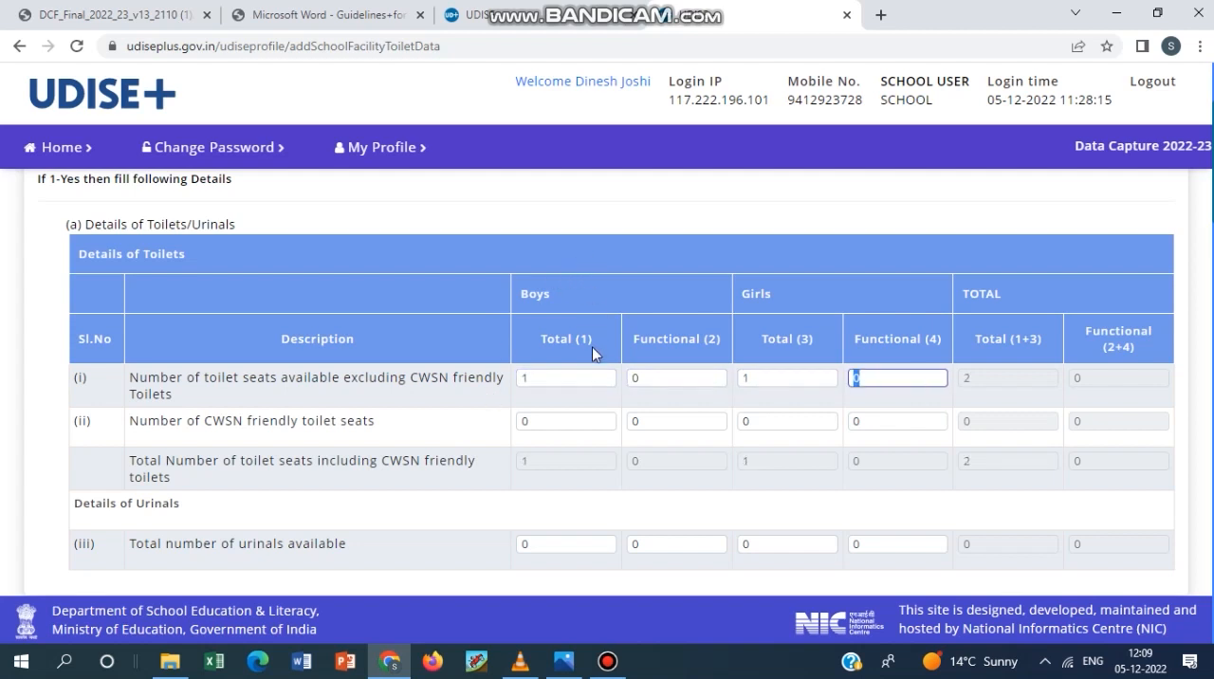
Set the functional toilet seats excluding CWSN friendly to 0 for boys and 1 for girls.
click(567, 378)
click(680, 379)
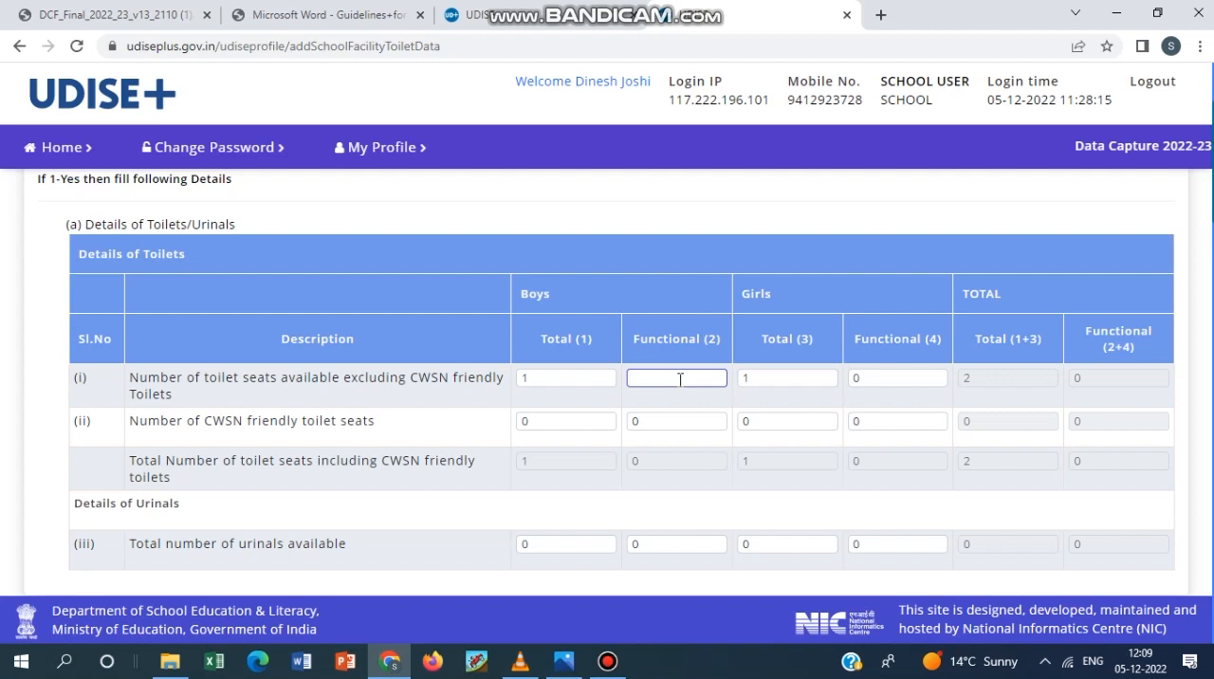
text(0)
key(Tab)
key(Tab)
text(1)
key(Tab)
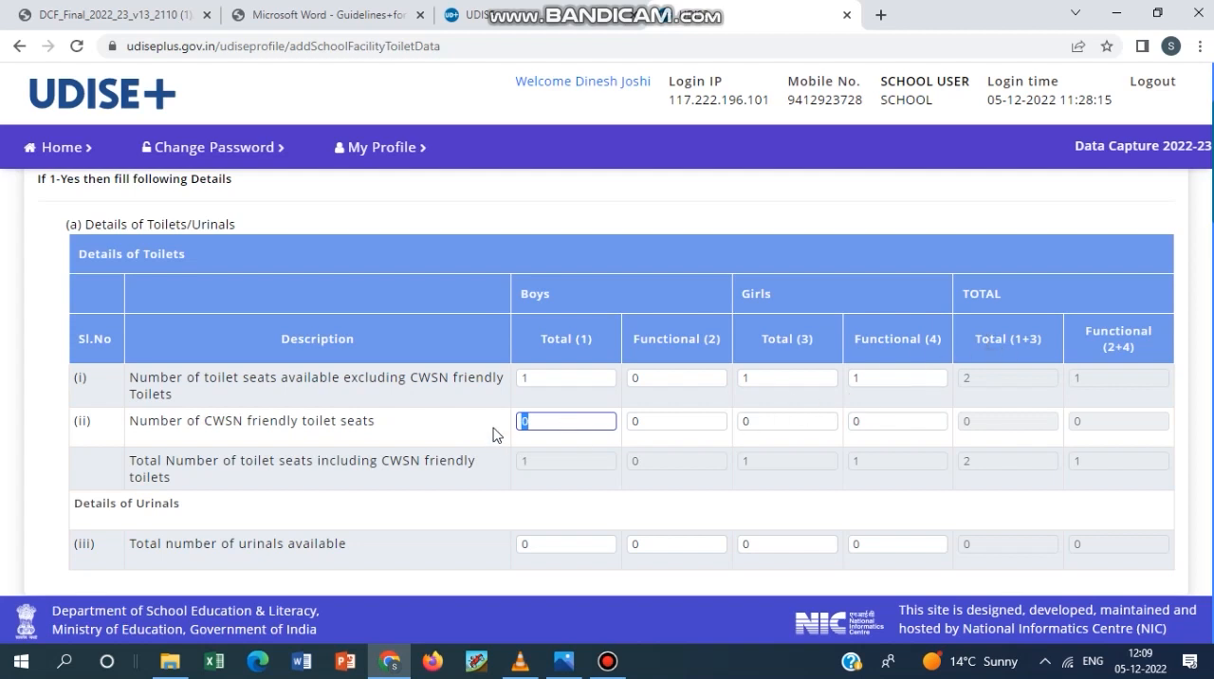
Review the CWSN friendly toilet seat and urinal count fields in 2.5 (a).
click(556, 468)
scroll(563, 459, down, 2)
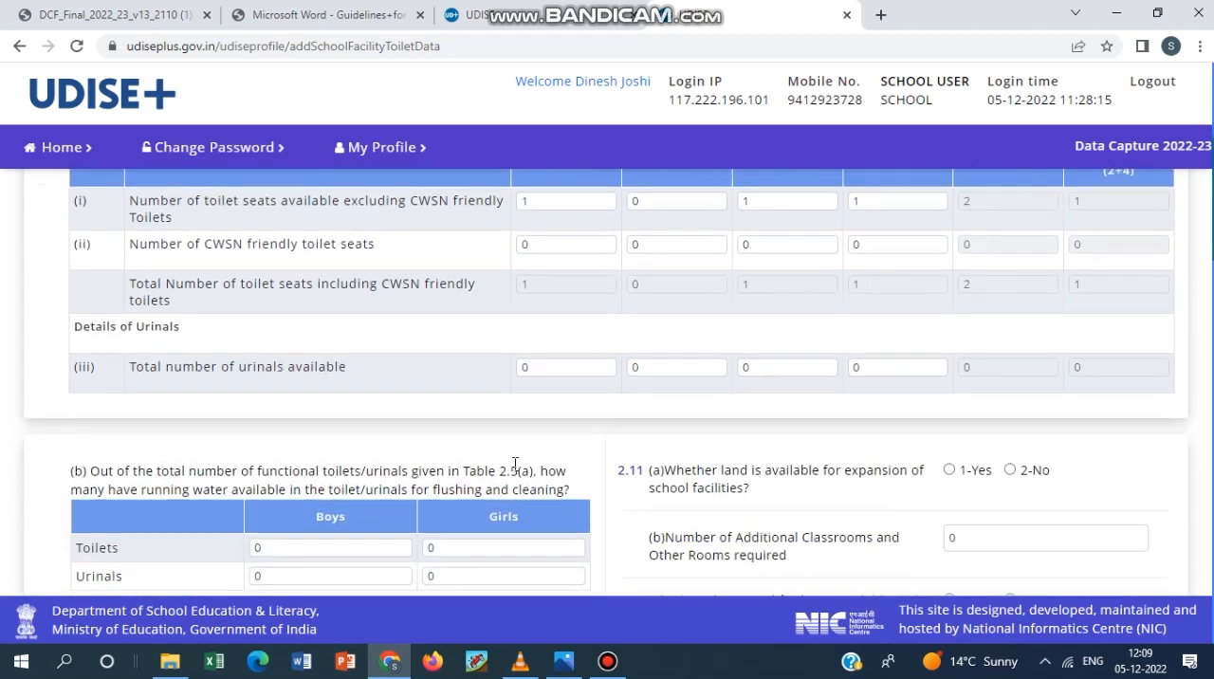
click(559, 367)
click(698, 374)
click(748, 370)
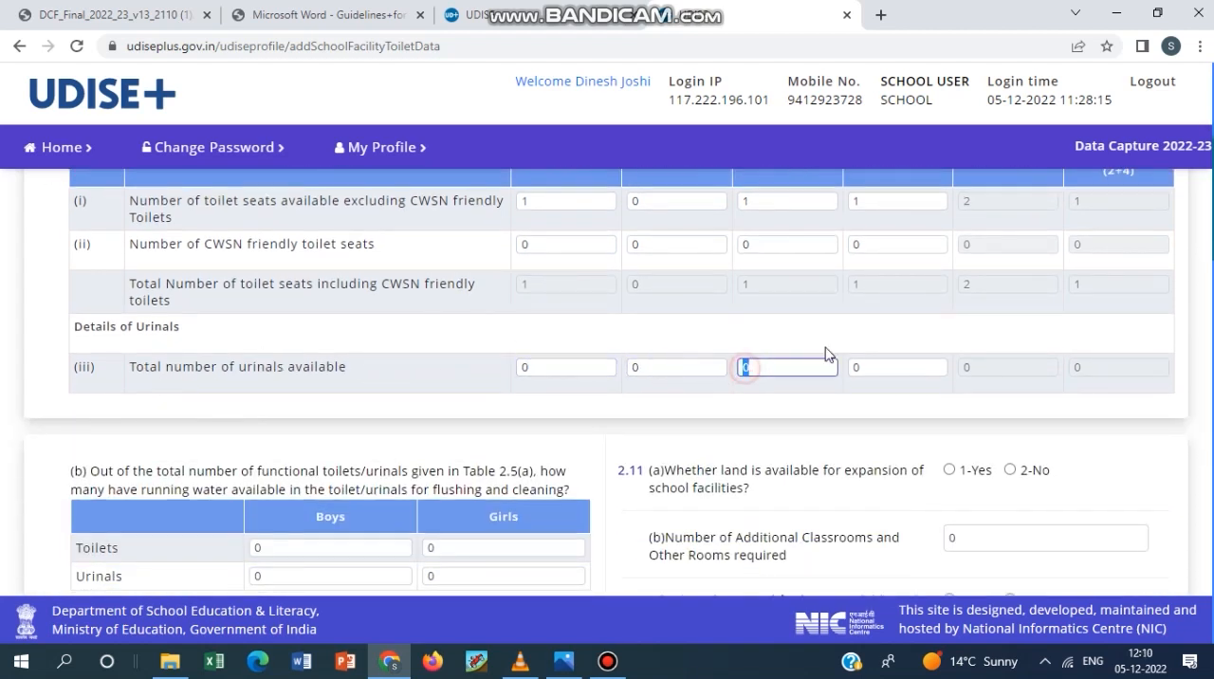
click(857, 368)
click(612, 664)
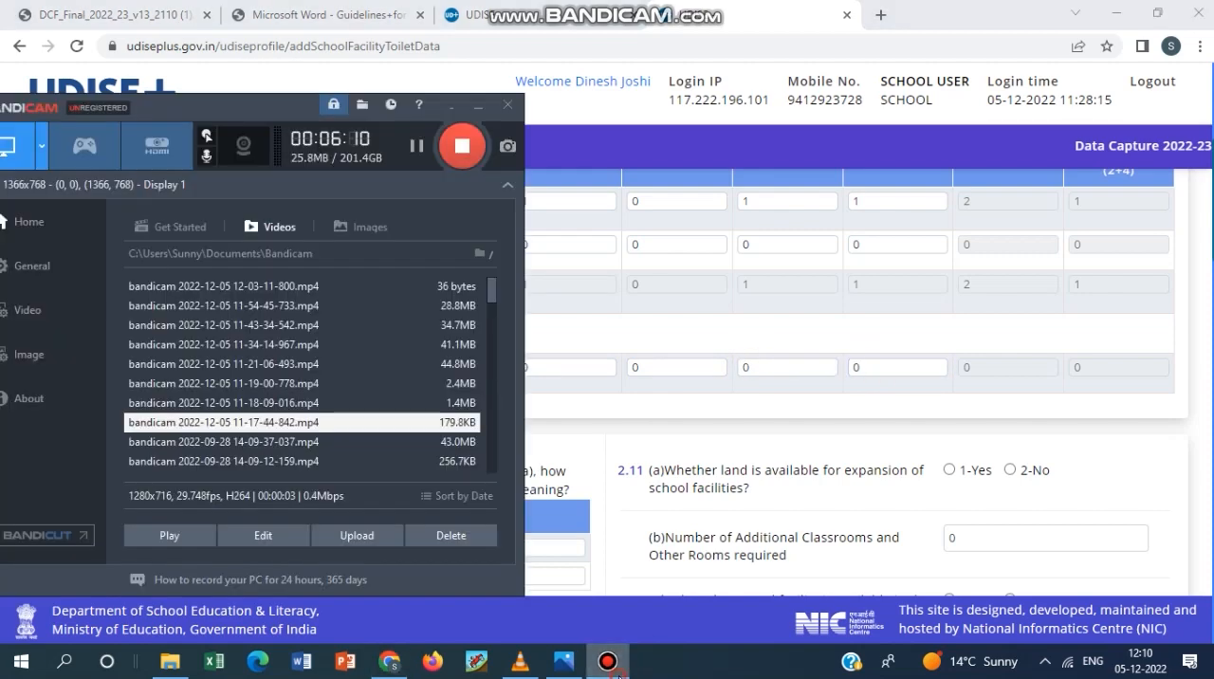
click(607, 661)
Examine running water in 2.5 (b), hand washing in 2.5 (c), and the drinking water questions and source table in 2.6.
scroll(411, 423, down, 1)
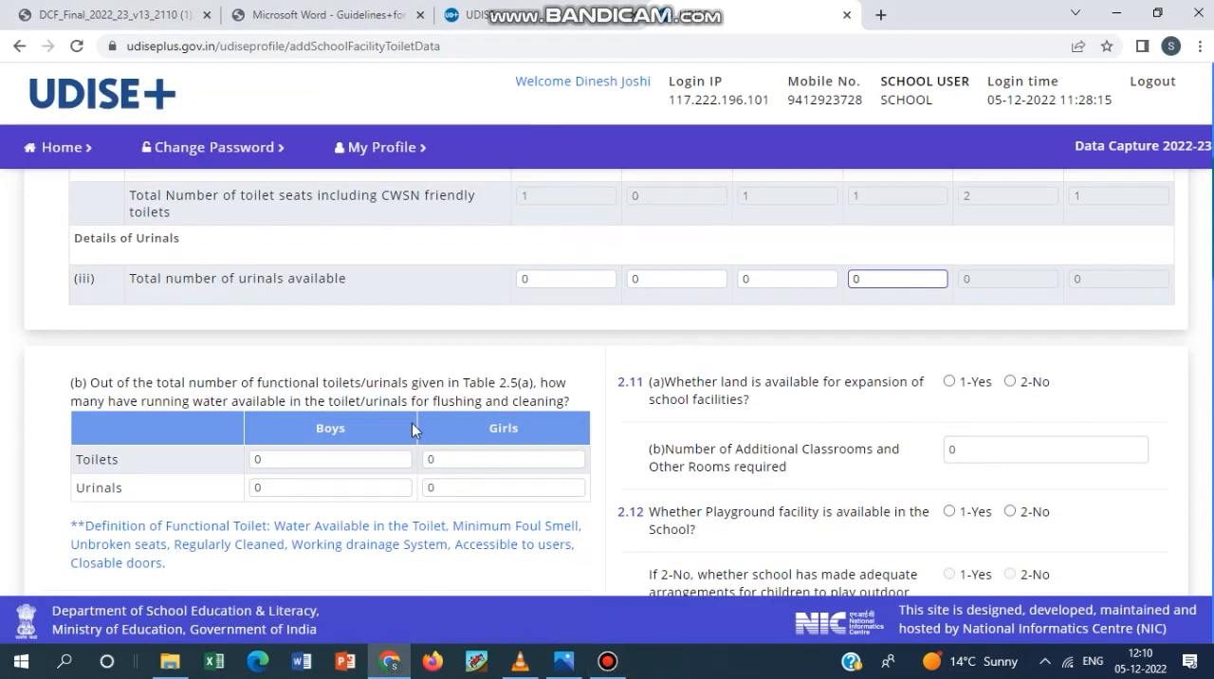
scroll(412, 423, down, 1)
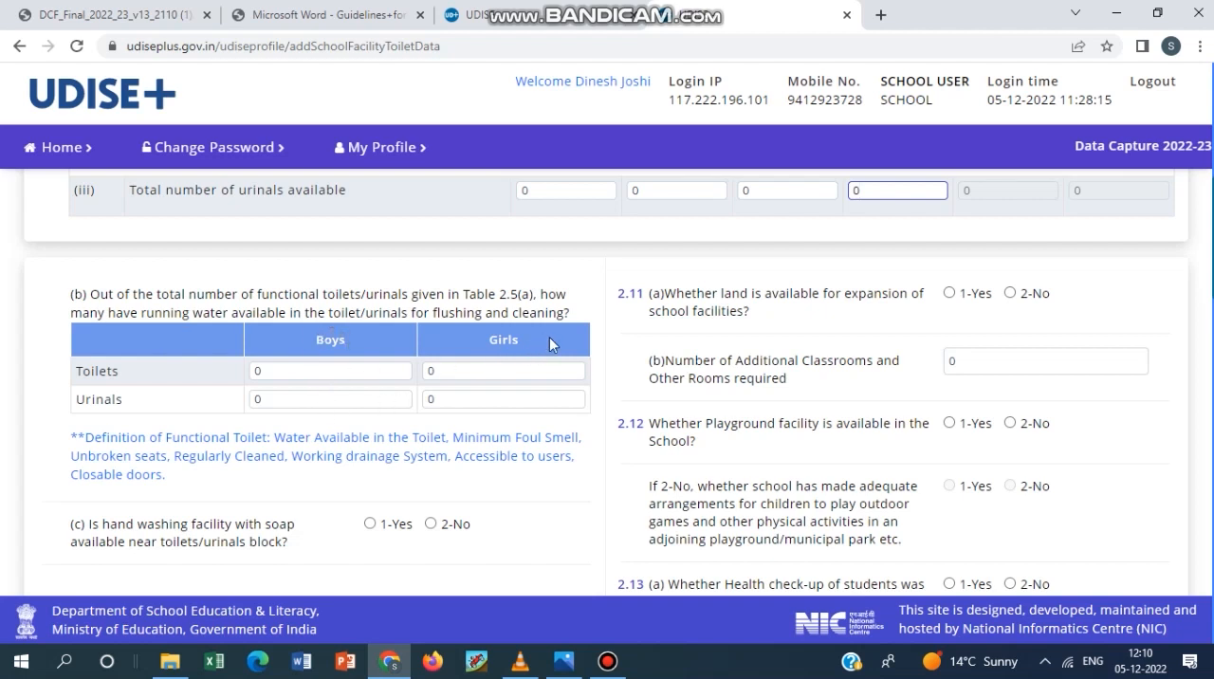
scroll(261, 460, down, 2)
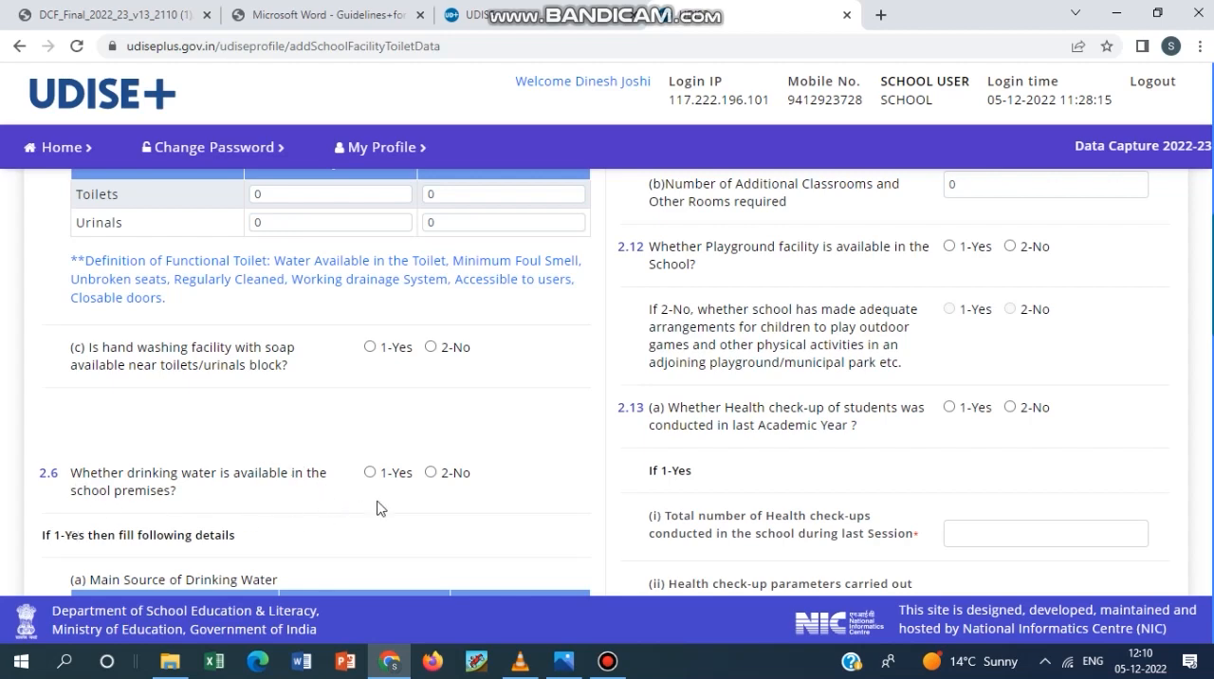
scroll(496, 507, down, 1)
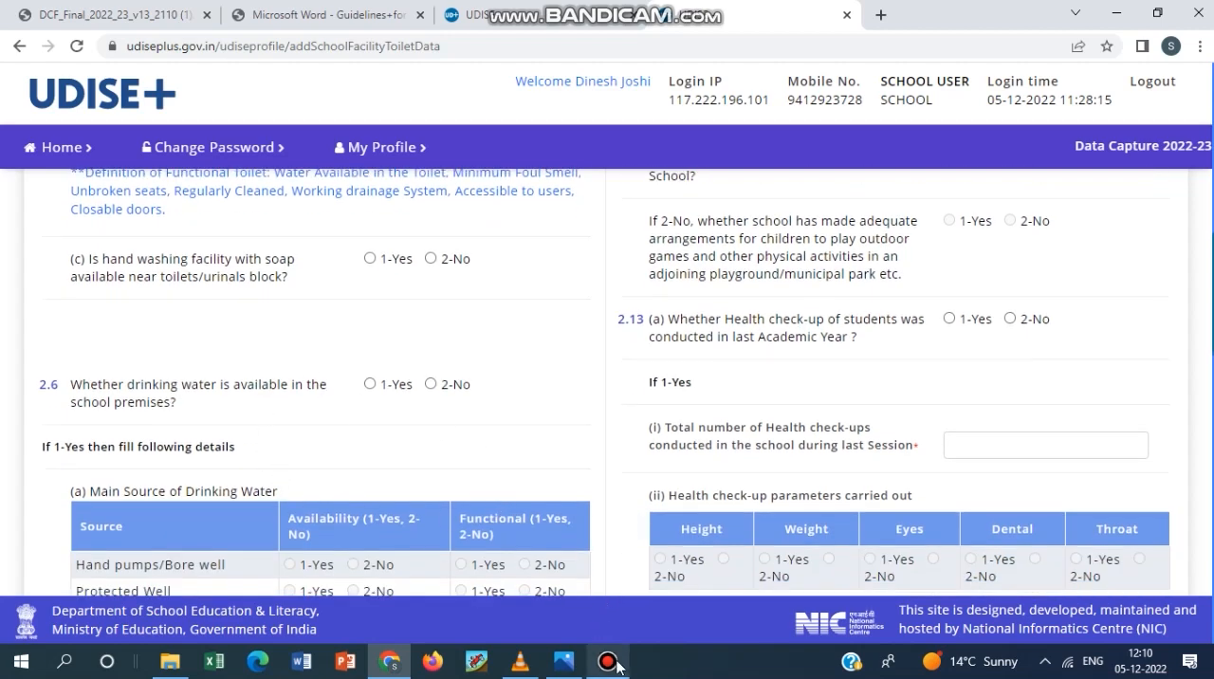
click(616, 664)
click(616, 663)
scroll(532, 401, down, 1)
scroll(532, 401, down, 1)
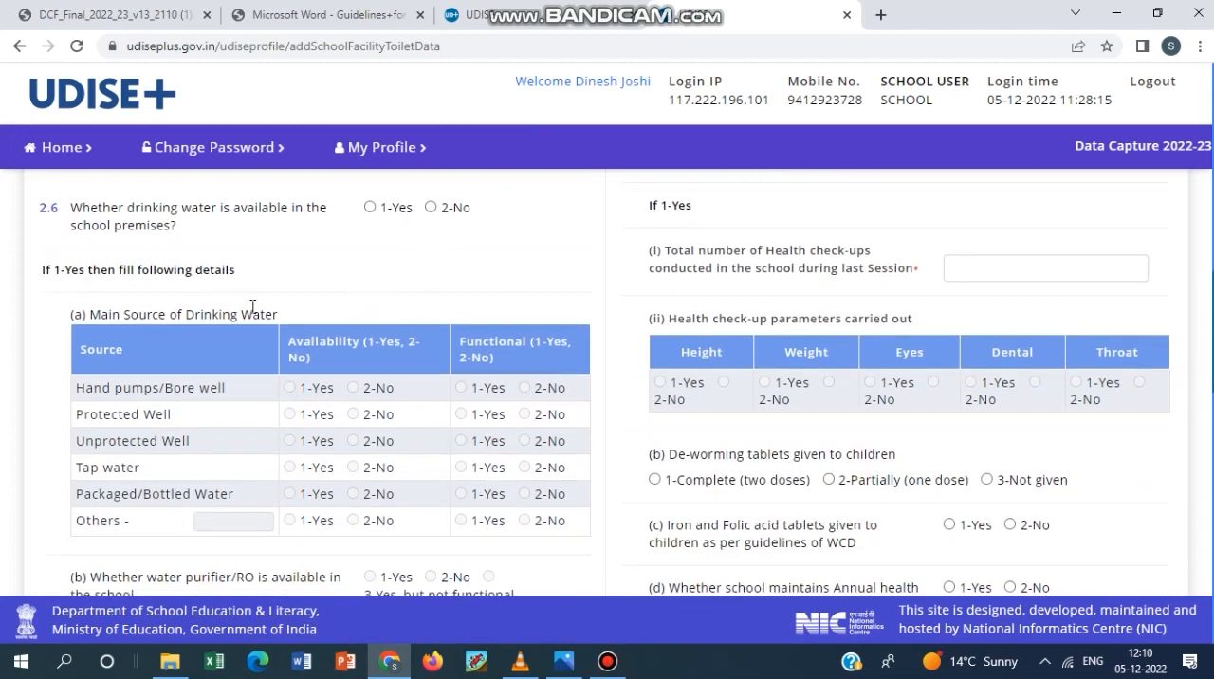
scroll(252, 306, down, 1)
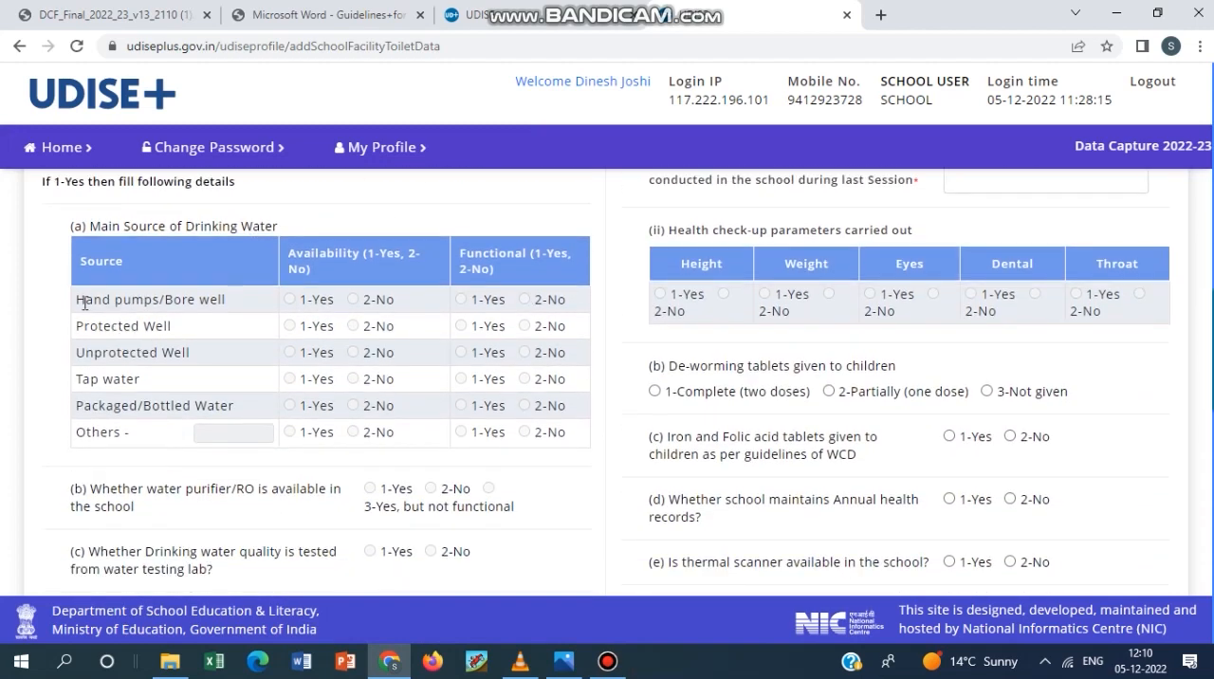
drag(85, 301, 104, 325)
click(218, 329)
click(189, 382)
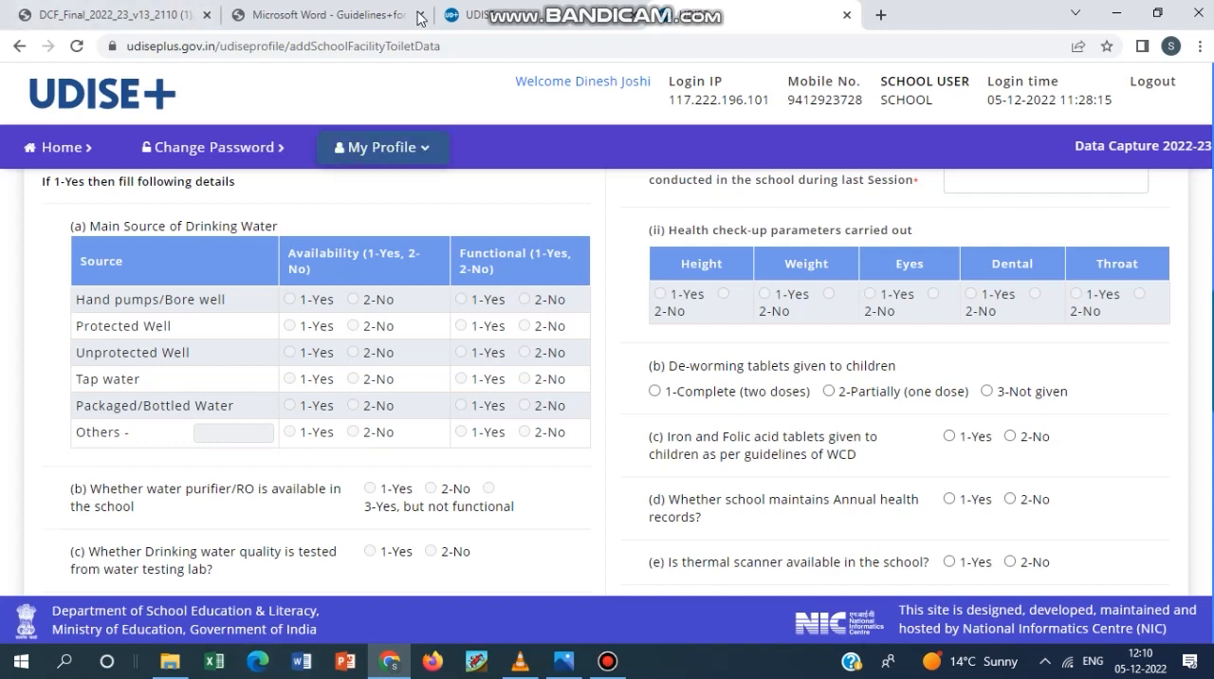
Answer 2.6 on drinking water availability with 1-Yes and review the source table and the water questions below it.
scroll(352, 327, up, 2)
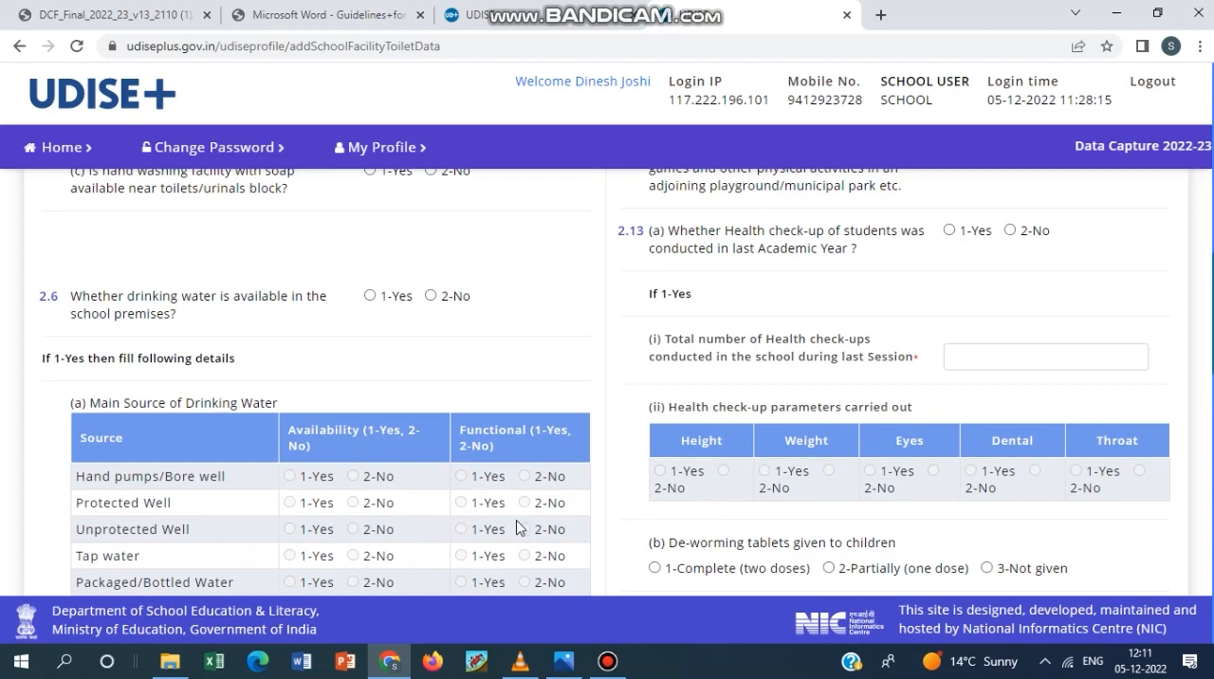
click(370, 295)
scroll(348, 426, down, 1)
scroll(348, 427, down, 1)
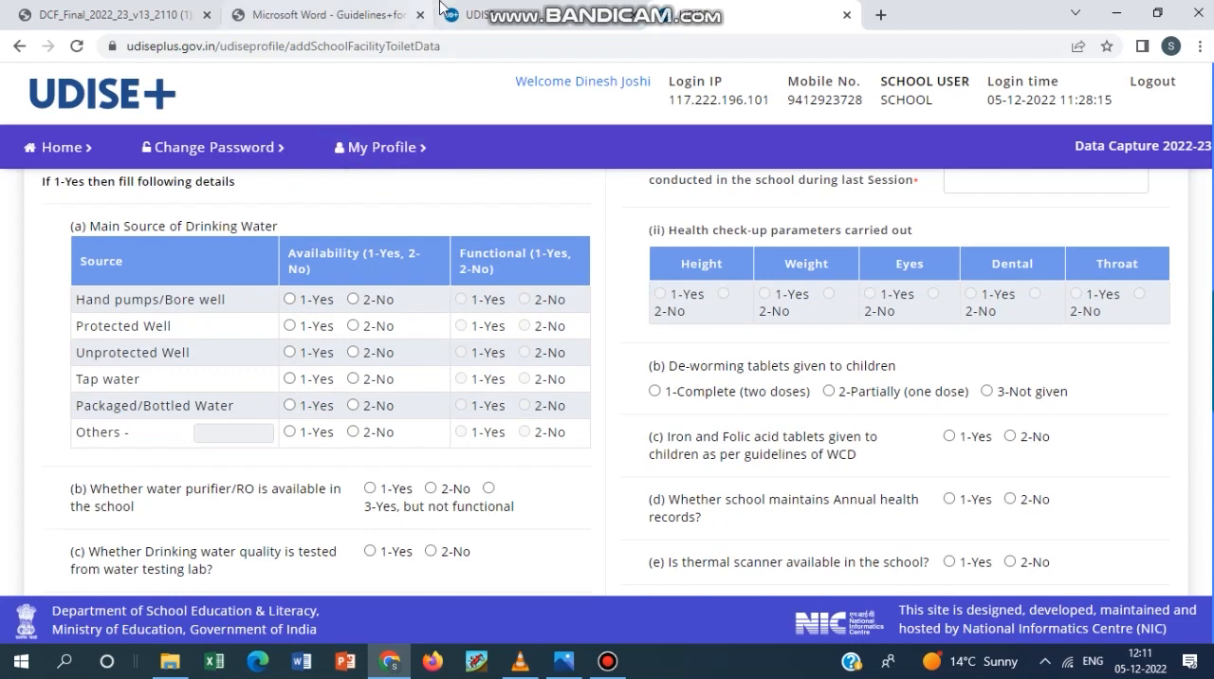
scroll(328, 449, up, 2)
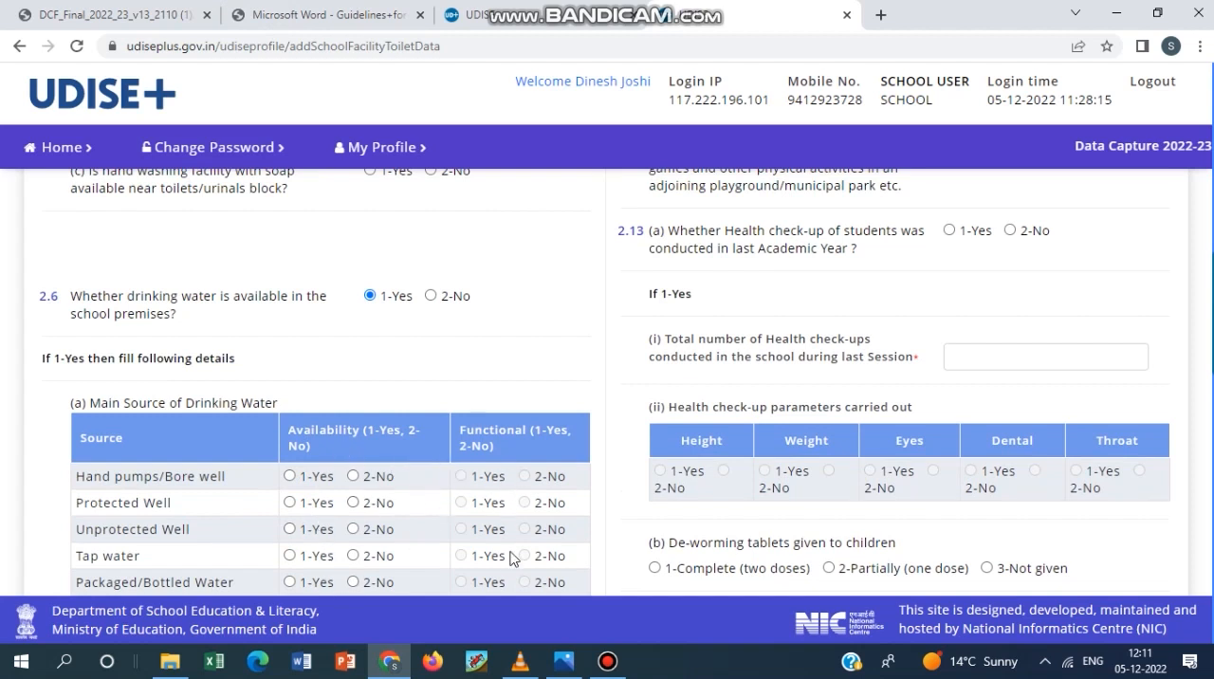
scroll(512, 560, down, 1)
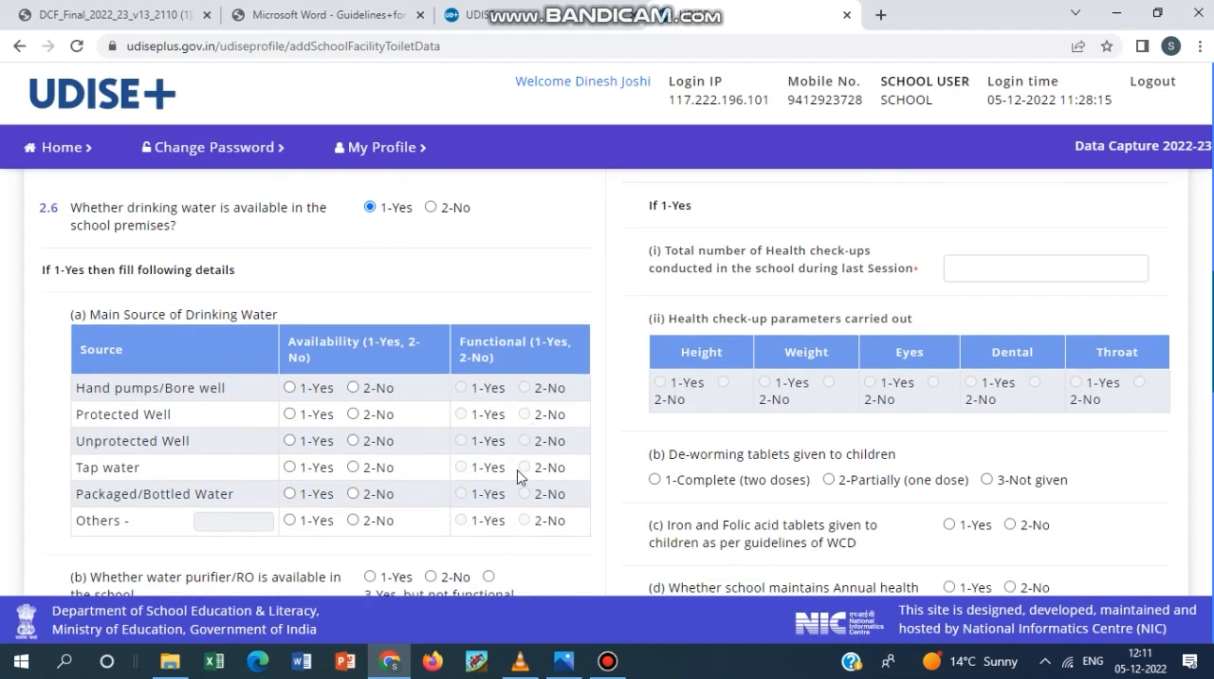
scroll(512, 472, up, 1)
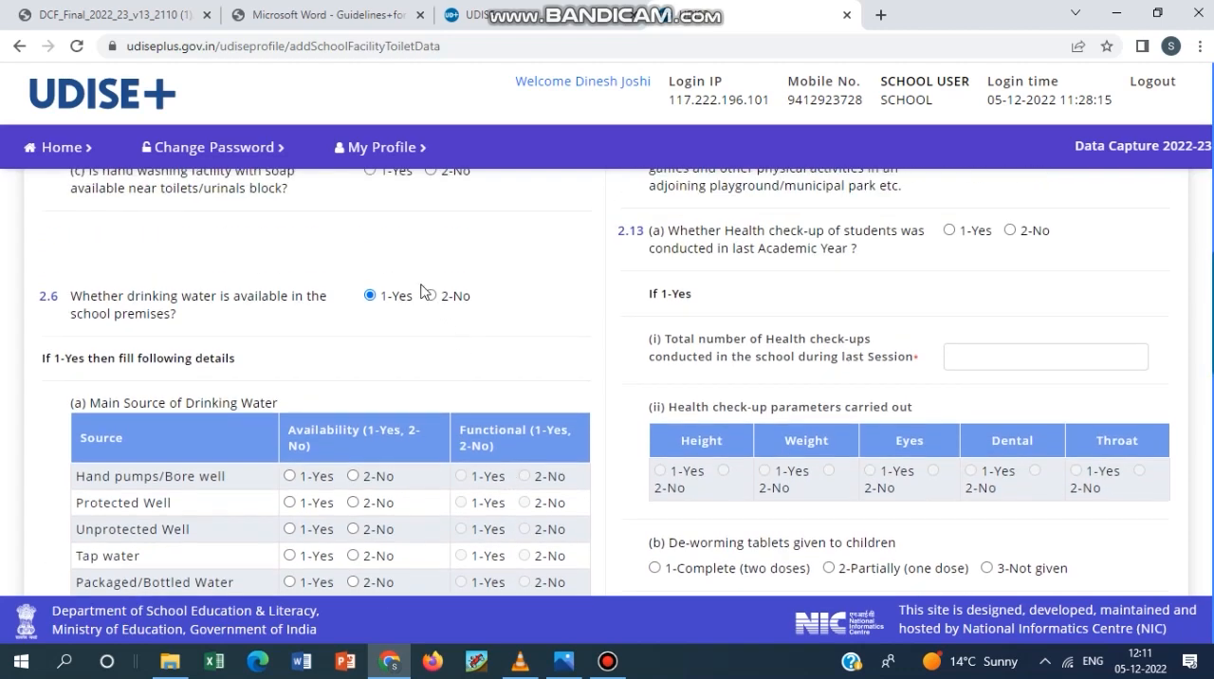
scroll(455, 379, down, 3)
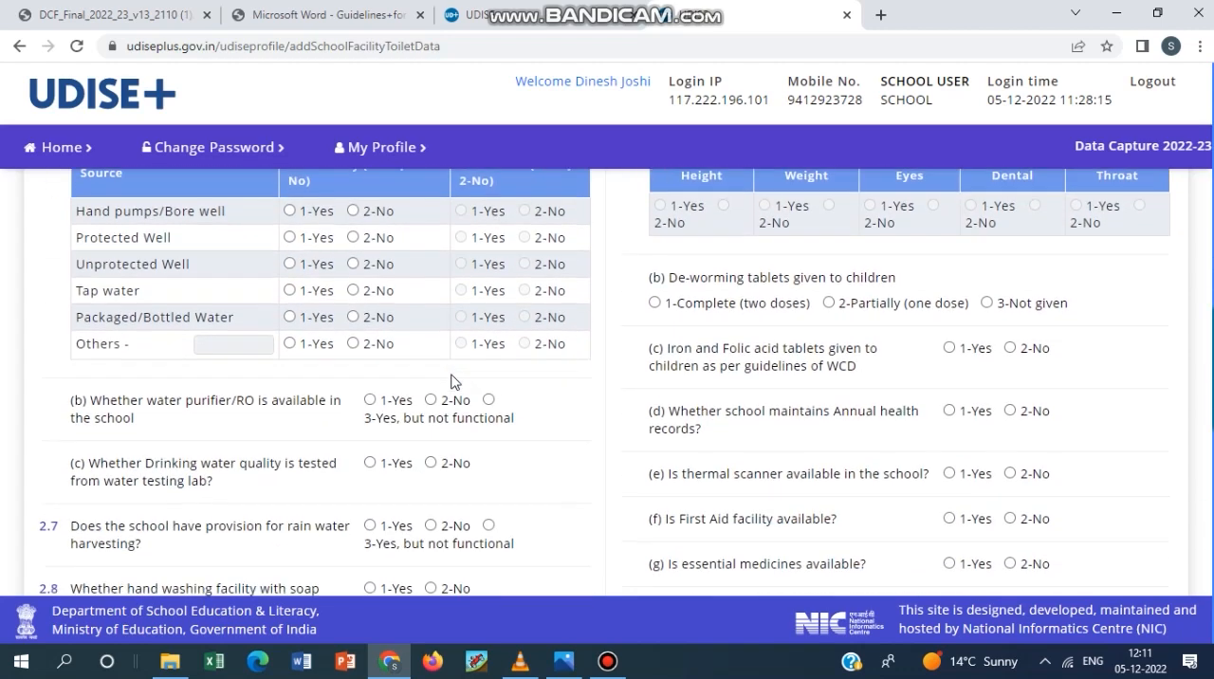
Review 2.6 (b) on water purifier, 2.6 (c) on water quality testing, 2.7 on rain water harvesting and 2.8 on hand washing.
click(607, 661)
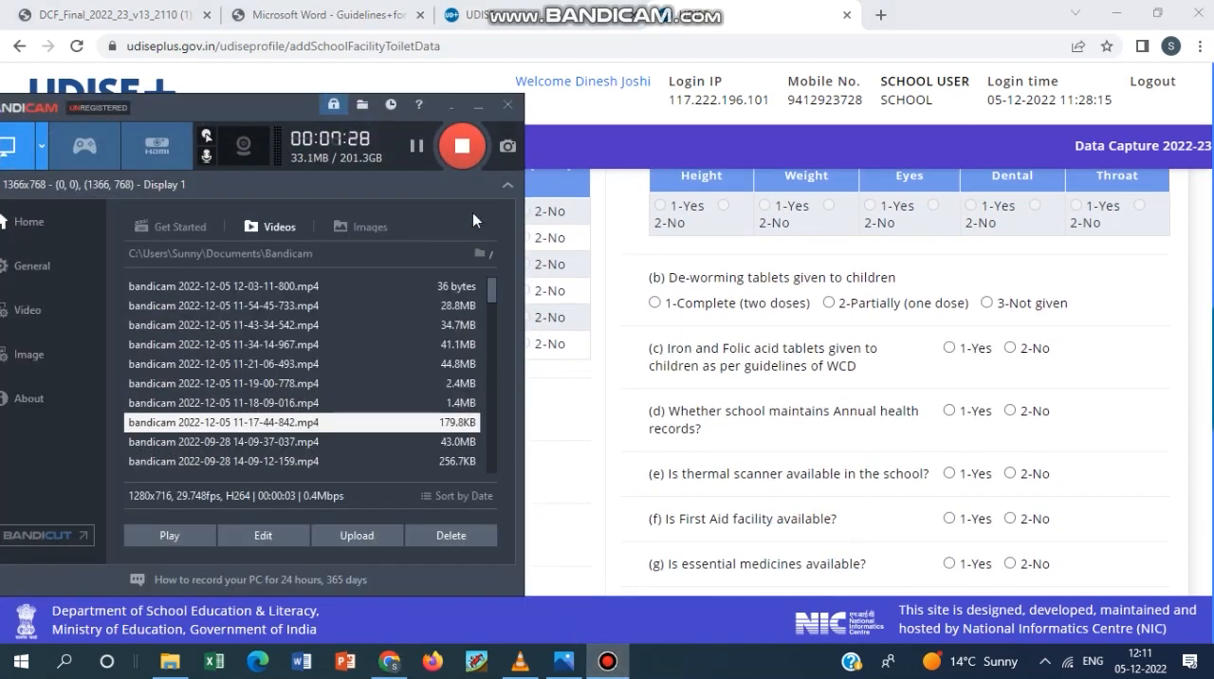
click(588, 365)
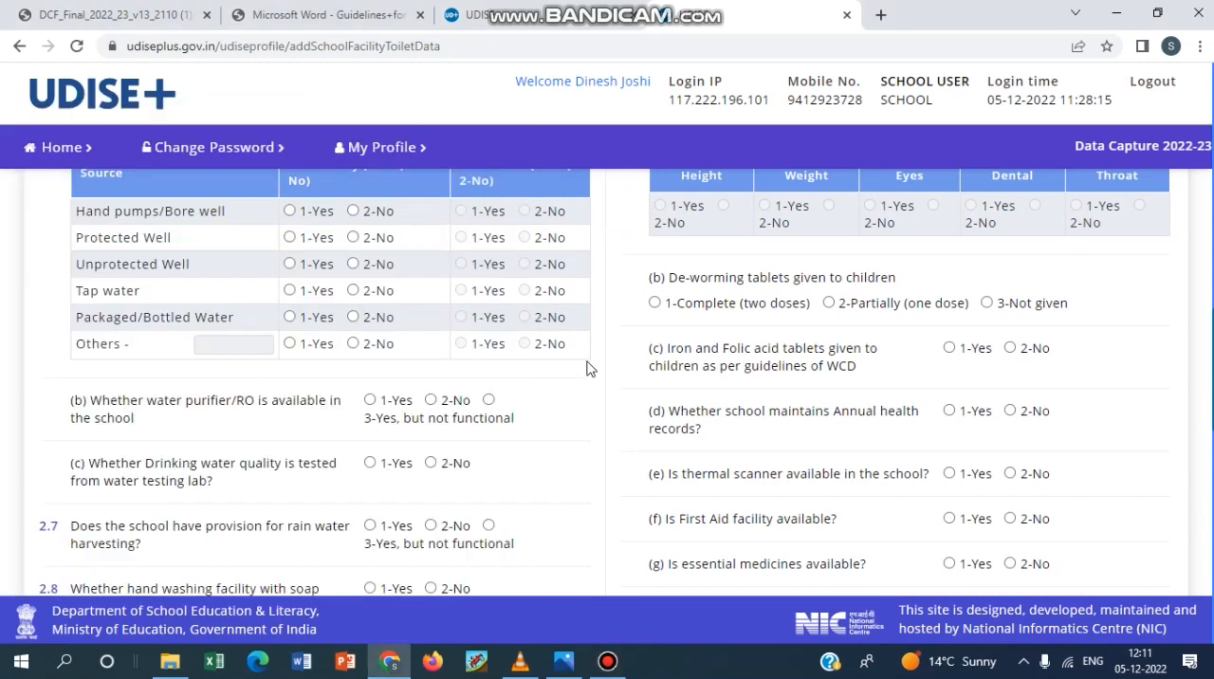
scroll(588, 368, down, 1)
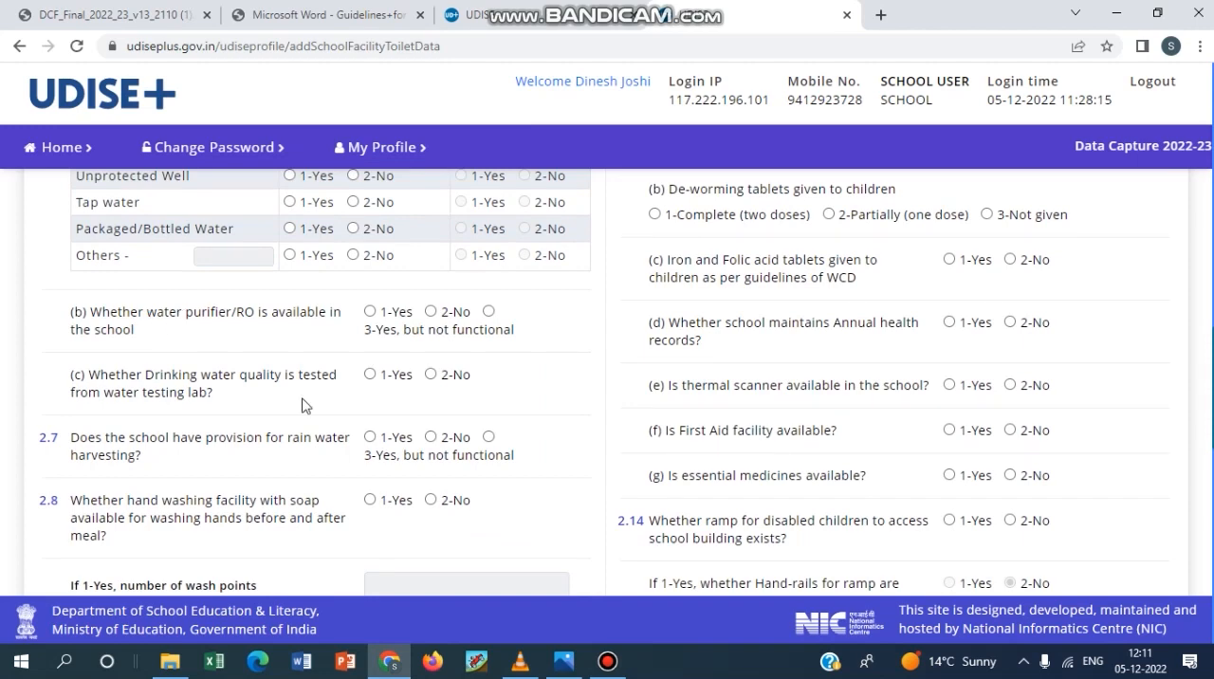
click(607, 661)
click(607, 661)
scroll(266, 477, down, 1)
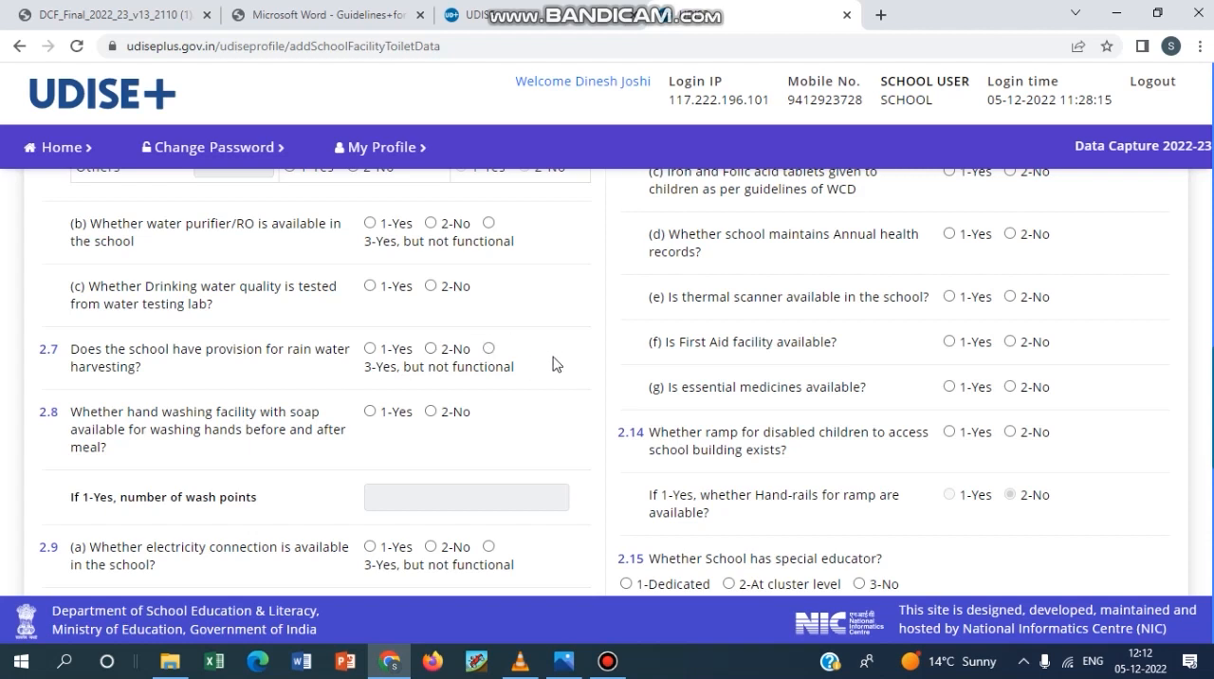
scroll(555, 363, down, 1)
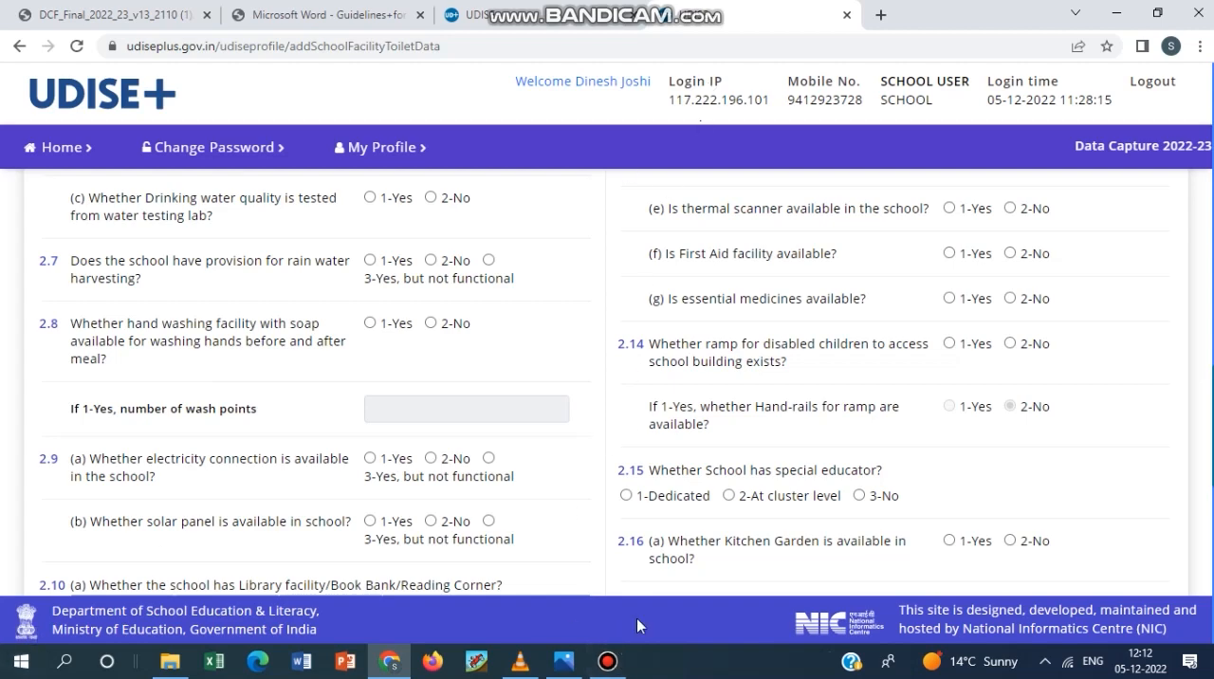
mouse_move(615, 672)
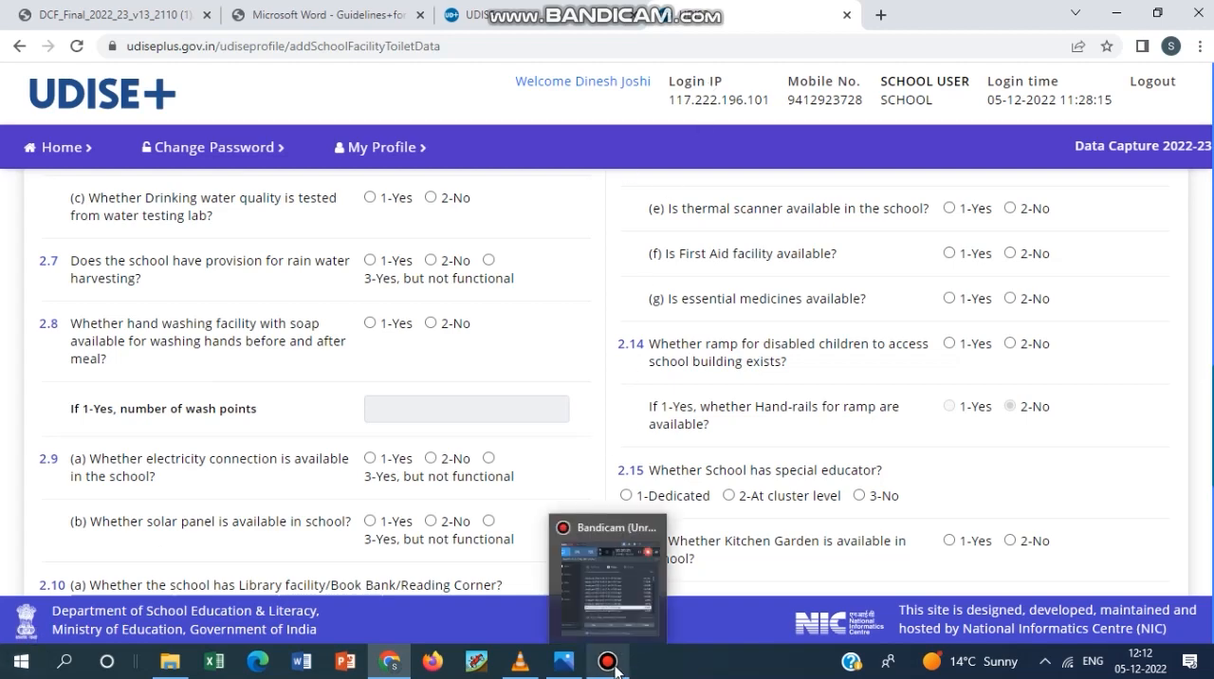
click(614, 671)
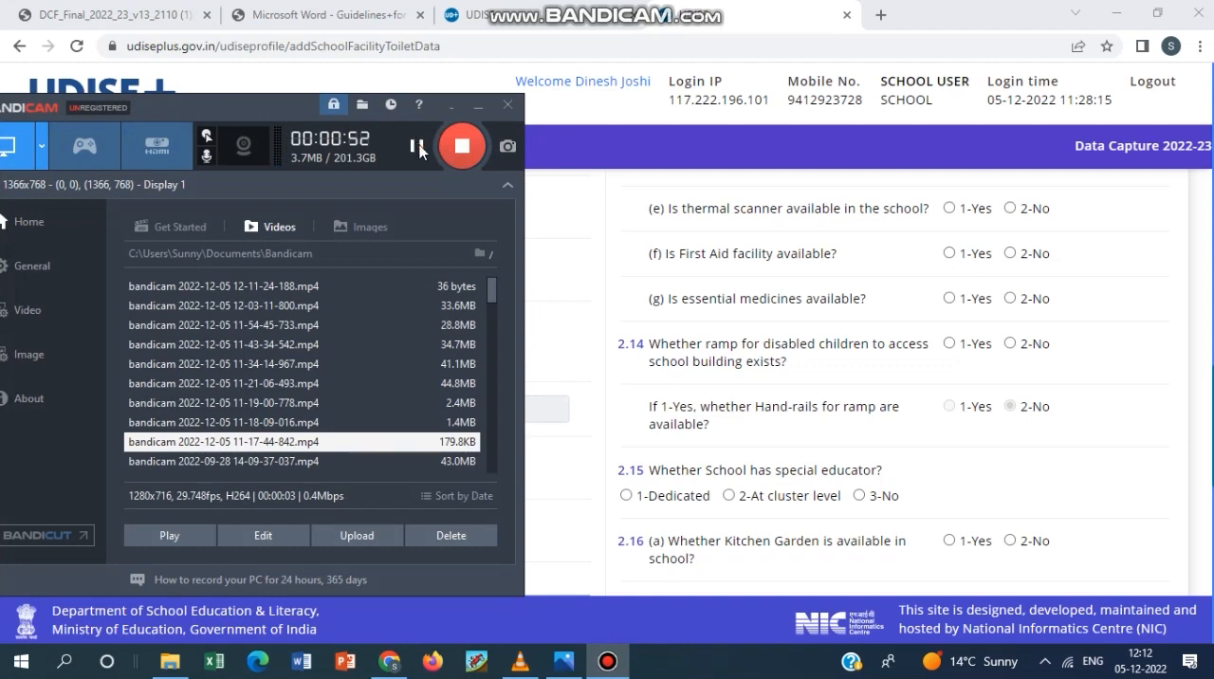
click(617, 232)
scroll(607, 265, down, 2)
scroll(604, 266, up, 2)
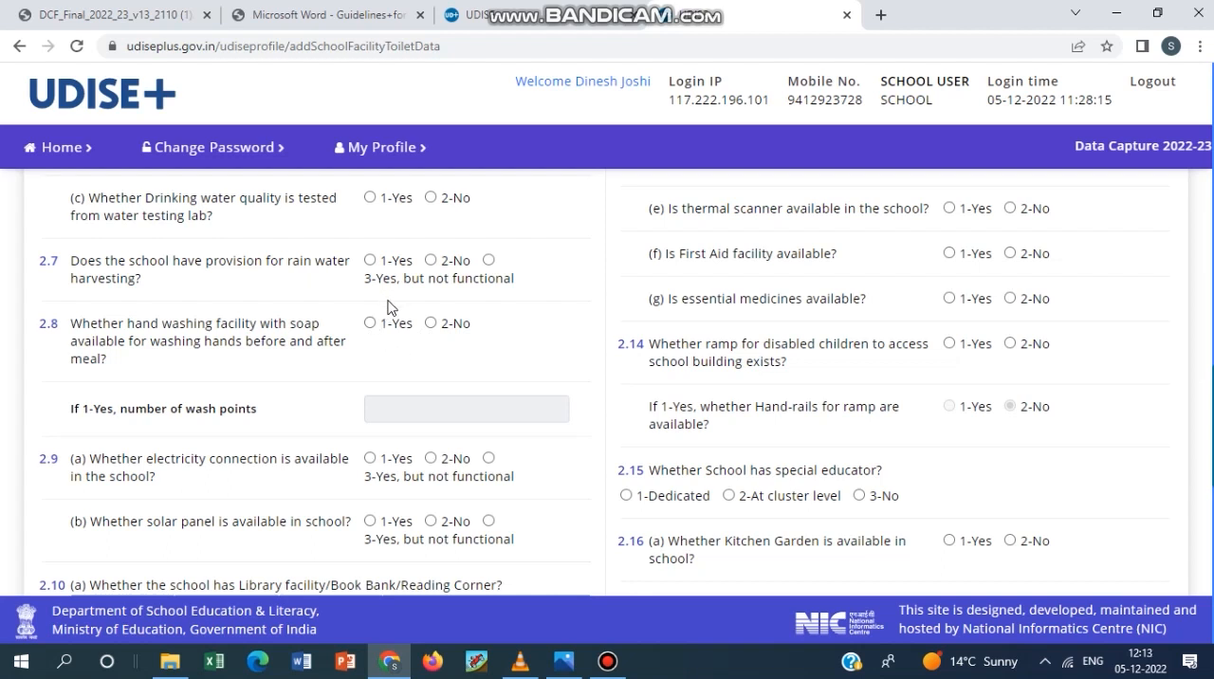
Answer 2.8 on hand washing with soap before and after meals with 1-Yes and review the 2.9 electricity and solar panel questions.
click(370, 324)
click(370, 408)
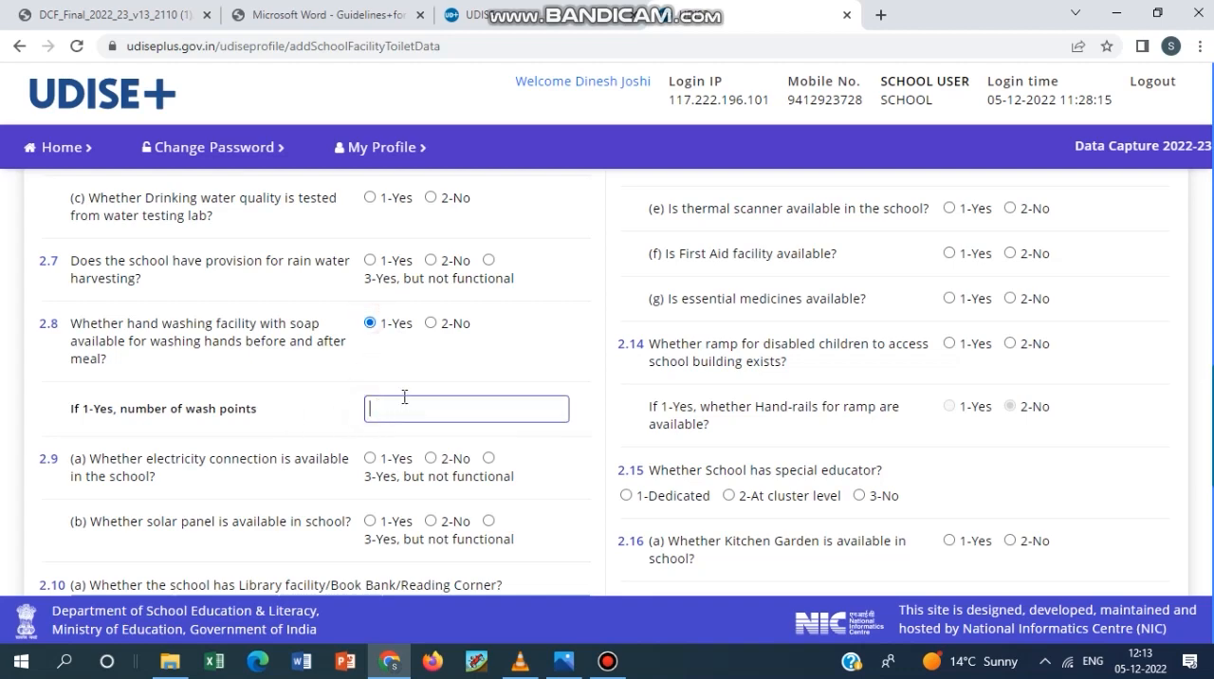
scroll(413, 398, down, 1)
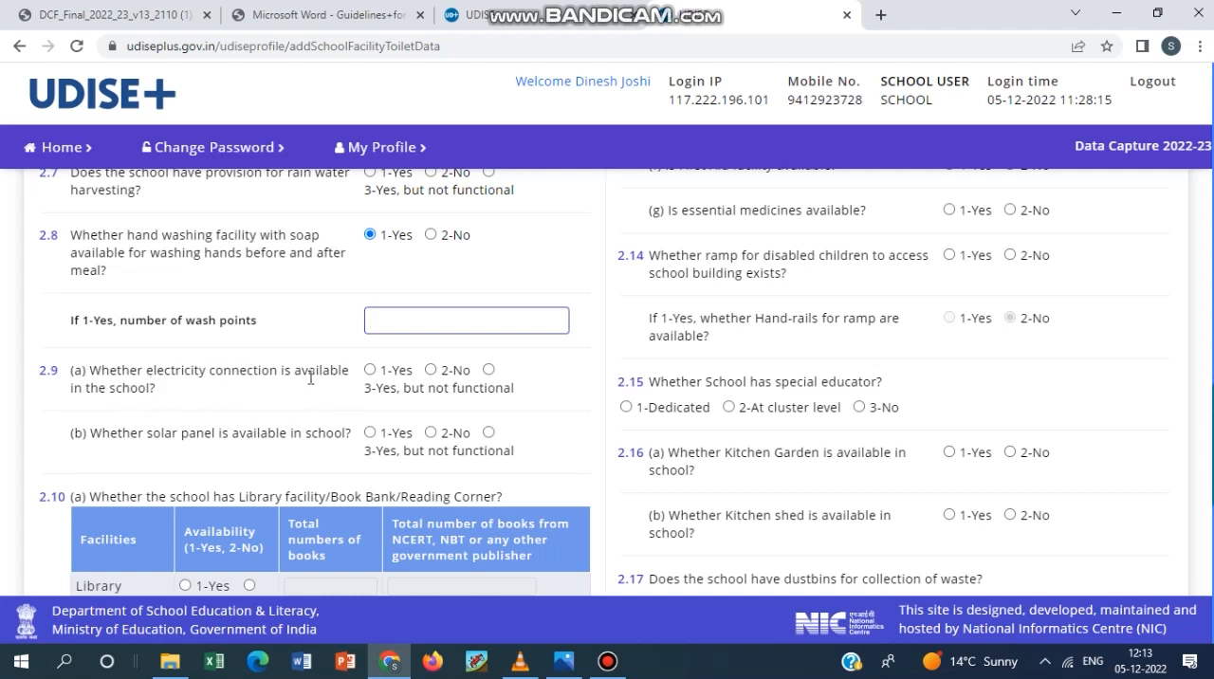
scroll(520, 370, down, 1)
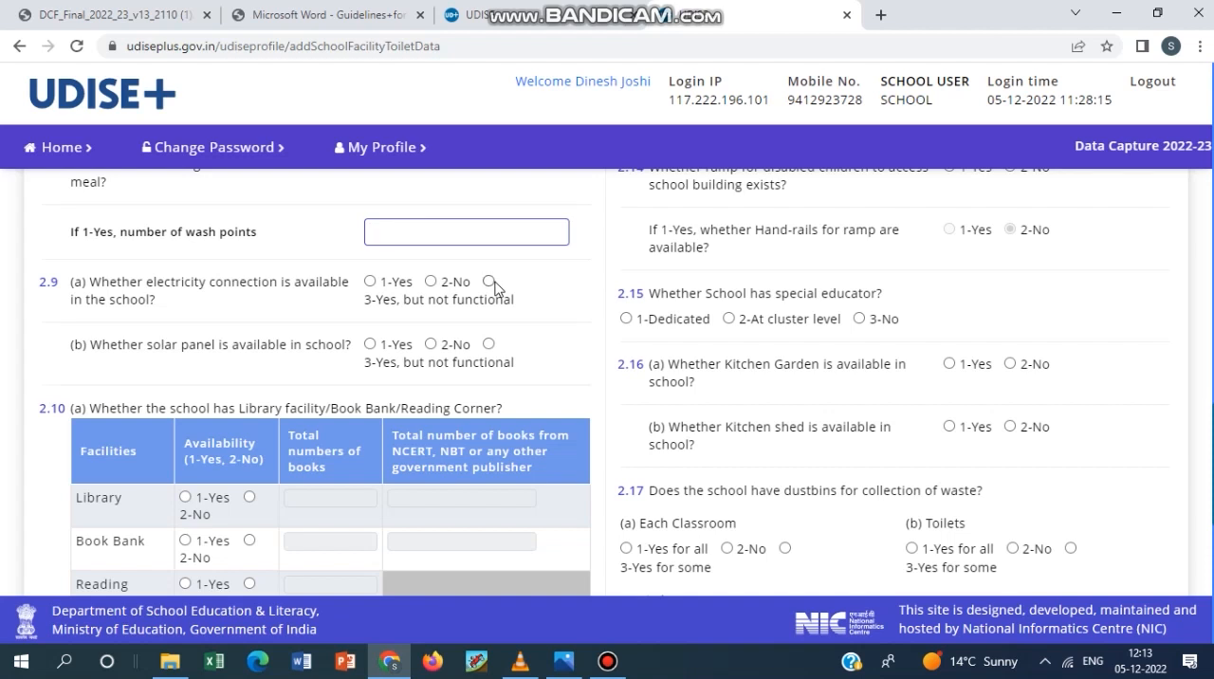
scroll(479, 298, down, 1)
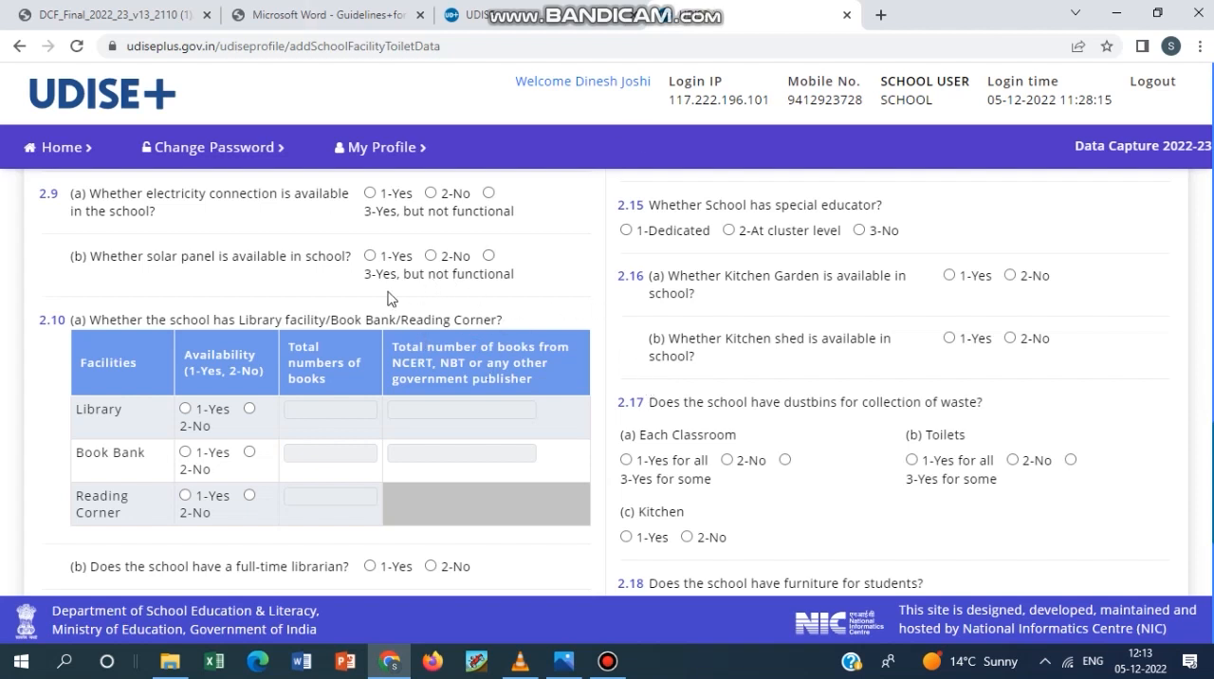
click(607, 661)
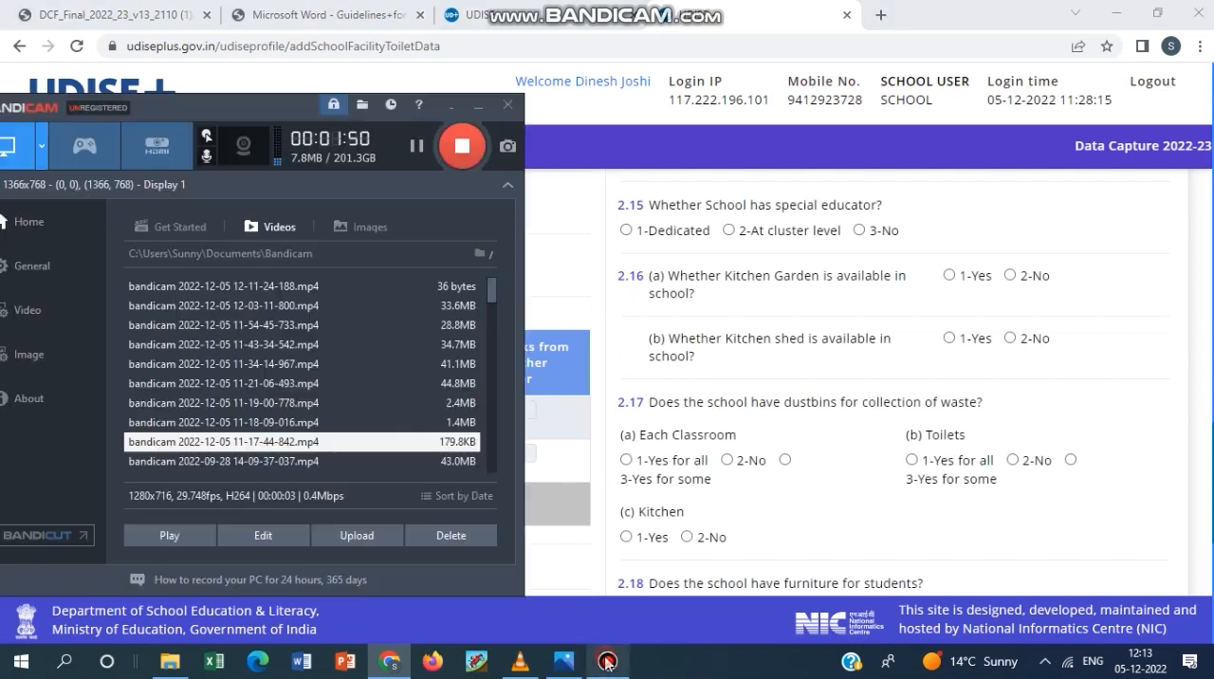
click(477, 105)
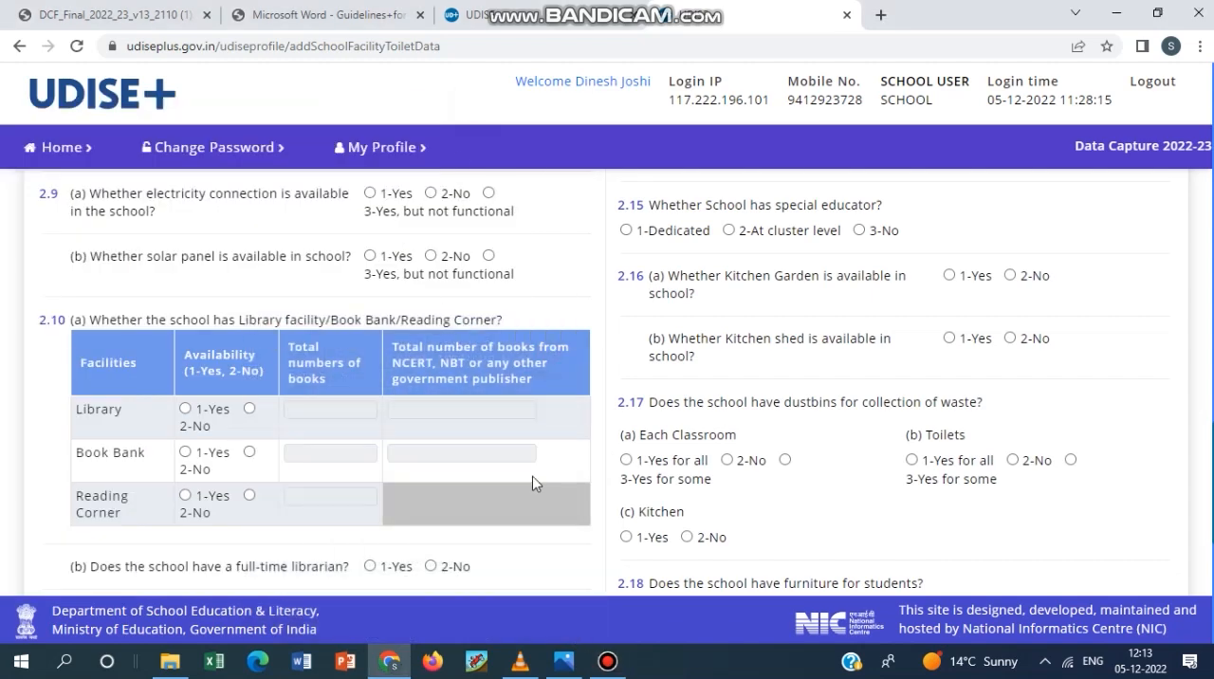
Mark library, book bank and reading corner as 1-Yes in 2.10 (a), with 122 total books for the library.
scroll(596, 437, down, 1)
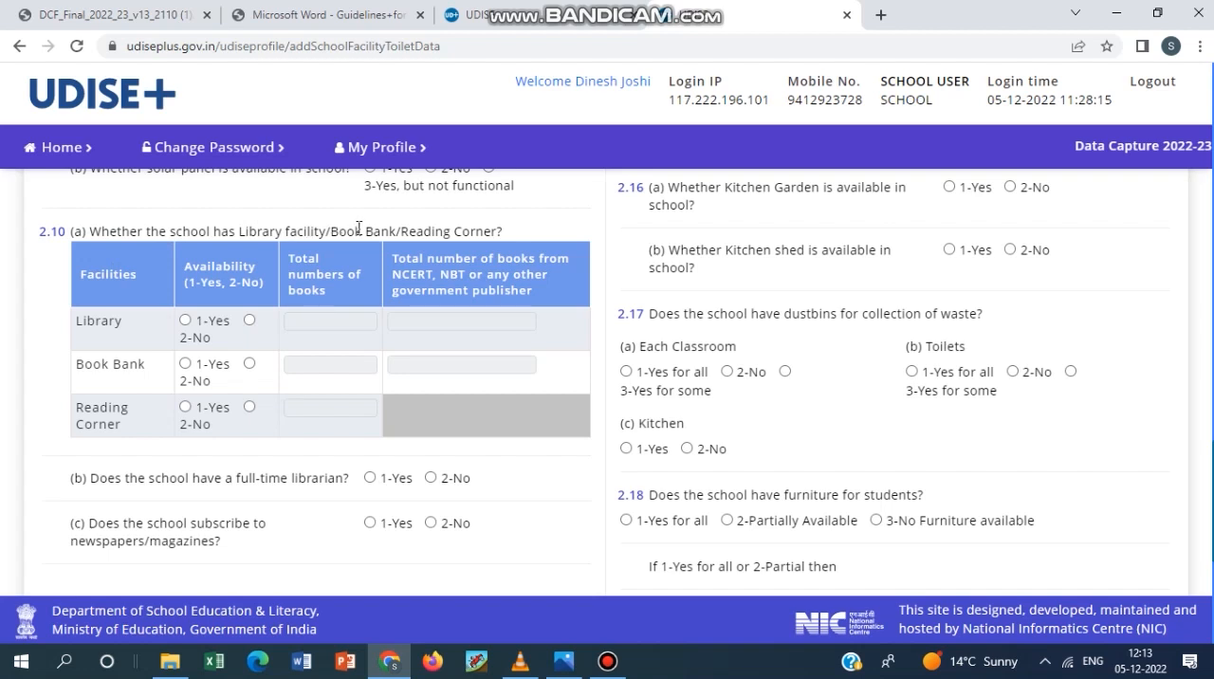
click(186, 321)
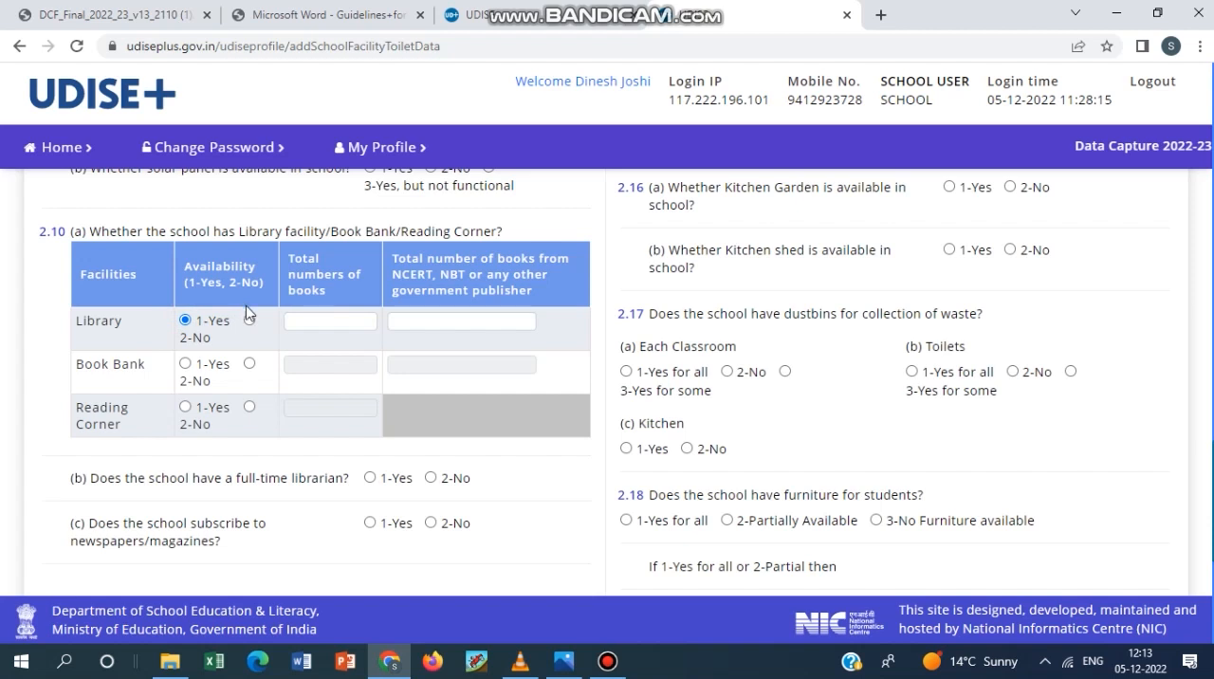
click(307, 321)
key(Tab)
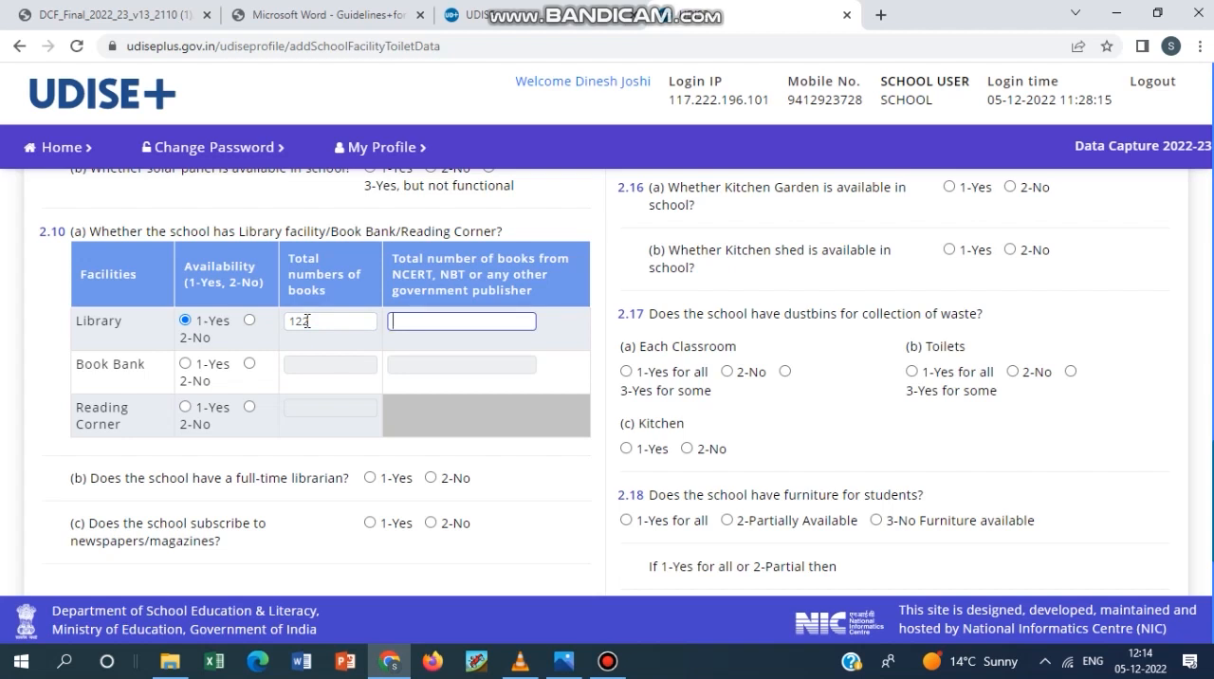
click(186, 363)
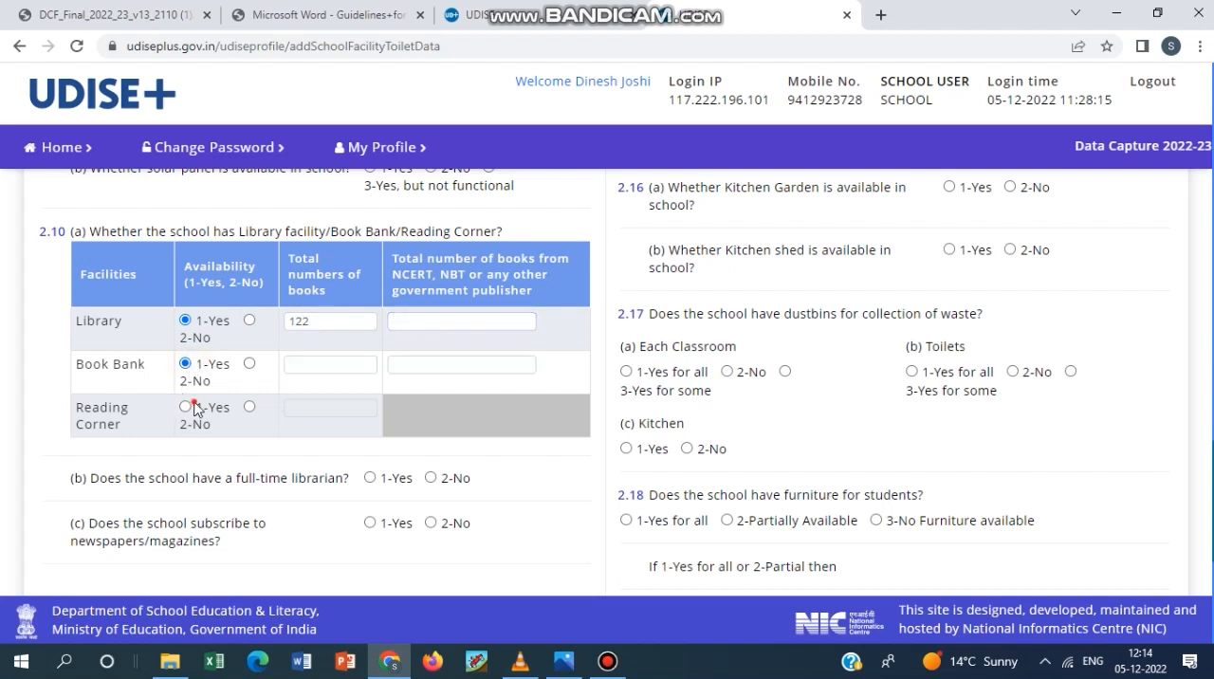
click(187, 407)
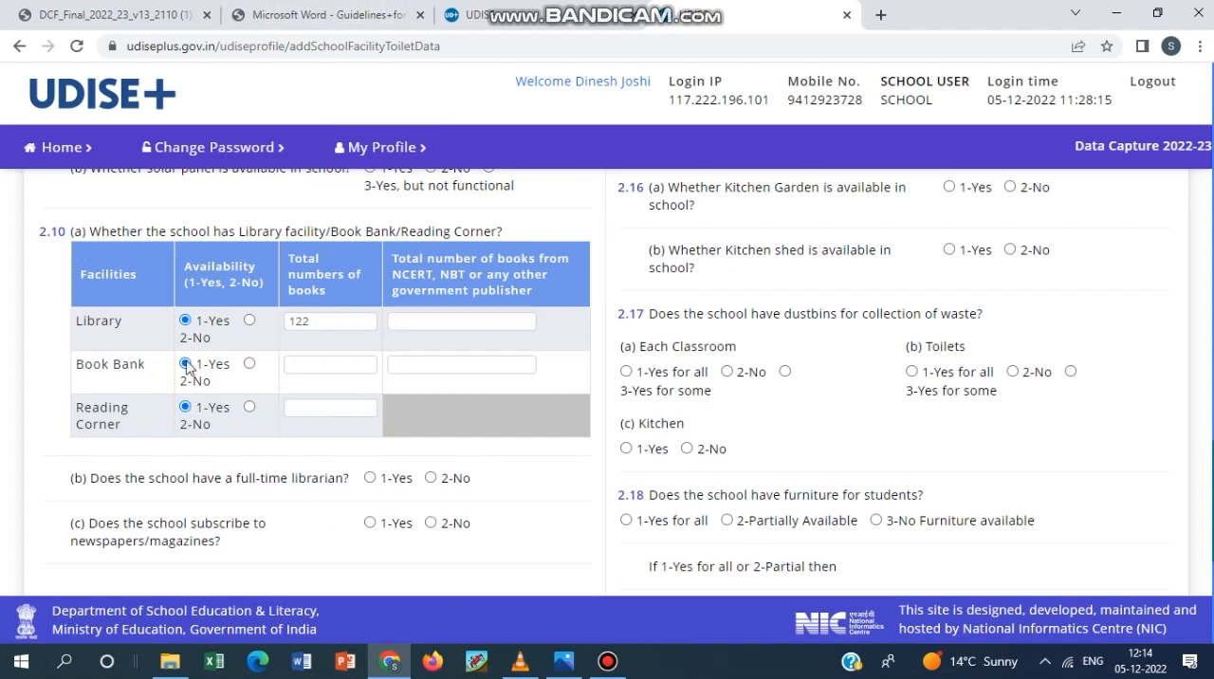
Set the availability of library, book bank and reading corner in 2.10 (a) to 2-No and review 2.10 (b) and (c).
click(249, 320)
click(250, 364)
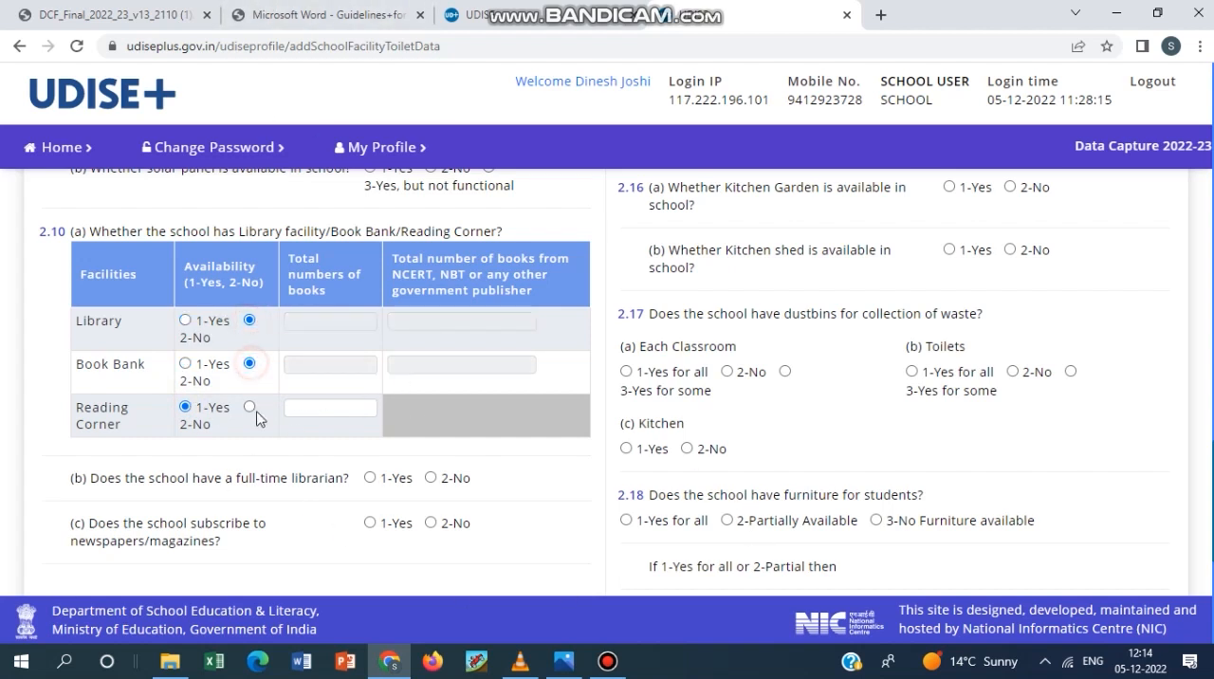
click(250, 407)
scroll(503, 437, down, 1)
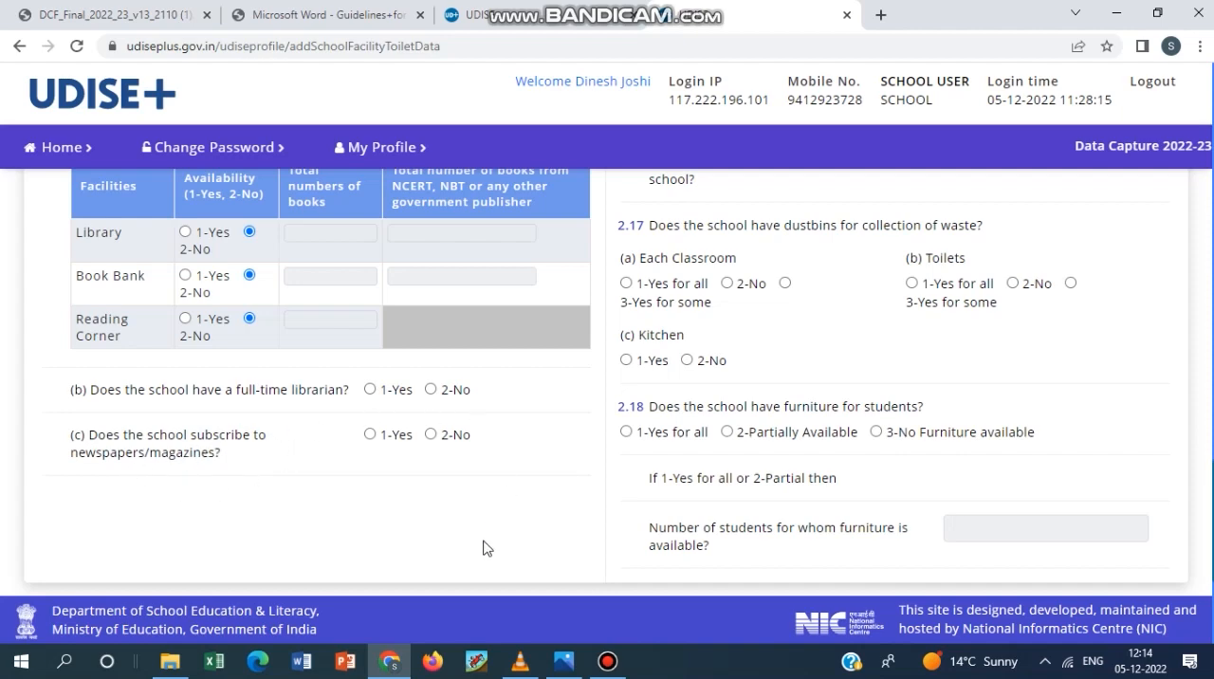
Answer 2.11 (a) on land for expansion of school facilities with 1-Yes and open the additional classrooms and rooms count in 2.11 (b).
scroll(502, 539, up, 10)
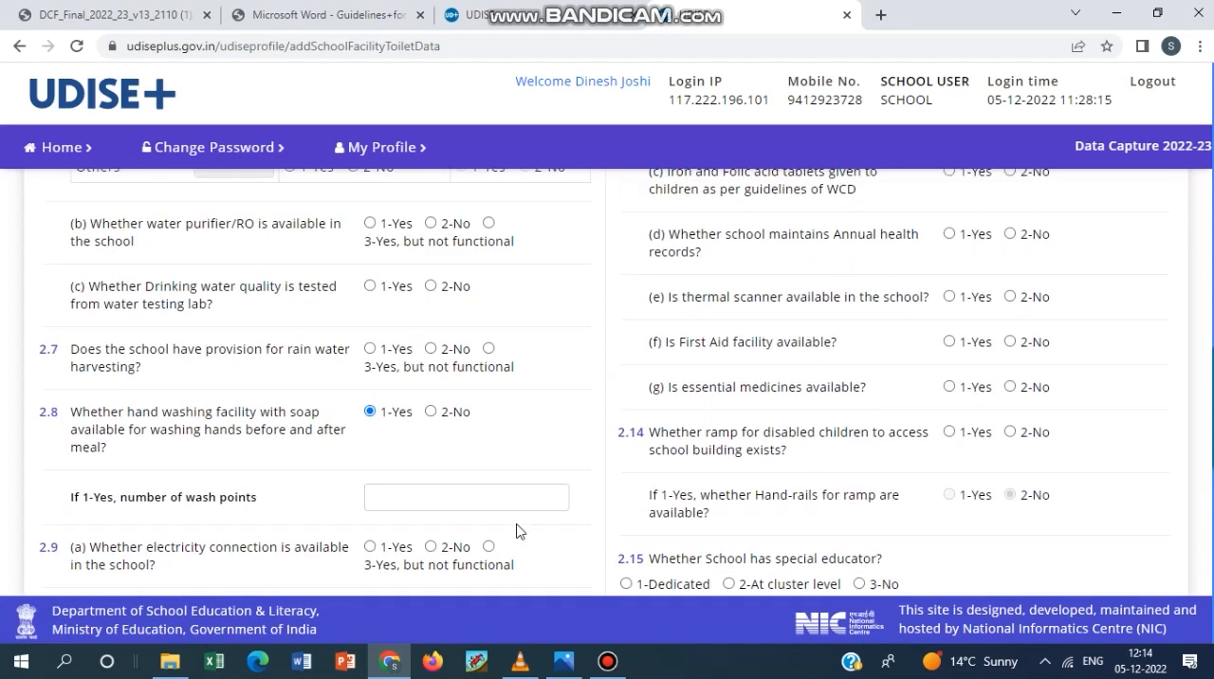
scroll(520, 527, up, 10)
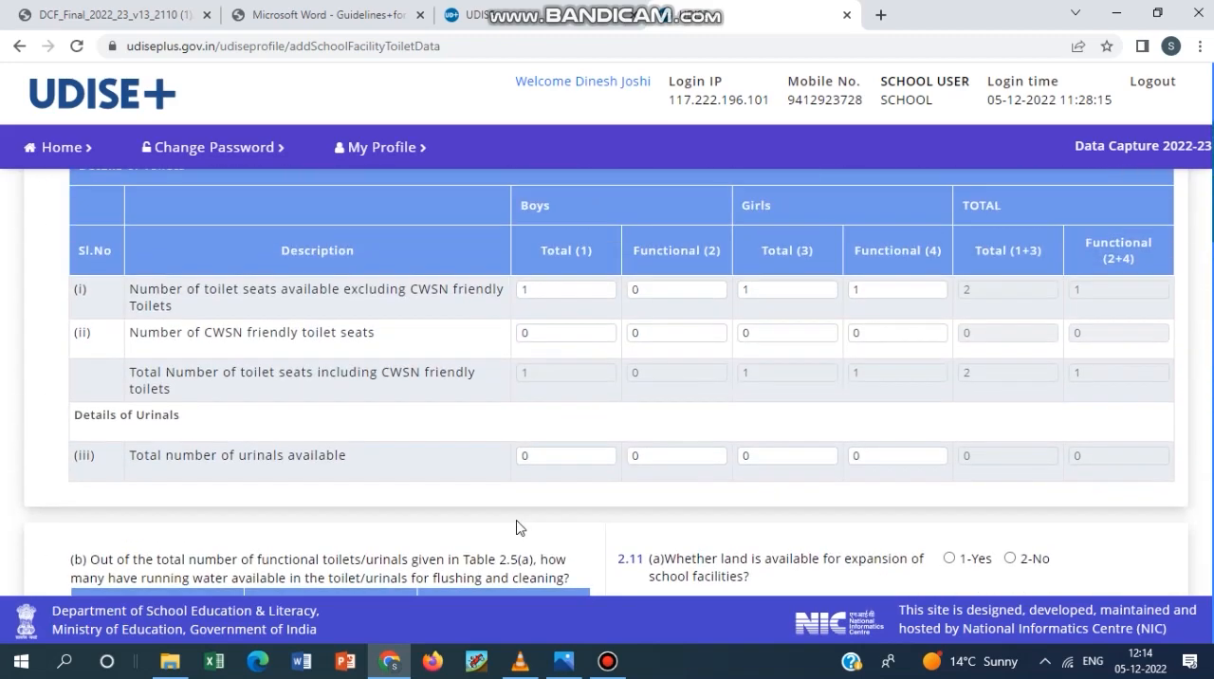
scroll(521, 524, down, 3)
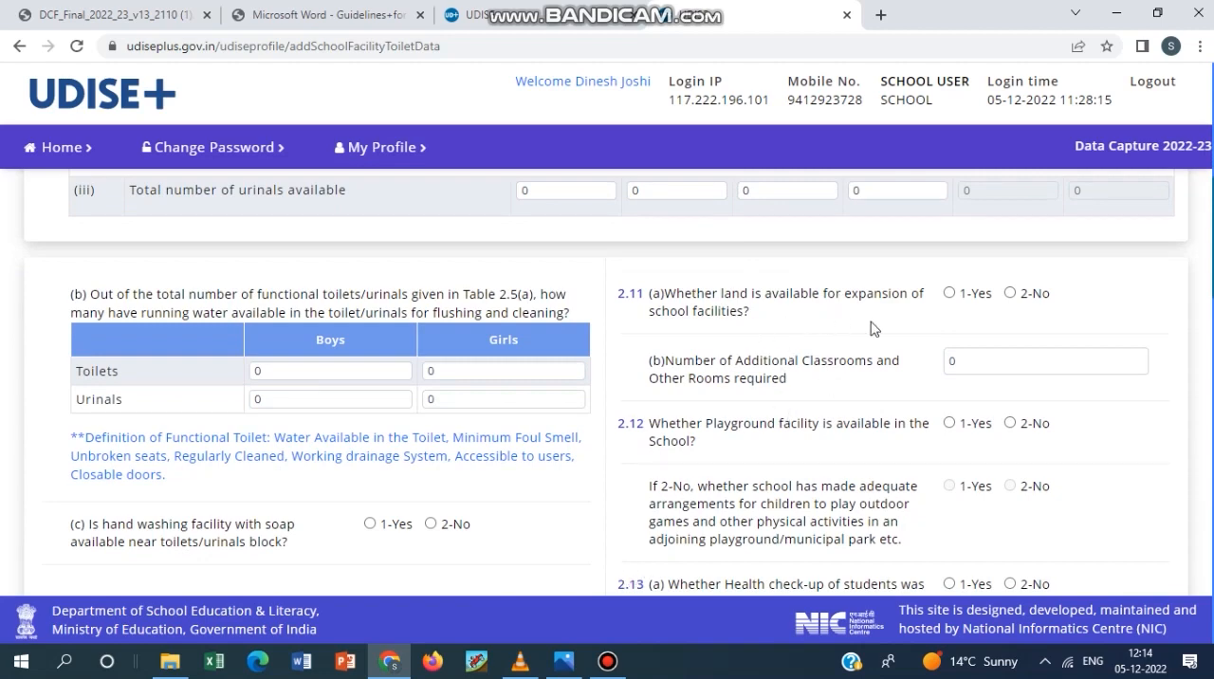
click(611, 664)
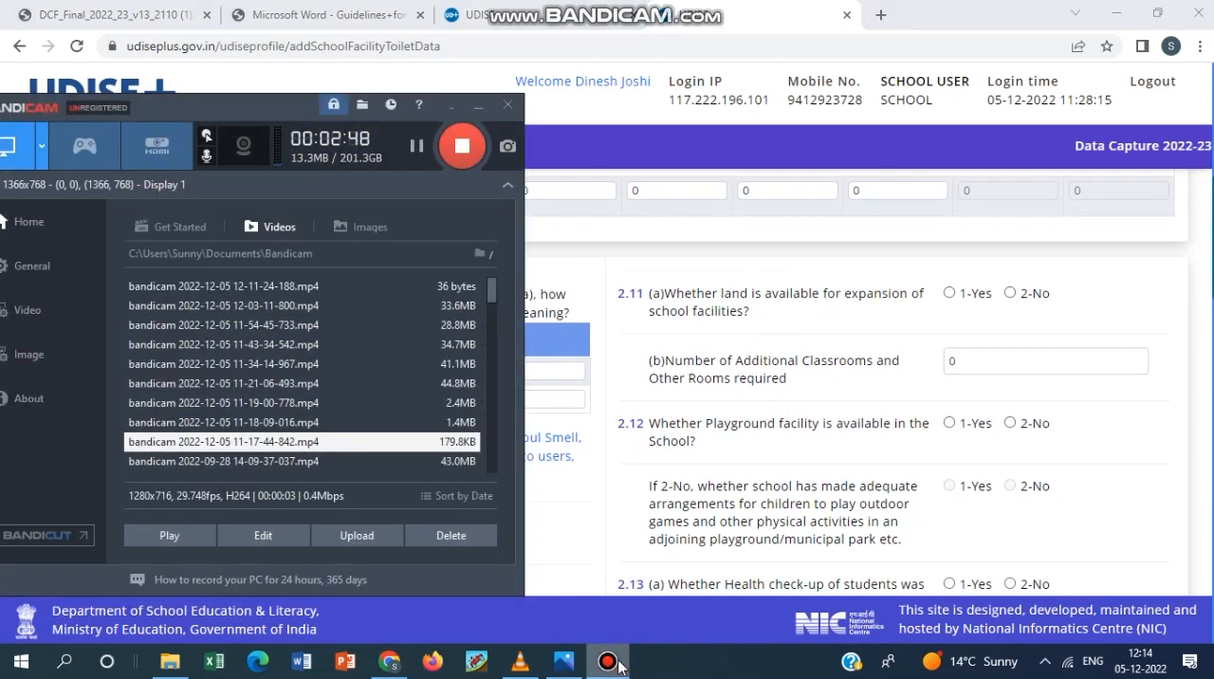
click(615, 664)
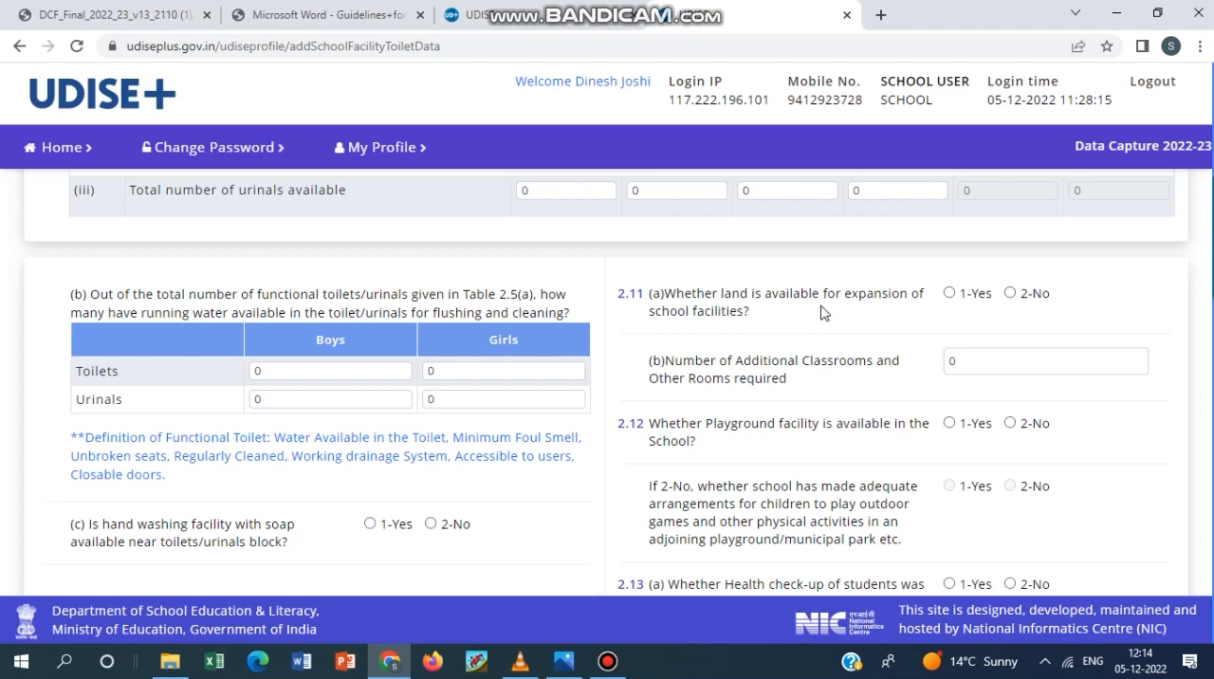
click(950, 293)
click(991, 361)
scroll(917, 316, down, 2)
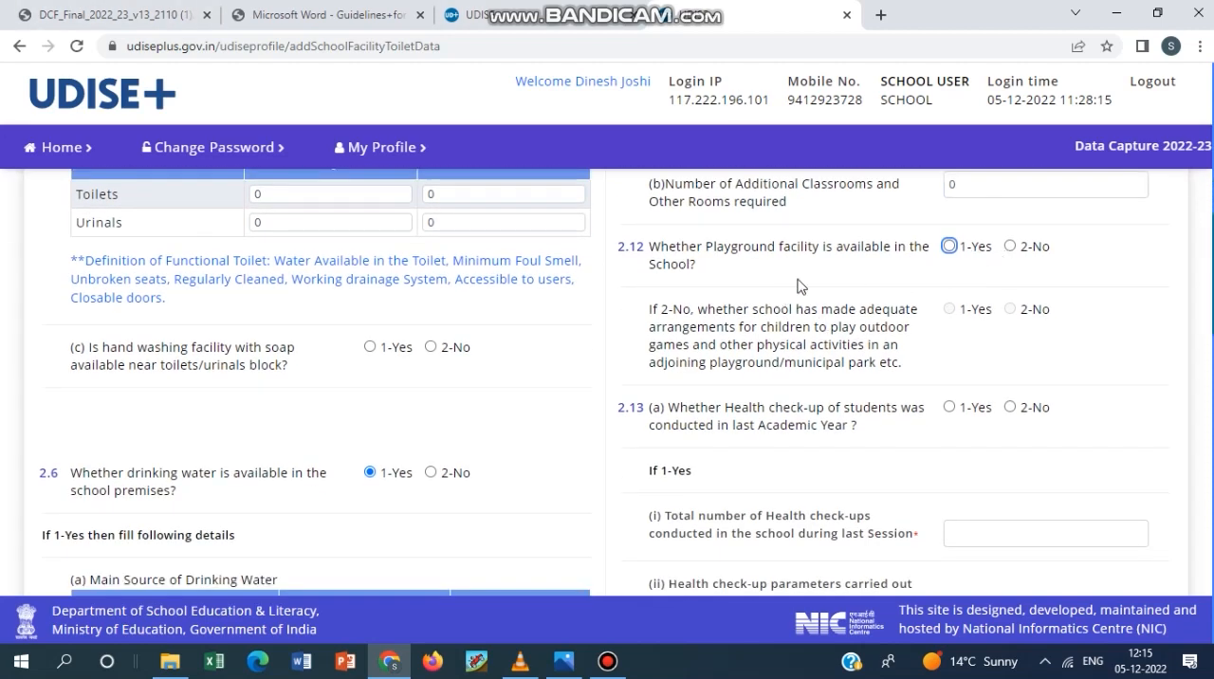
Answer 2.12 on playground facility in the school, trying 1-Yes and settling on 2-No.
click(950, 249)
click(1010, 247)
click(950, 250)
click(1009, 246)
click(607, 661)
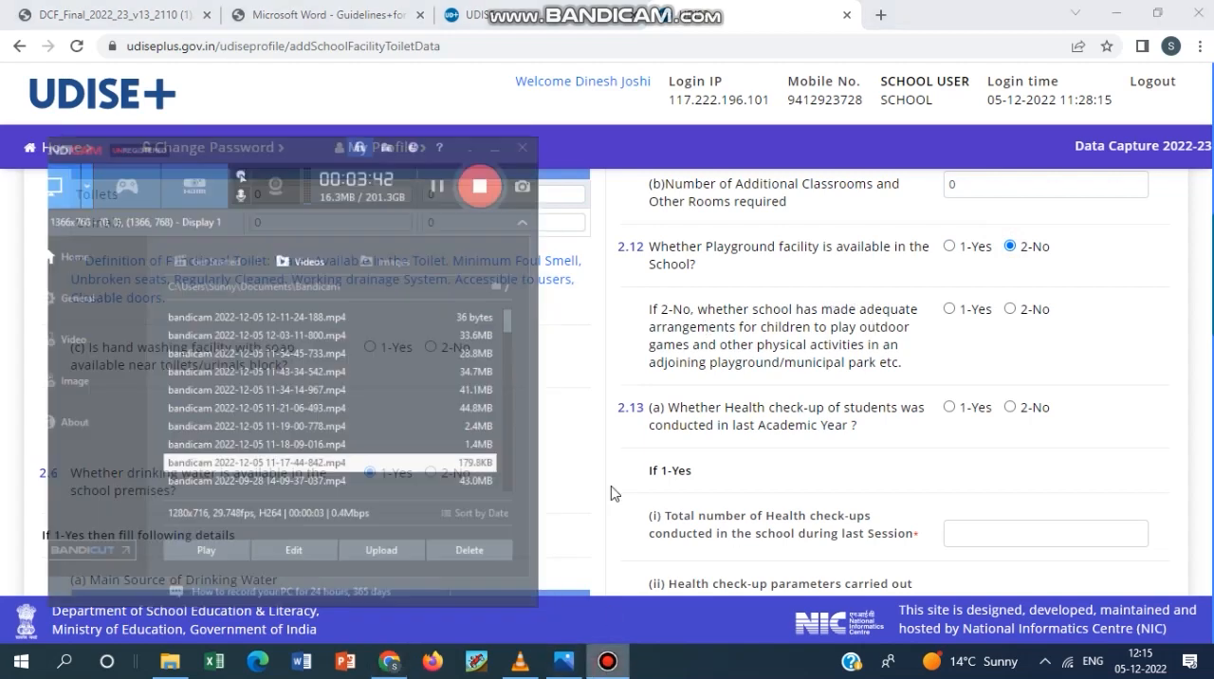
click(897, 280)
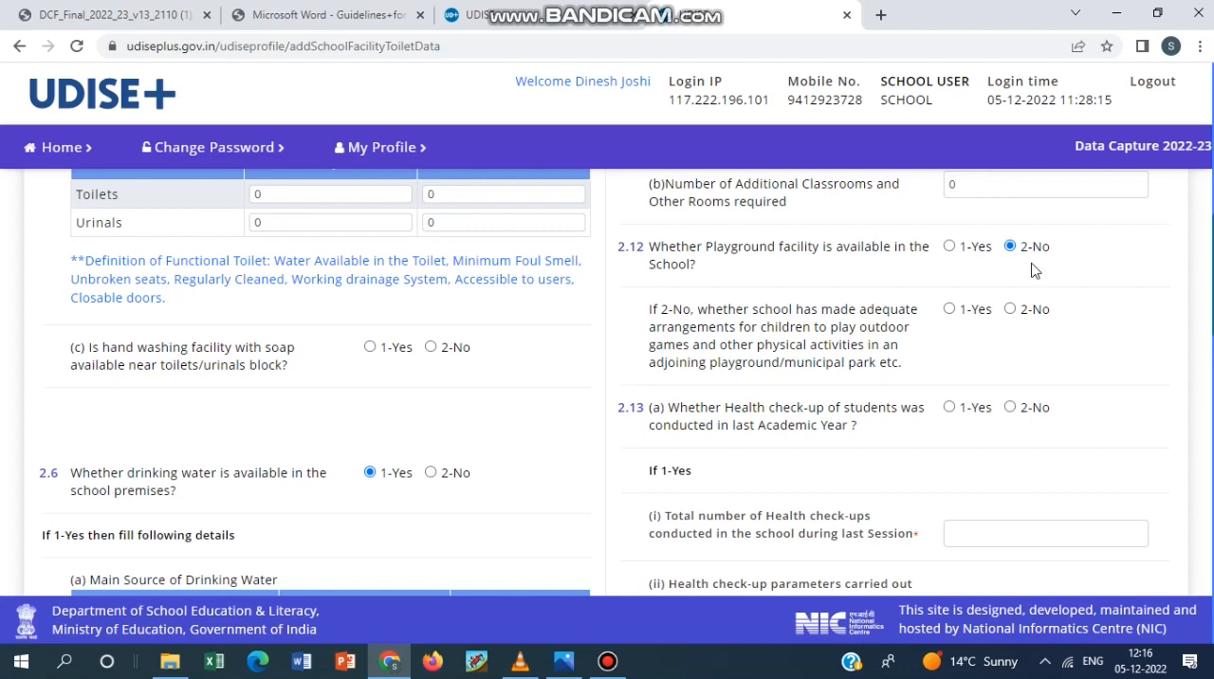
Answer 2.13 (a) on student health check-ups in the last academic year with 1-Yes and set the total number of check-ups to 1.
scroll(828, 428, down, 1)
scroll(828, 428, down, 1)
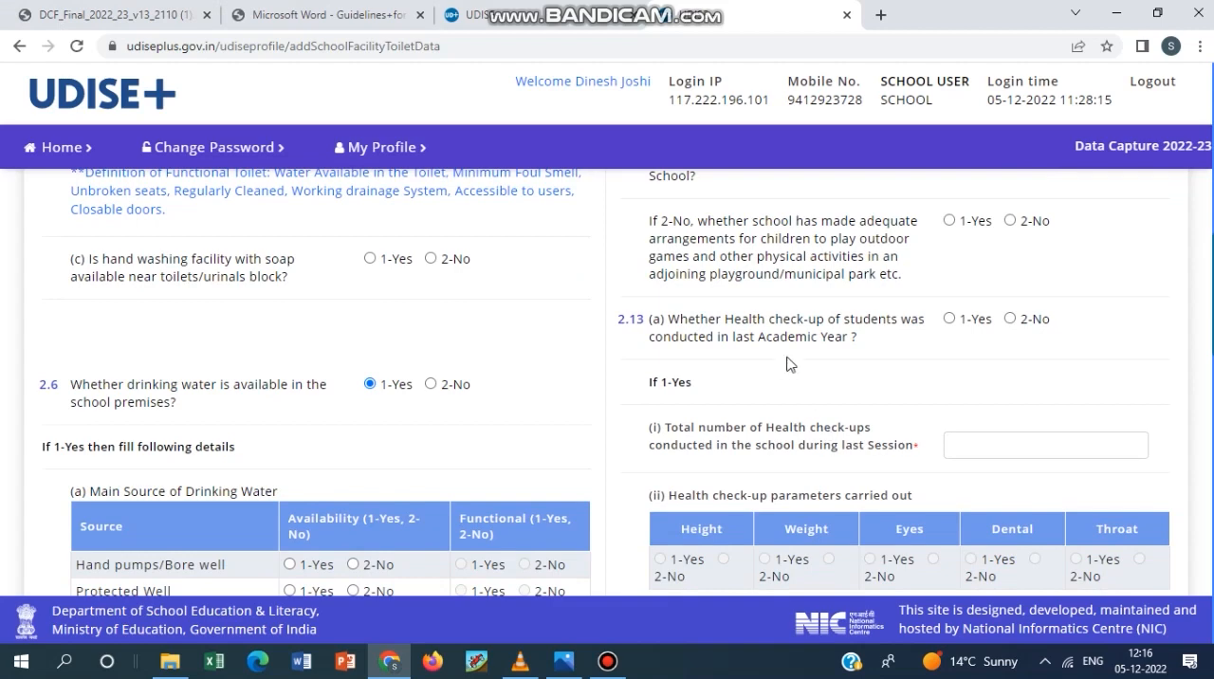
click(607, 661)
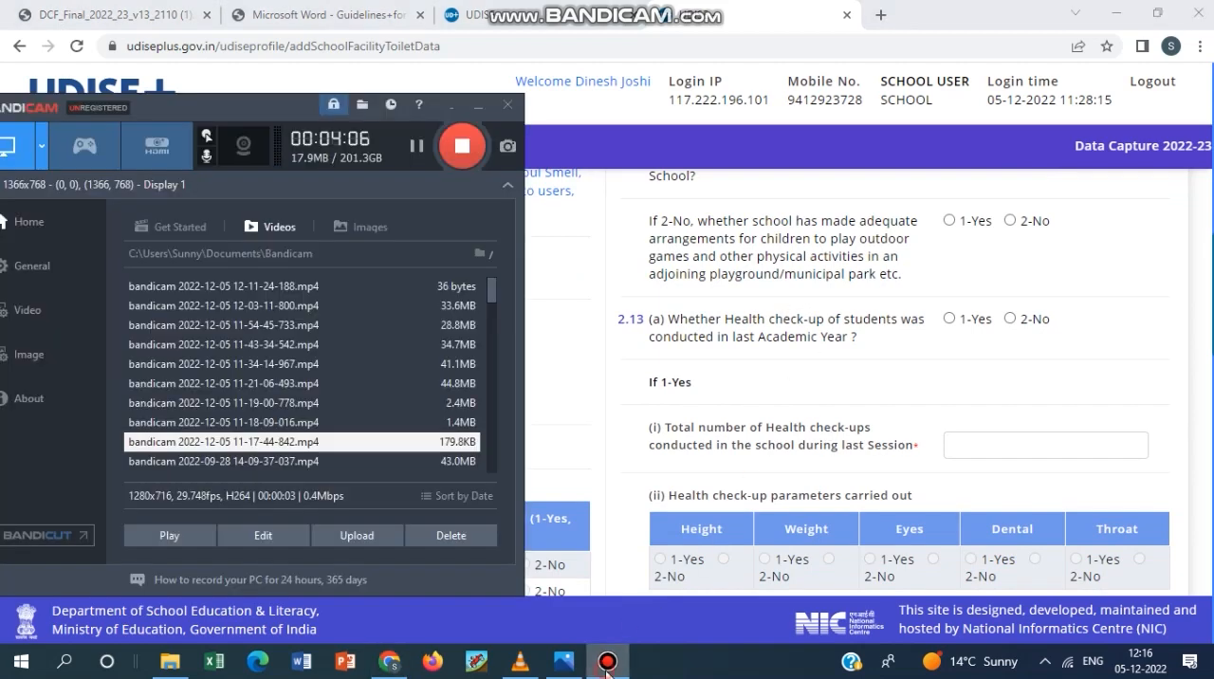
click(607, 664)
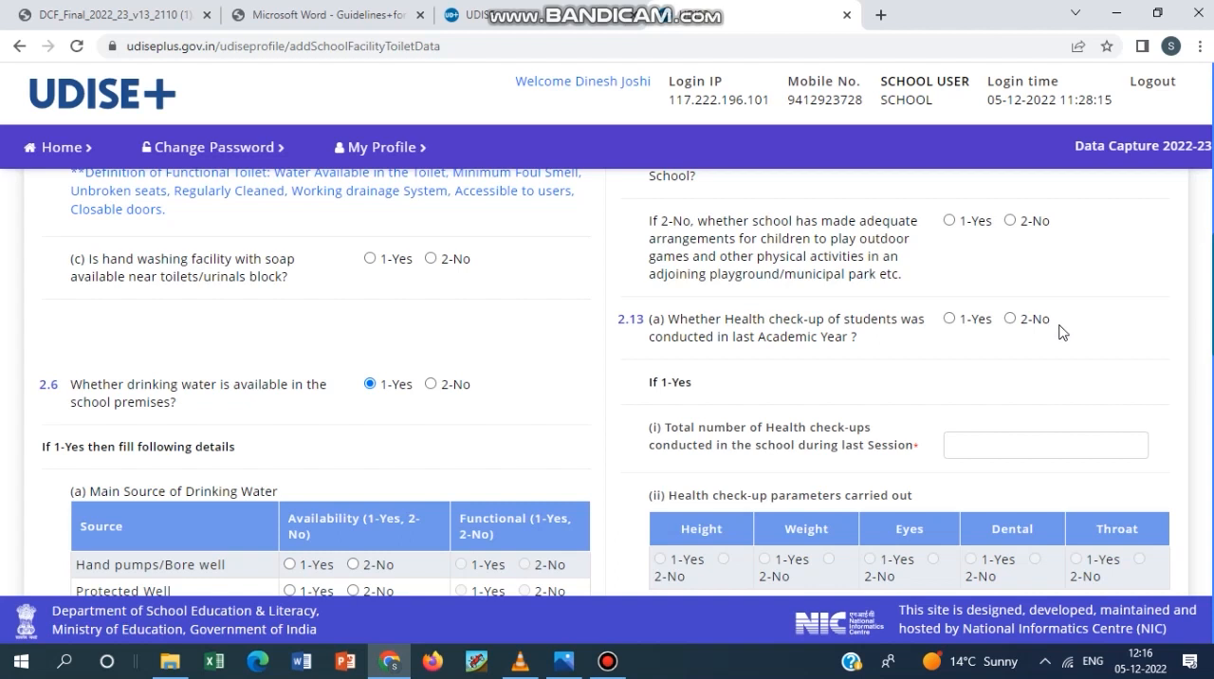
click(950, 320)
scroll(926, 377, down, 2)
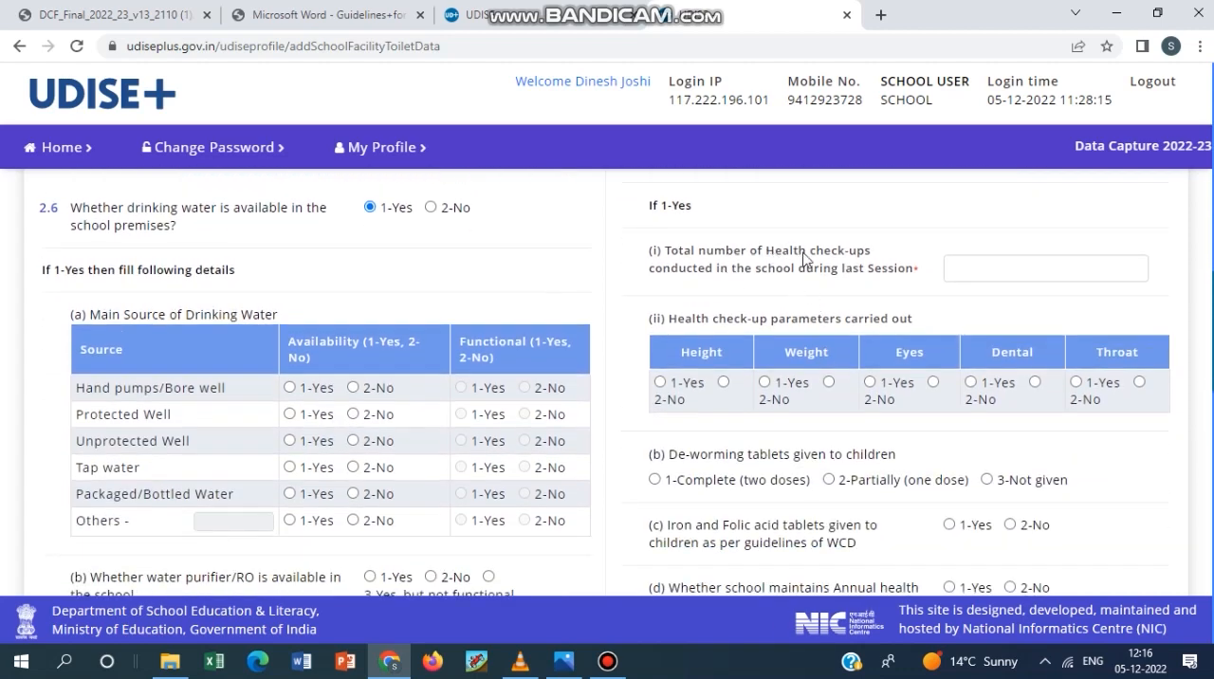
click(1014, 266)
click(706, 423)
Set the health check-up parameters height, weight, eyes, dental and throat in 2.13 (a) (ii) to 1-Yes.
click(659, 381)
click(765, 382)
click(869, 382)
click(970, 381)
click(1075, 381)
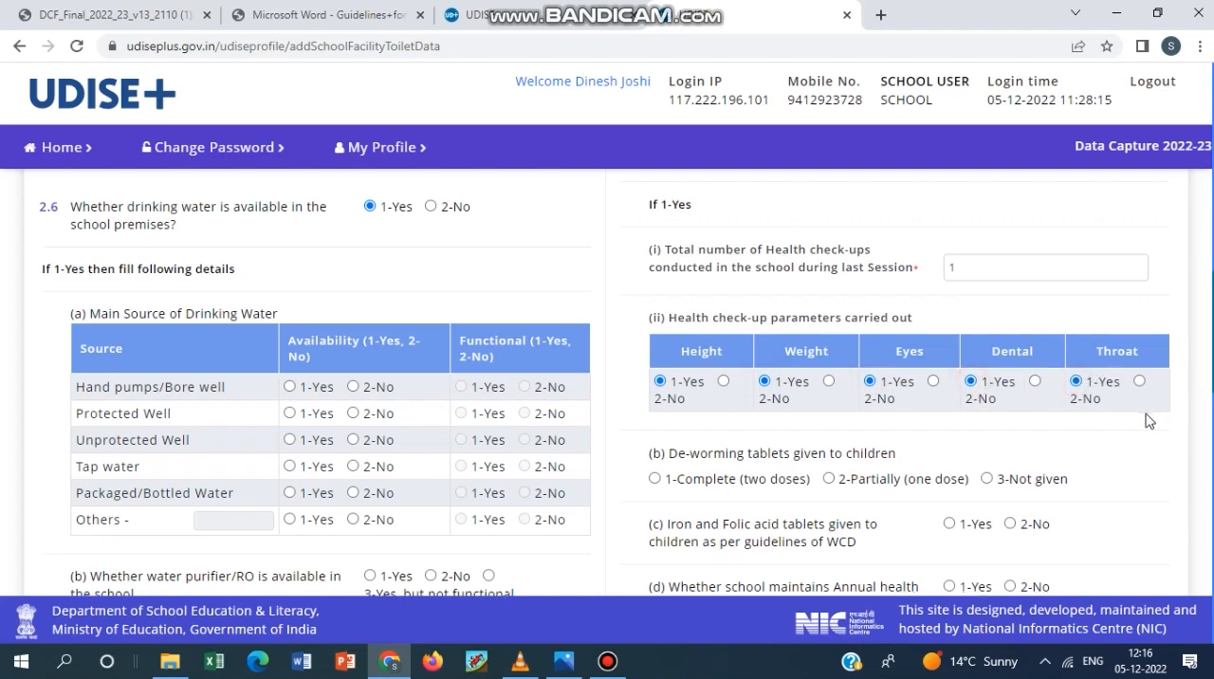
scroll(1090, 420, down, 1)
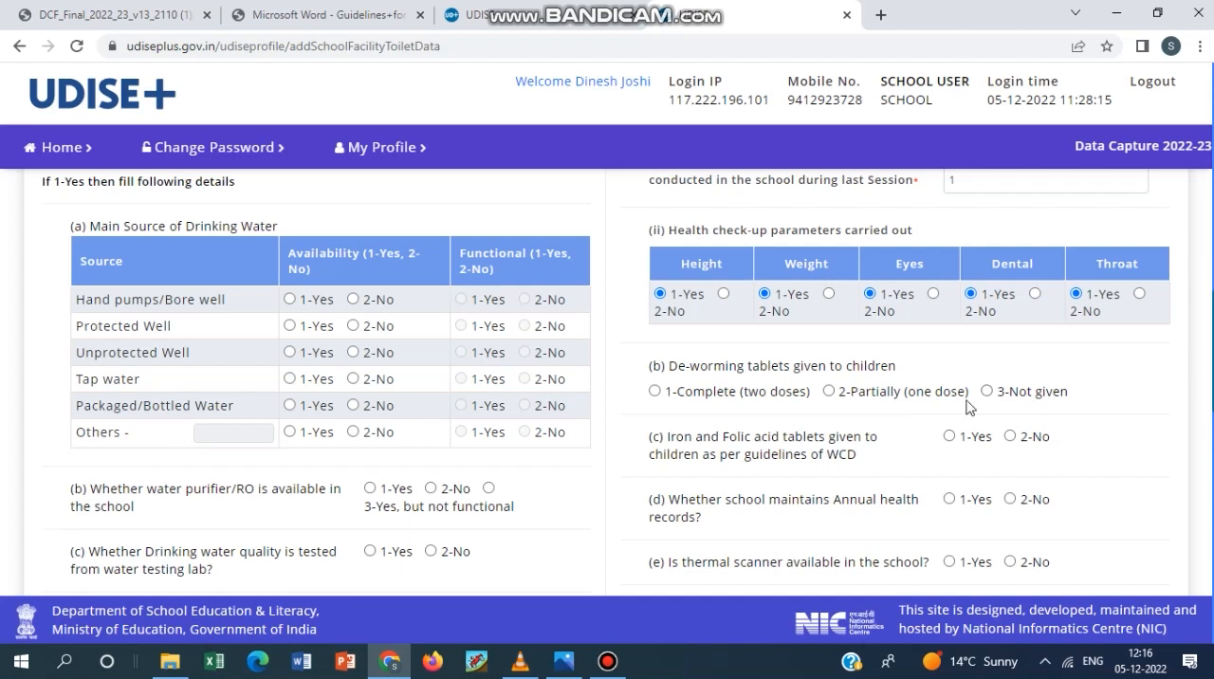
Answer 2.13 (d) on whether the school maintains annual health records with 1-Yes.
scroll(738, 462, down, 1)
scroll(746, 455, down, 1)
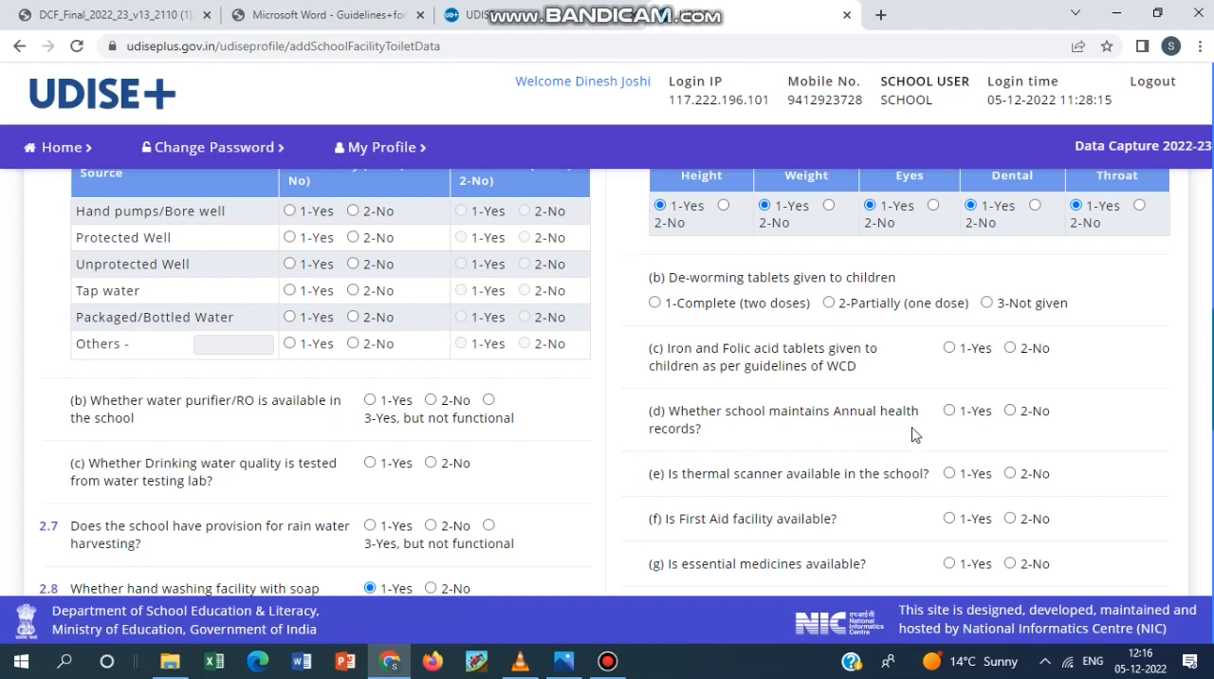
click(951, 412)
Answer 2.14 on the ramp for disabled children with 1-Yes and set the availability of its hand-rails to 1-Yes.
scroll(877, 474, down, 2)
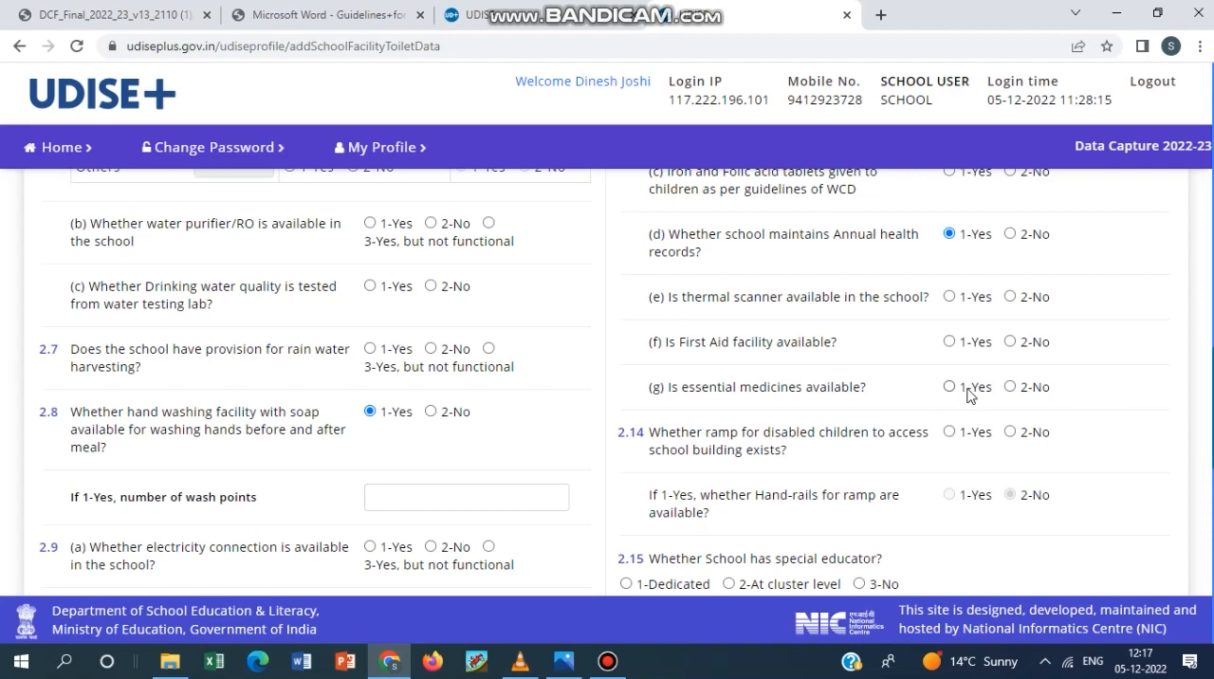
scroll(968, 394, down, 1)
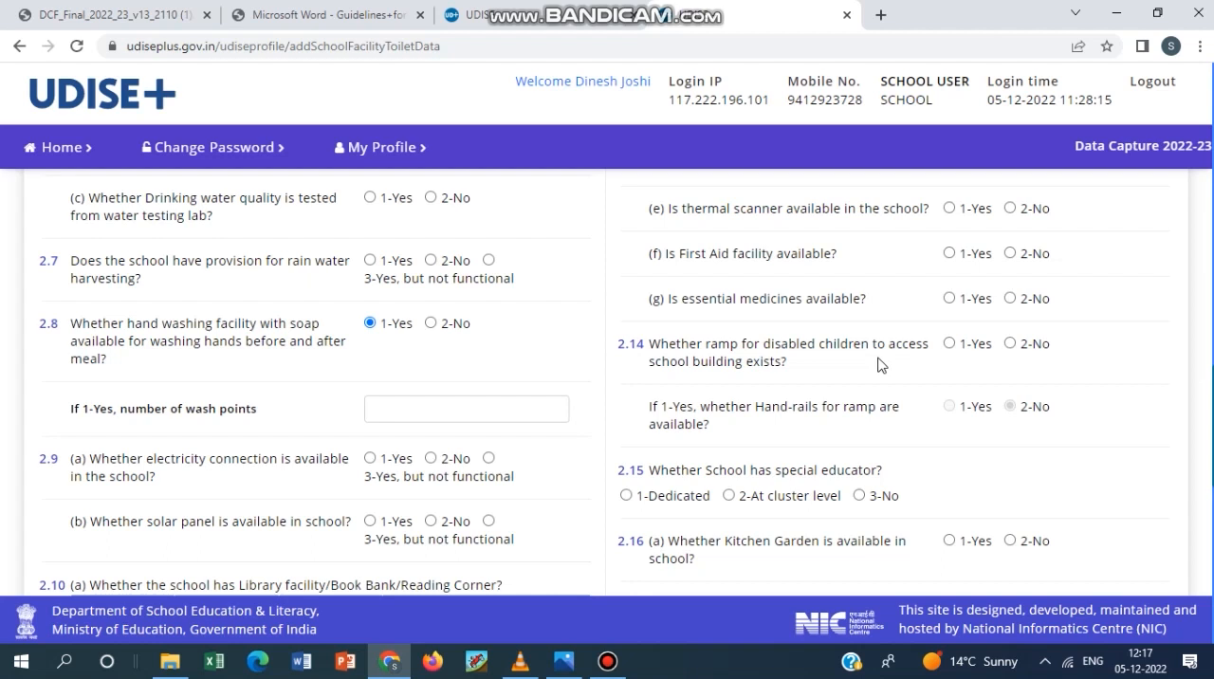
click(949, 343)
click(949, 405)
Review questions 2.15 to 2.18 on the special educator, kitchen garden and shed, dustbins for waste collection and student furniture.
scroll(770, 509, down, 2)
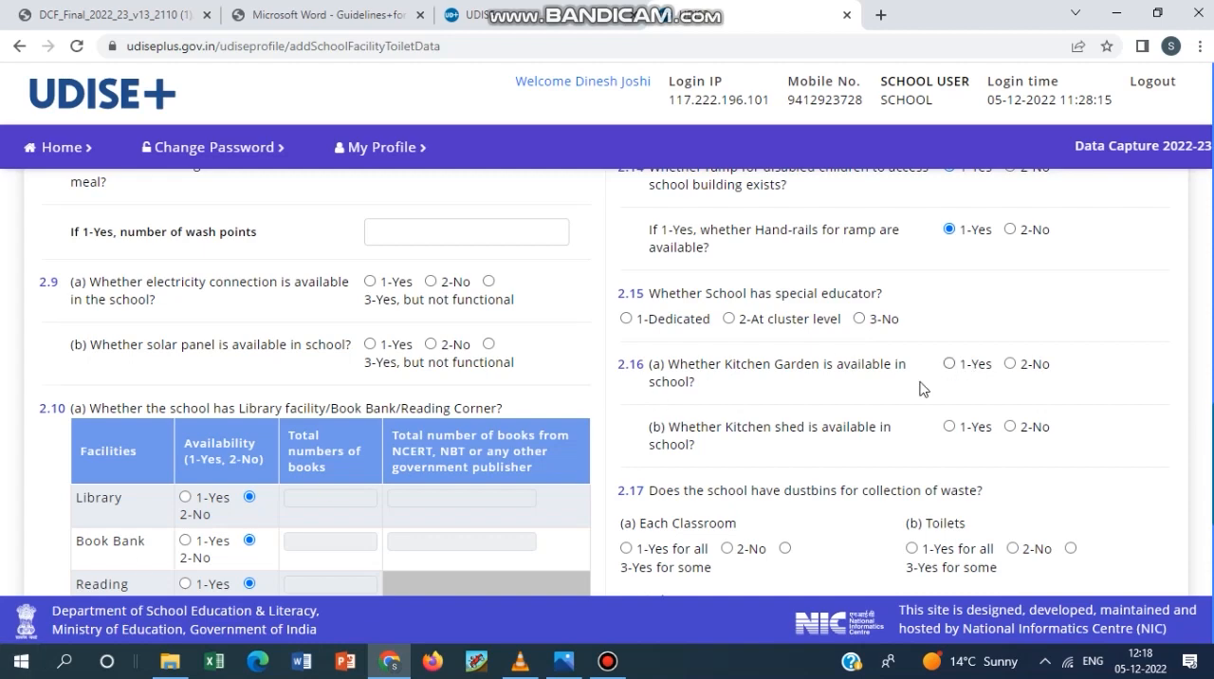
click(607, 661)
click(607, 661)
scroll(821, 418, down, 1)
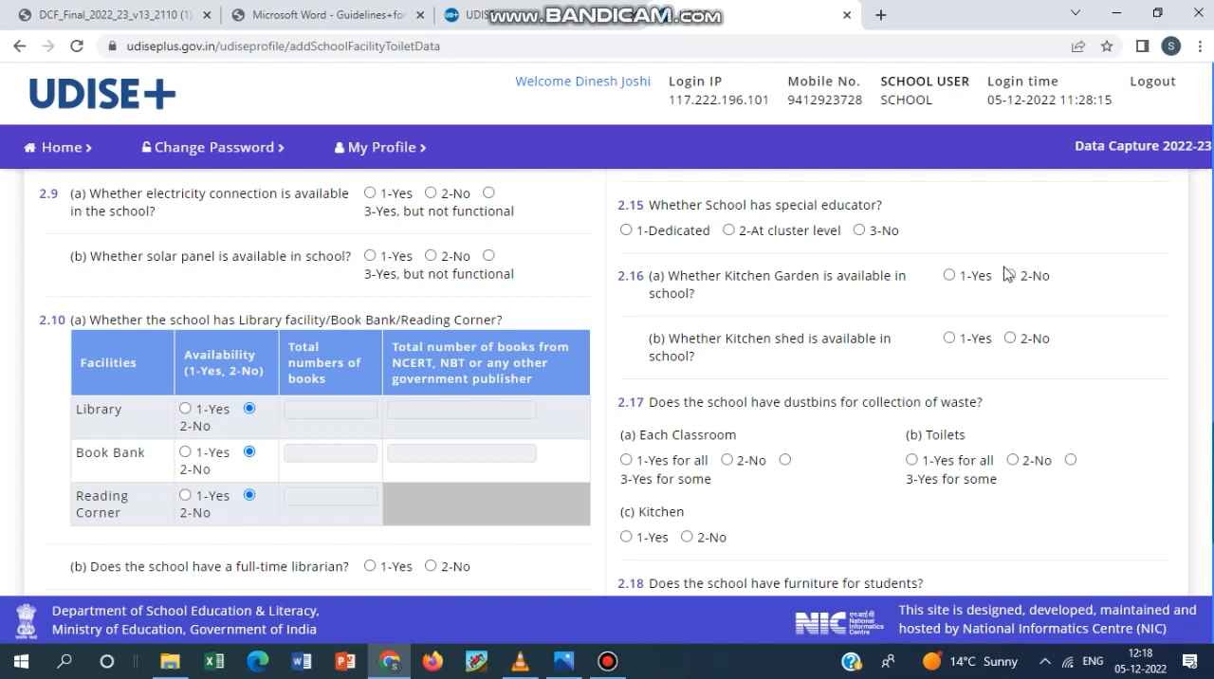
drag(806, 339, 727, 339)
click(745, 375)
scroll(757, 370, down, 1)
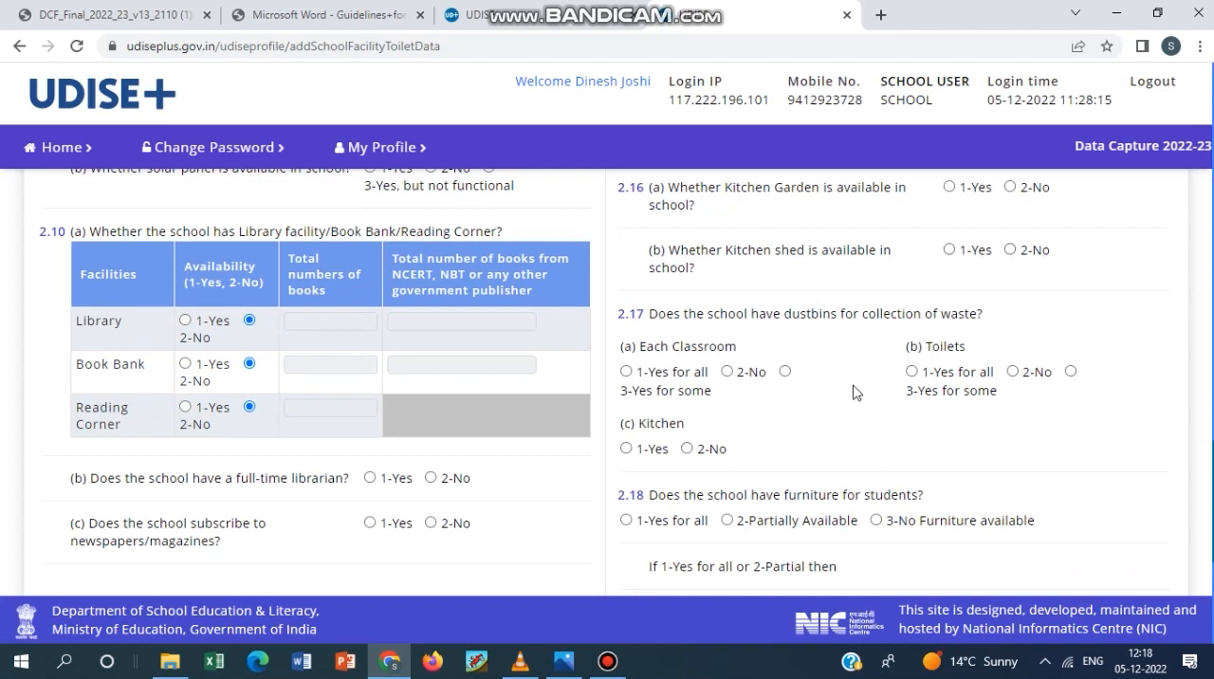
scroll(1034, 290, up, 1)
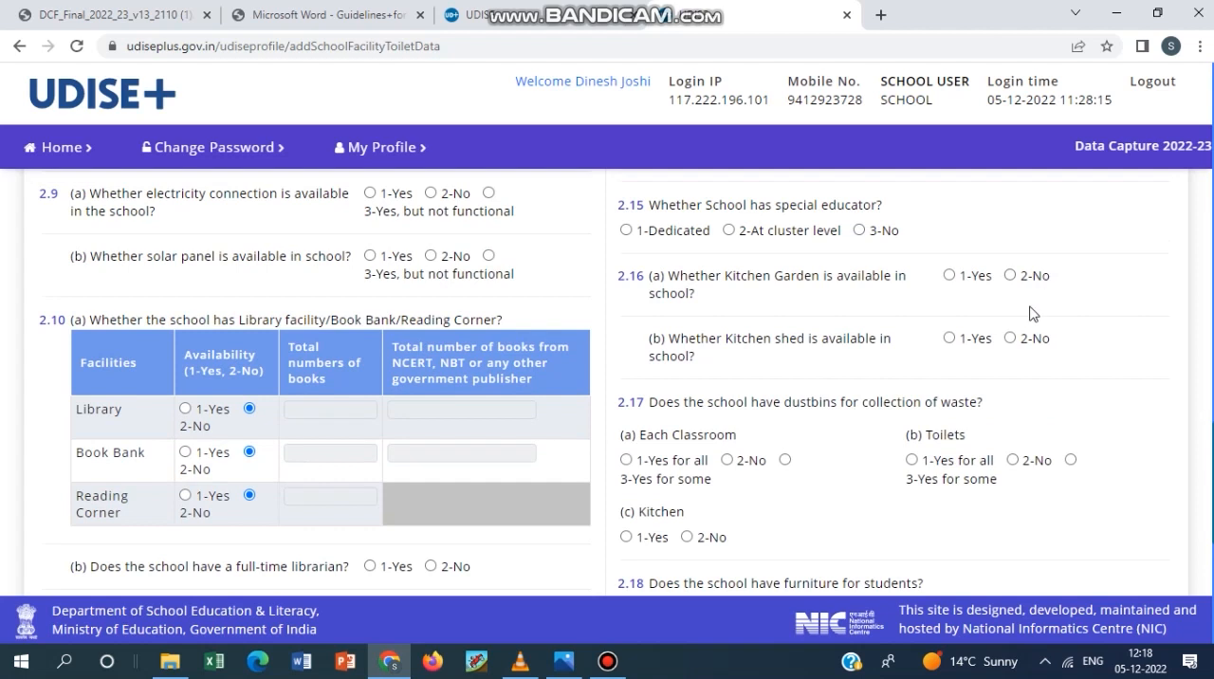
scroll(1038, 355, down, 1)
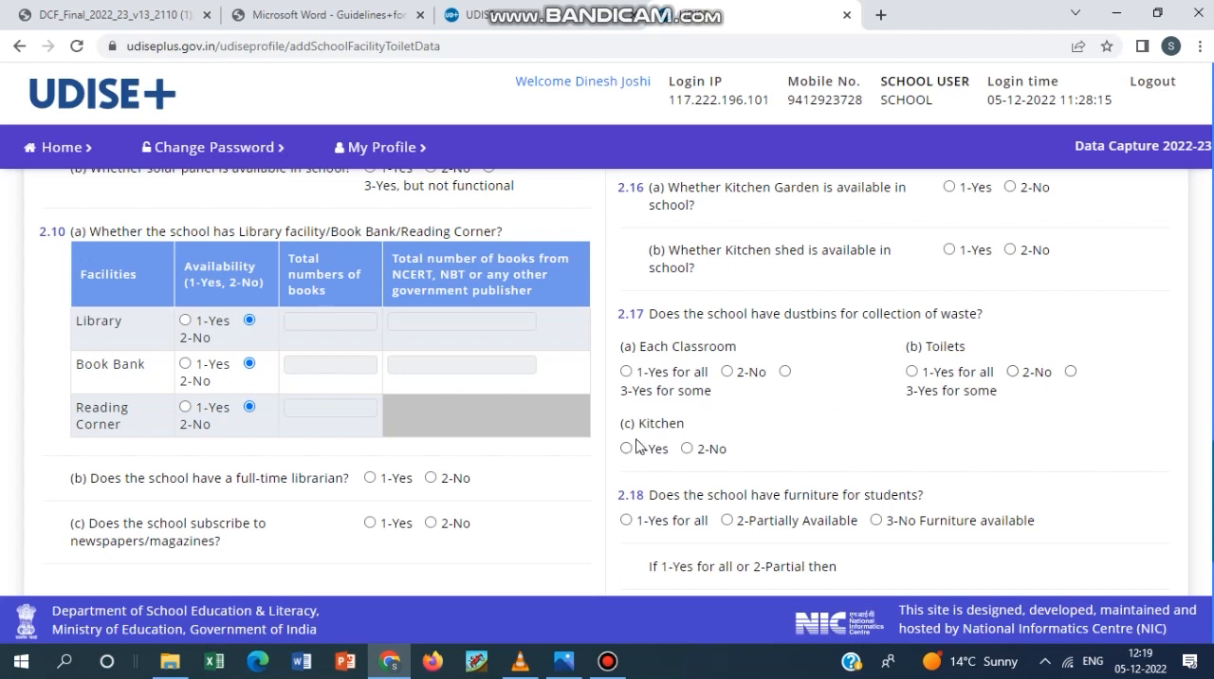
scroll(813, 366, down, 1)
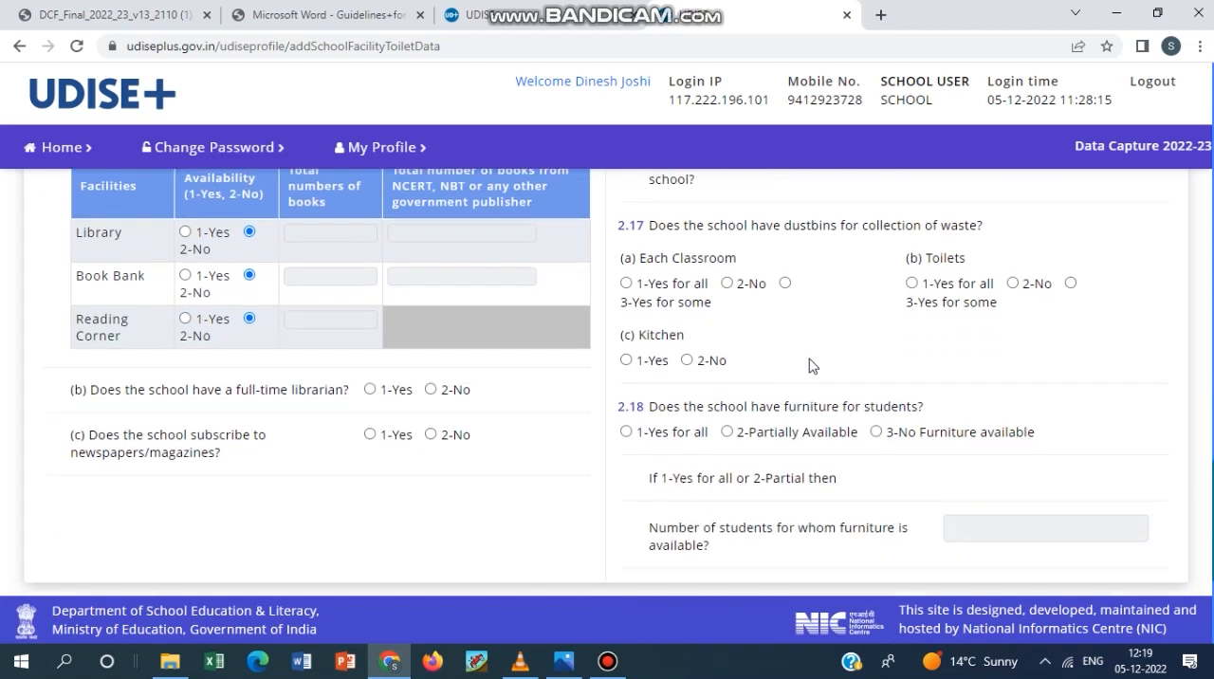
scroll(812, 366, down, 1)
scroll(813, 366, up, 1)
click(608, 664)
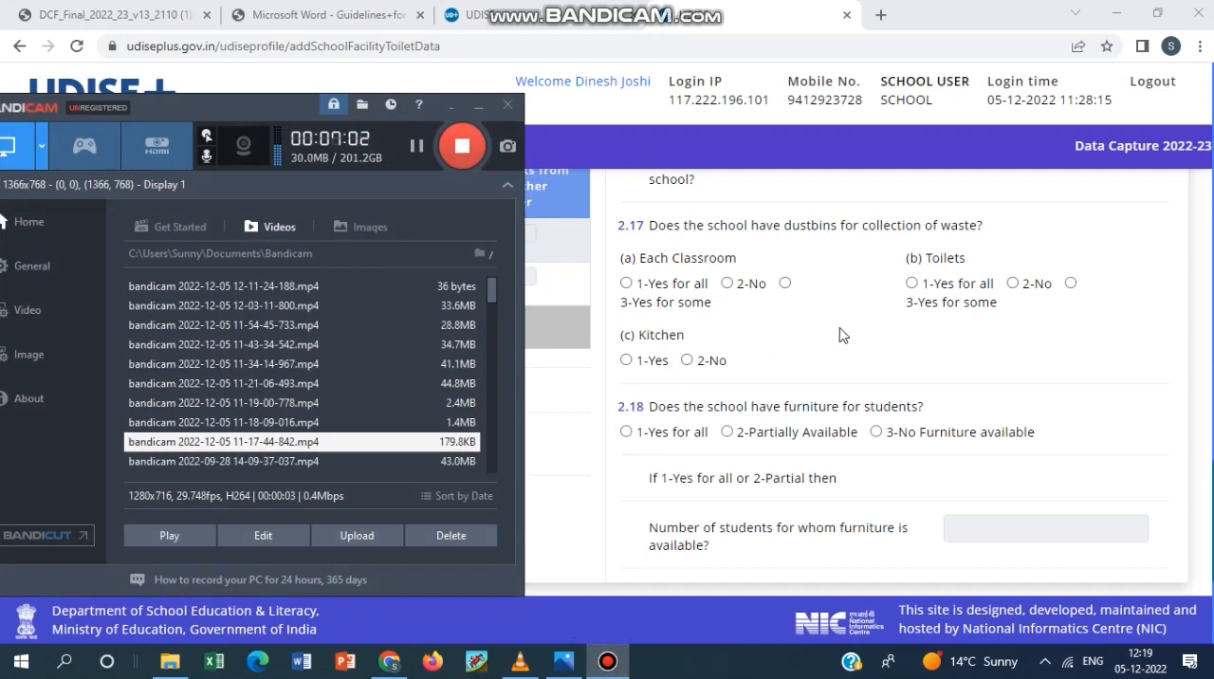
scroll(785, 375, down, 1)
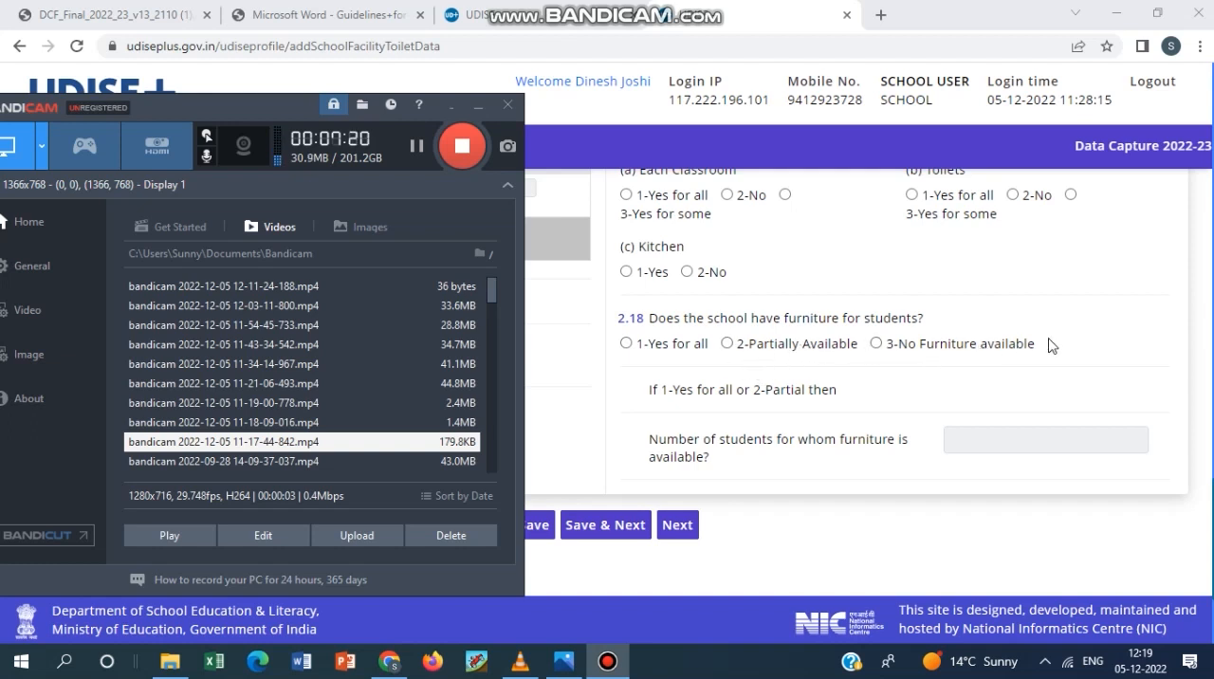
click(477, 106)
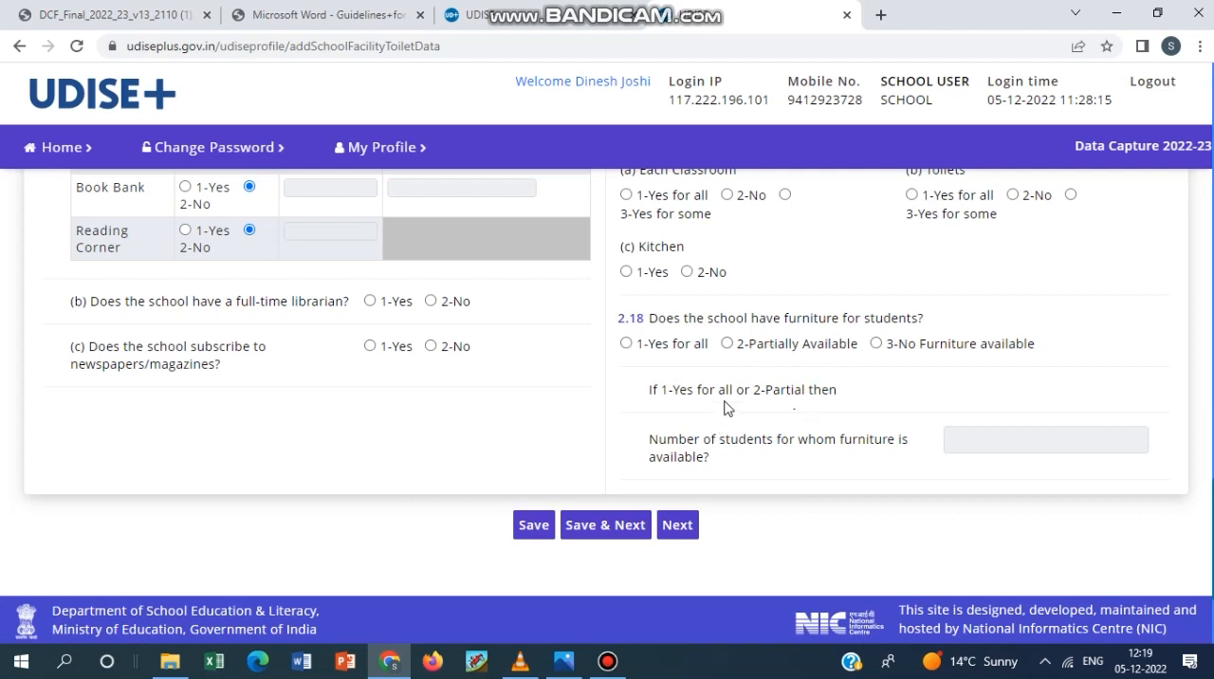
Answer 2.18 on furniture for students with 2-Partially Available and activate the field for the number of students with furniture.
click(626, 343)
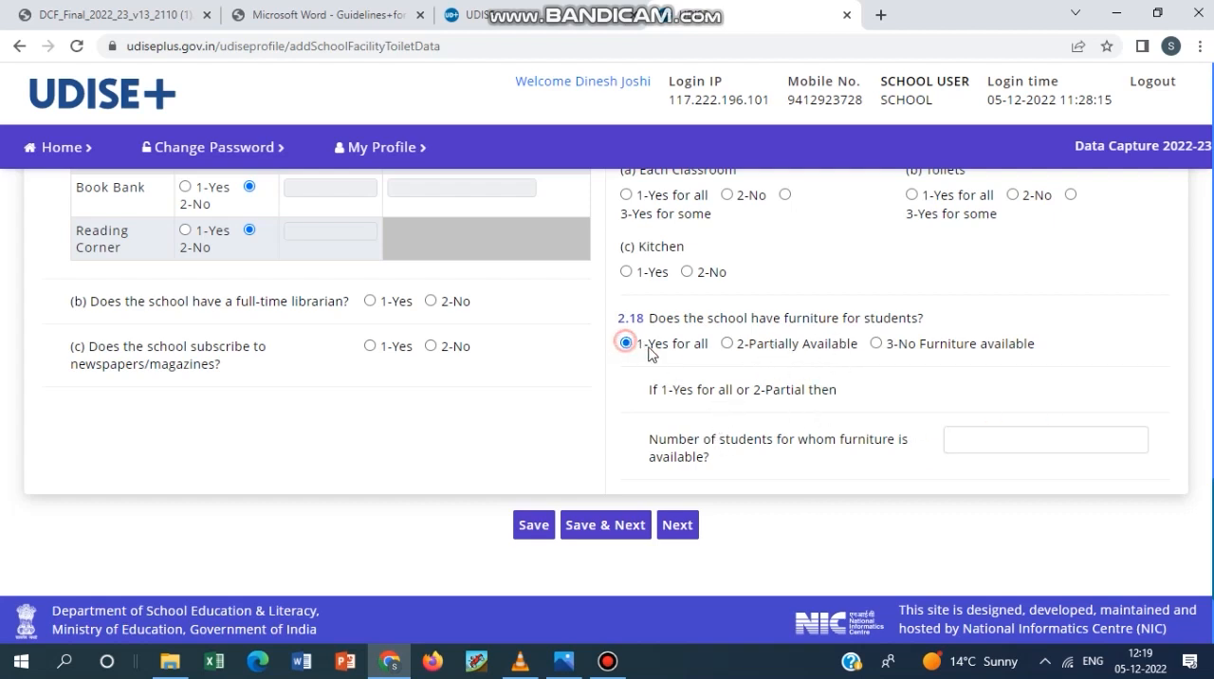
click(728, 343)
click(986, 443)
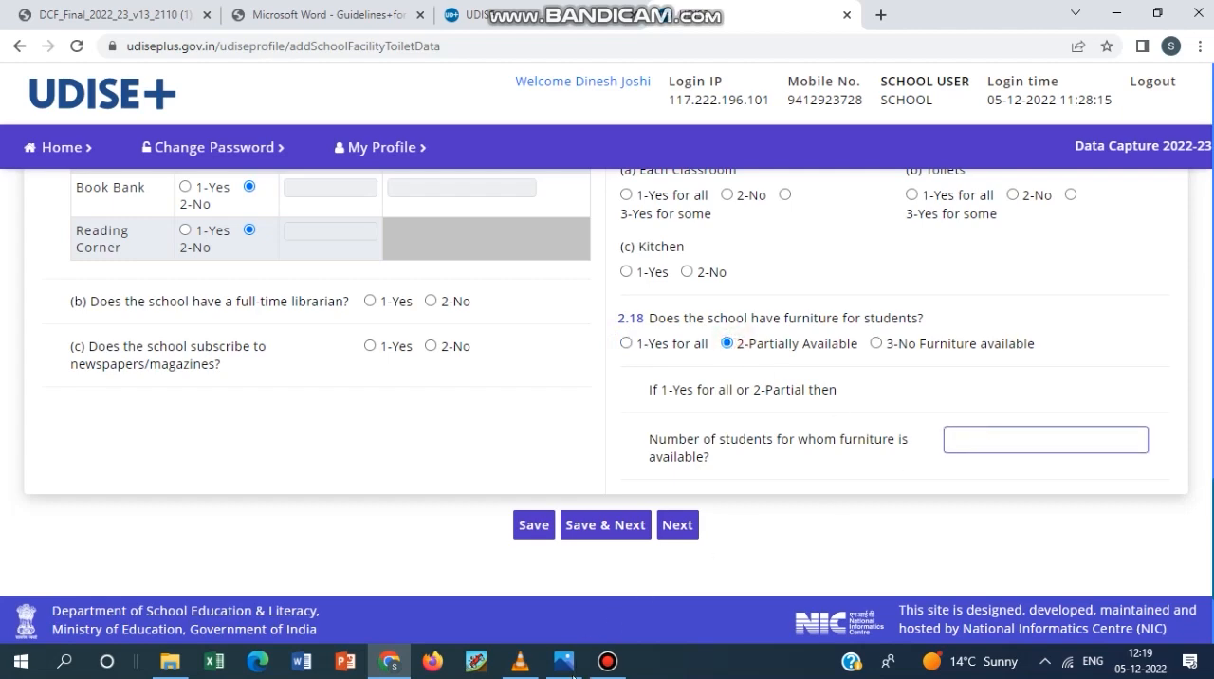
Open section 2.19 to 2.21 and review the 2.19 questions on separate rooms for the head of school and library.
click(607, 661)
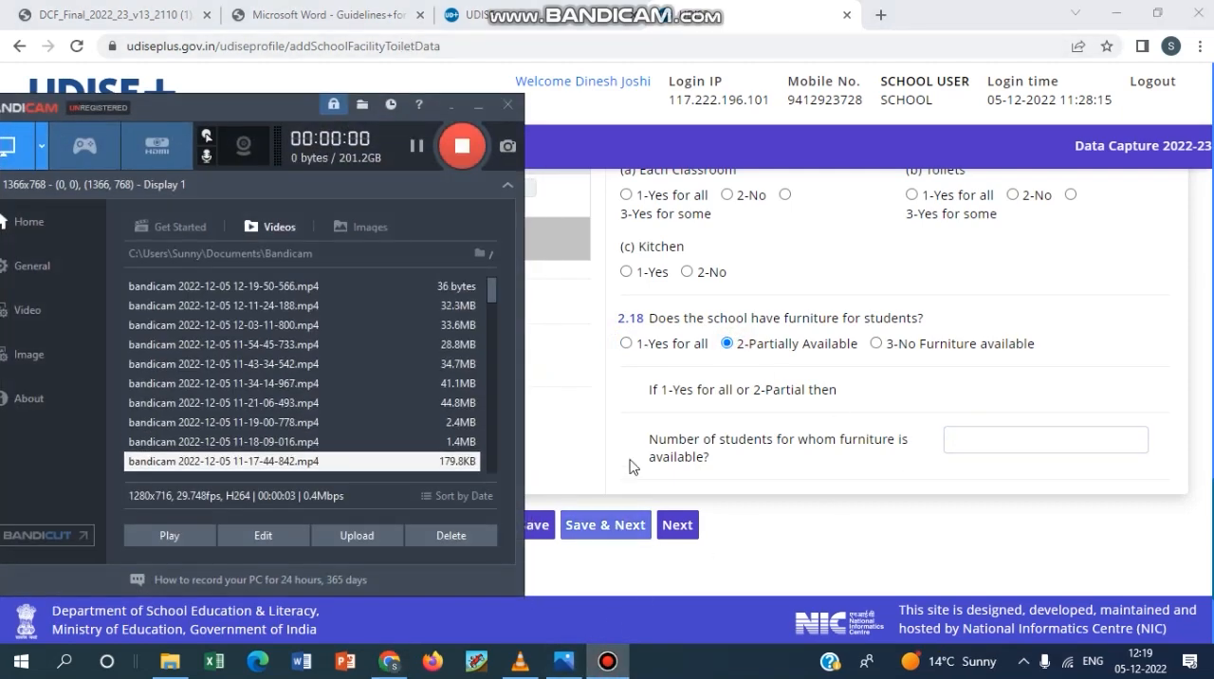
click(619, 419)
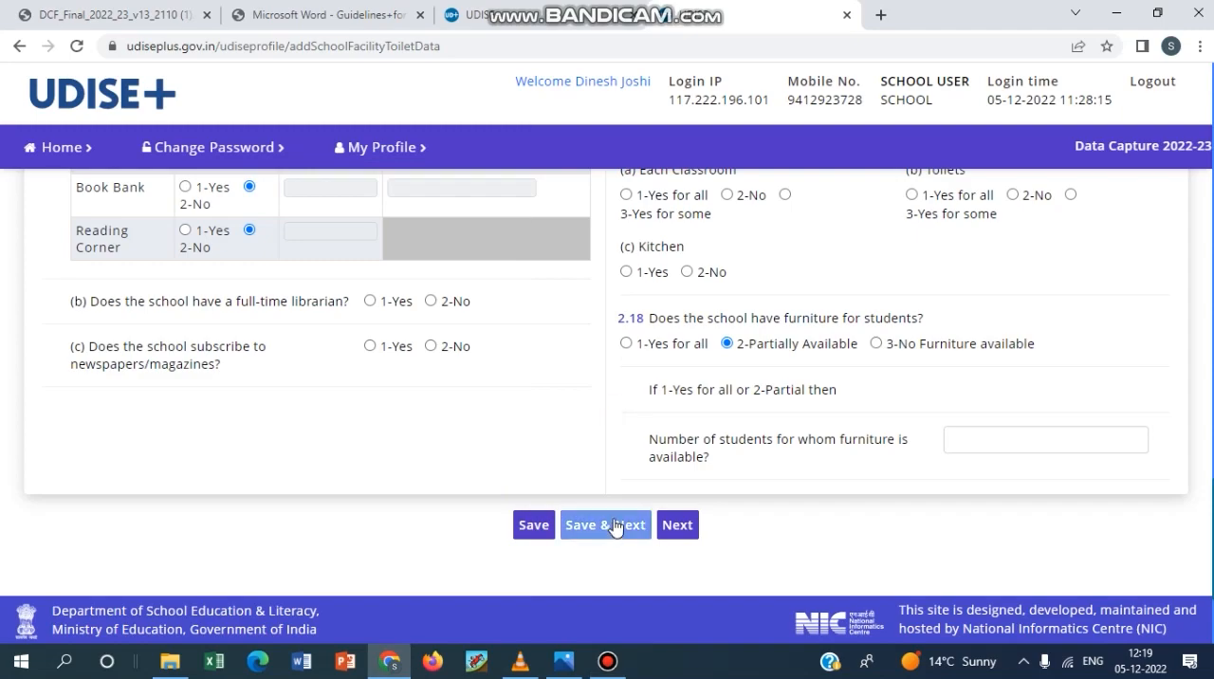
click(614, 527)
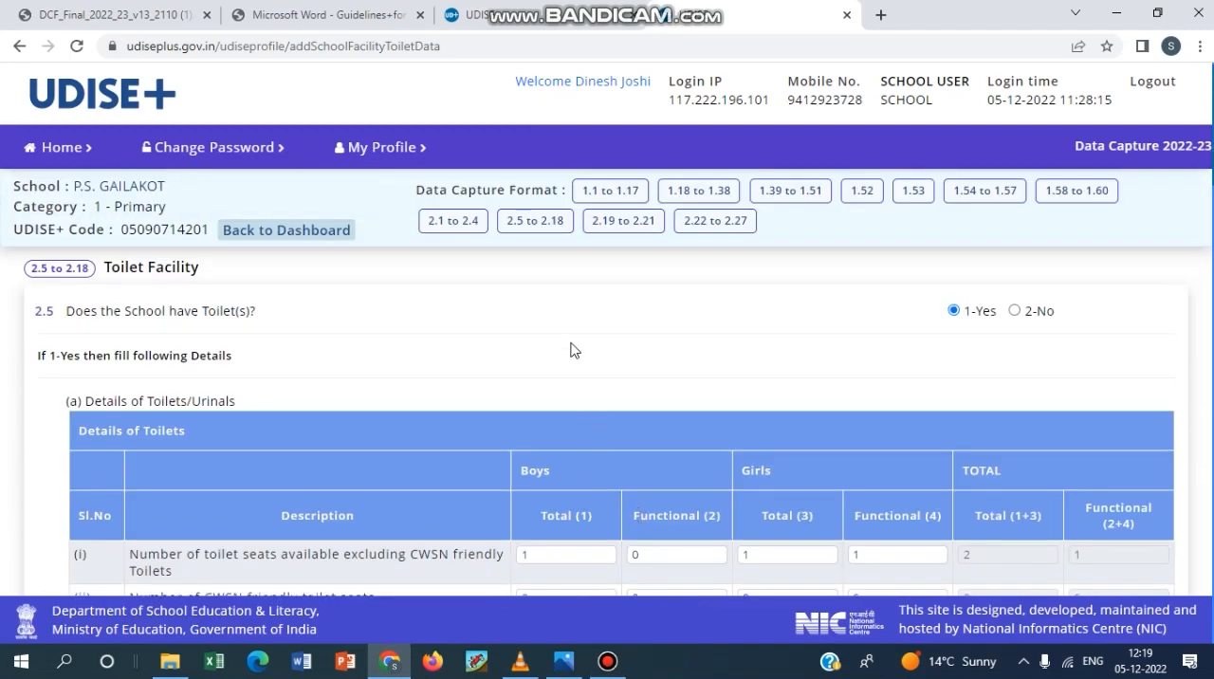
click(628, 225)
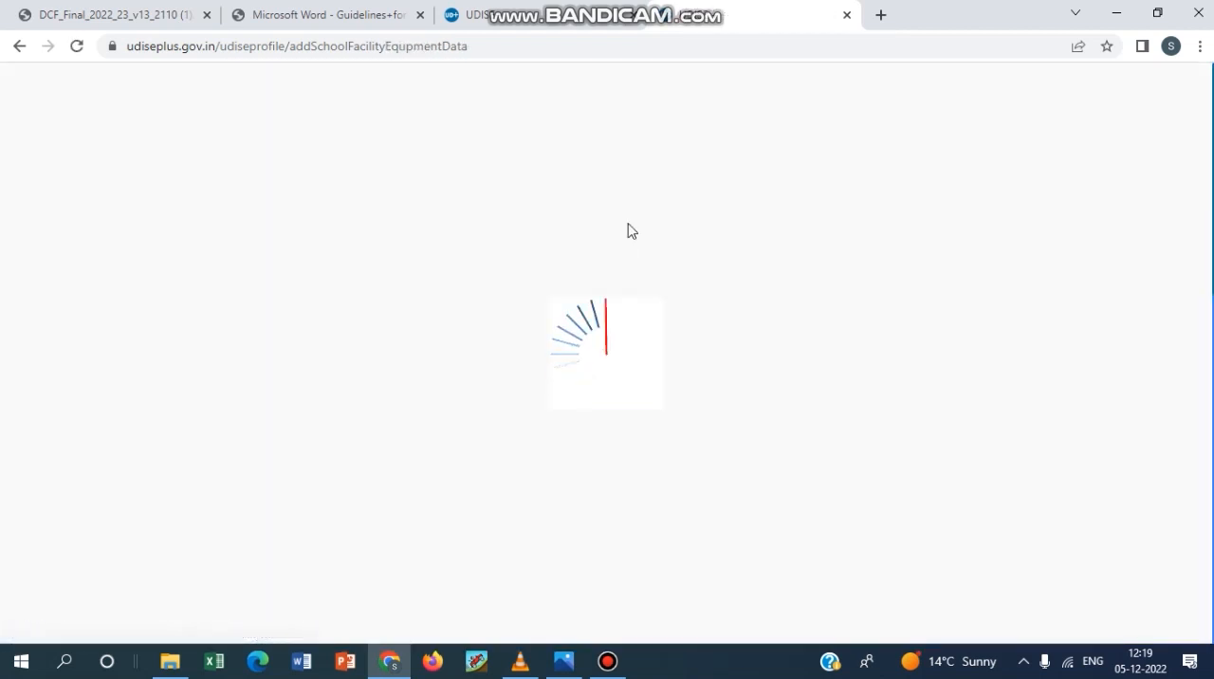
scroll(506, 409, down, 1)
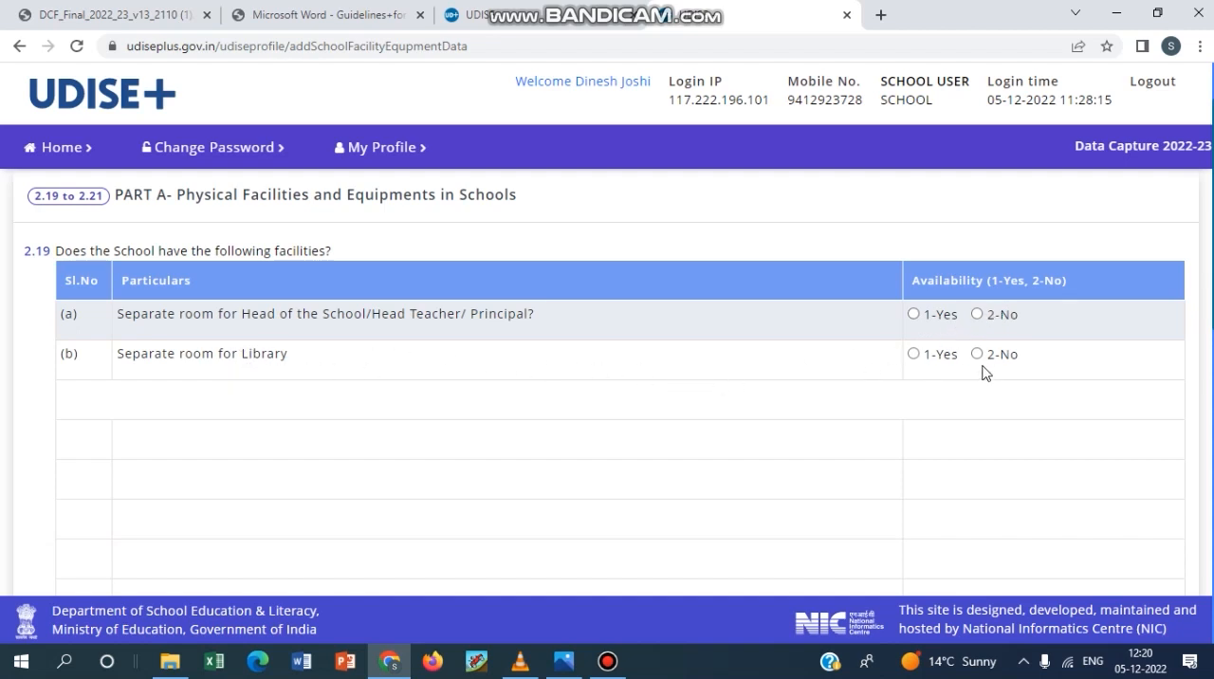
scroll(802, 426, down, 4)
scroll(595, 457, up, 2)
scroll(595, 457, up, 1)
scroll(253, 559, down, 3)
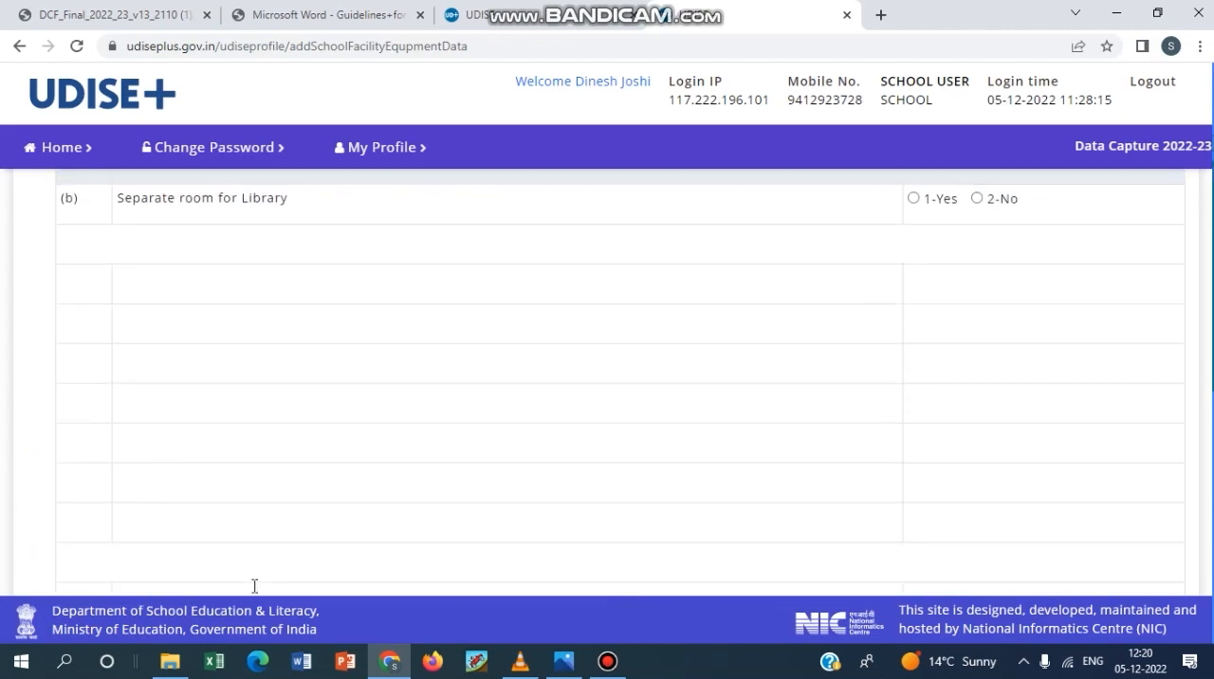
Switch to the DCF_Final_2022_23 PDF and examine the 2.19 facilities table on page 18 at 150% zoom.
click(152, 17)
scroll(493, 299, down, 20)
scroll(538, 399, down, 20)
scroll(543, 396, down, 20)
scroll(541, 398, down, 20)
scroll(541, 400, down, 4)
scroll(541, 400, up, 5)
scroll(542, 400, down, 10)
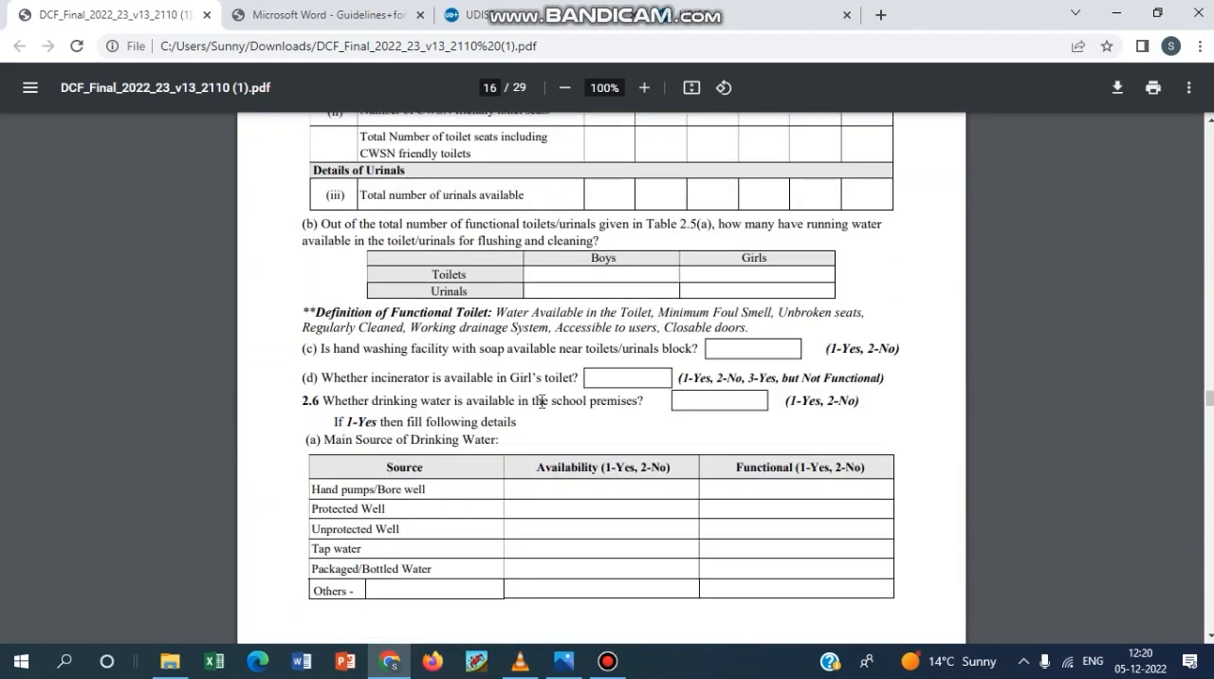
scroll(542, 404, down, 10)
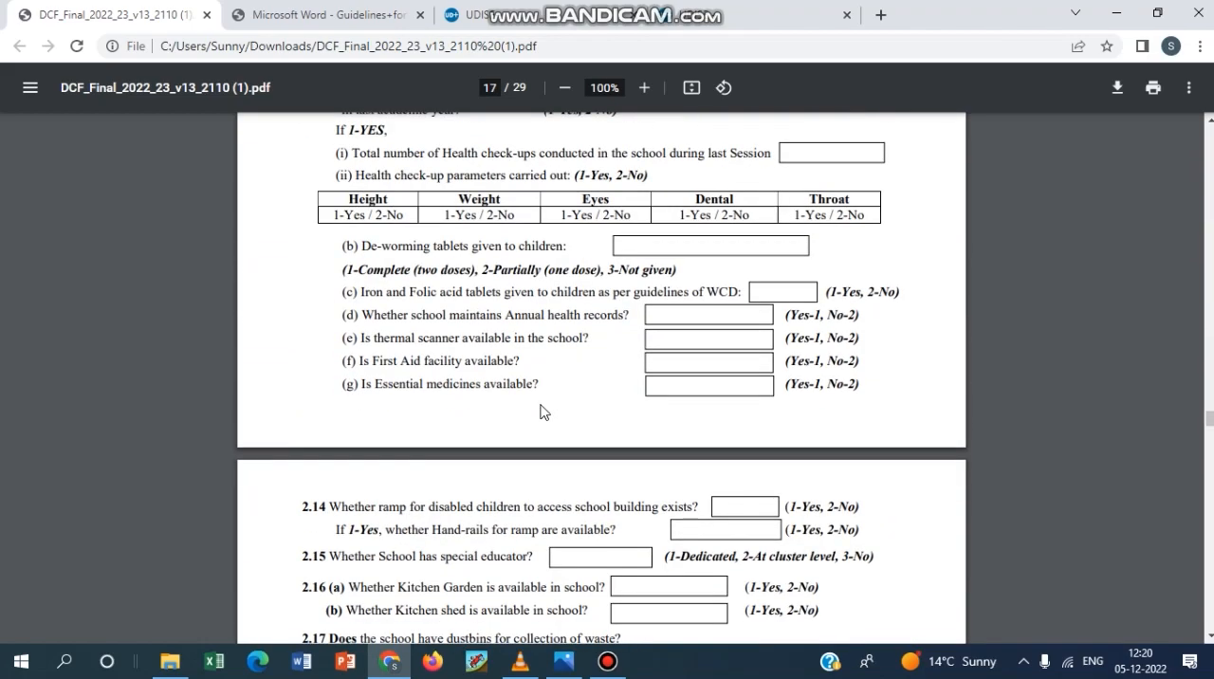
scroll(542, 411, down, 3)
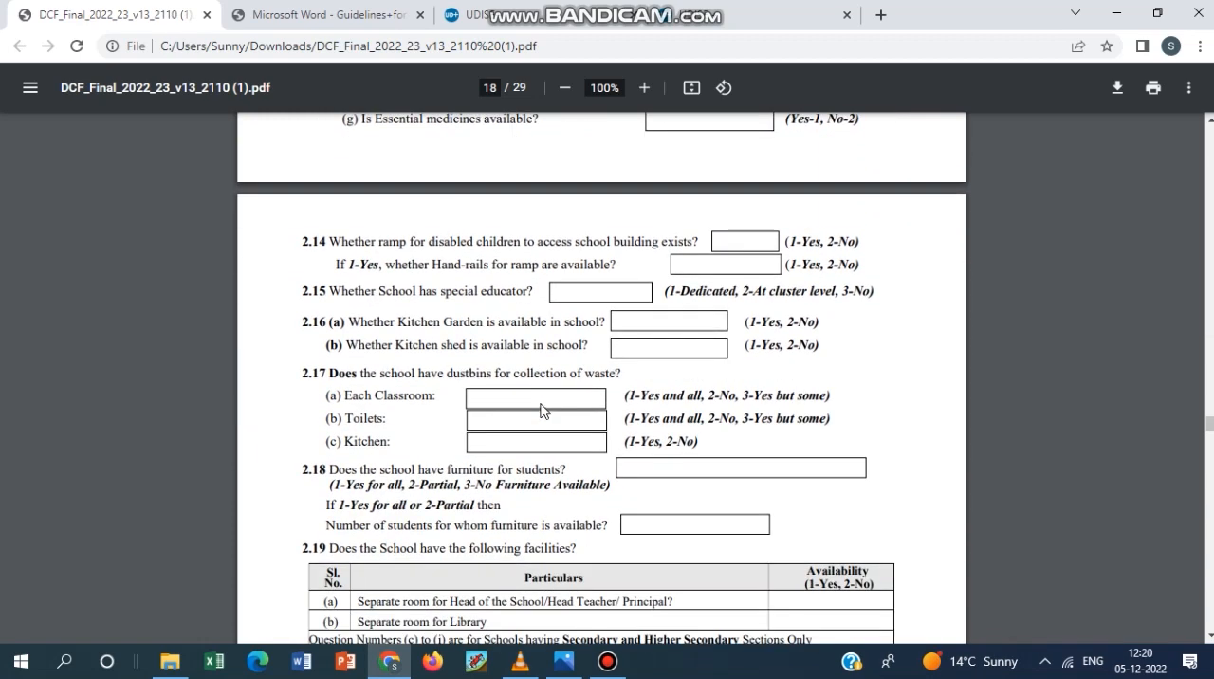
scroll(542, 410, down, 5)
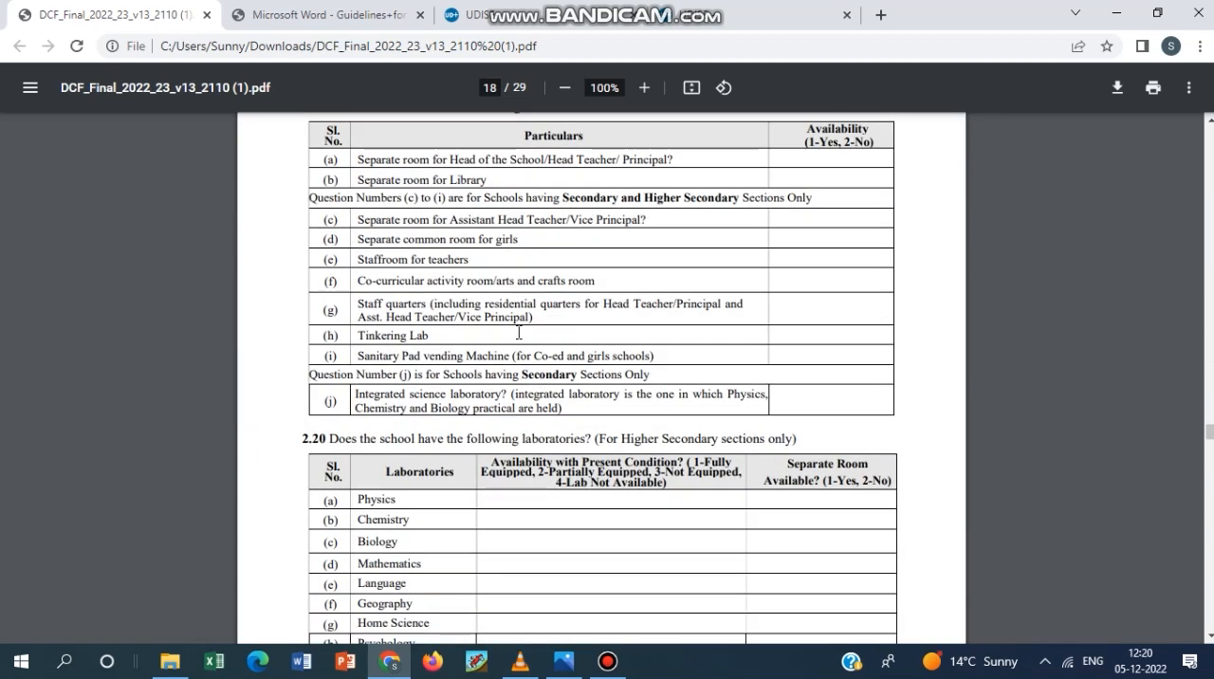
click(644, 88)
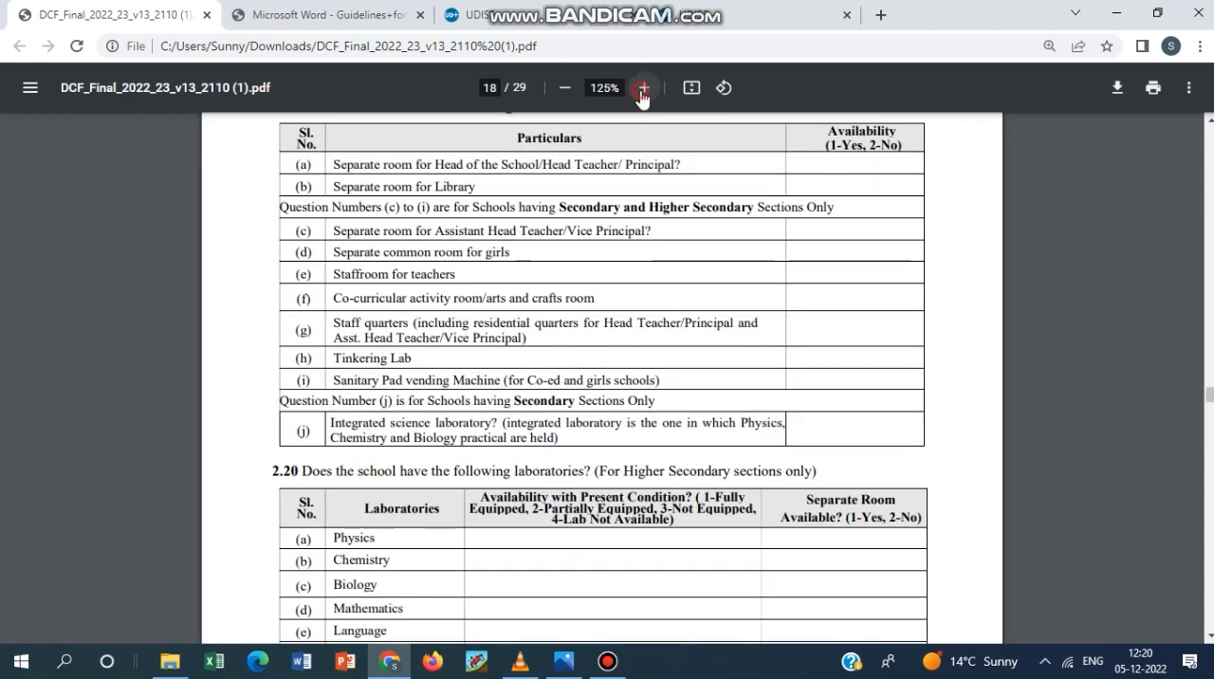
click(644, 87)
click(644, 88)
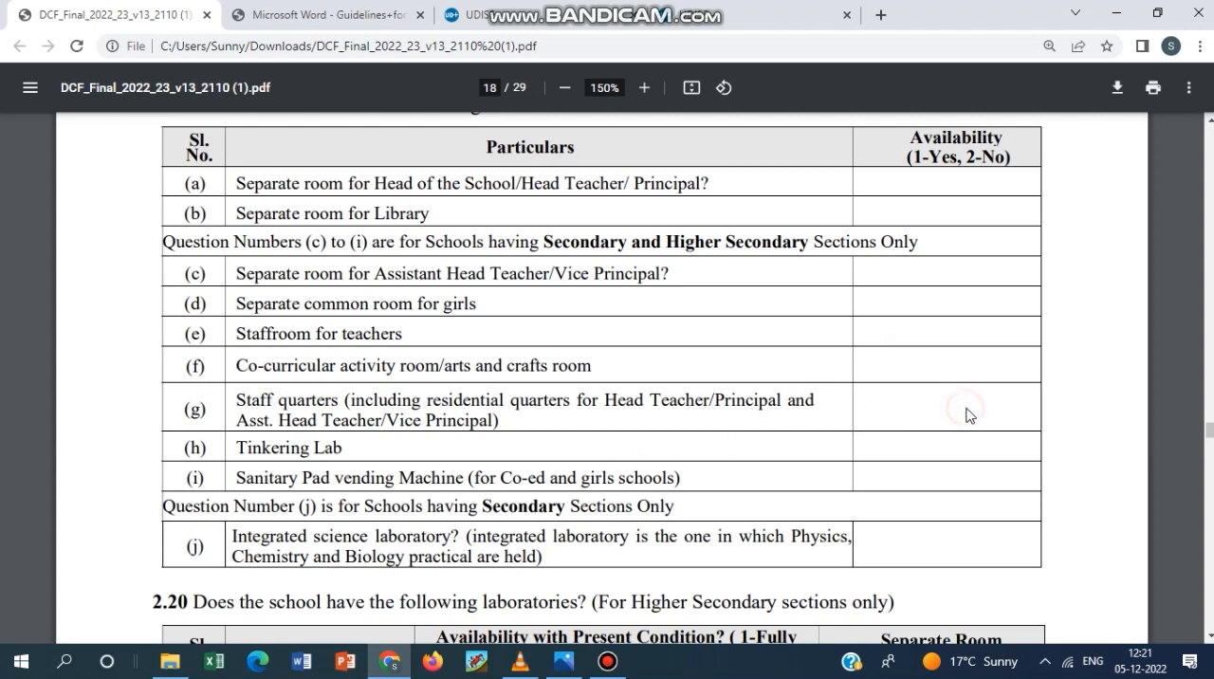
click(952, 451)
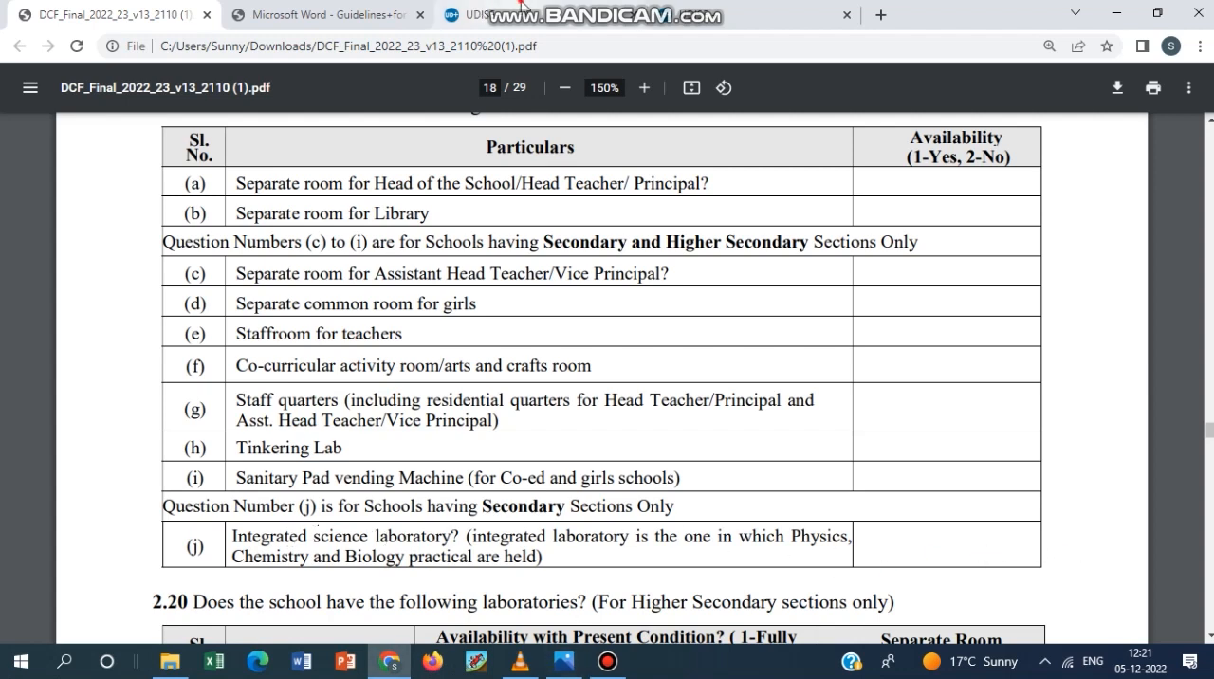
Return to the UDISE+ form and review the 2.20 laboratories and 2.21 equipment questions.
click(522, 10)
click(716, 11)
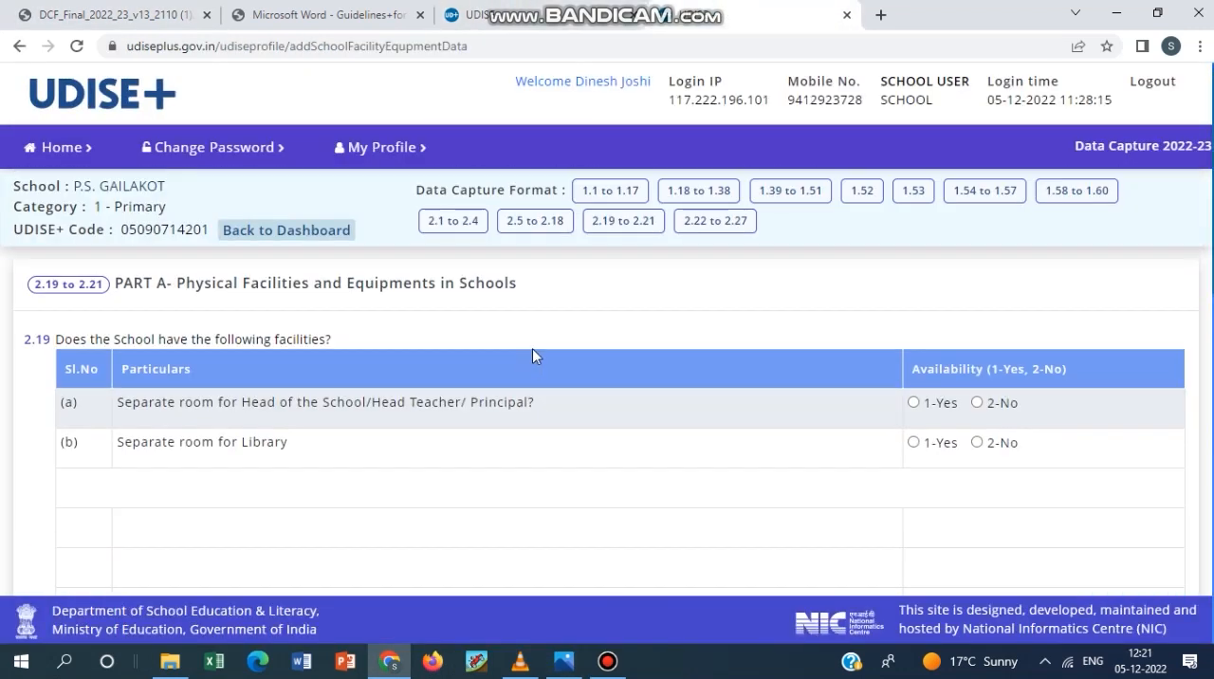
scroll(295, 443, down, 3)
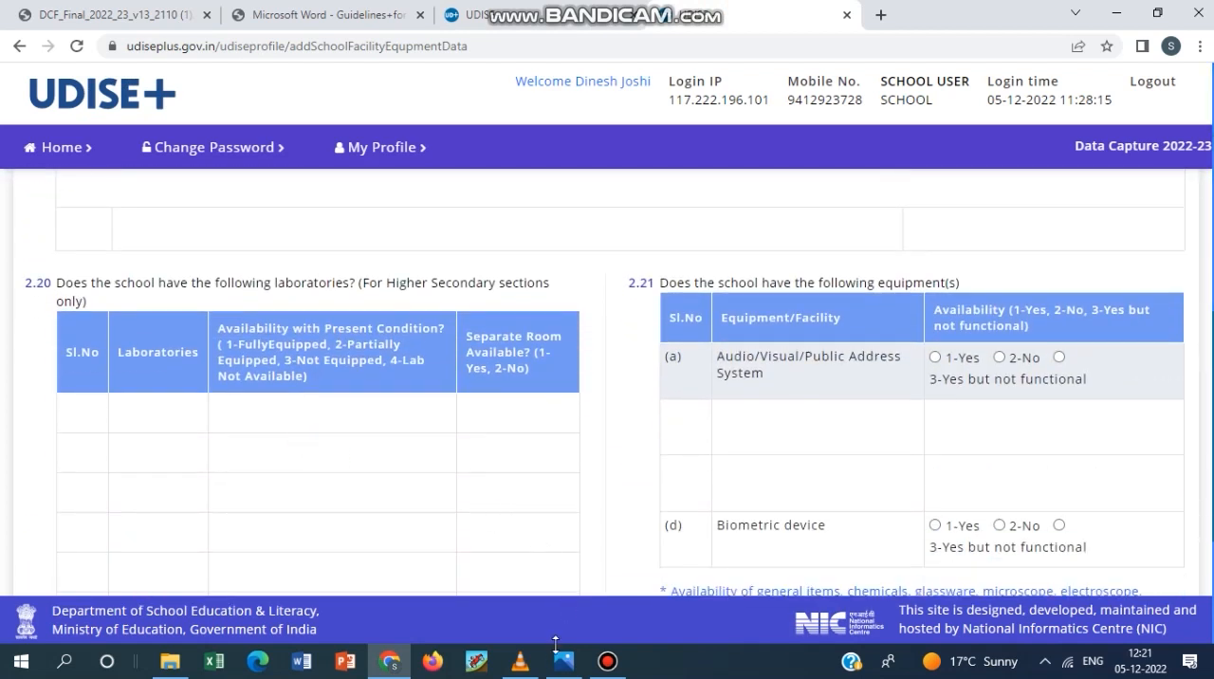
Examine the 2.20 laboratories table and the 2.21 equipment table with its notes in the DCF PDF.
click(343, 6)
click(158, 9)
scroll(624, 314, down, 3)
scroll(624, 314, down, 2)
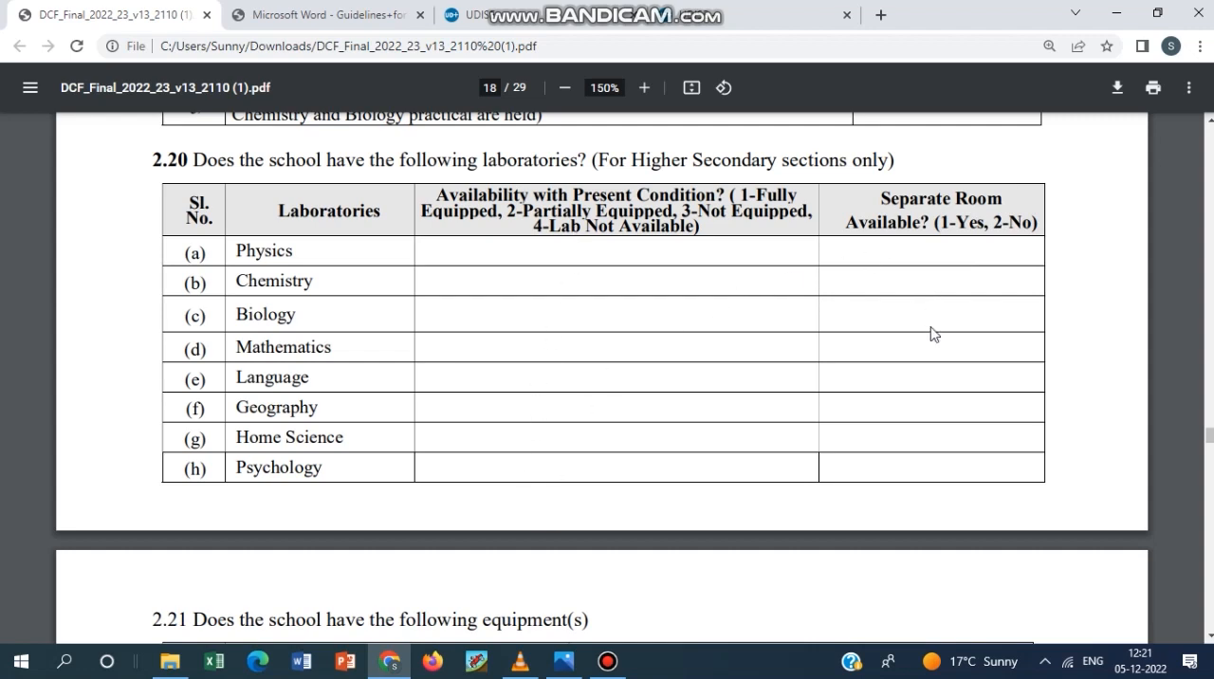
scroll(686, 392, down, 3)
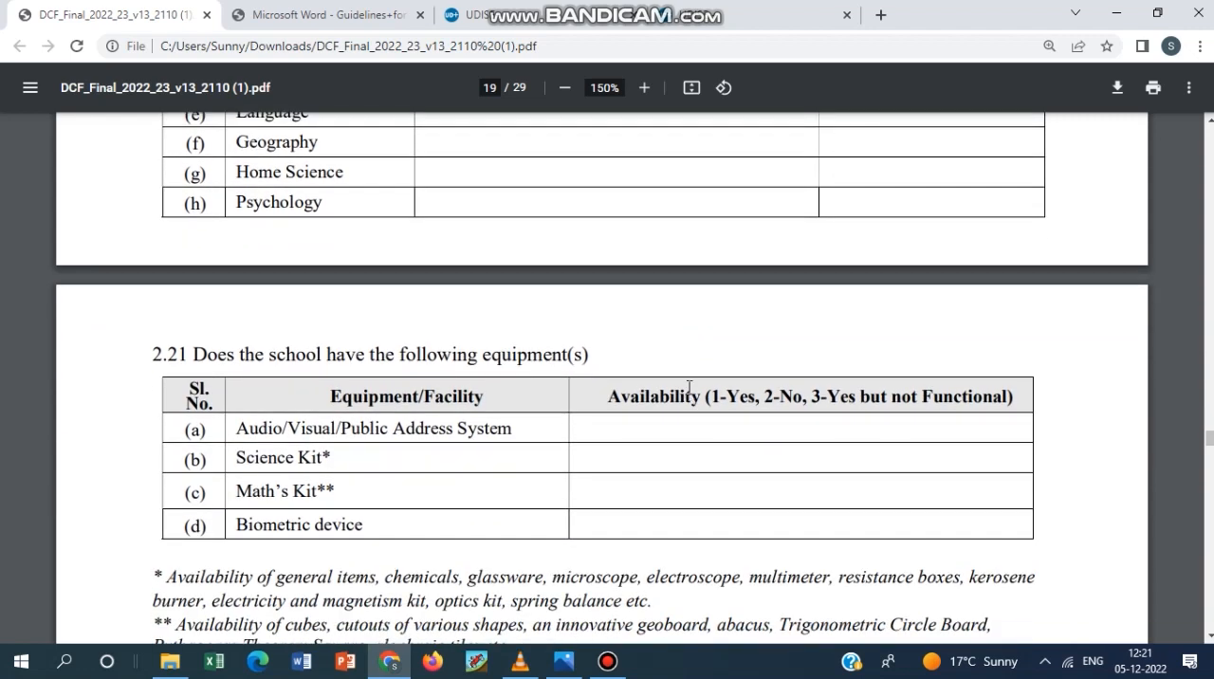
scroll(692, 389, down, 2)
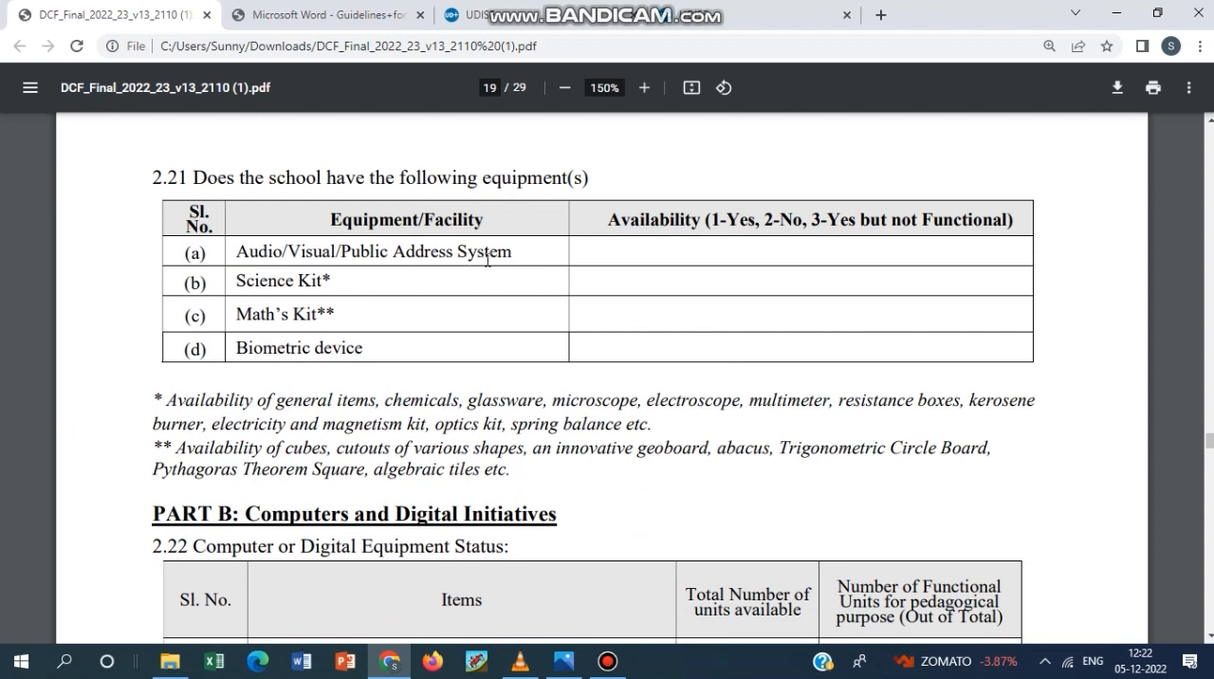
Go back to the UDISE+ form and check the 2.21 equipment rows and their availability options.
key(ctrl+shift+Tab)
scroll(626, 285, down, 3)
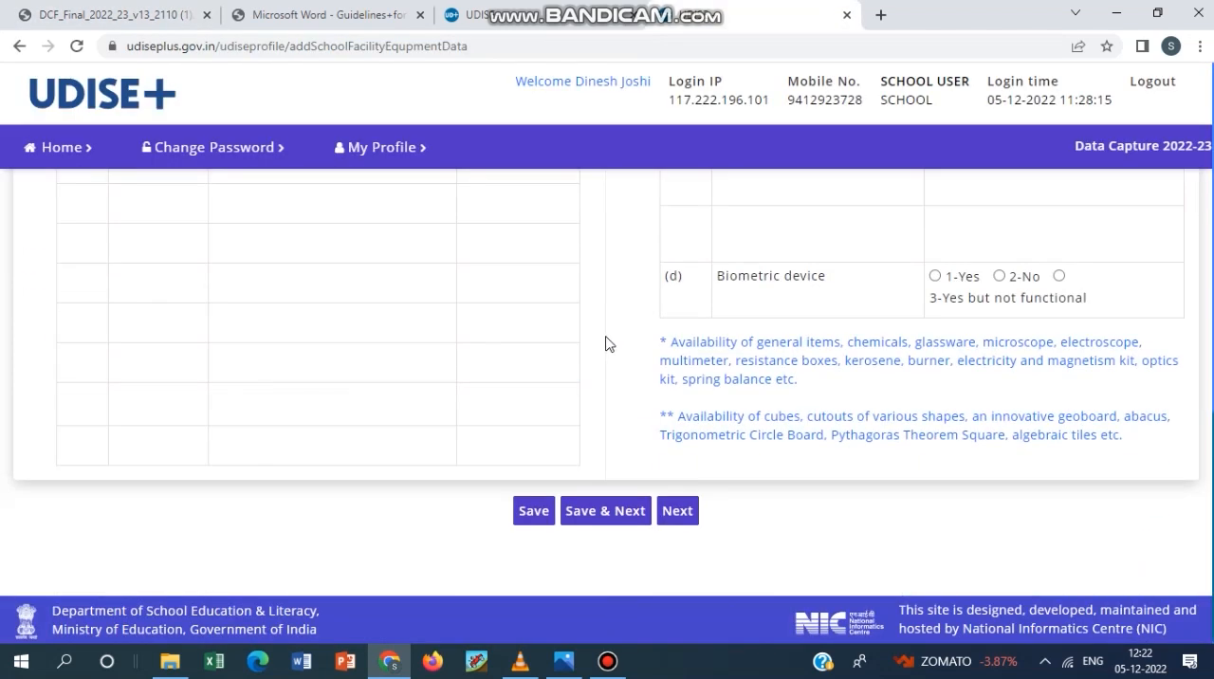
scroll(607, 344, up, 4)
scroll(609, 341, down, 2)
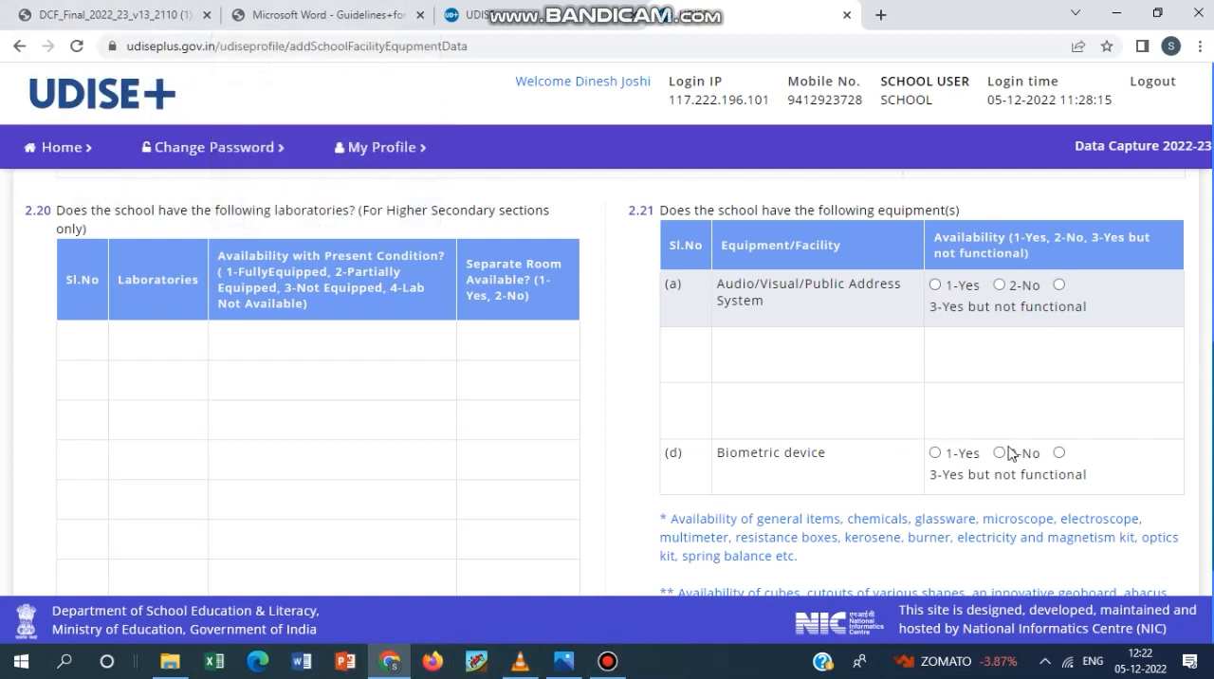
Compare the Science Kit and Math's Kit rows of 2.21 in the DCF PDF with the equipment table in the UDISE+ form.
click(90, 15)
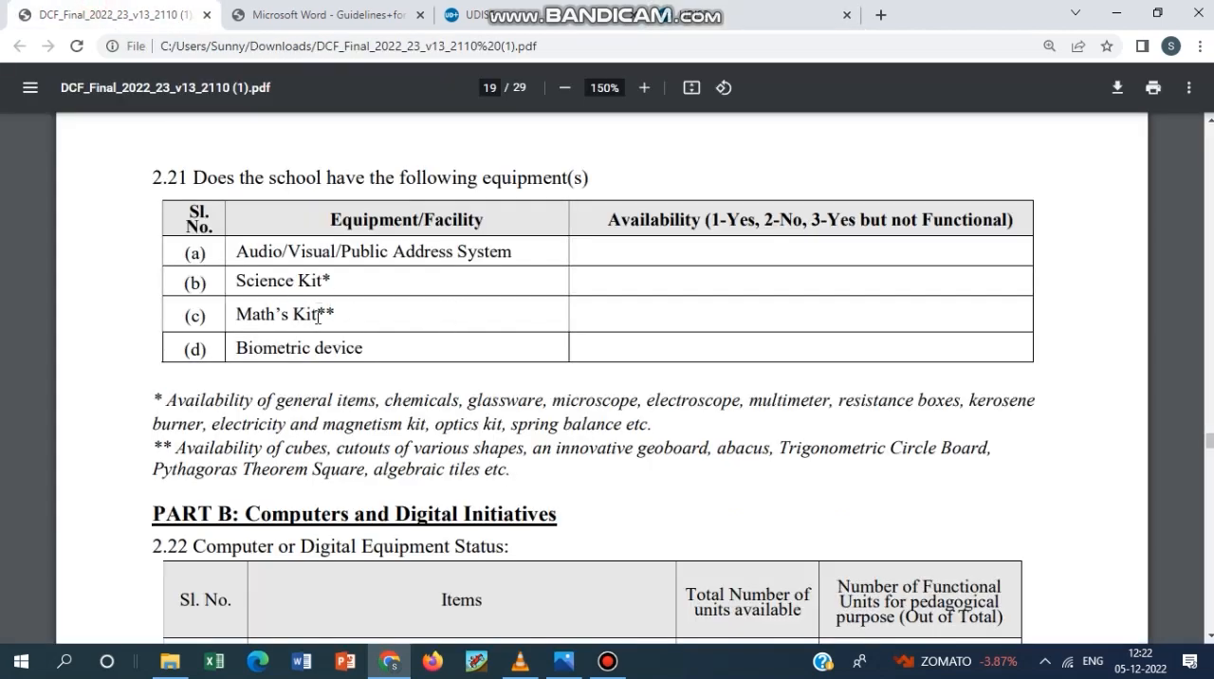
drag(334, 315, 214, 273)
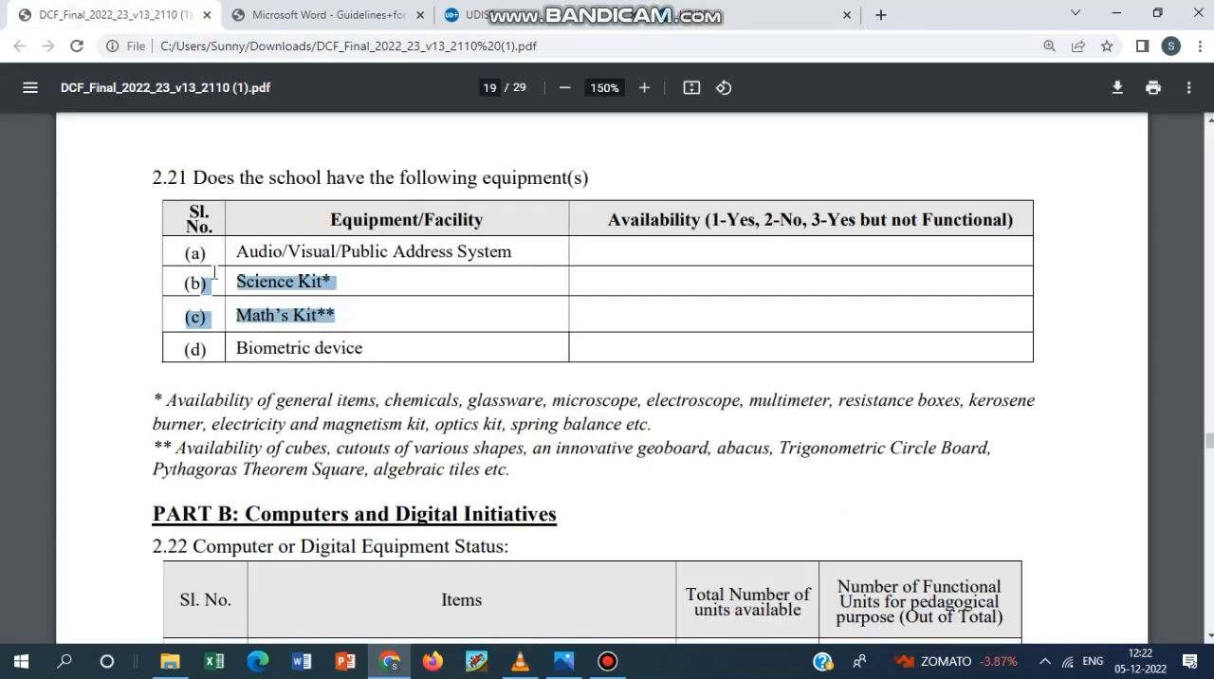
click(351, 285)
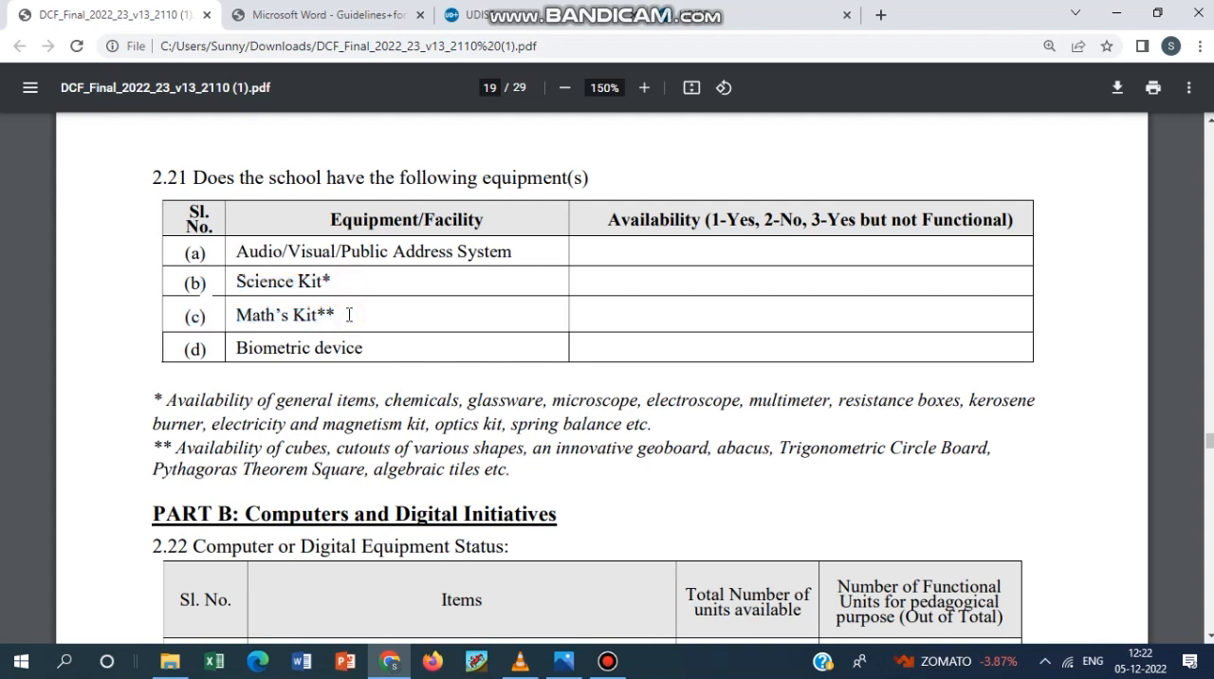
click(681, 8)
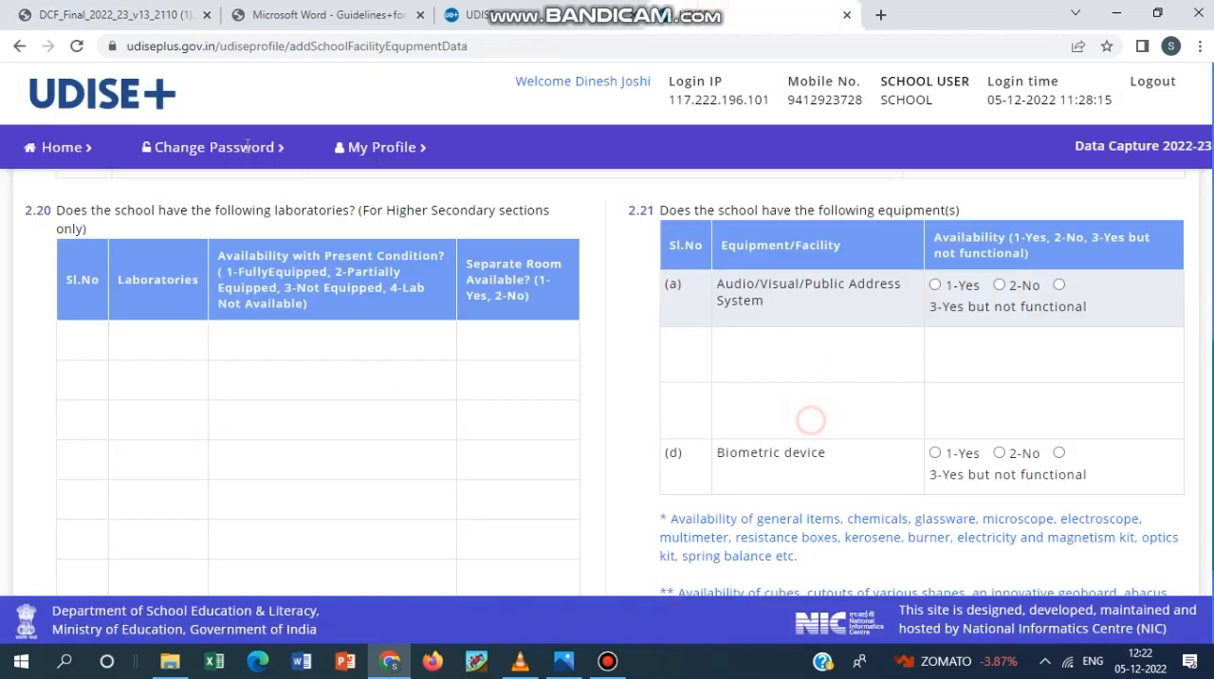
click(81, 5)
click(420, 282)
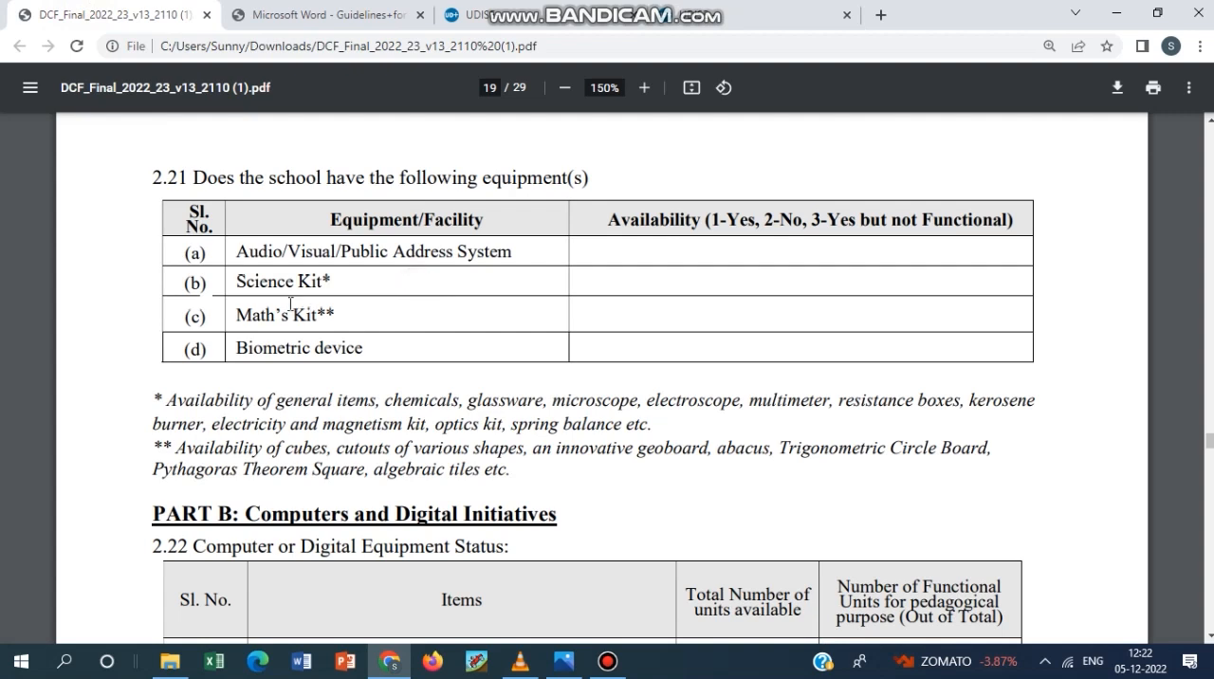
click(626, 9)
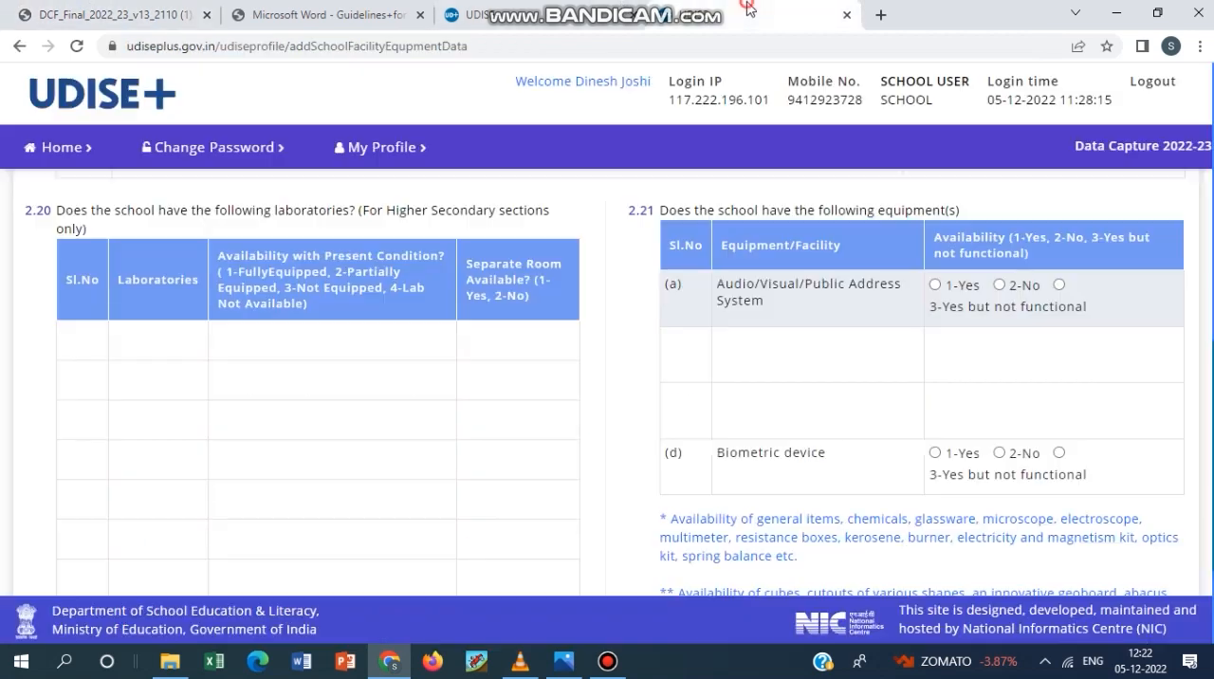
Finish viewing section 2.19 to 2.21 and open section 2.22 to 2.27 on computers and digital initiatives.
scroll(749, 285, down, 2)
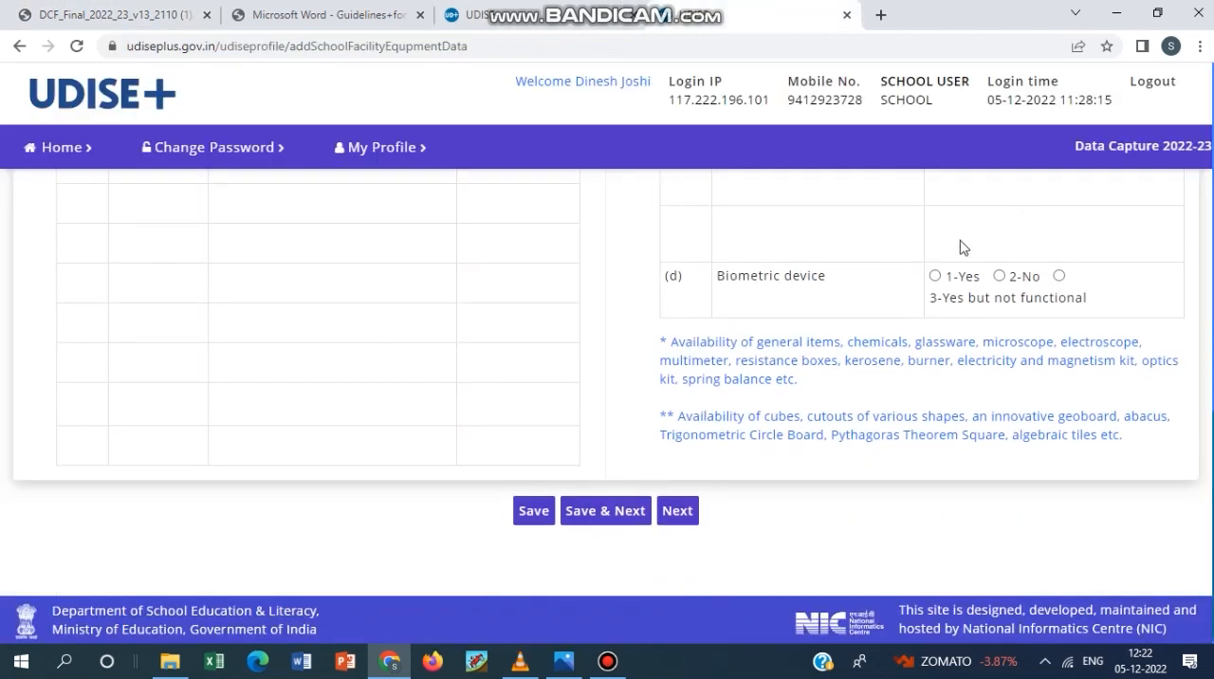
scroll(673, 372, up, 3)
scroll(677, 370, up, 5)
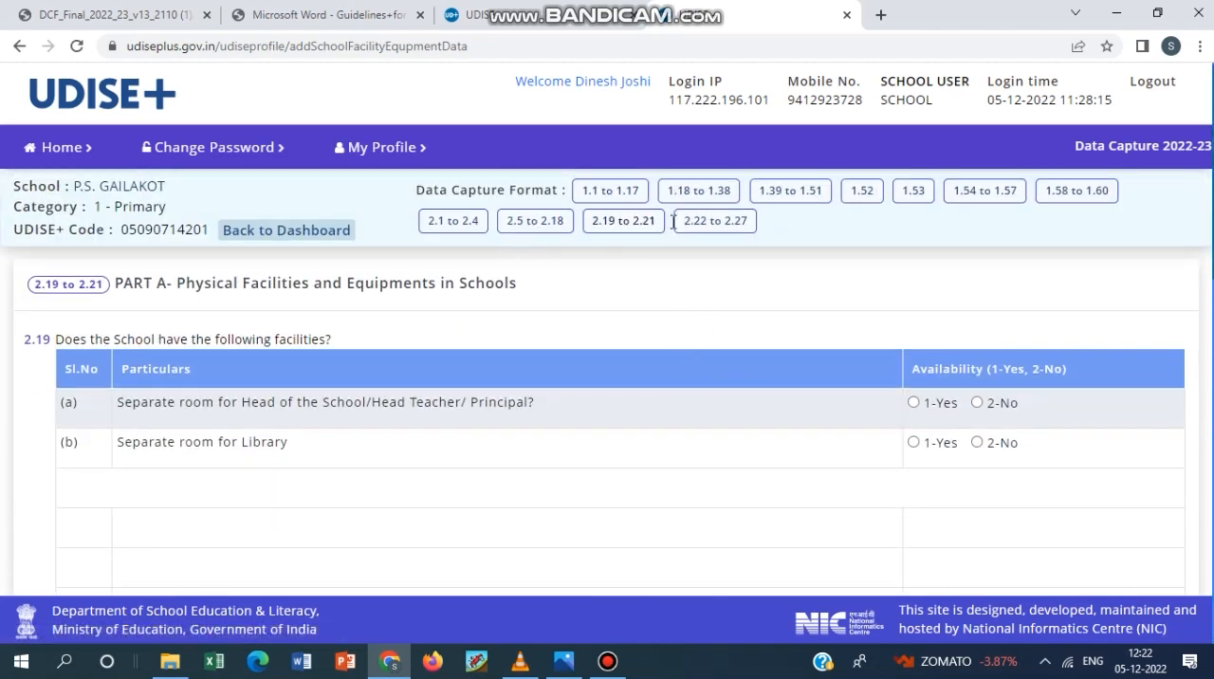
click(703, 227)
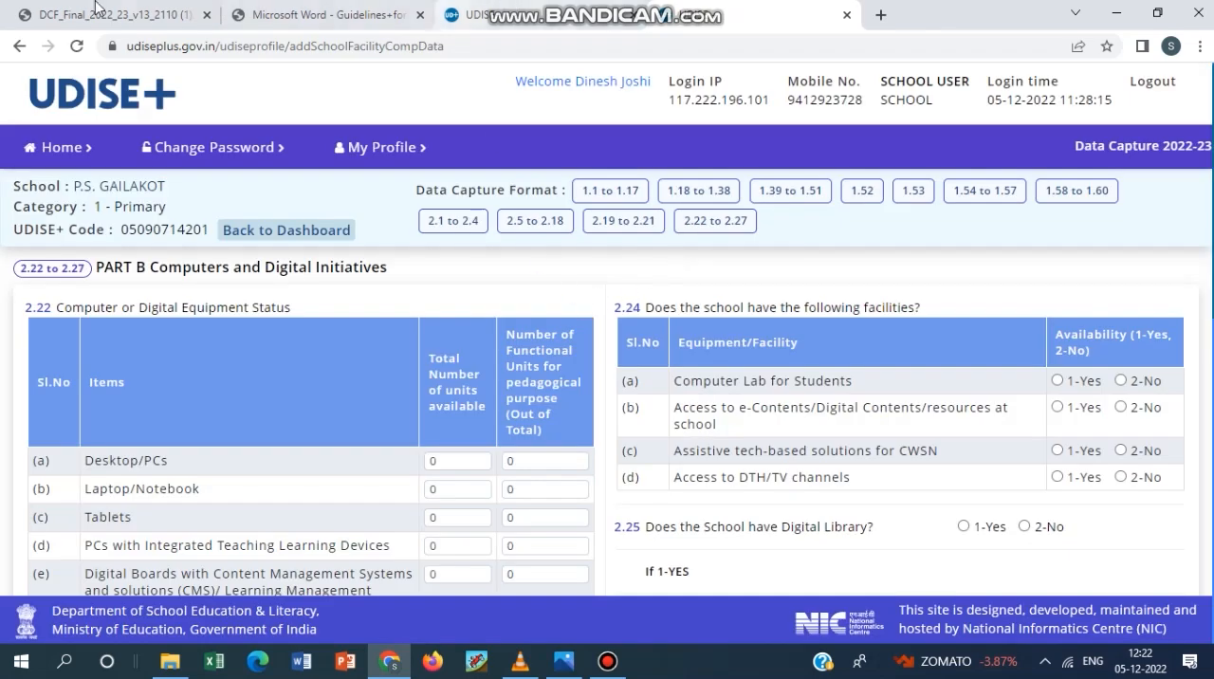
Look over the whole 2.22 to 2.27 form on computers and digital initiatives.
scroll(333, 439, down, 6)
scroll(332, 438, down, 1)
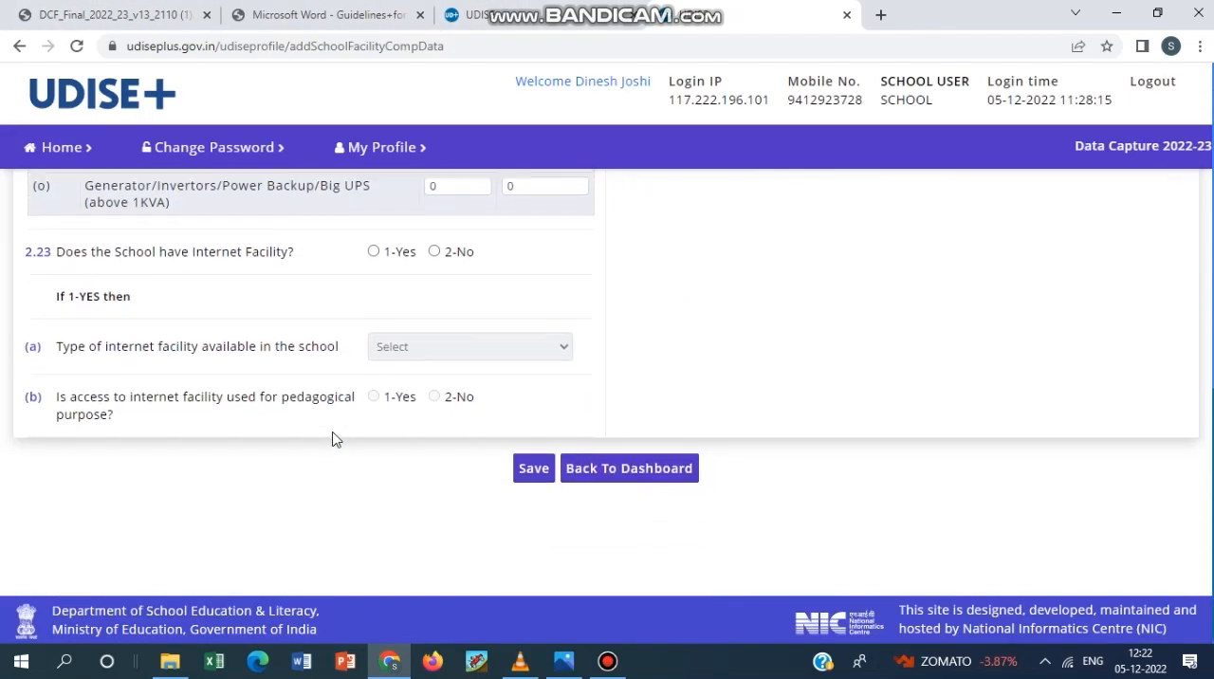
scroll(332, 438, up, 7)
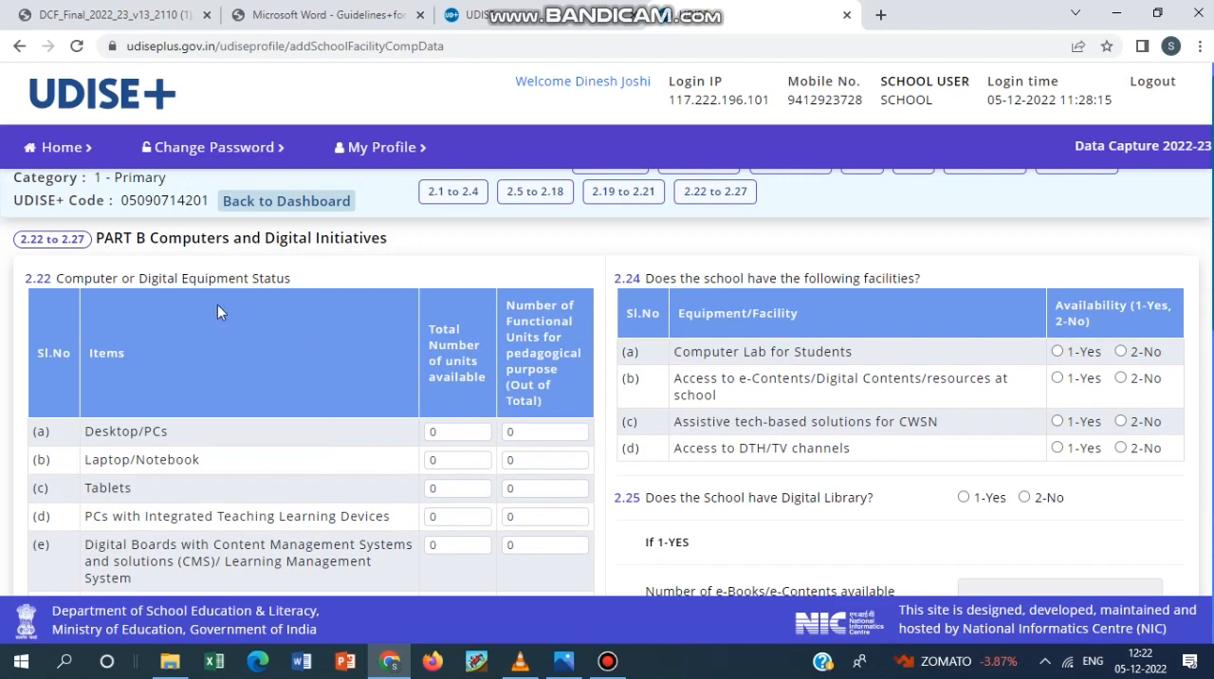
click(607, 661)
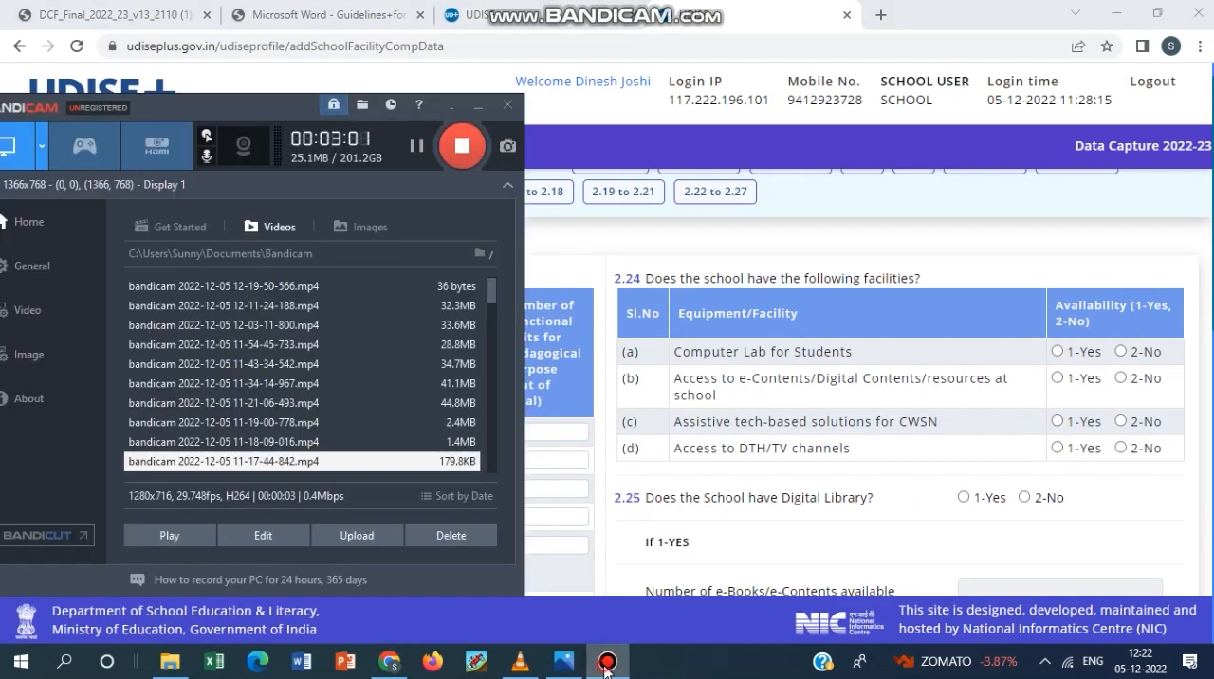
click(607, 661)
Go through the unit count fields of table 2.22 for rows (a) Desktop/PCs to (e) Digital Boards.
scroll(129, 381, down, 2)
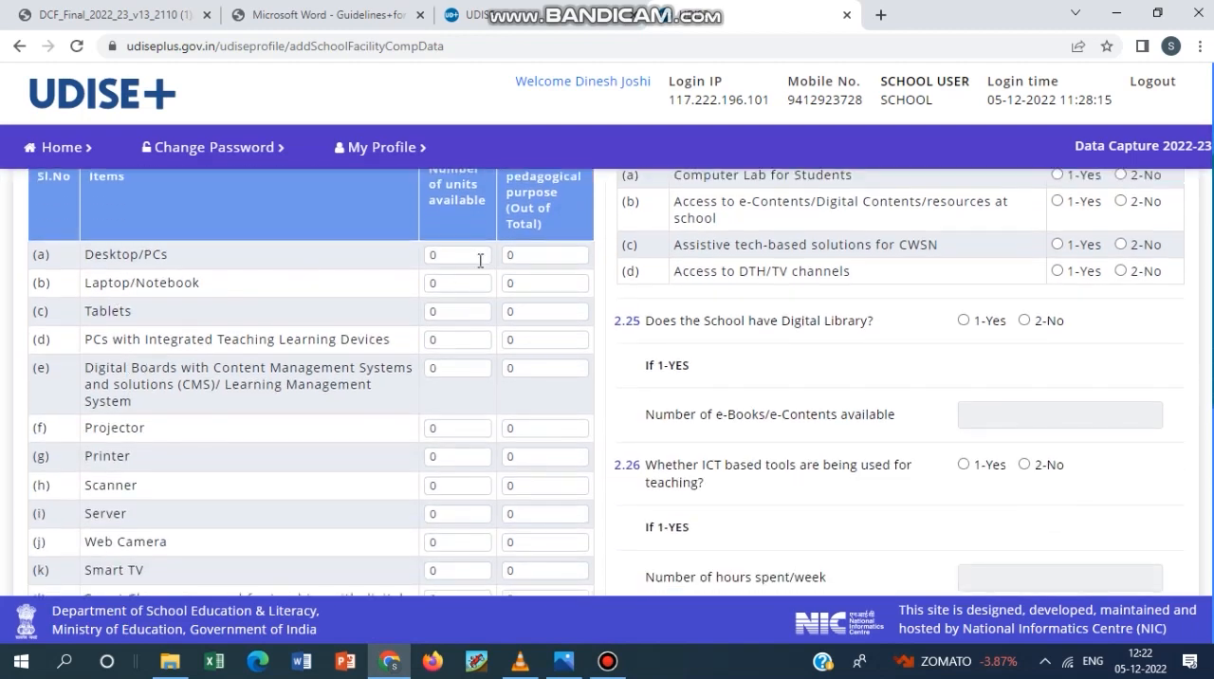
scroll(481, 261, up, 1)
click(451, 340)
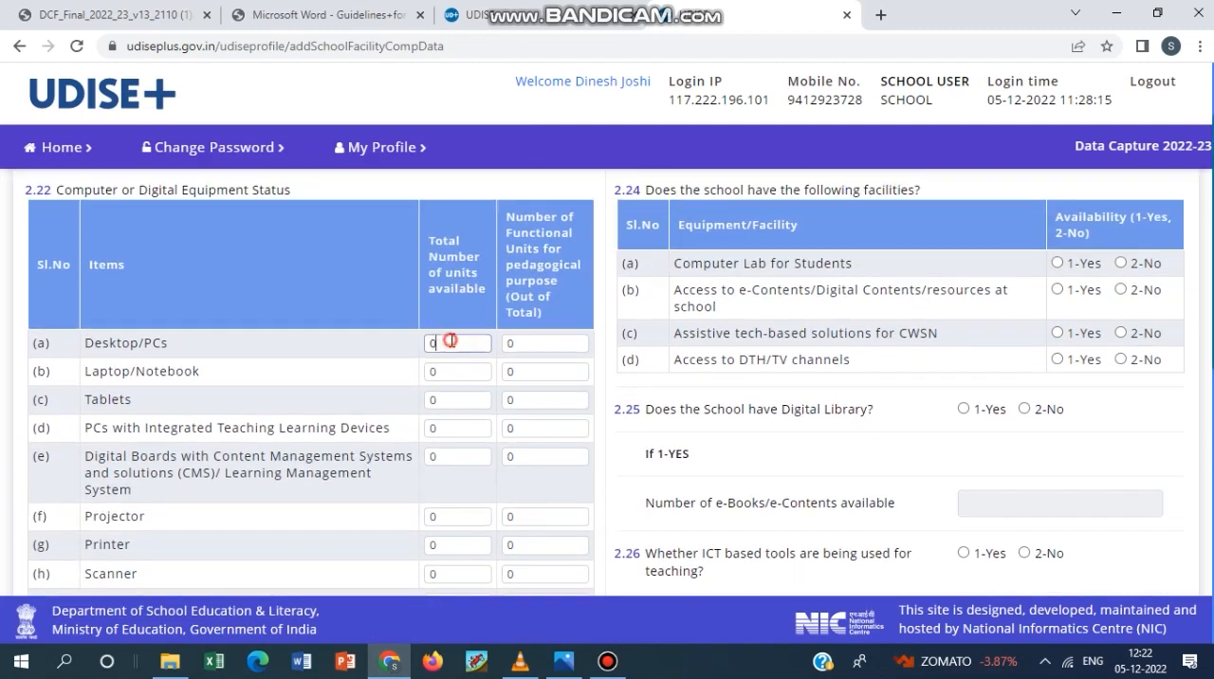
double_click(509, 343)
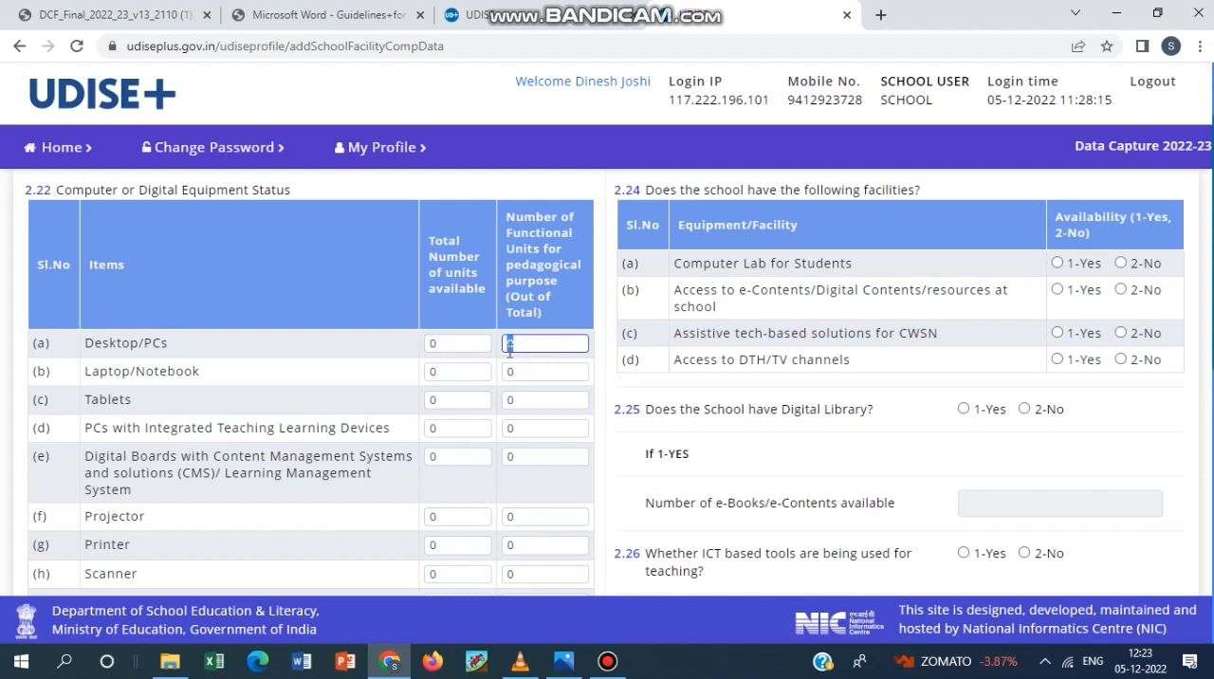
click(460, 371)
click(460, 401)
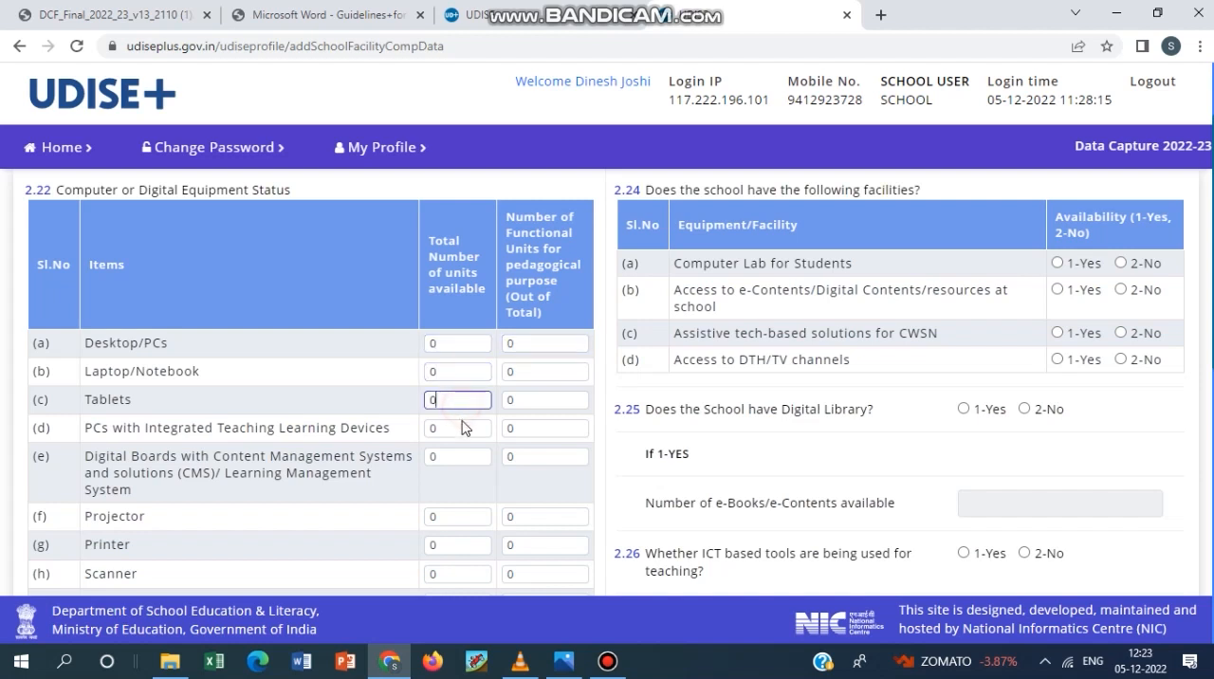
click(465, 429)
click(536, 423)
click(471, 460)
Go through the total unit fields of table 2.22 for rows (f) Projector to (l) Smart Class rooms.
scroll(433, 334, down, 2)
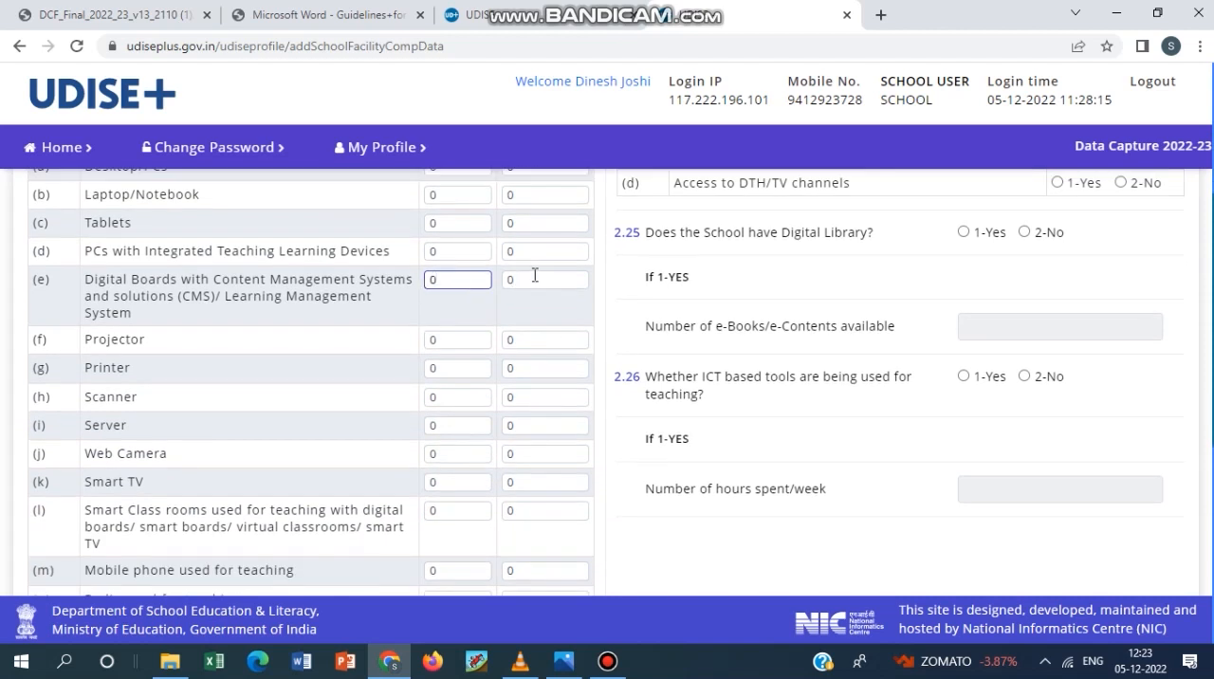
click(455, 340)
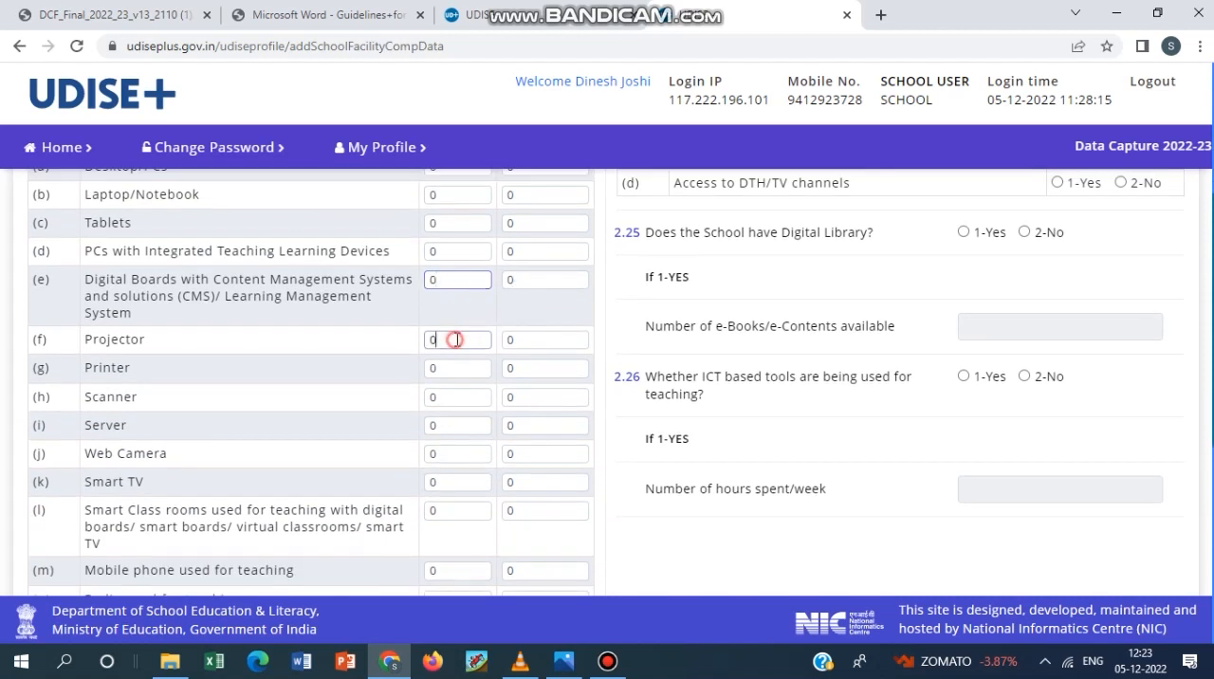
click(439, 368)
click(441, 399)
click(442, 425)
click(454, 455)
click(455, 482)
click(457, 513)
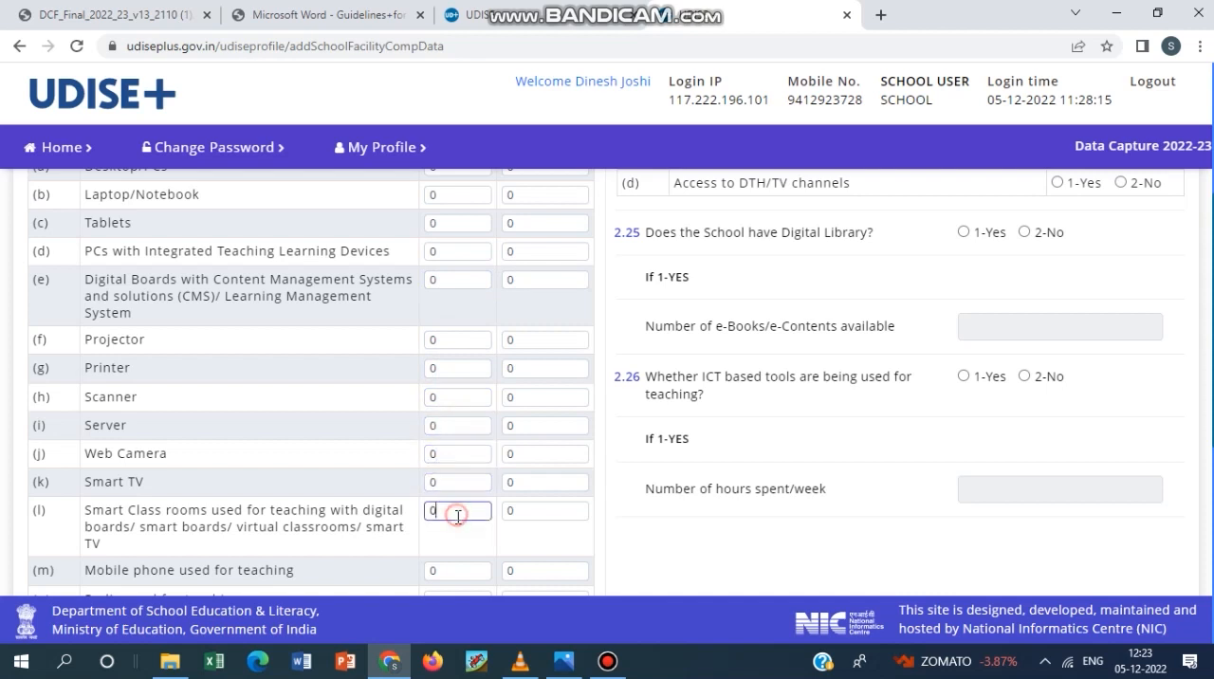
Check the 2.22 fields for rows (m) Mobile phone to (o) Generator/Power Backup and look over the equipment table again.
scroll(462, 516, down, 2)
click(455, 397)
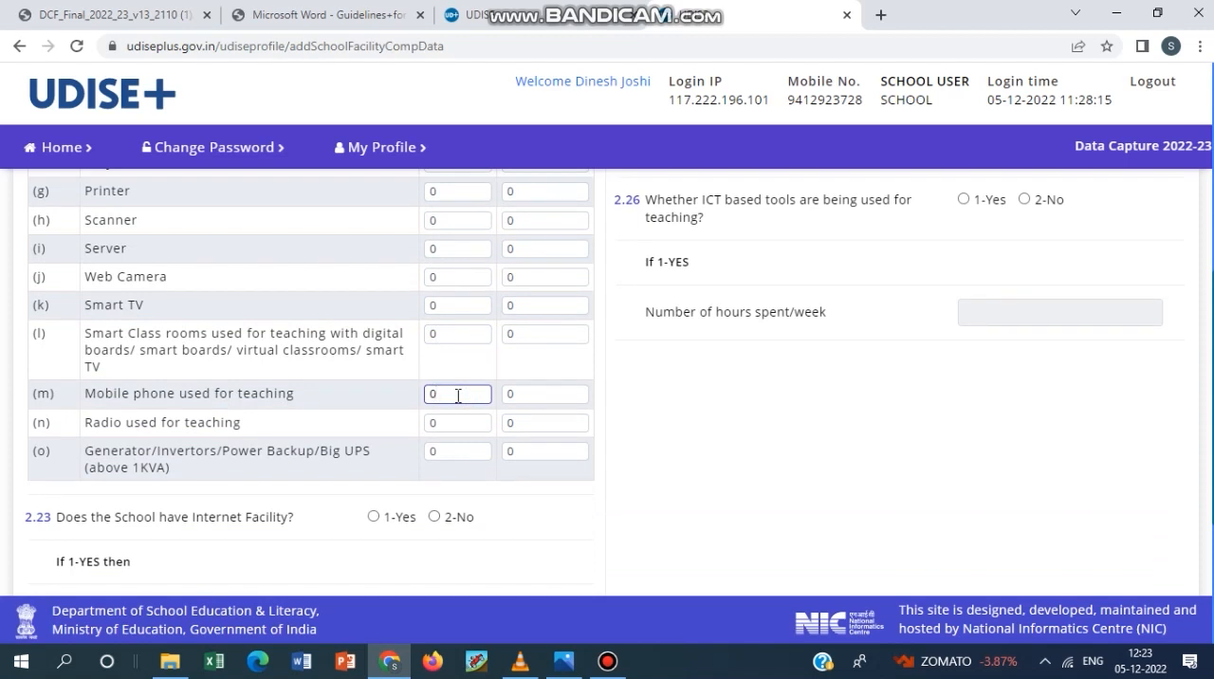
click(446, 423)
click(459, 453)
scroll(461, 461, down, 2)
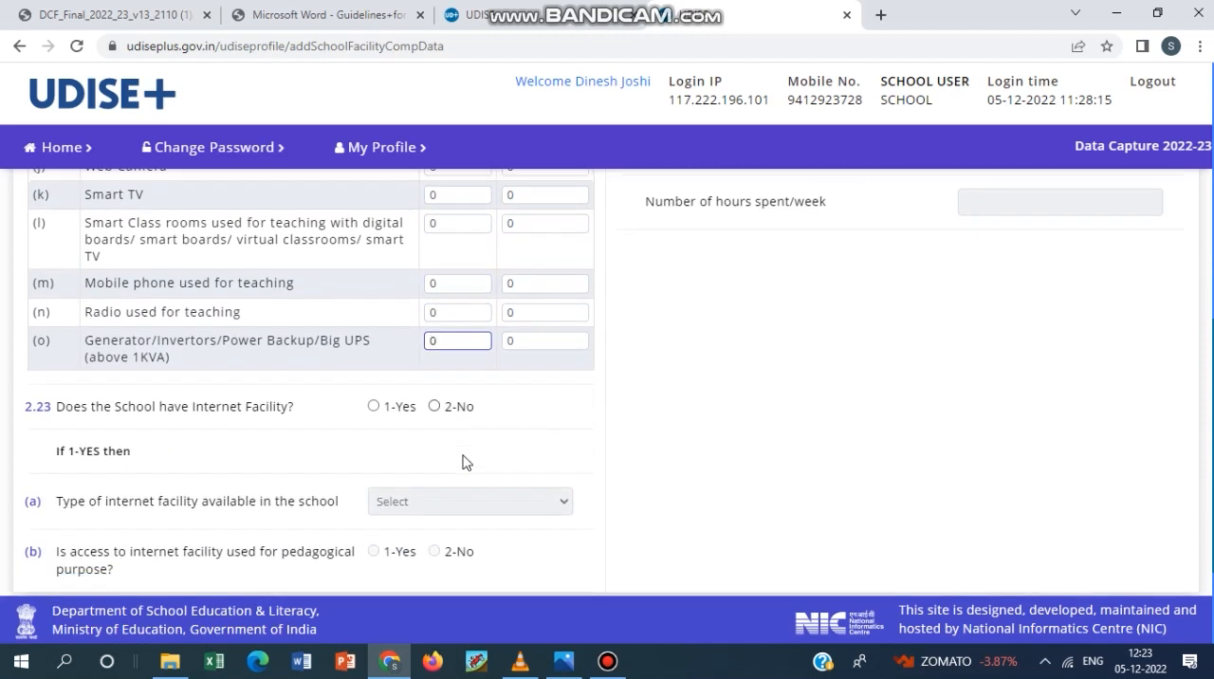
scroll(450, 389, up, 3)
scroll(471, 387, up, 3)
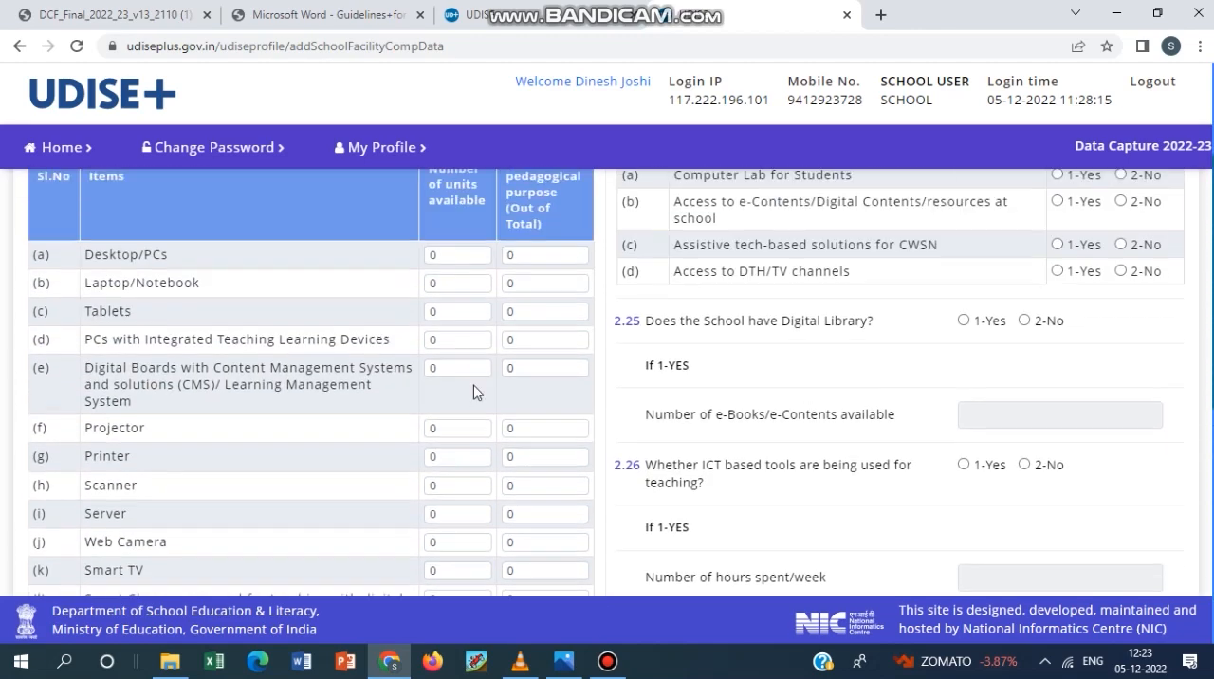
Set 2.23 Internet Facility to 1-Yes and view the available types of internet facility without choosing one.
scroll(528, 429, down, 5)
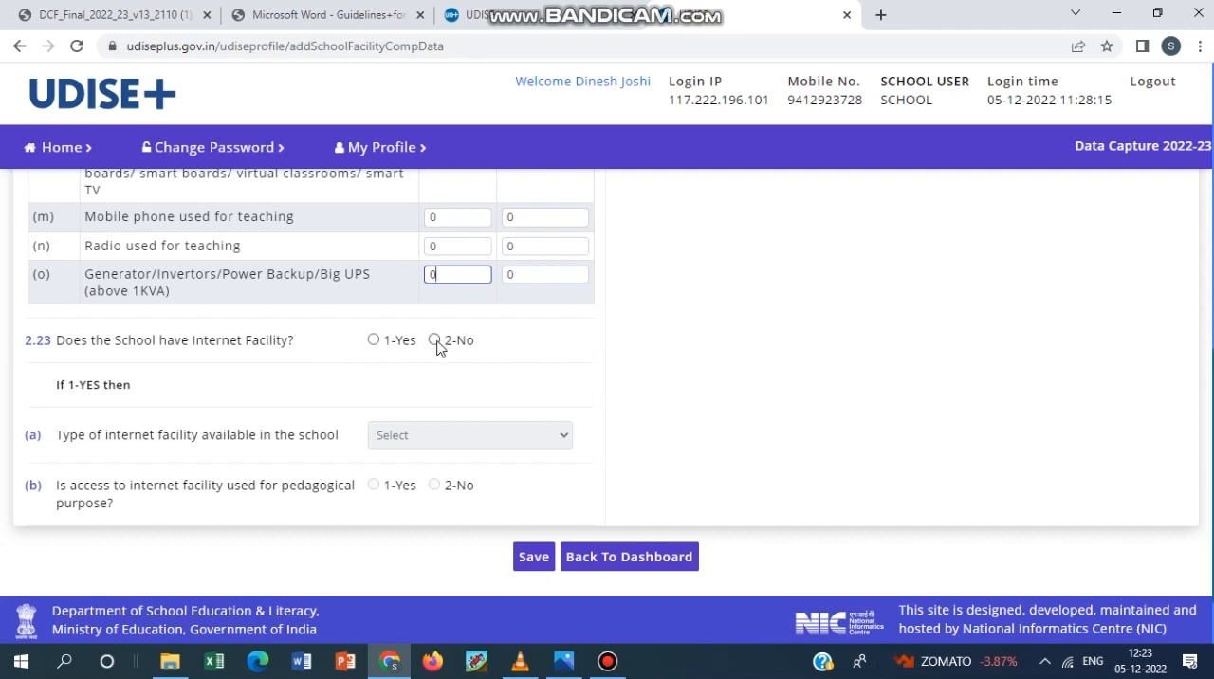
click(375, 341)
click(444, 436)
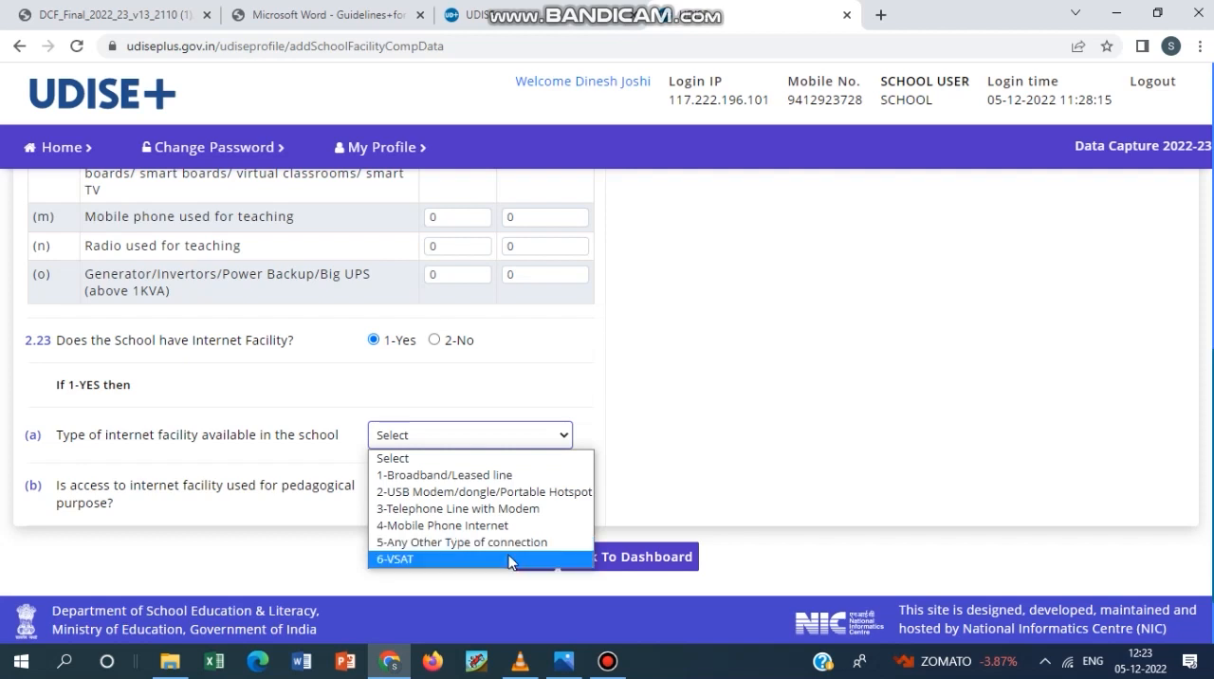
click(805, 400)
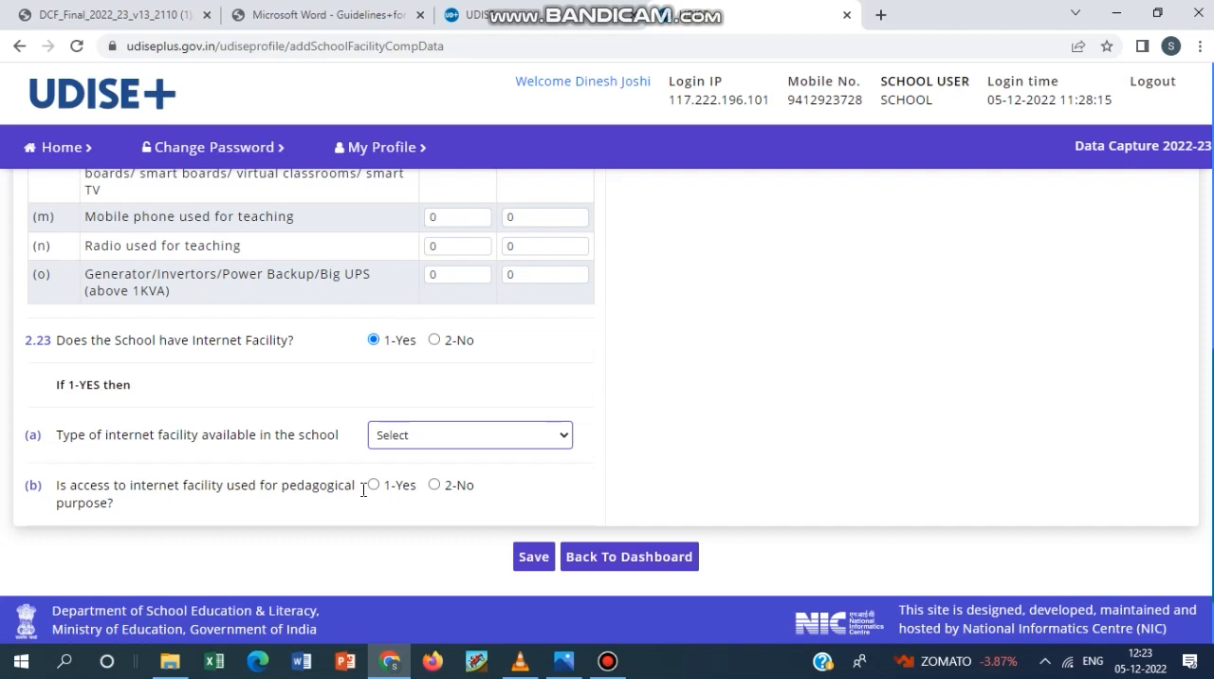
click(383, 466)
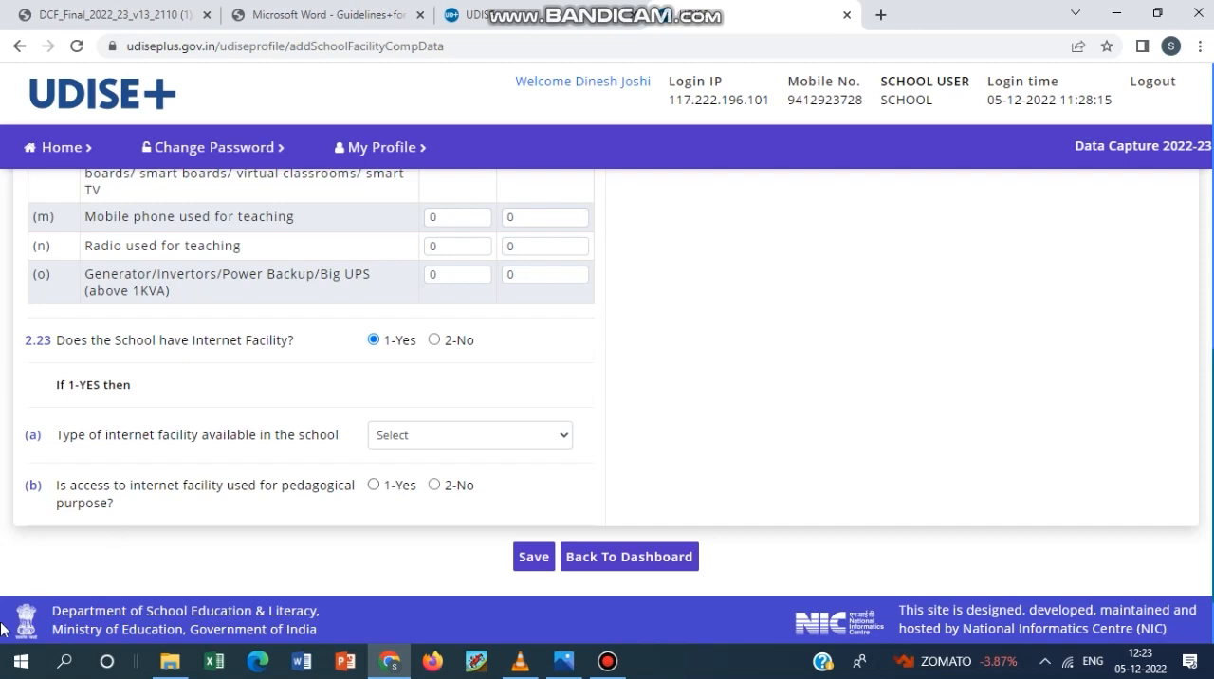
Review the 2.24 facilities and 2.25 digital library questions, and set 2.26 ICT based tools for teaching to 1-Yes.
scroll(632, 455, up, 5)
scroll(642, 452, up, 2)
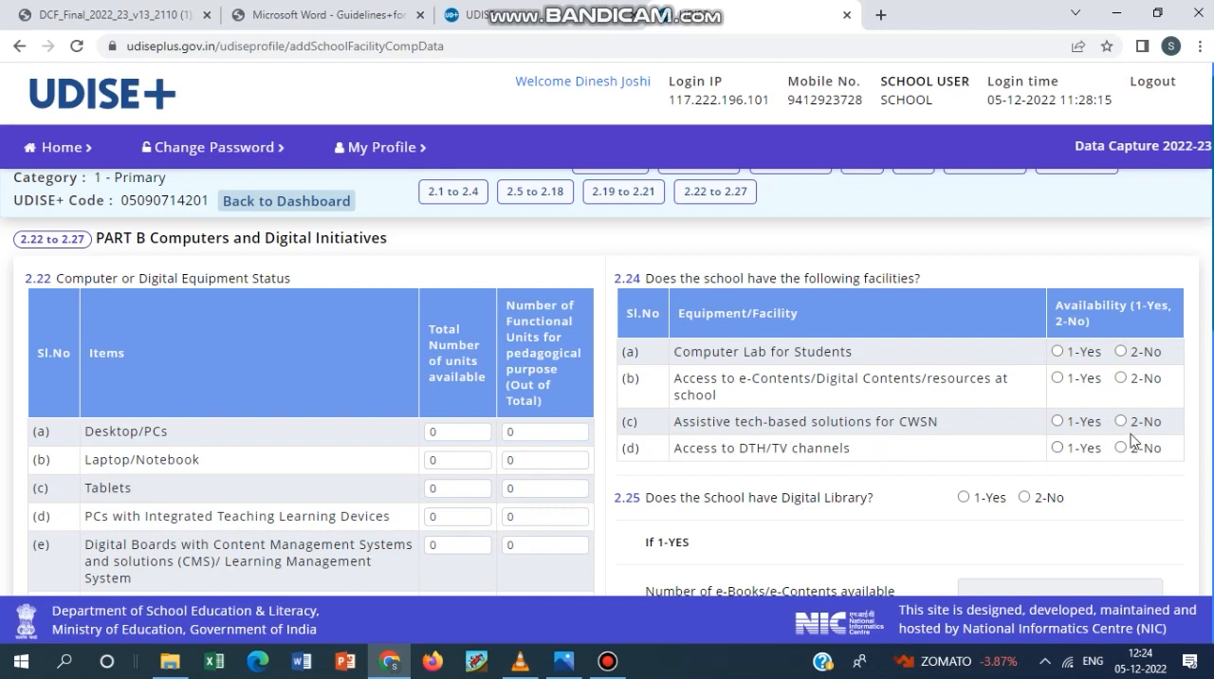
scroll(981, 469, down, 2)
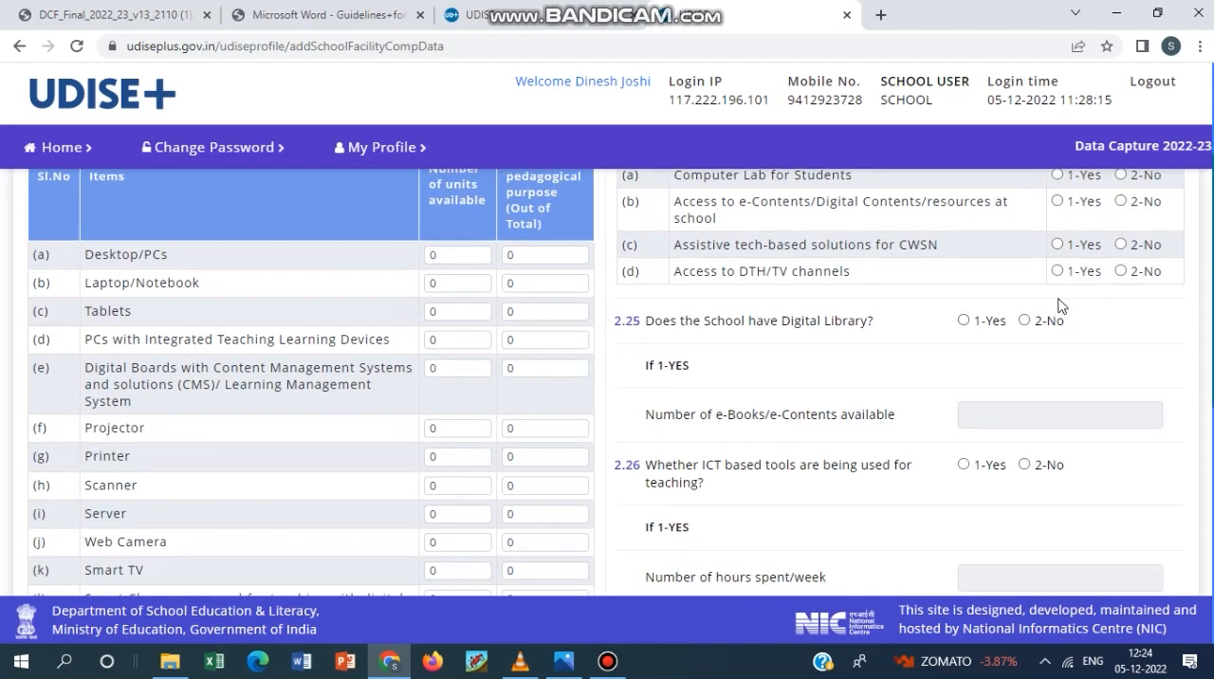
scroll(1025, 416, down, 2)
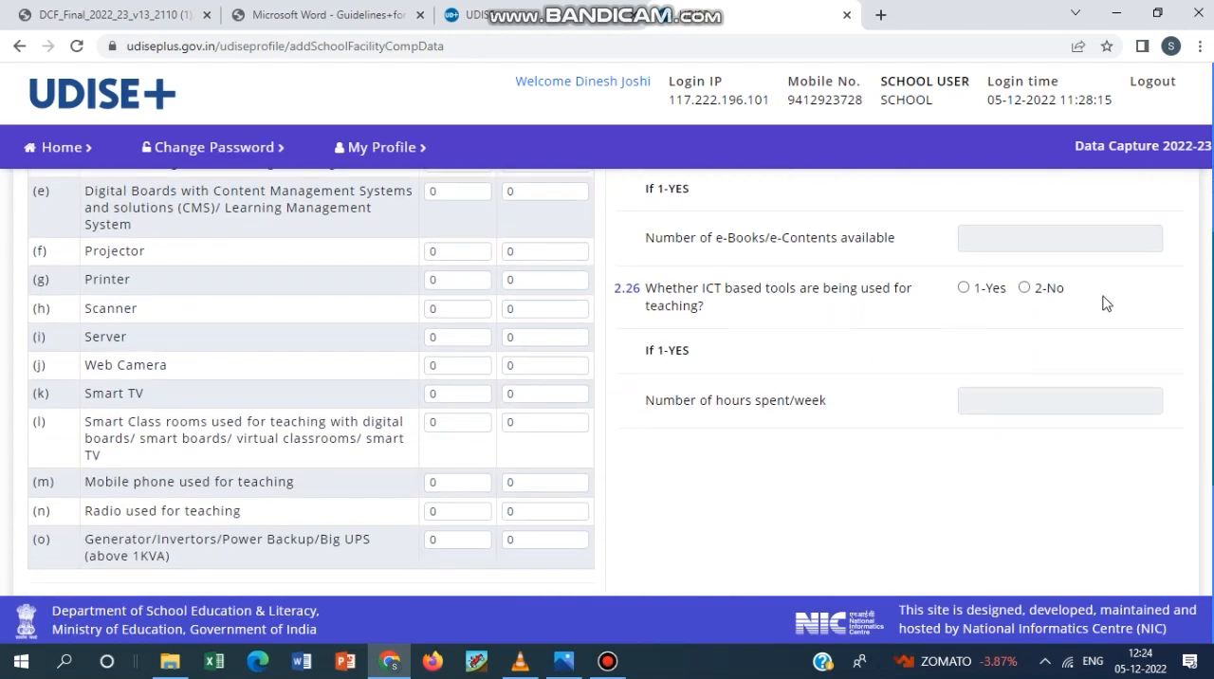
click(963, 287)
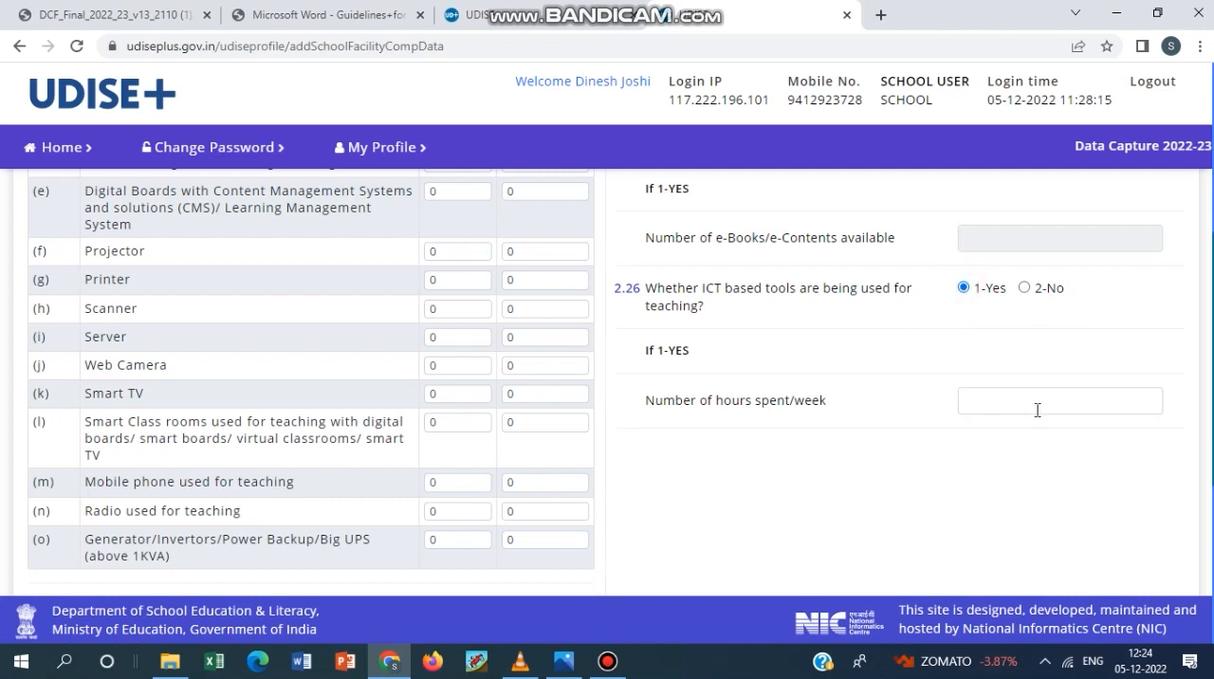
click(621, 671)
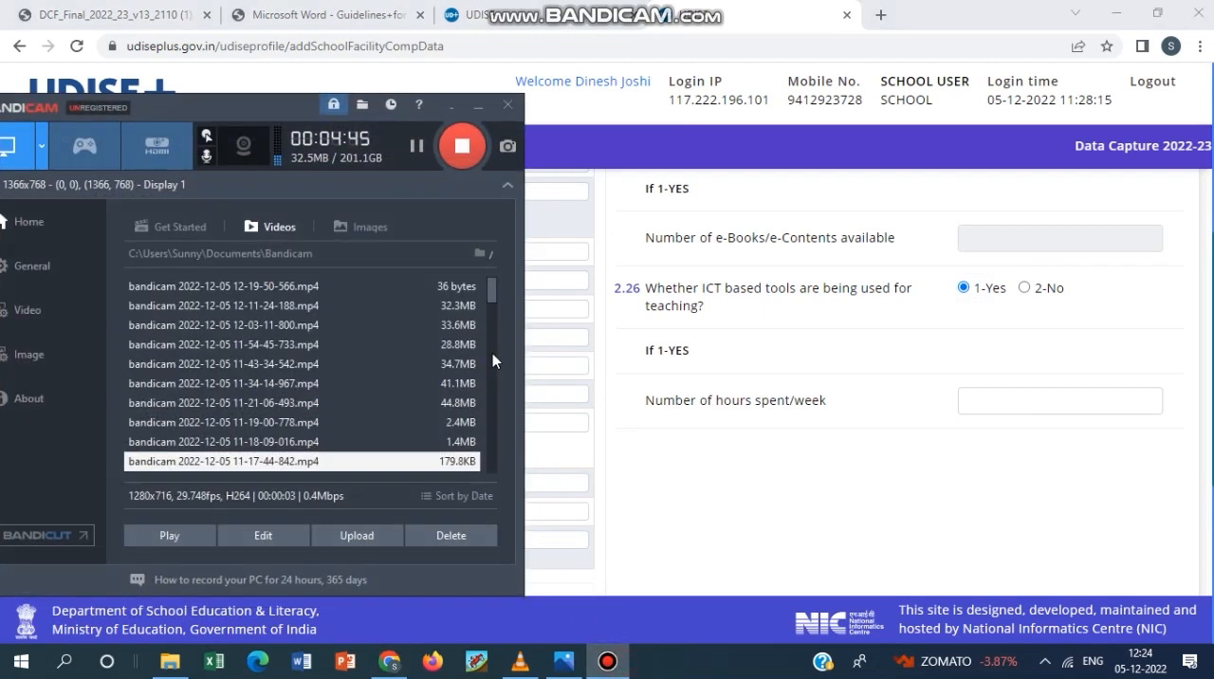
click(415, 152)
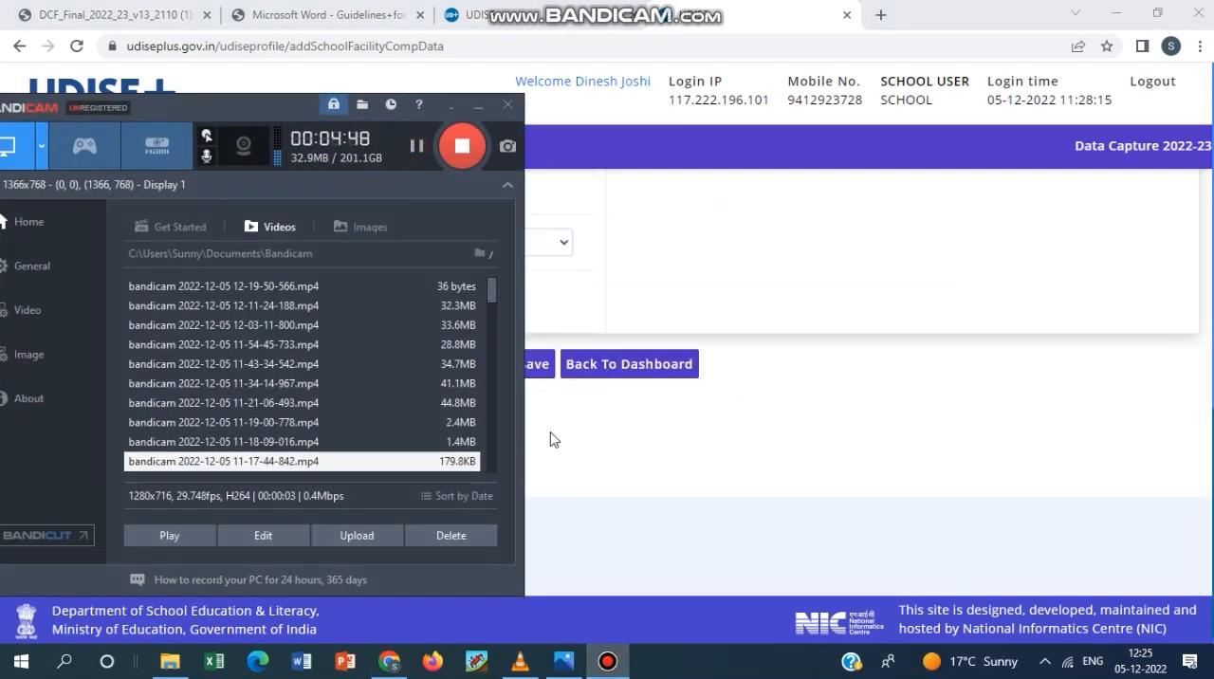
click(612, 432)
Switch to the DCF PDF and read questions 2.24 to 2.27, including the ICT Lab items, up to Section 3.
click(142, 14)
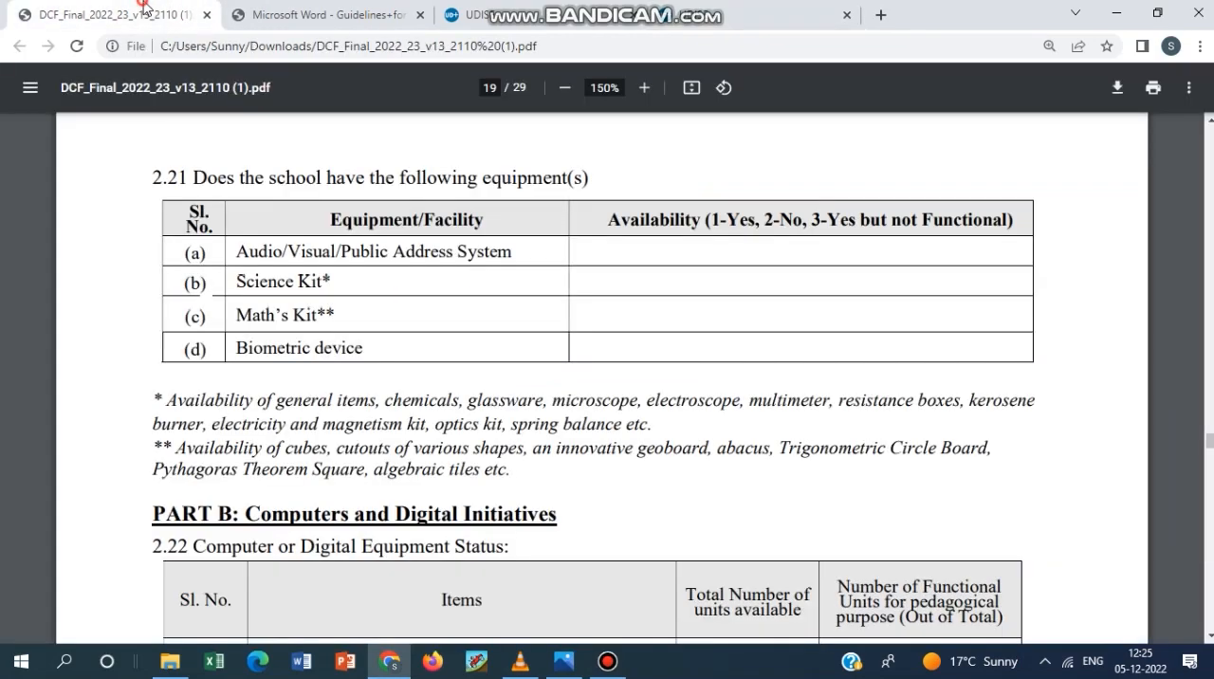
scroll(635, 341, down, 15)
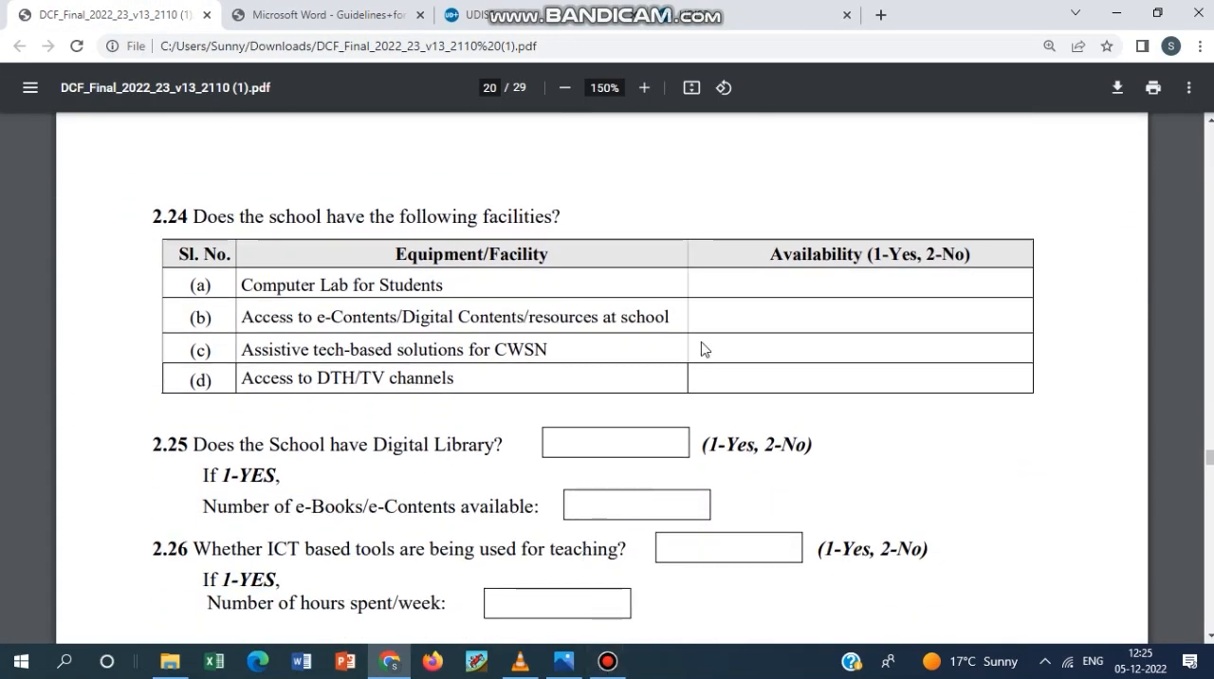
scroll(701, 353, down, 1)
scroll(698, 359, down, 3)
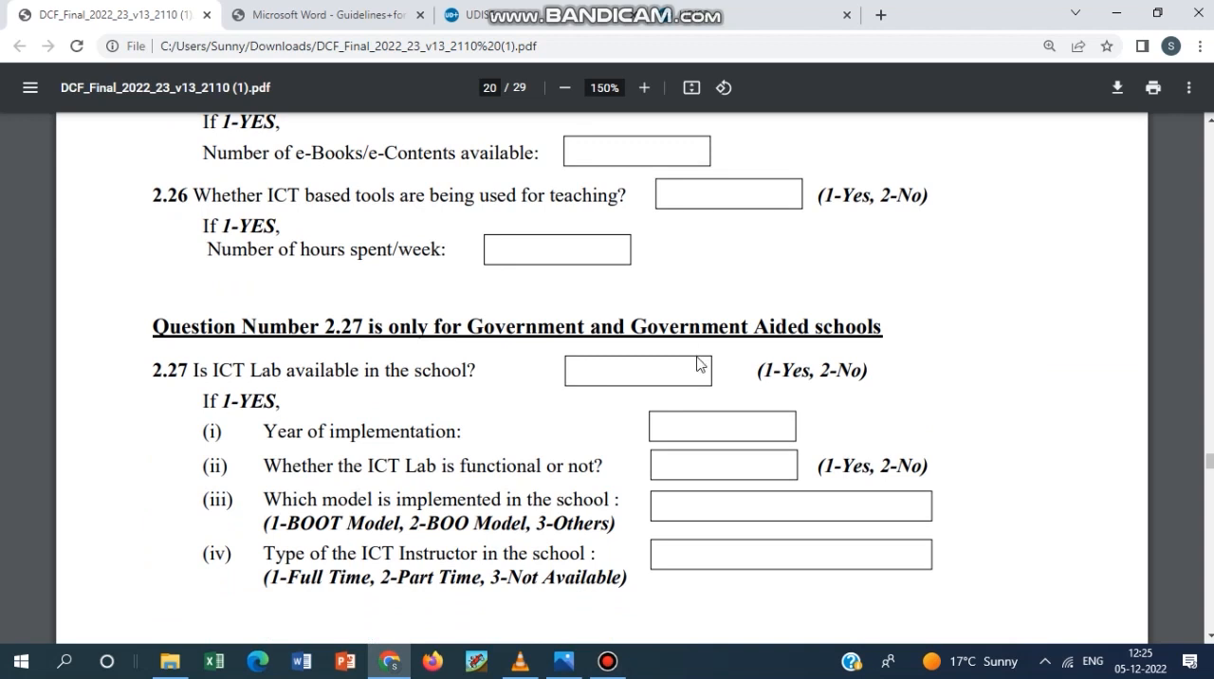
scroll(700, 364, down, 1)
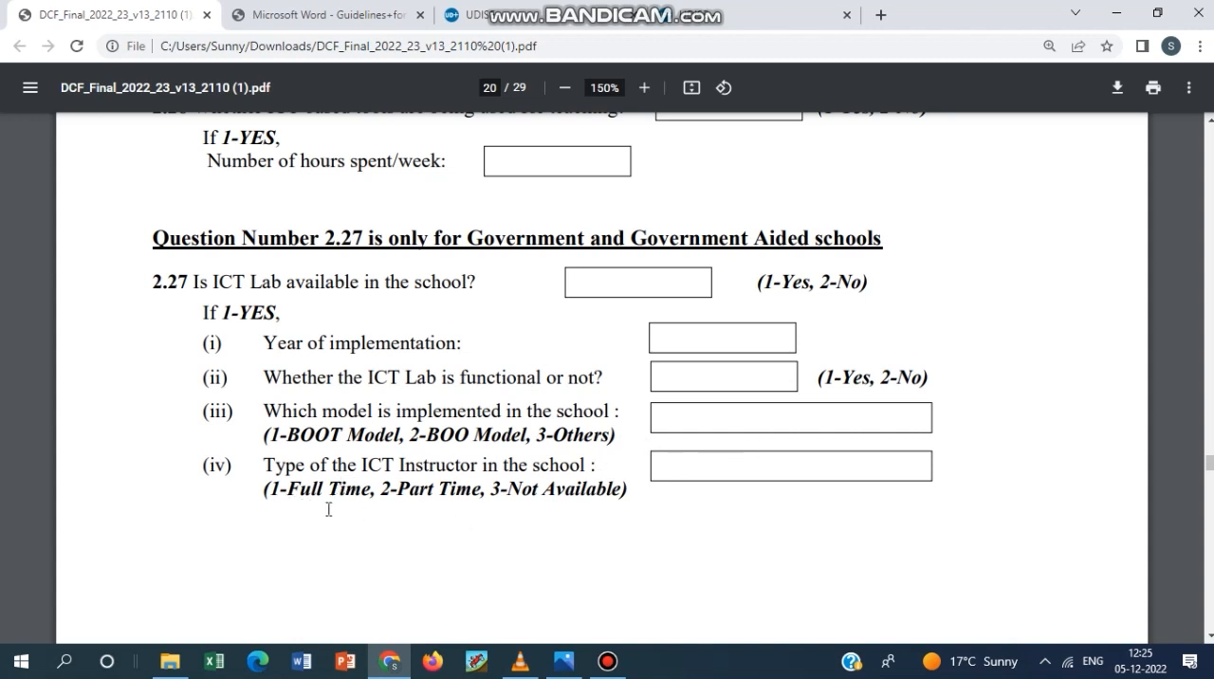
scroll(744, 491, down, 10)
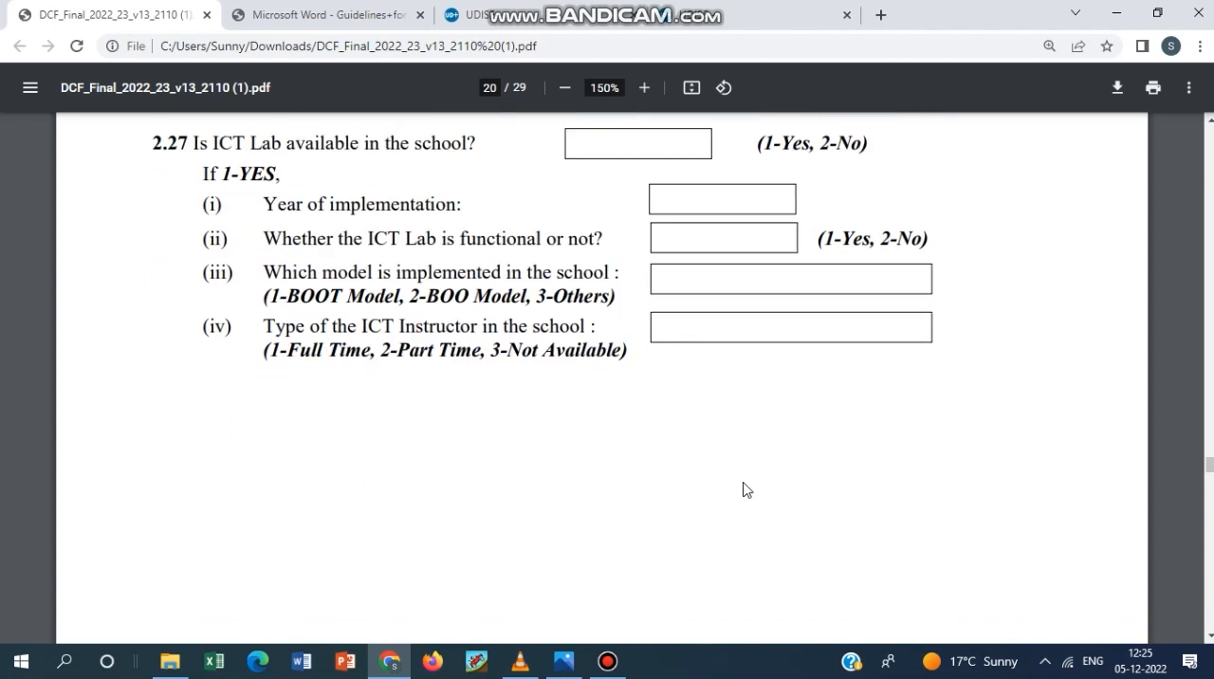
scroll(743, 491, down, 3)
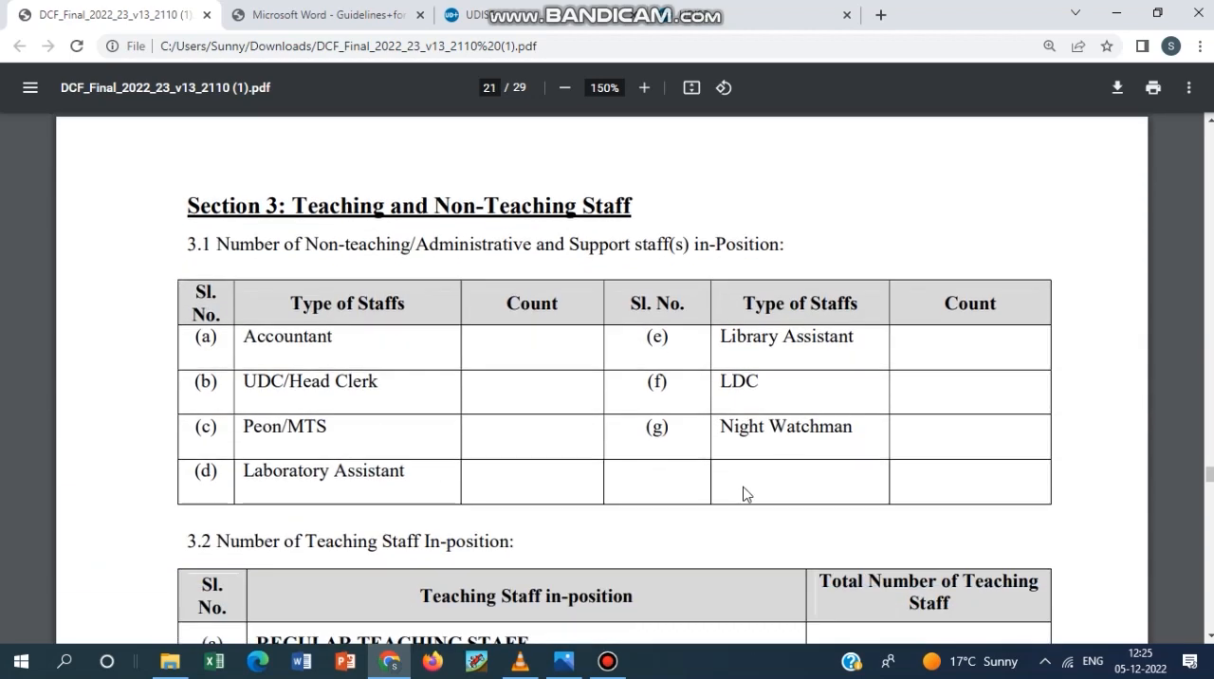
Return to the UDISE+ form and check the 2.22 to 2.27 page for the questions read in the PDF.
click(625, 10)
scroll(588, 455, up, 2)
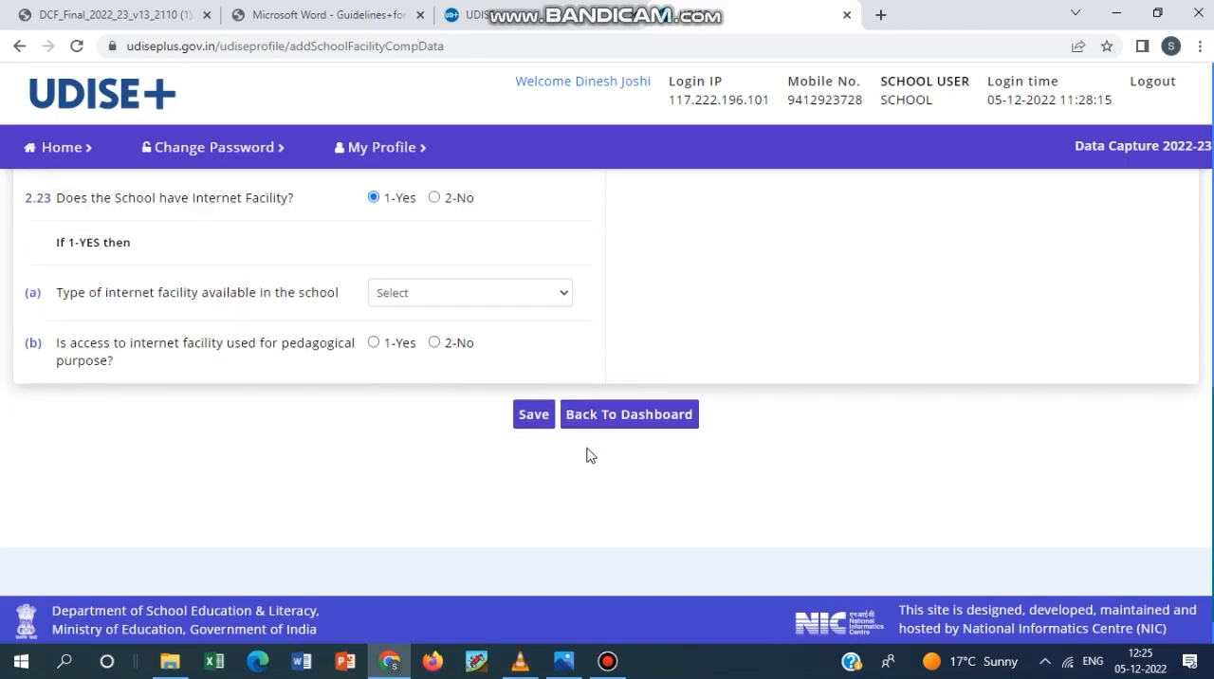
scroll(804, 388, up, 7)
scroll(805, 388, down, 8)
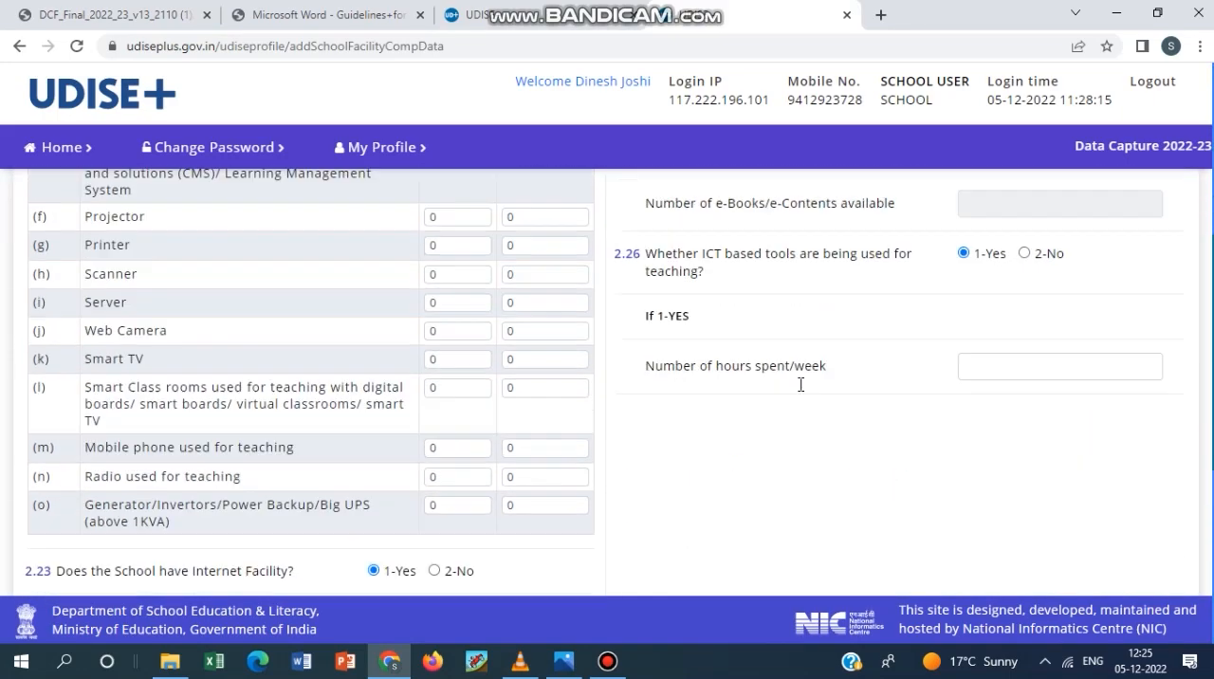
scroll(692, 423, up, 8)
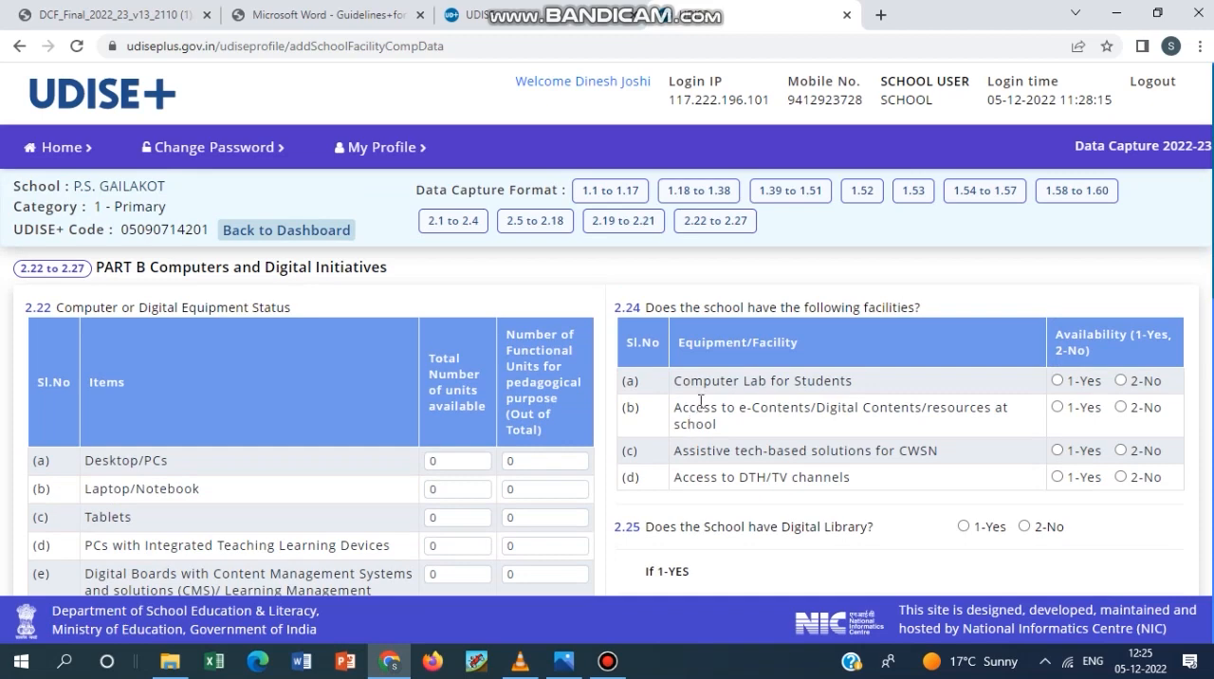
scroll(707, 341, down, 3)
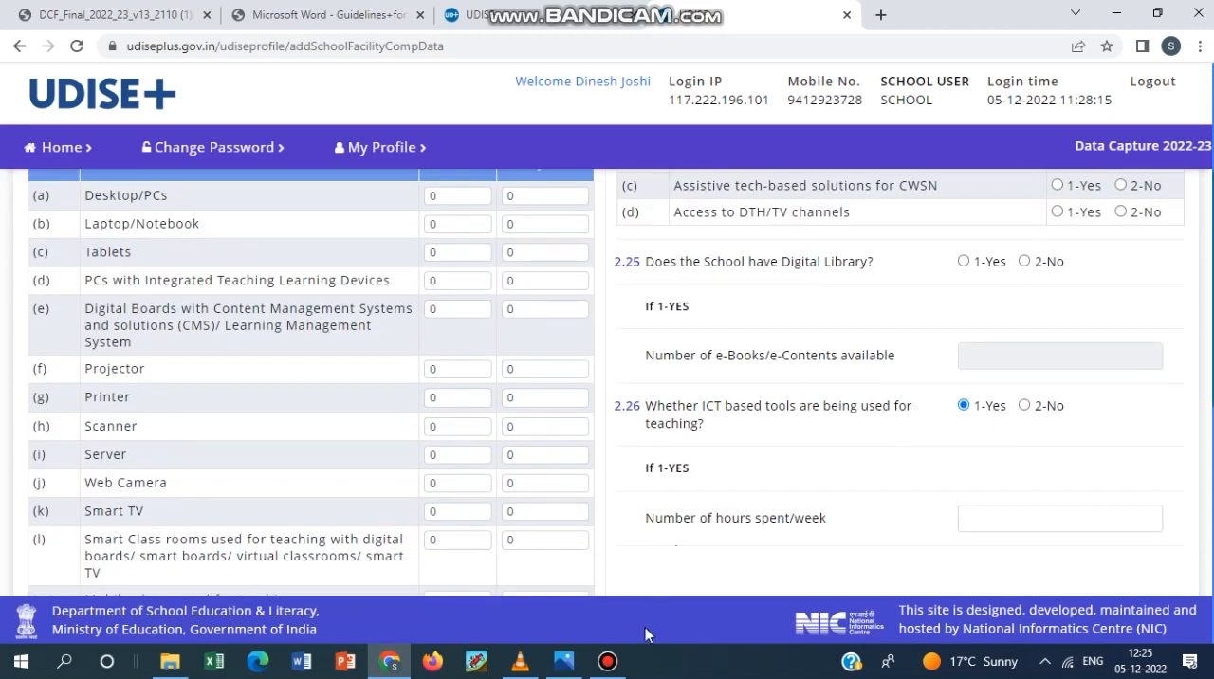
click(607, 661)
drag(184, 111, 482, 73)
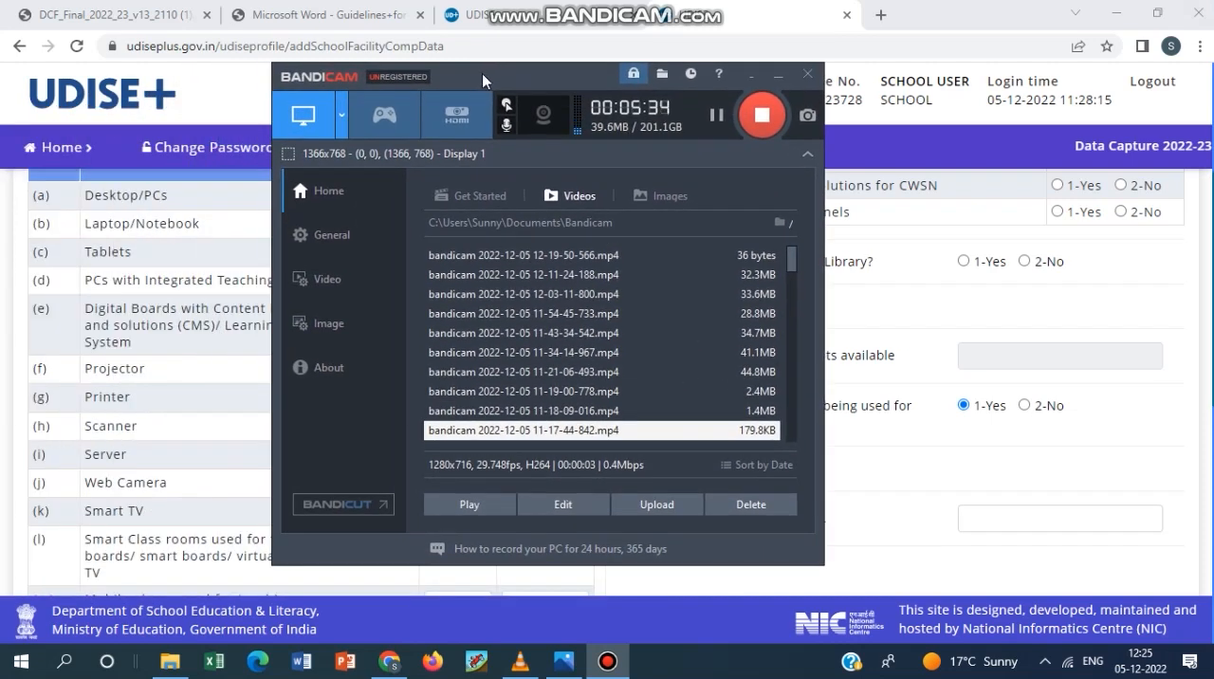